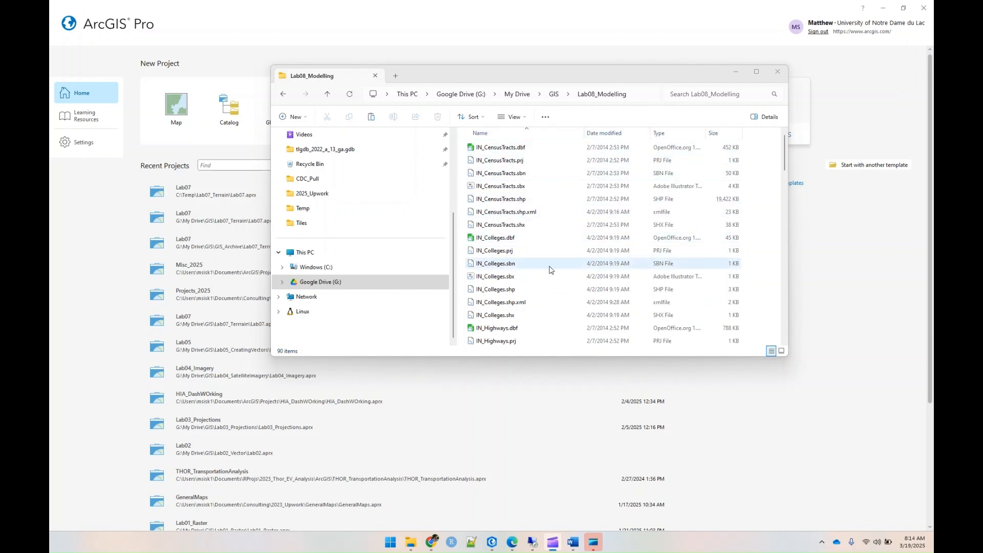
# Look through the shapefiles and rasters in the Lab08_Modelling folder
pyautogui.scroll(-10, 541, 269)
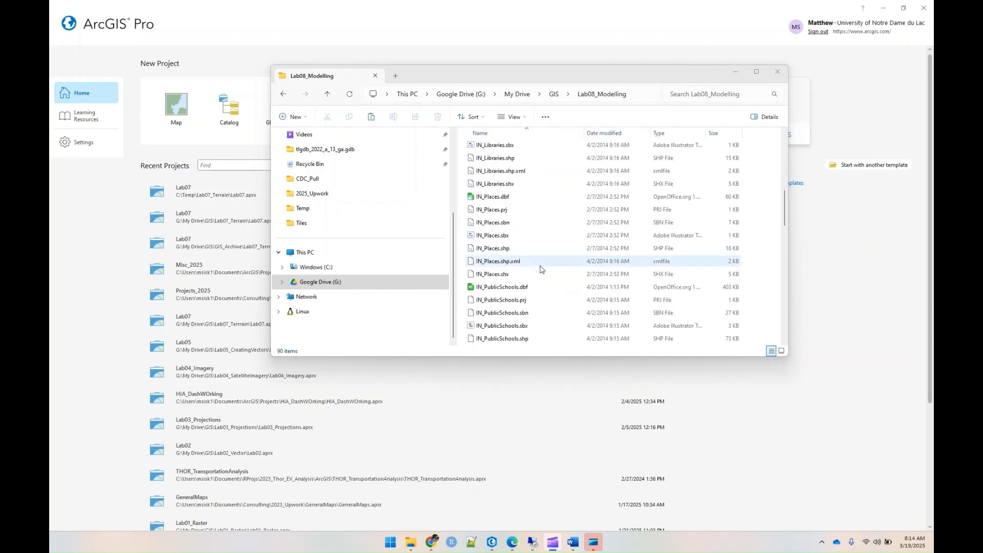
pyautogui.scroll(-10, 541, 269)
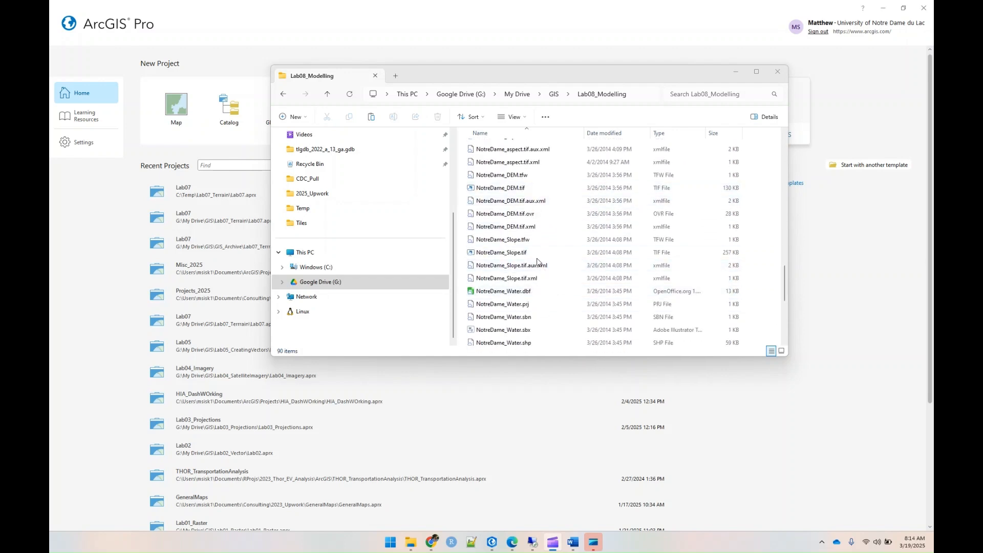
pyautogui.scroll(-2, 538, 262)
pyautogui.scroll(-4, 538, 262)
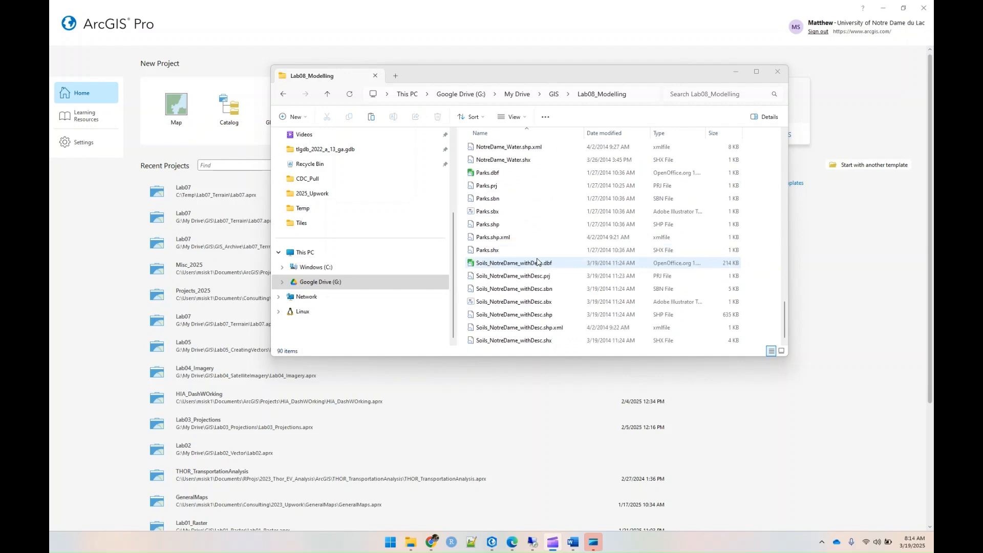
# Start a new project from the Map template and enter Lab08 as its name
pyautogui.click(175, 103)
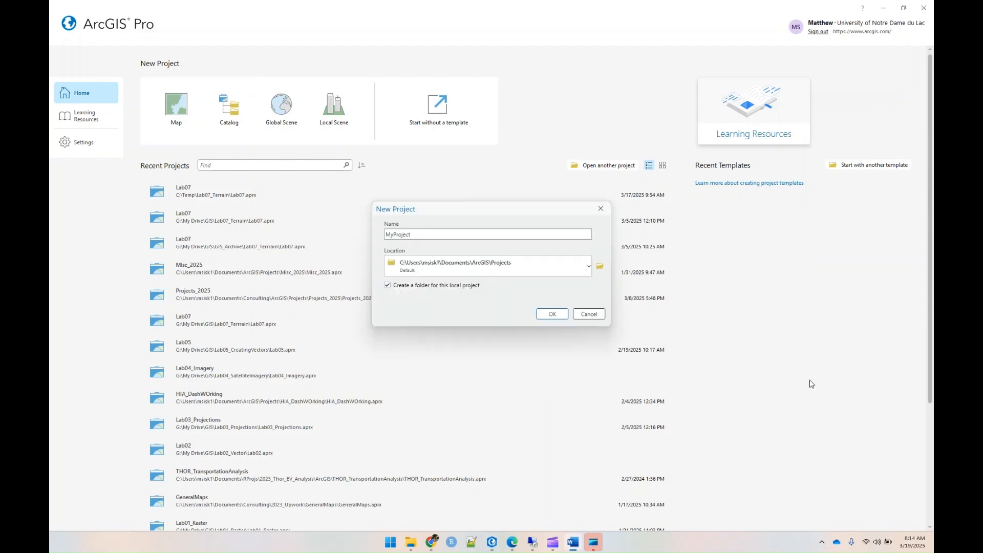
pyautogui.doubleClick(496, 234)
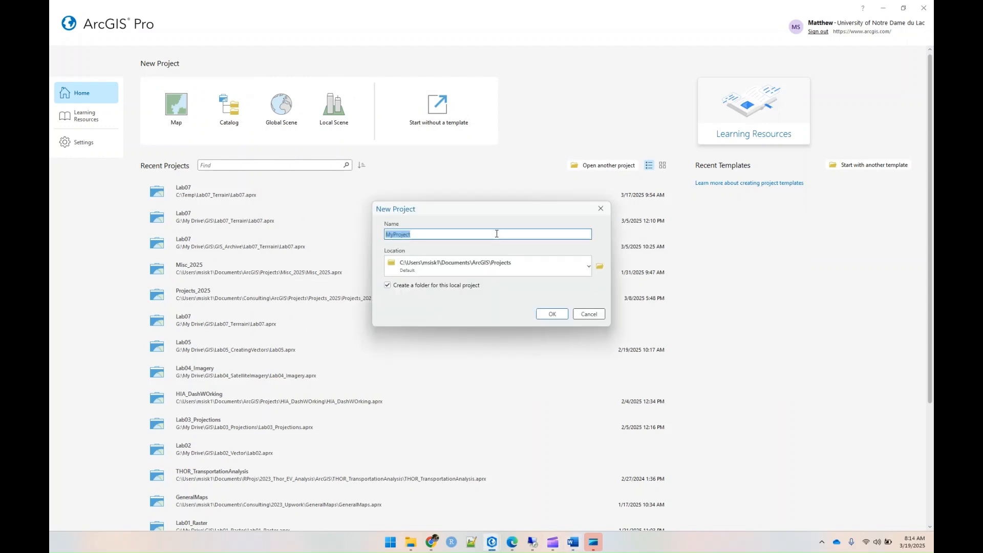
pyautogui.write('Lab08')
# Set the project location to G:\My Drive\GIS\Lab08_Modelling and create the project under the name Lab08_modelling
pyautogui.click(600, 266)
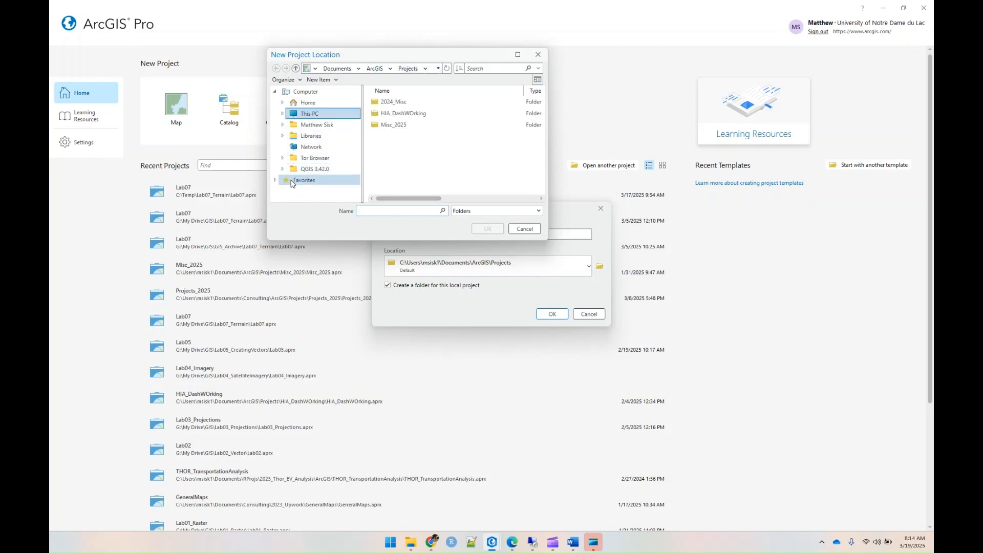
pyautogui.click(284, 114)
pyautogui.click(283, 114)
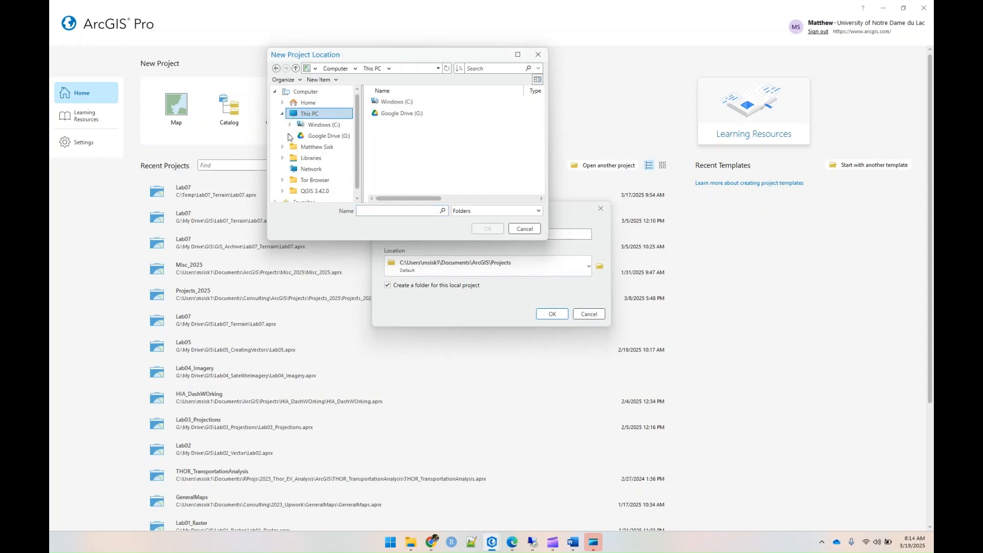
pyautogui.click(290, 137)
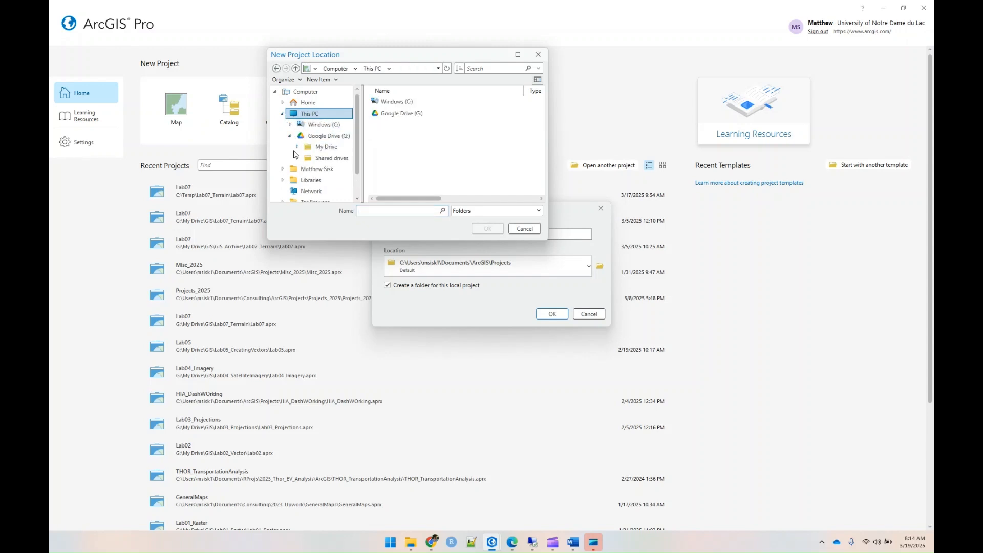
pyautogui.click(298, 147)
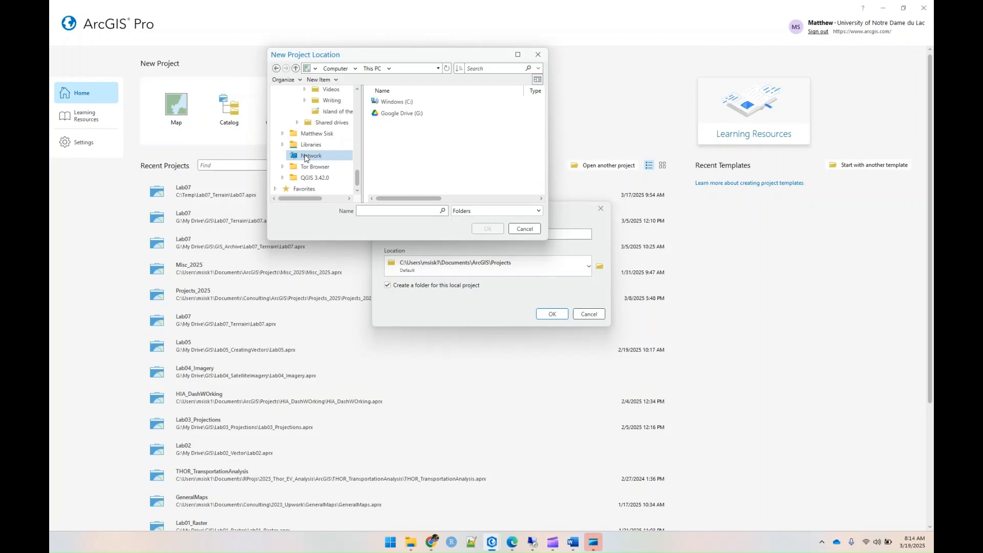
pyautogui.scroll(-5, 305, 159)
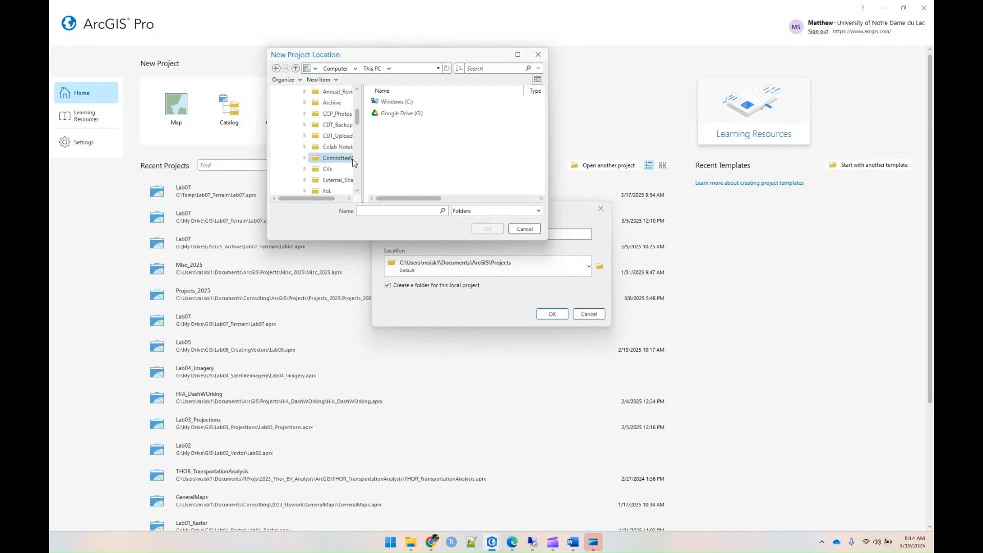
pyautogui.click(328, 104)
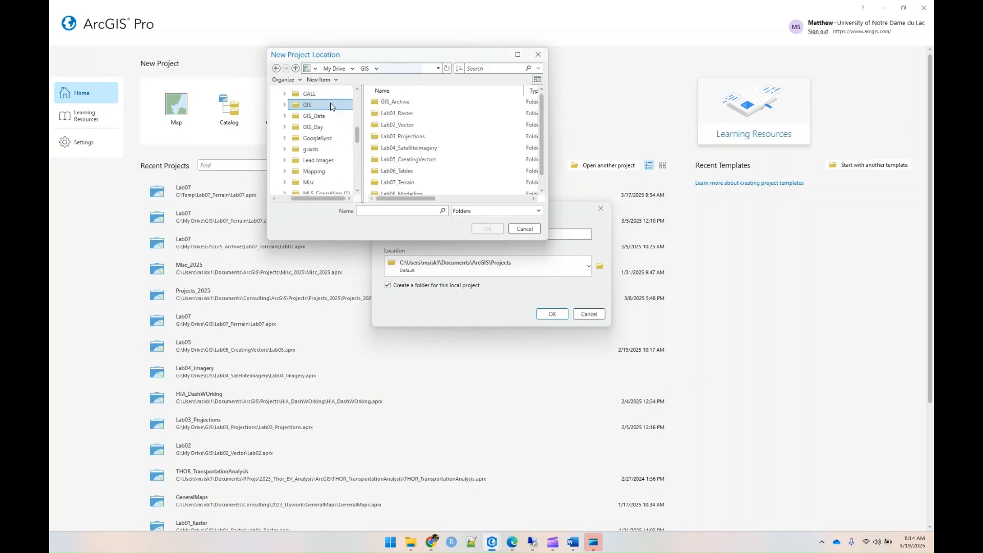
pyautogui.scroll(-1, 430, 180)
pyautogui.click(440, 184)
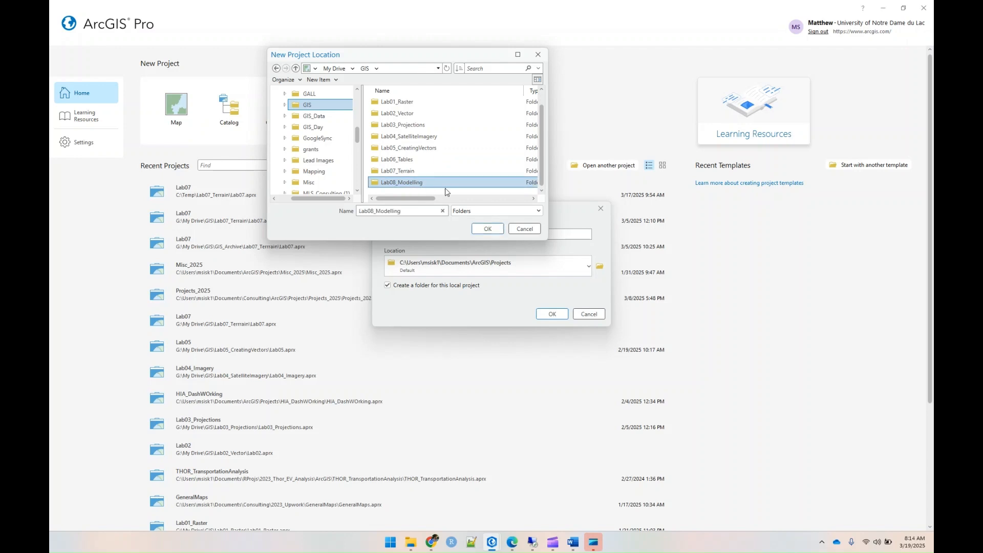
pyautogui.click(488, 229)
pyautogui.click(477, 236)
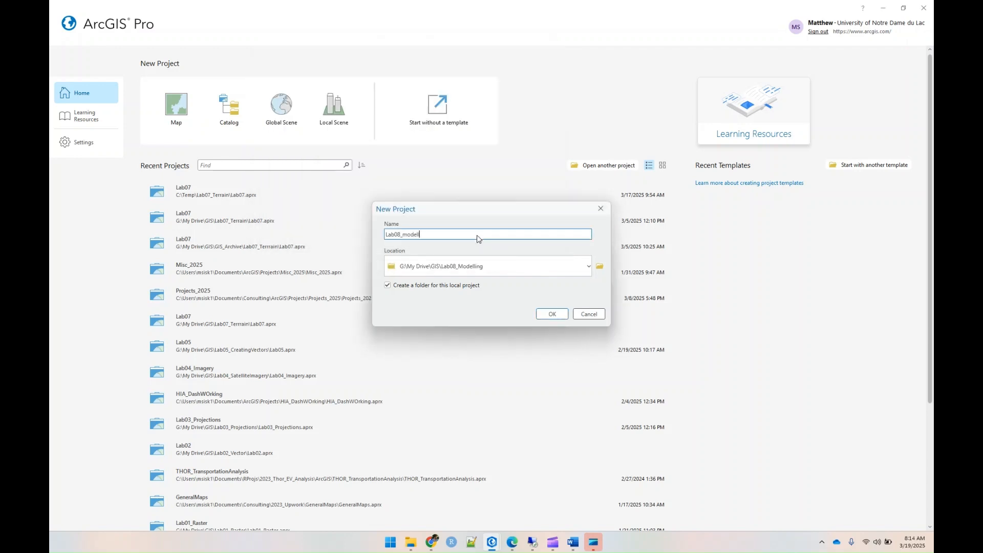
pyautogui.press('Return')
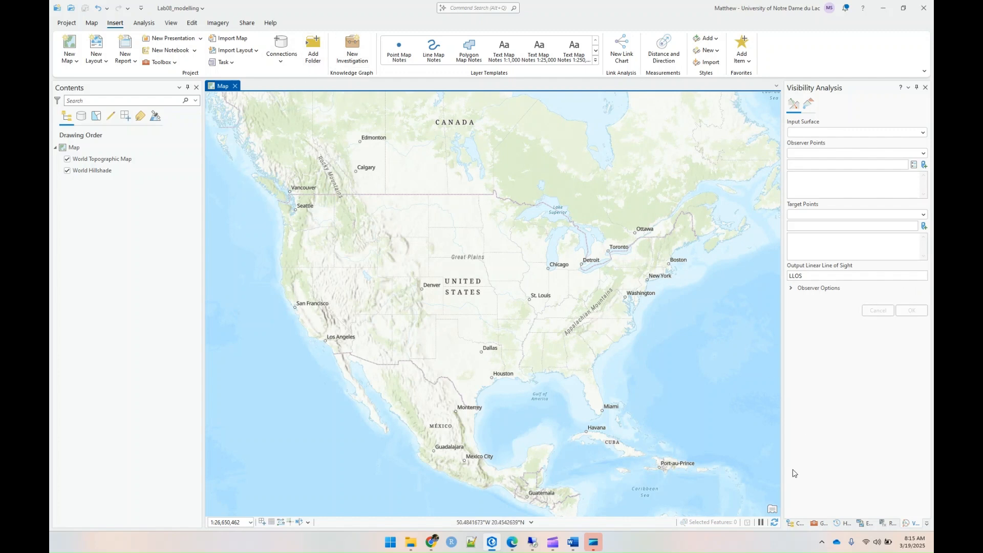
# Examine the contents of the project's Lab08_modelling folder in the Catalog
pyautogui.click(795, 524)
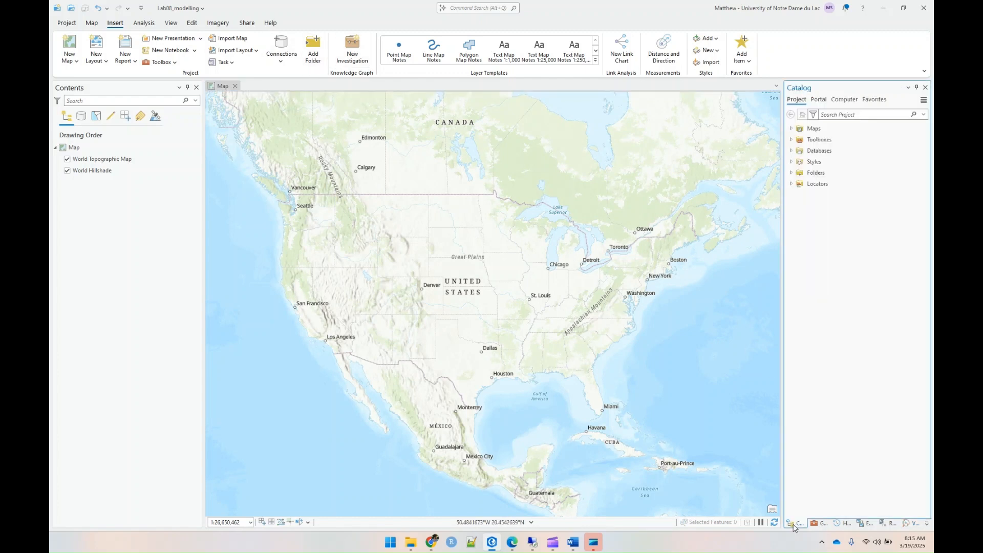
pyautogui.click(792, 173)
pyautogui.click(798, 184)
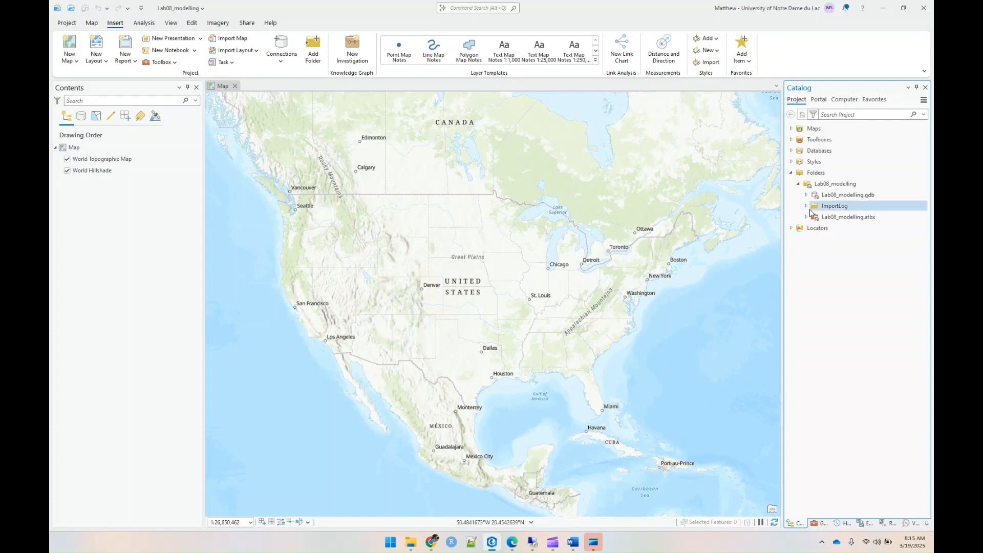
pyautogui.click(841, 185)
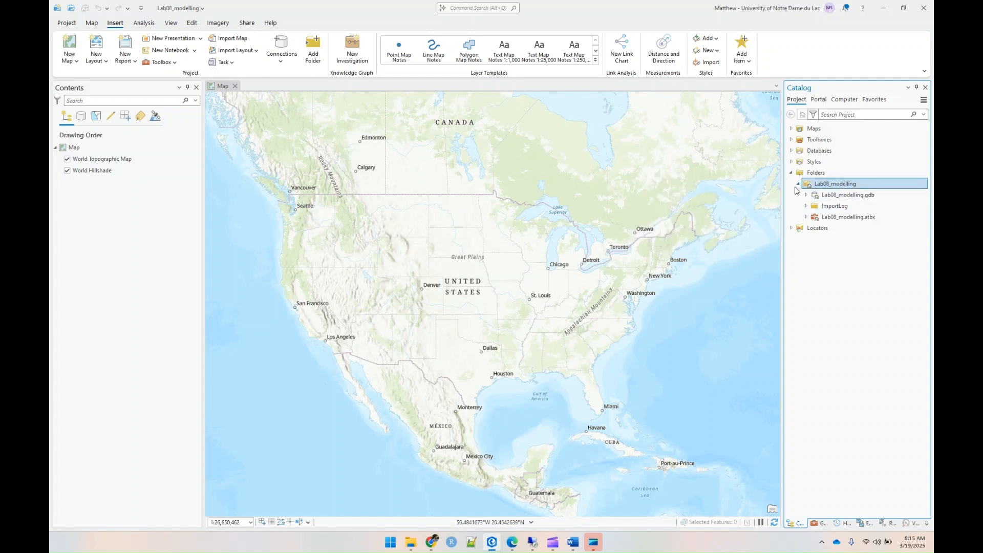
# Add a folder connection to the GIS folder in My Drive on Google Drive (G:)
pyautogui.click(814, 174)
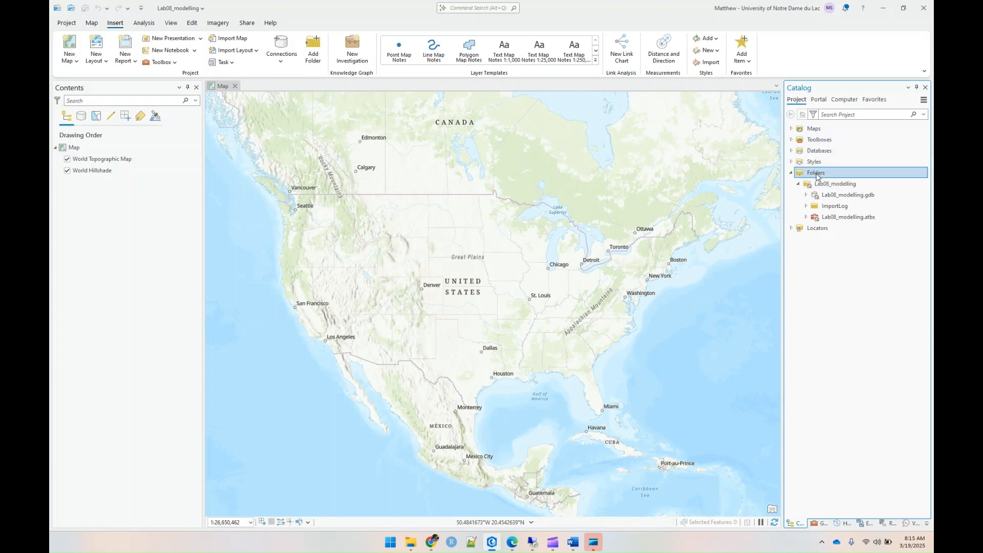
pyautogui.rightClick(814, 175)
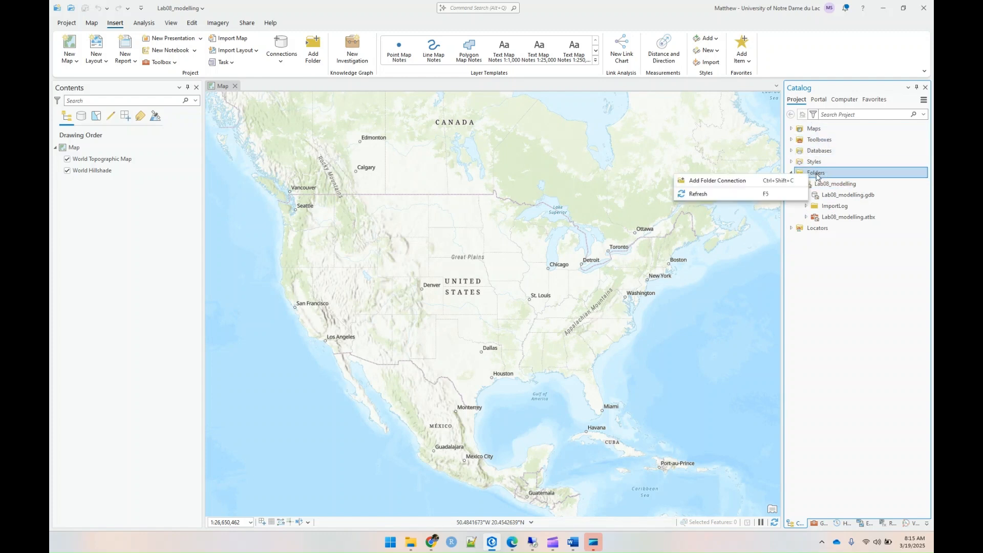
pyautogui.click(717, 182)
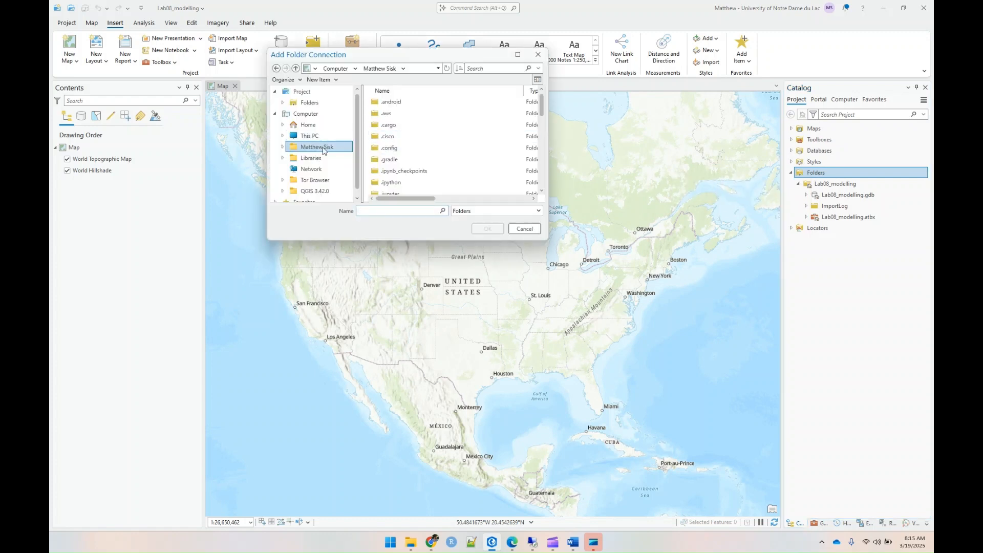
pyautogui.click(282, 137)
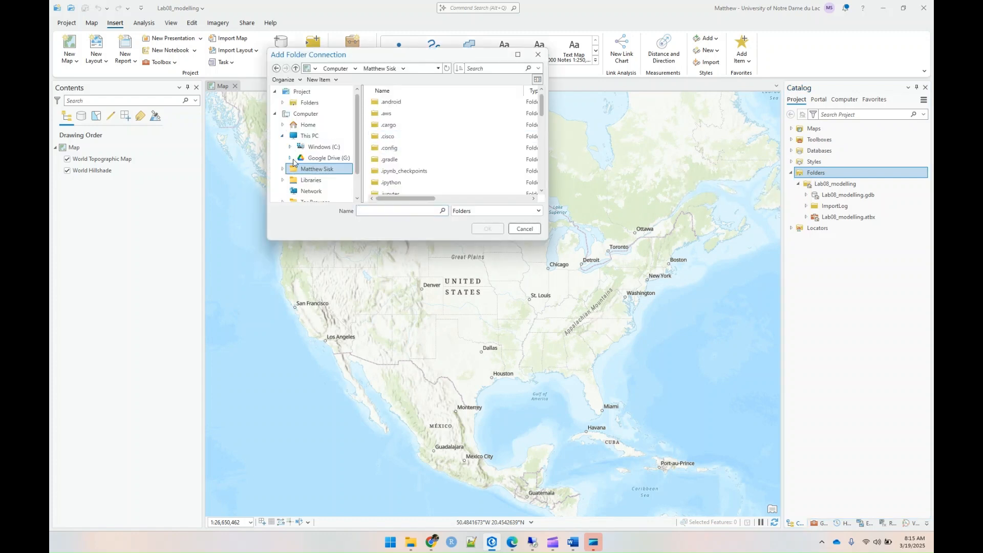
pyautogui.click(290, 158)
pyautogui.click(297, 169)
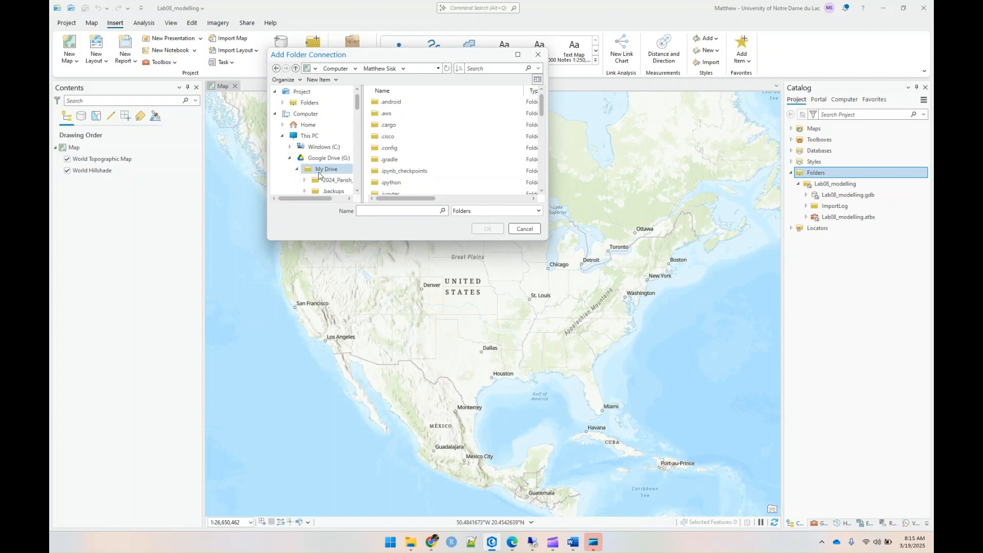
pyautogui.scroll(-10, 319, 174)
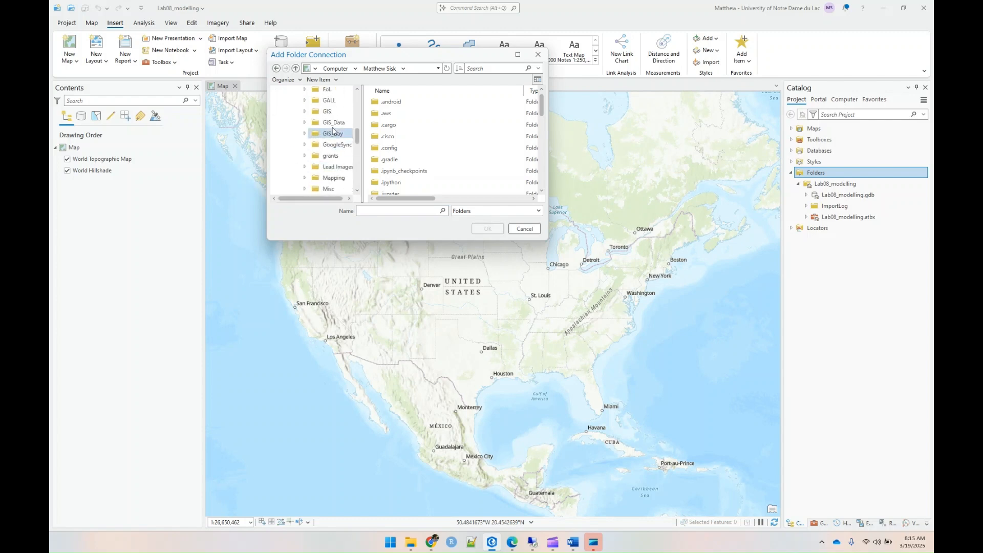
pyautogui.click(328, 112)
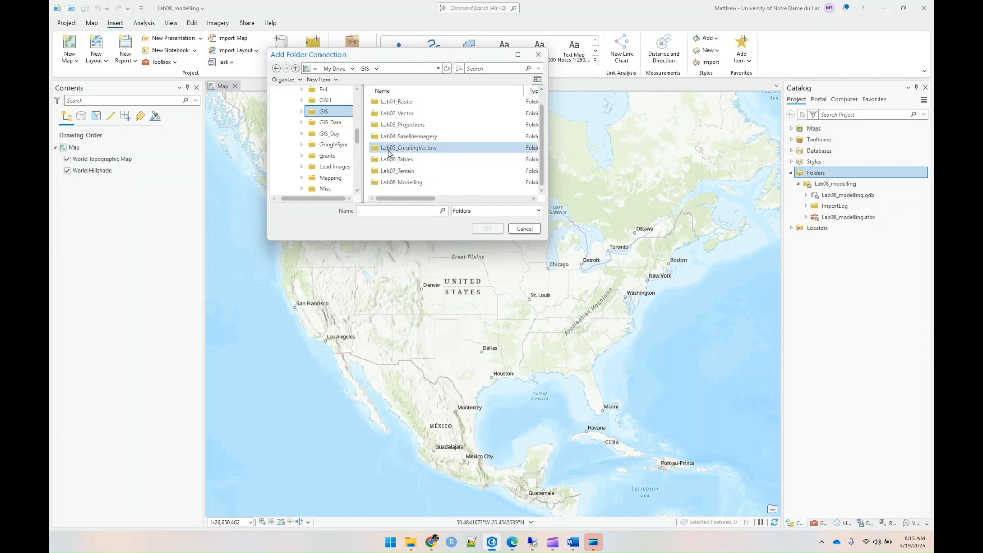
pyautogui.scroll(-1, 399, 118)
pyautogui.scroll(8, 326, 108)
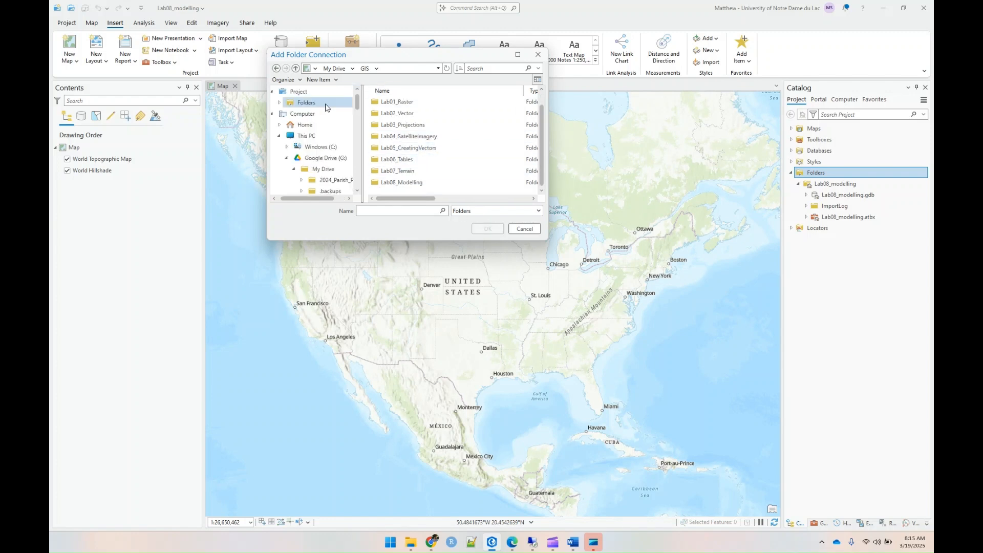
pyautogui.click(317, 169)
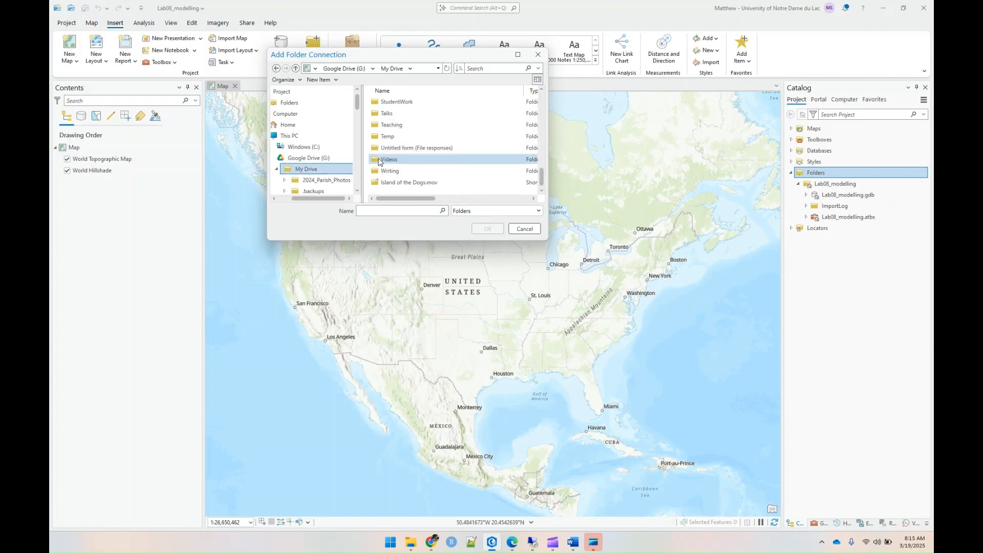
pyautogui.scroll(-5, 537, 118)
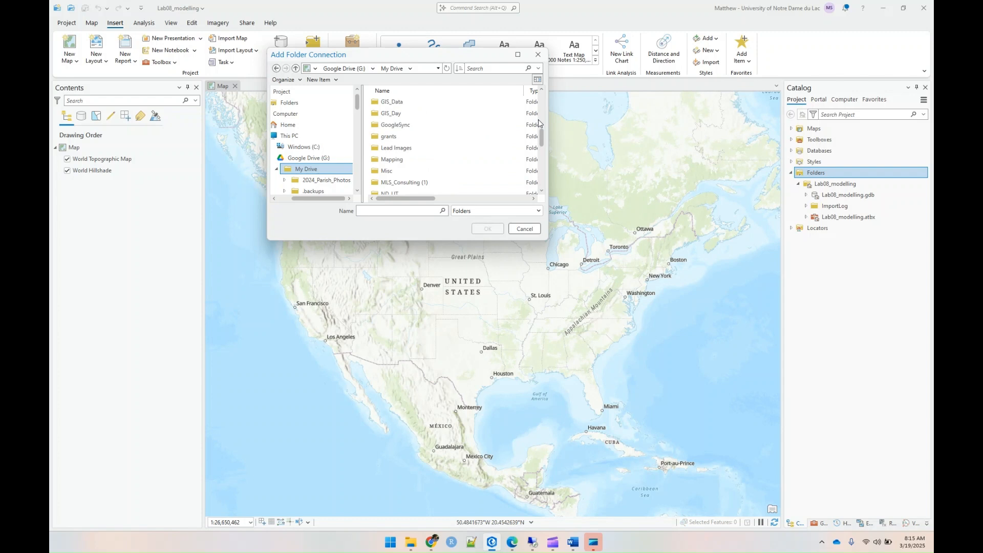
pyautogui.scroll(3, 539, 119)
pyautogui.scroll(2, 534, 108)
pyautogui.click(385, 183)
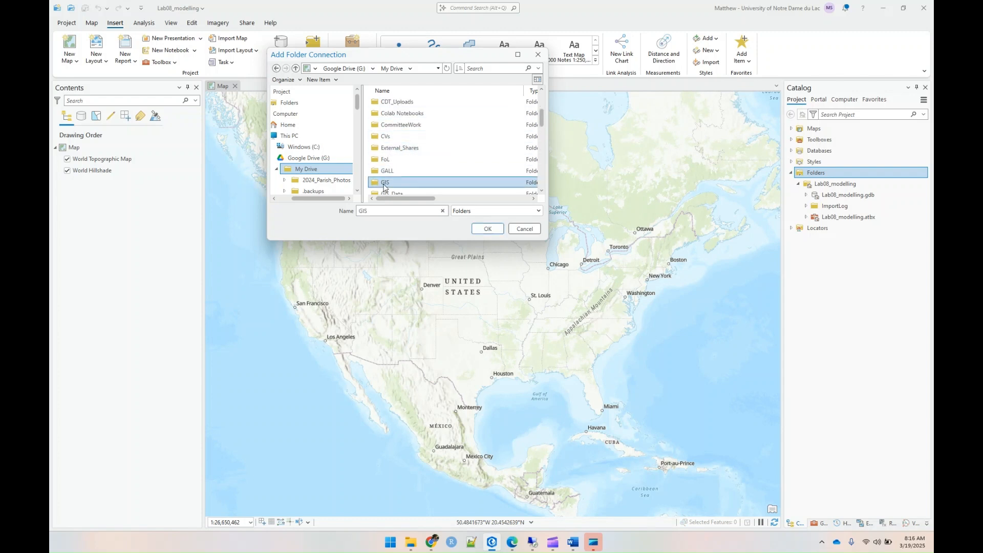
pyautogui.click(488, 228)
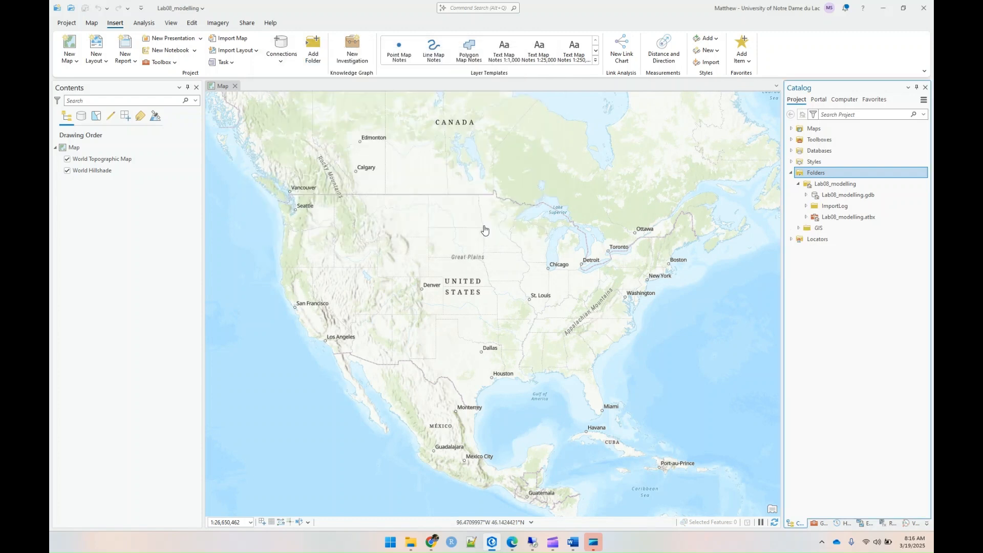
# Add the eight Indiana shapefiles, IN_CensusTracts through IN_ZipCodes, from the connected GIS folder's Lab08_Modelling subfolder to the map
pyautogui.click(799, 229)
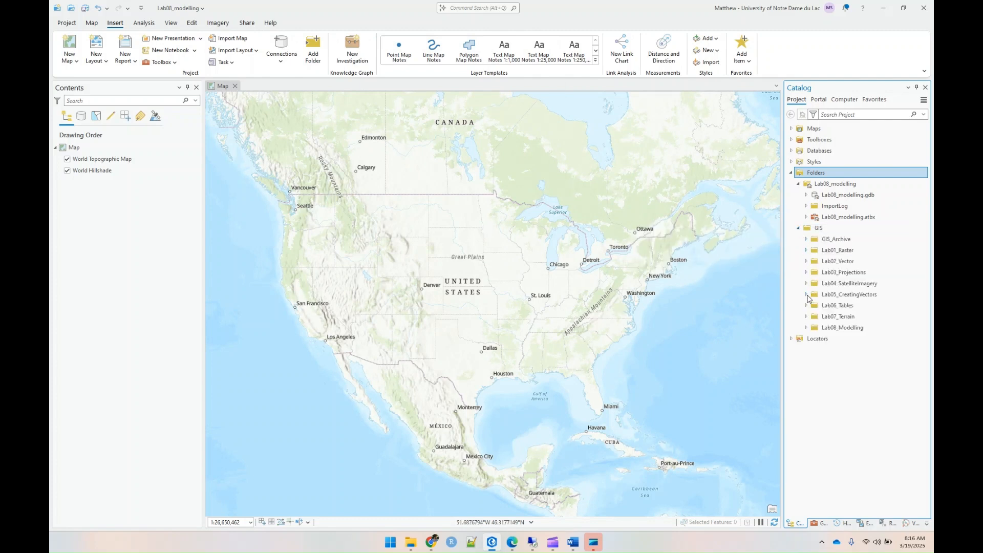
pyautogui.click(807, 328)
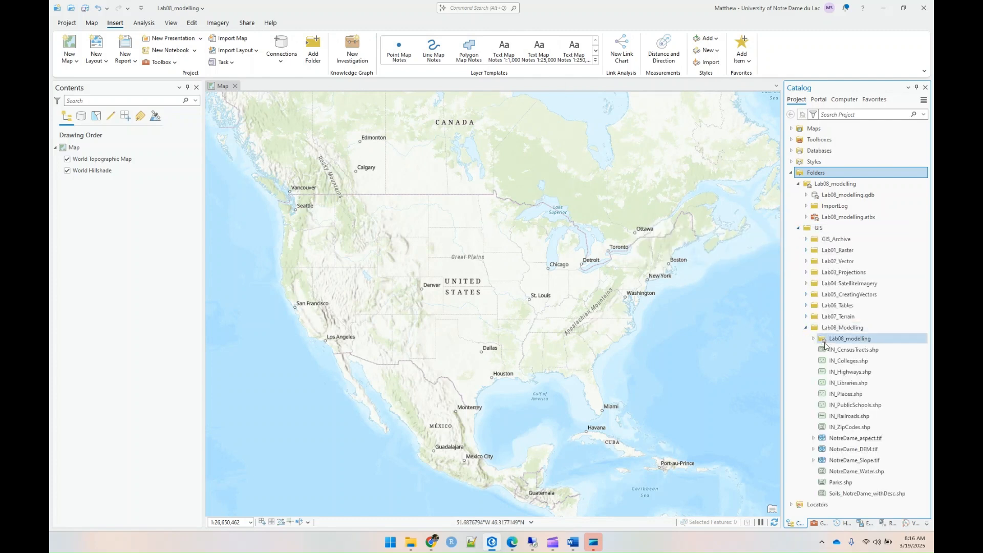
pyautogui.click(853, 350)
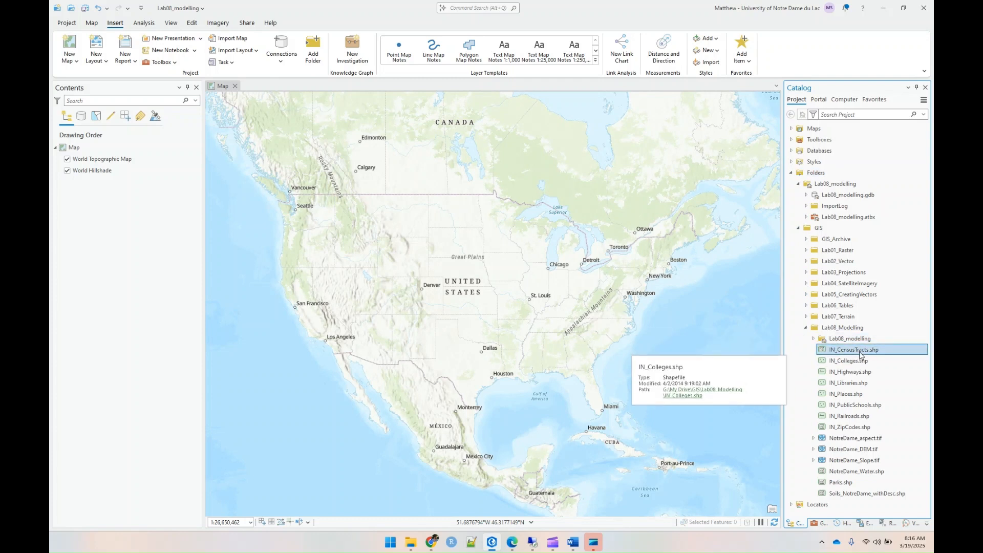
pyautogui.keyDown('shift'); pyautogui.click(852, 417); pyautogui.keyUp('shift')
pyautogui.keyDown('shift'); pyautogui.click(851, 426); pyautogui.keyUp('shift')
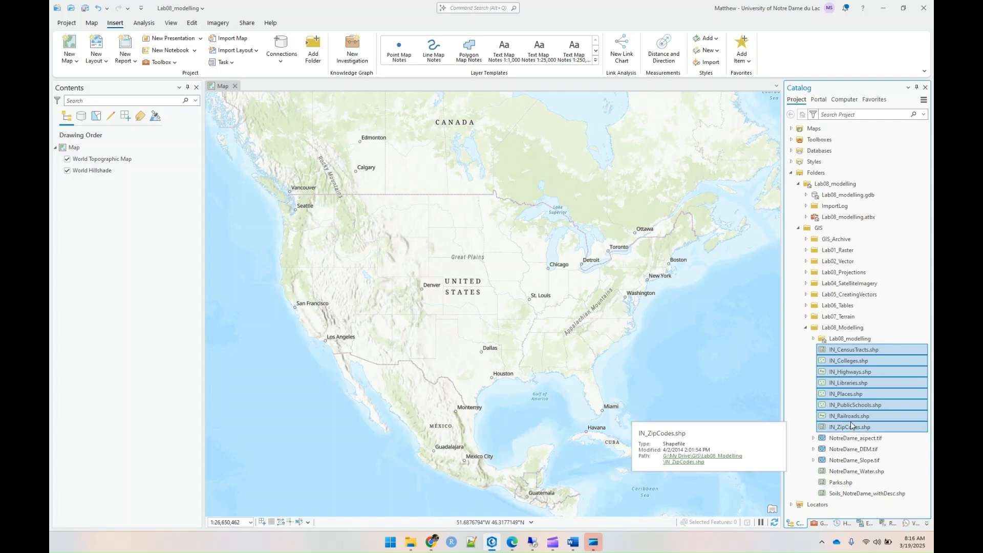
pyautogui.moveTo(872, 399); pyautogui.dragTo(599, 383)
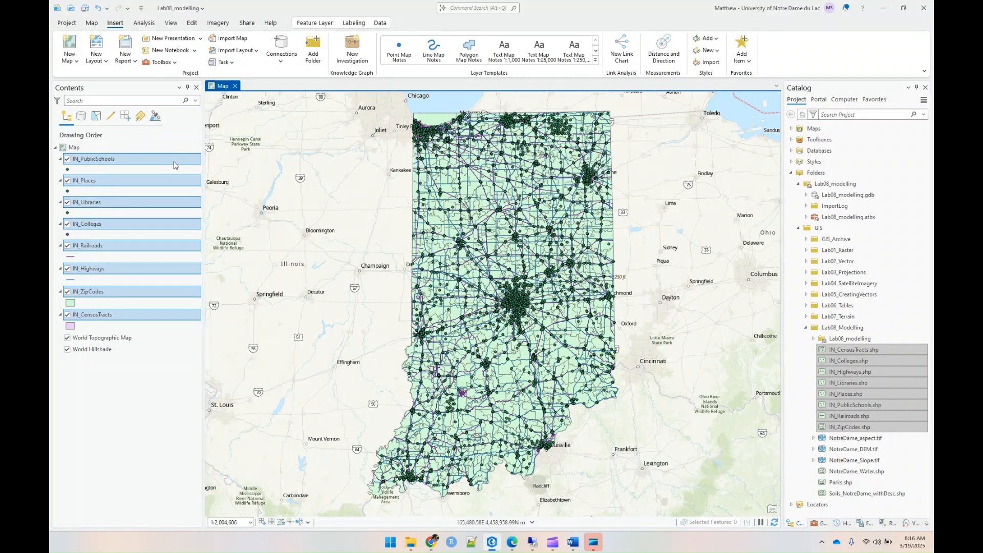
# List the map's layers by selection and select the Map entry
pyautogui.click(96, 117)
pyautogui.click(131, 147)
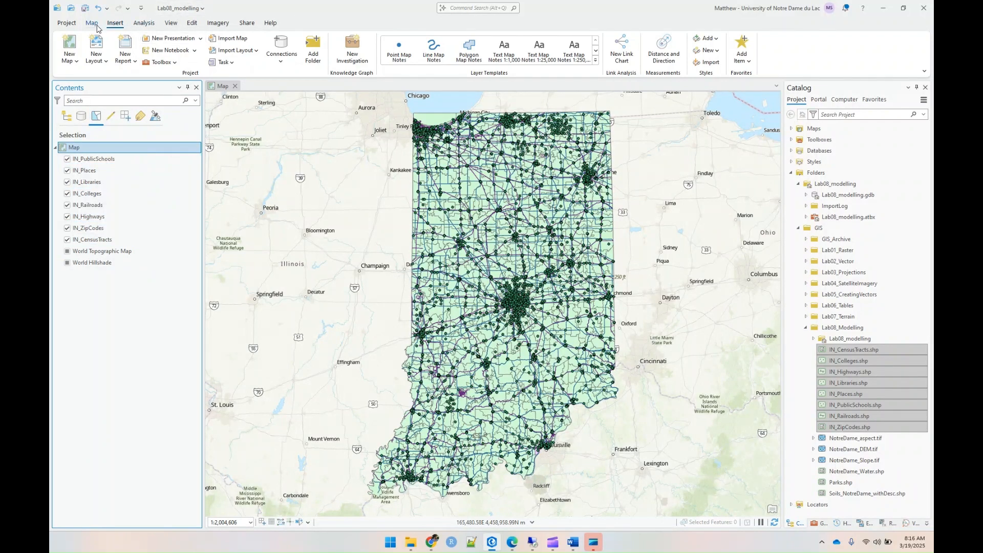
# Select the features across northern Indiana on the map with the Lasso selection tool
pyautogui.click(92, 24)
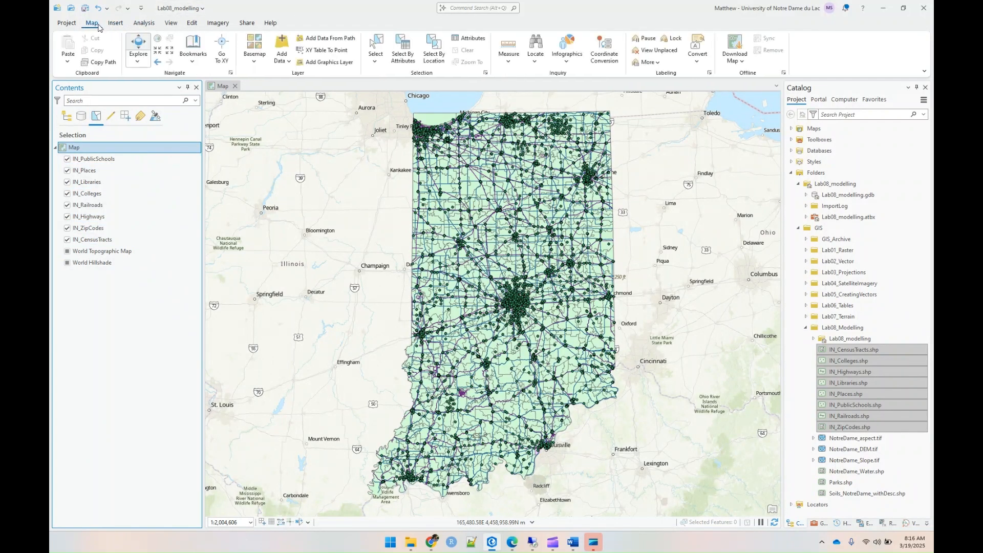
pyautogui.click(376, 57)
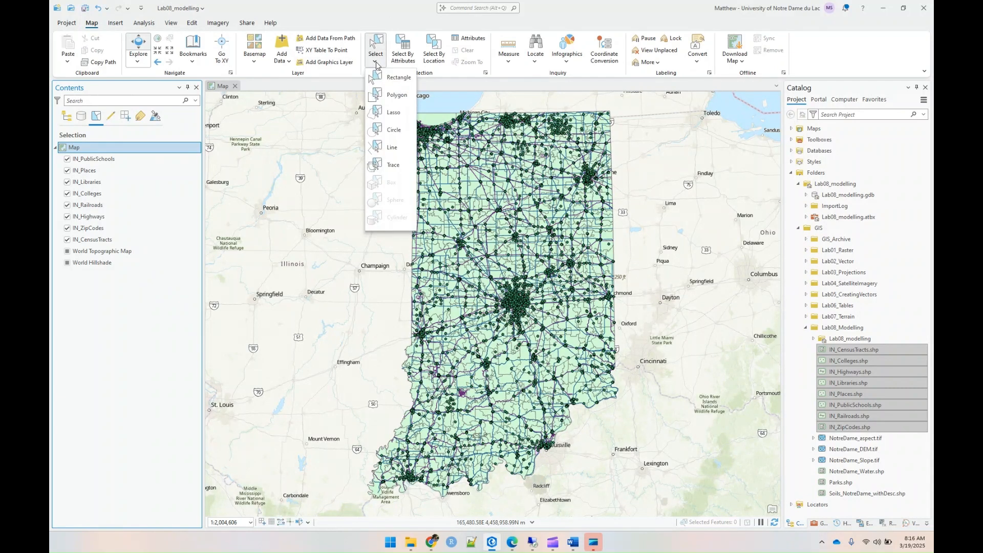
pyautogui.click(394, 113)
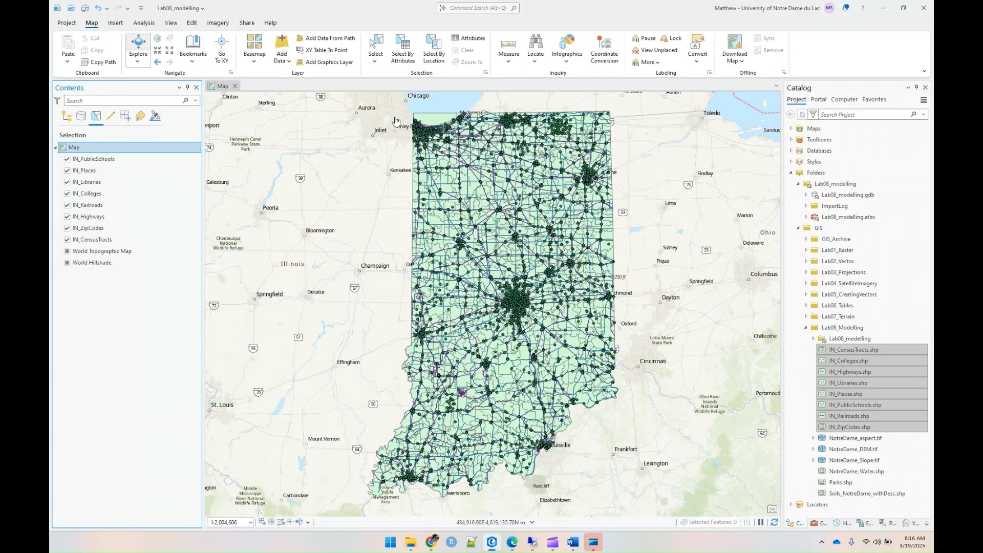
pyautogui.moveTo(543, 138)
pyautogui.mouseDown()
pyautogui.moveTo(451, 148)
pyautogui.moveTo(446, 236)
pyautogui.moveTo(605, 183)
pyautogui.moveTo(511, 136)
pyautogui.moveTo(538, 138)
pyautogui.moveTo(533, 132)
pyautogui.mouseUp()
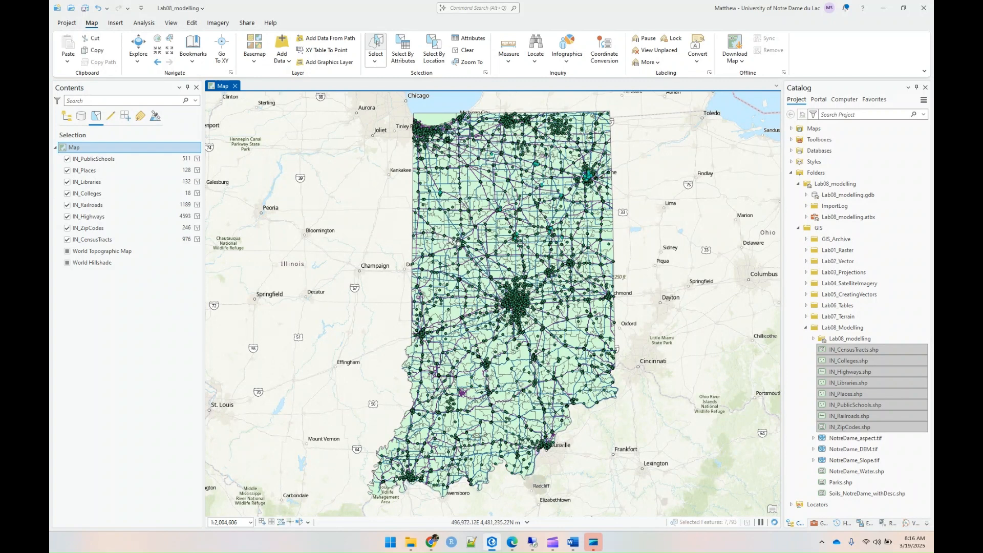
pyautogui.click(556, 130)
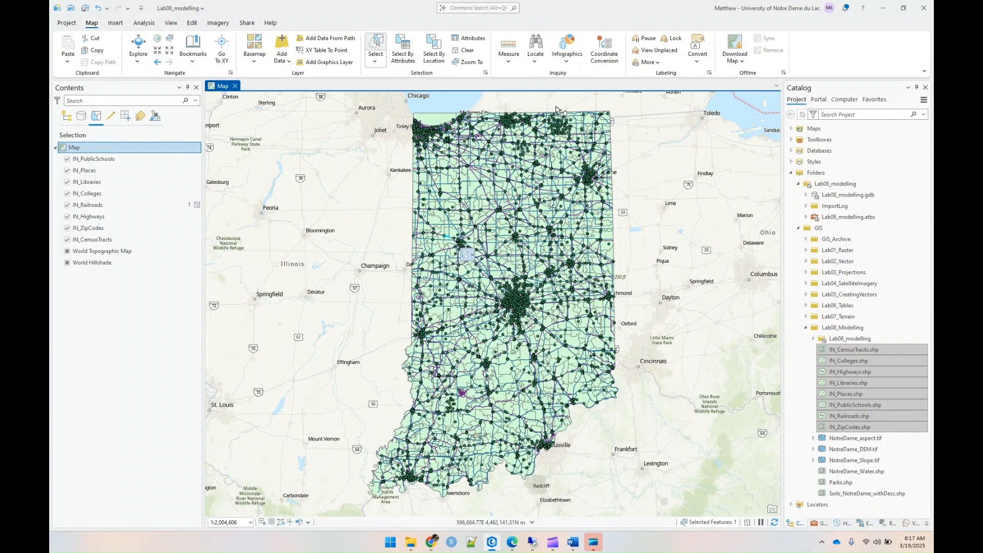
pyautogui.moveTo(546, 107)
pyautogui.mouseDown()
pyautogui.moveTo(480, 127)
pyautogui.moveTo(410, 211)
pyautogui.moveTo(614, 255)
pyautogui.moveTo(624, 195)
pyautogui.moveTo(515, 128)
pyautogui.mouseUp()
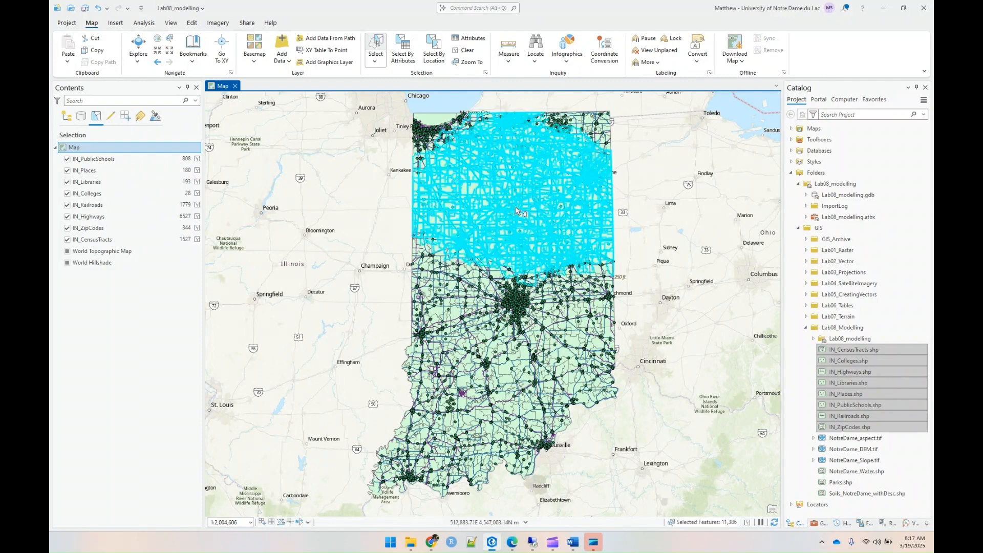
# Switch the interactive selection tool to Rectangle
pyautogui.click(375, 62)
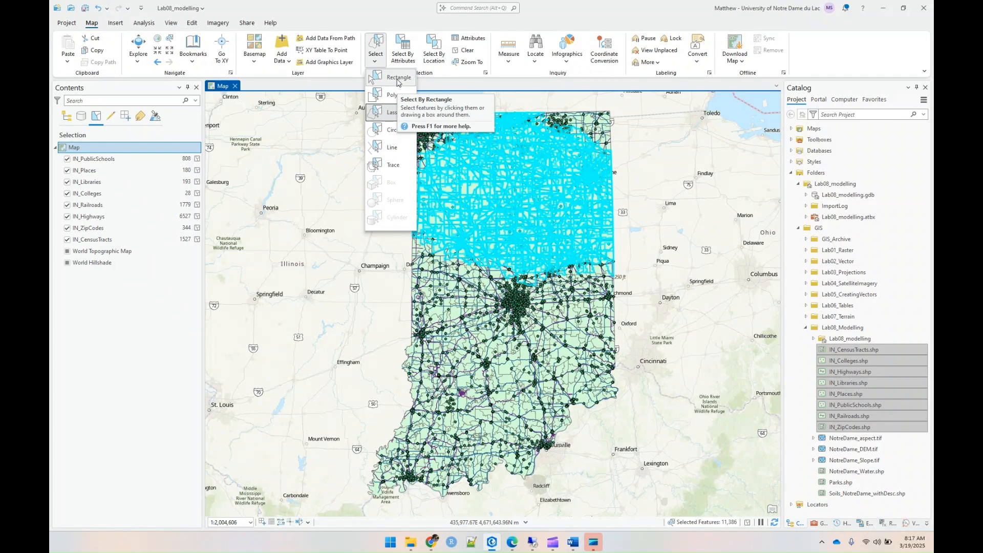
pyautogui.click(376, 49)
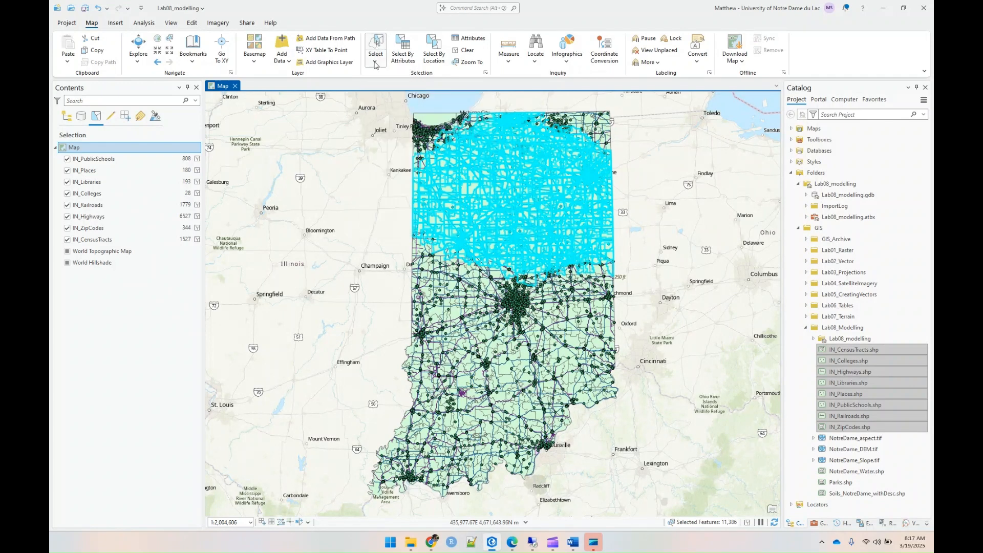
pyautogui.click(376, 65)
pyautogui.click(383, 74)
# List the layers by drawing order and use Select By Location to select IN_Libraries within a distance of 2000 meters of the selected IN_Colleges records
pyautogui.click(434, 51)
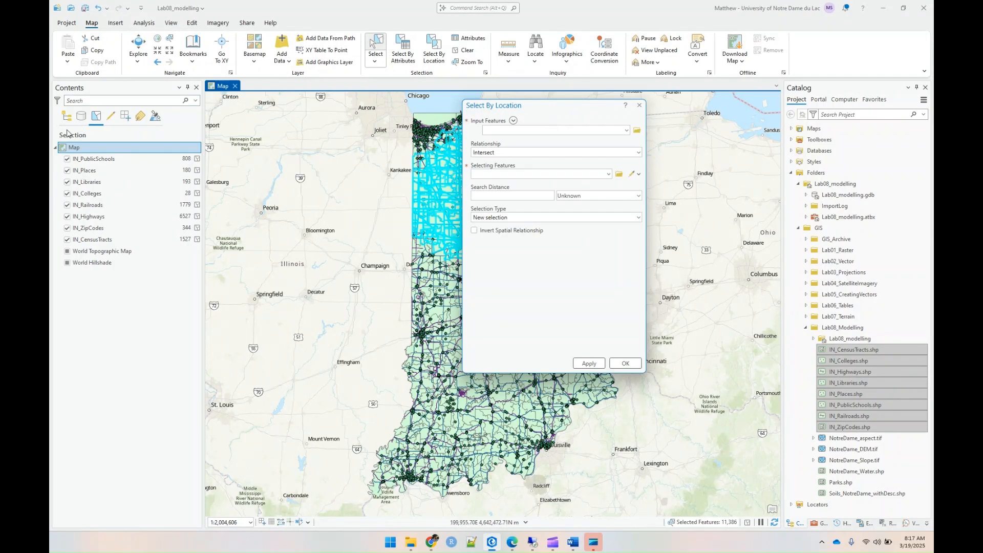
pyautogui.click(66, 121)
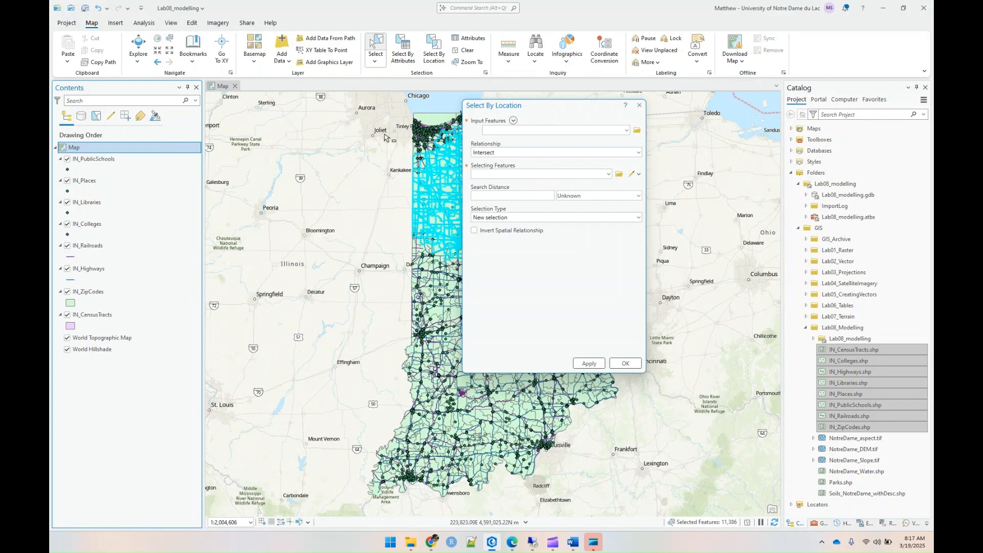
pyautogui.click(626, 130)
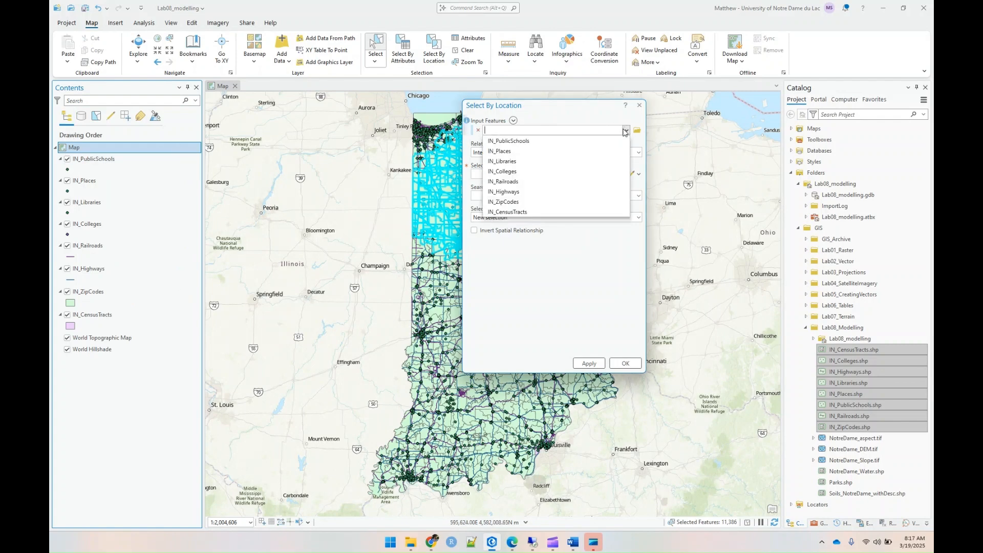
pyautogui.click(555, 161)
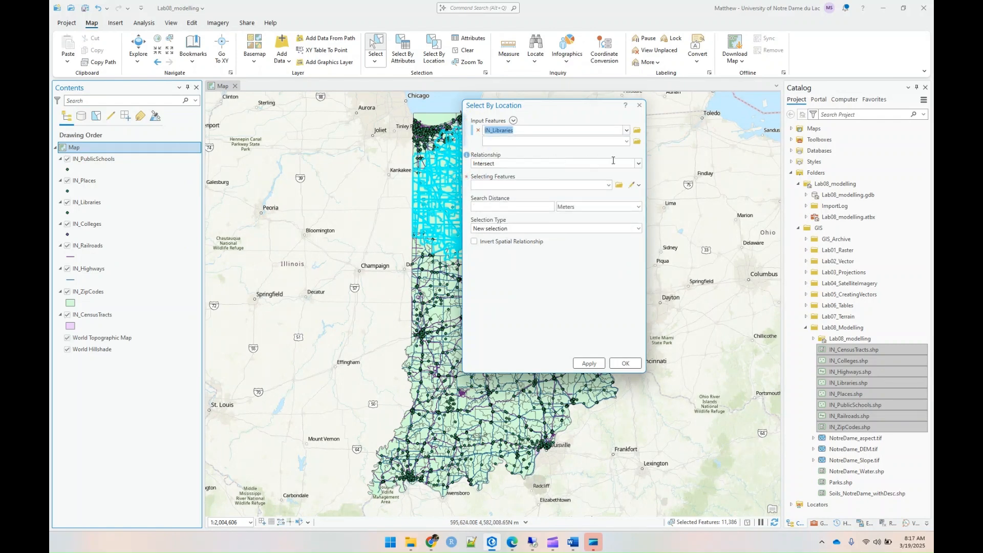
pyautogui.click(639, 164)
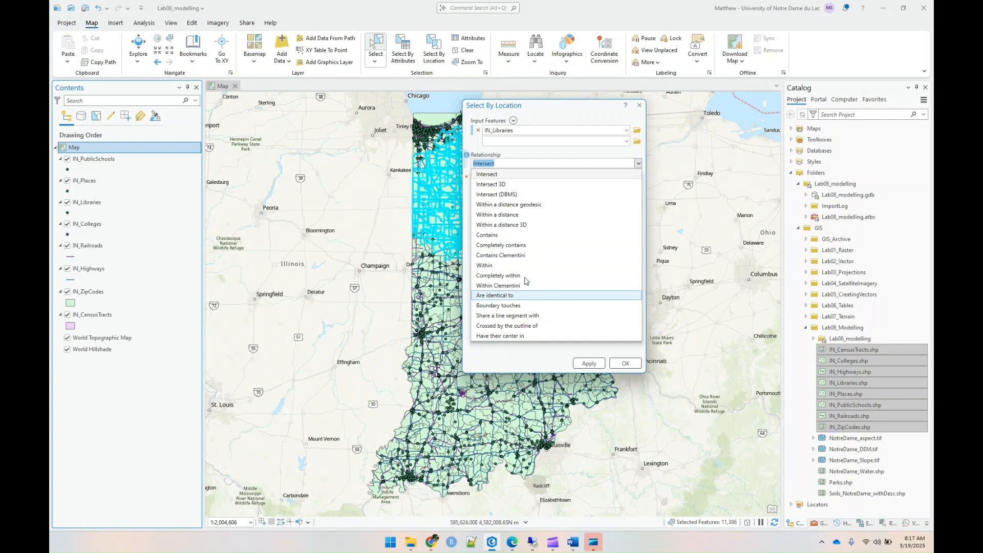
pyautogui.click(519, 216)
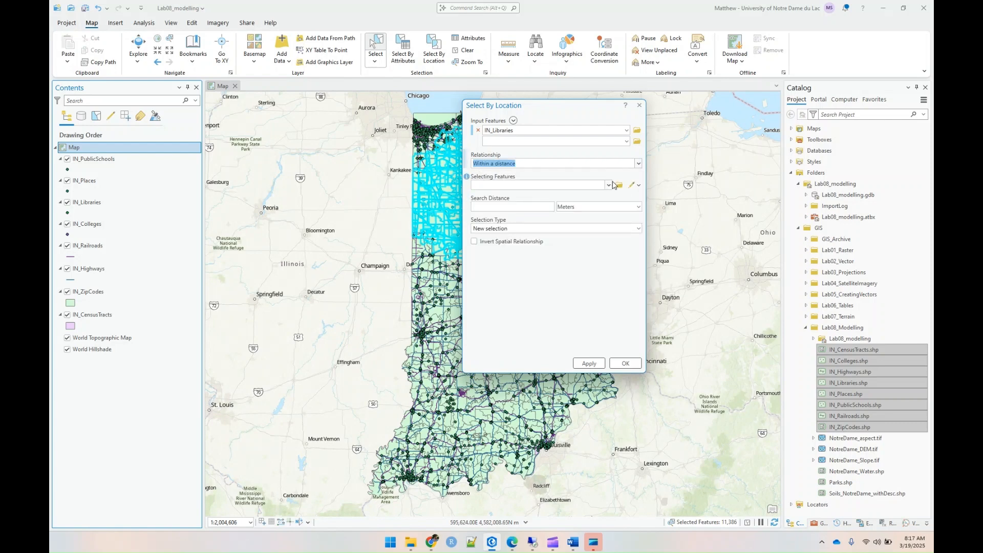
pyautogui.click(609, 185)
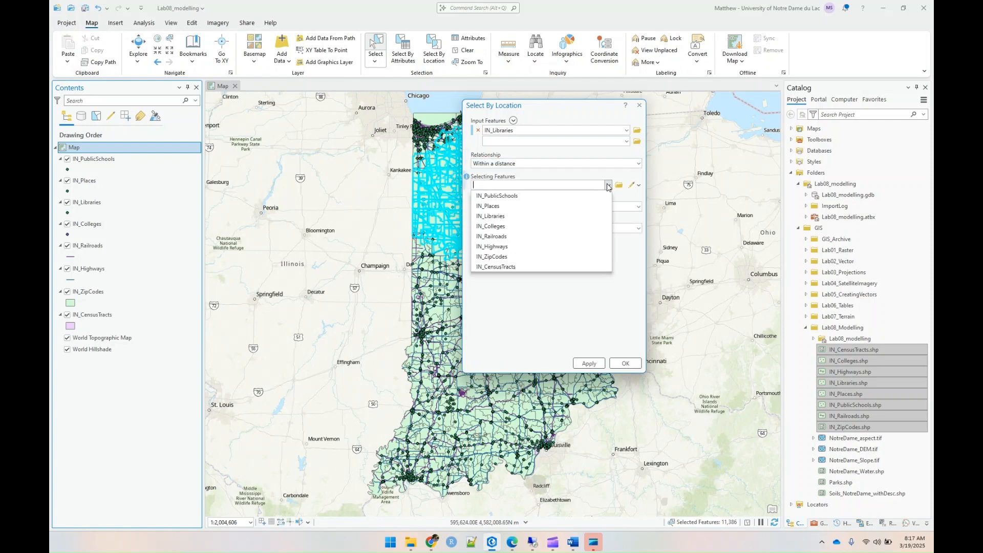
pyautogui.click(510, 231)
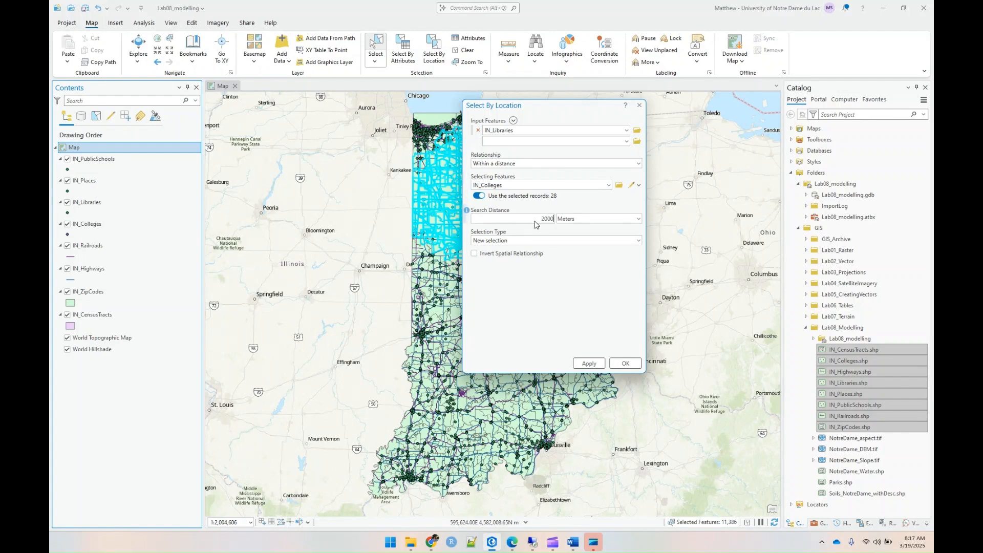
pyautogui.click(580, 367)
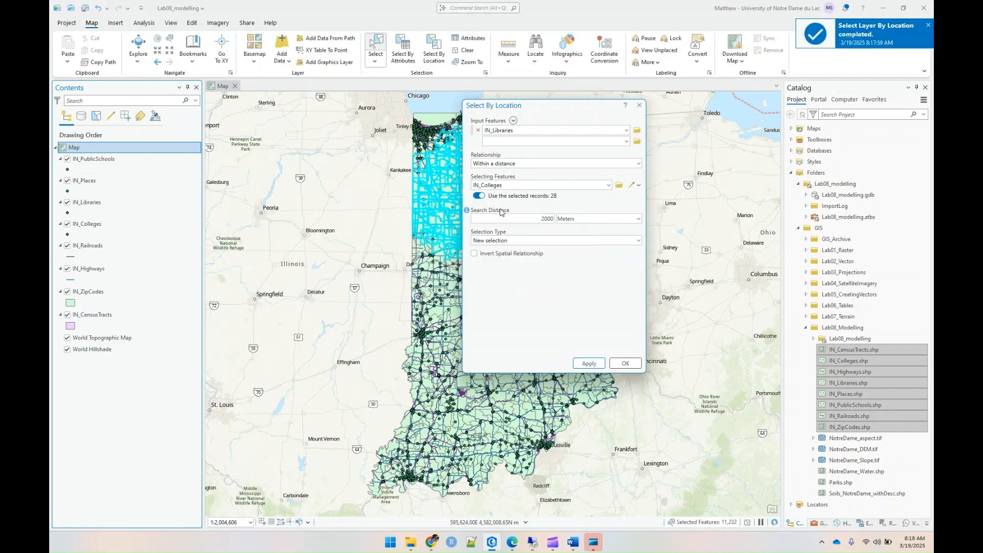
# Clear all selections and reapply the location query so IN_Libraries are selected within 2000 meters of all IN_Colleges features
pyautogui.click(480, 196)
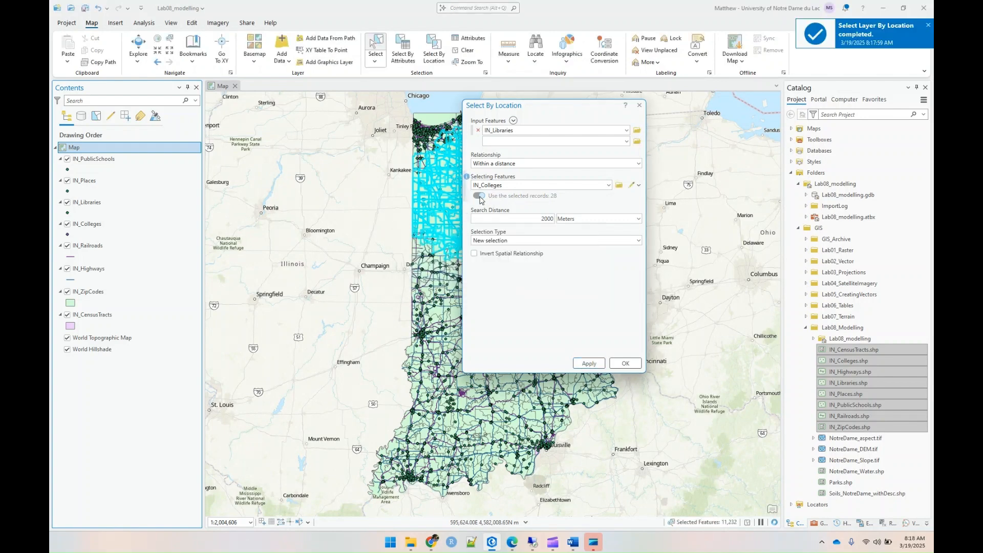
pyautogui.click(586, 363)
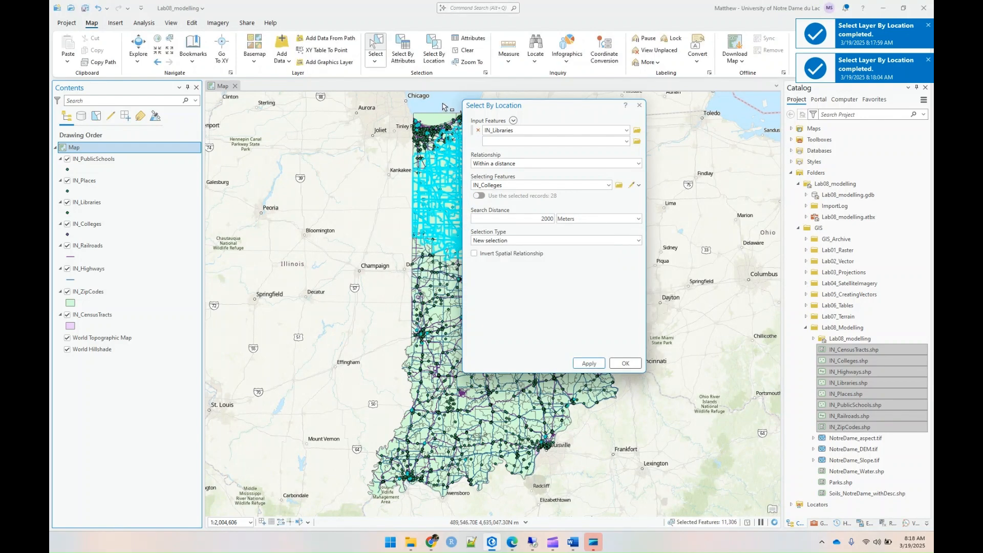
pyautogui.moveTo(539, 105); pyautogui.dragTo(305, 99)
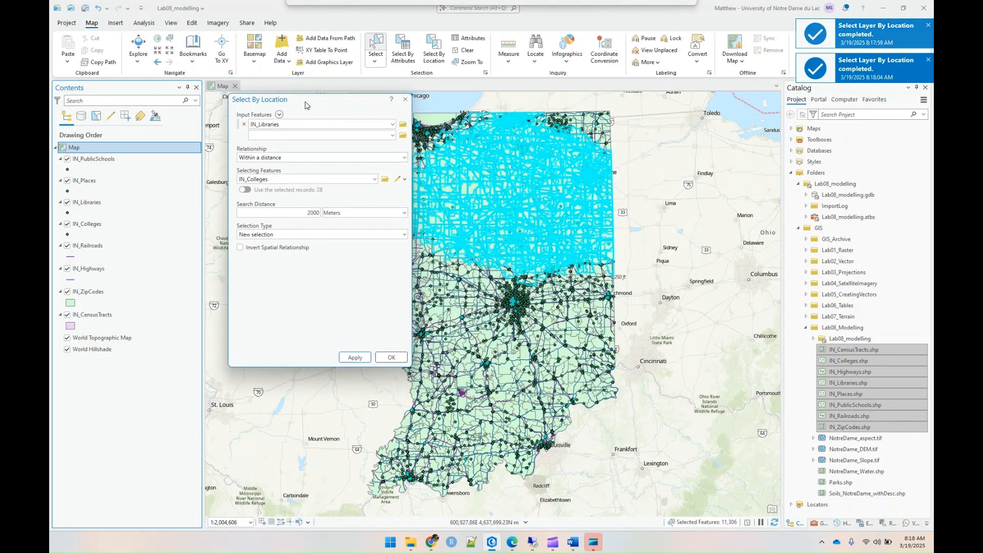
pyautogui.click(468, 50)
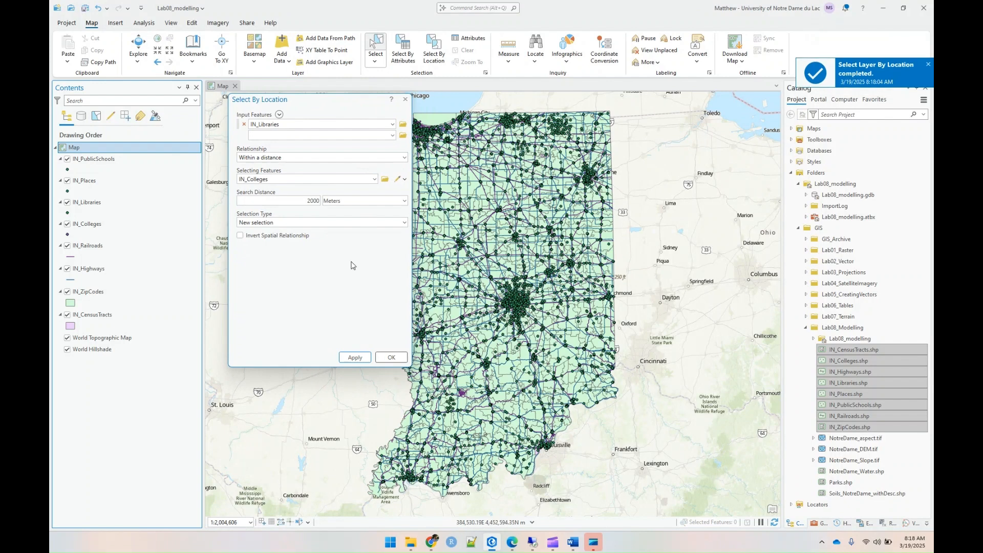
pyautogui.click(350, 358)
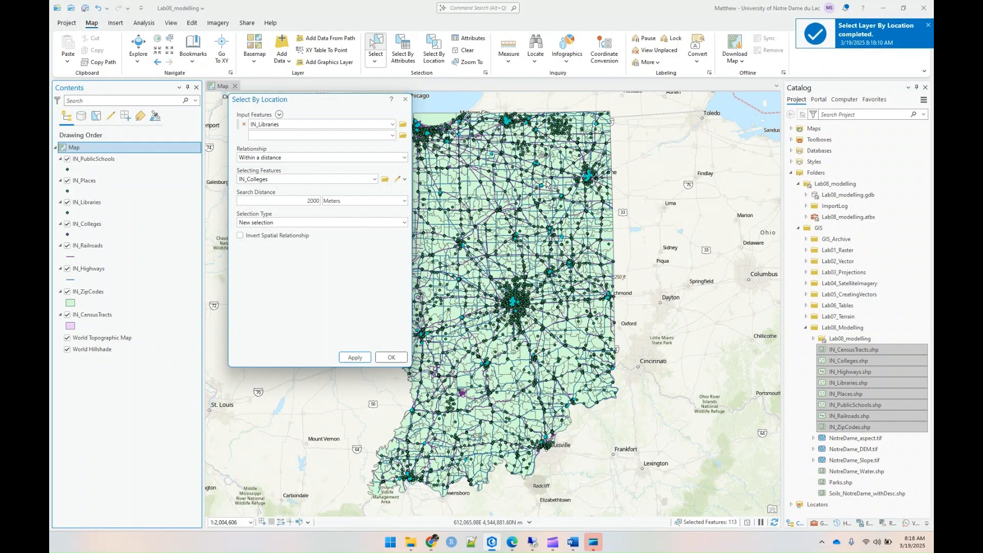
# Add IN_PublicSchools to the location query's input features, apply it, and clear the selection after closing the query
pyautogui.click(392, 136)
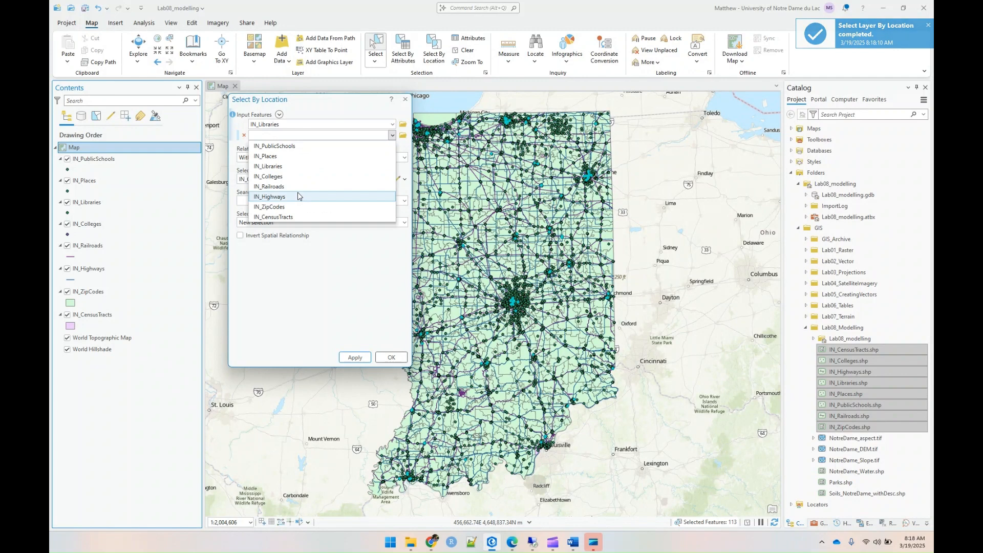
pyautogui.click(302, 147)
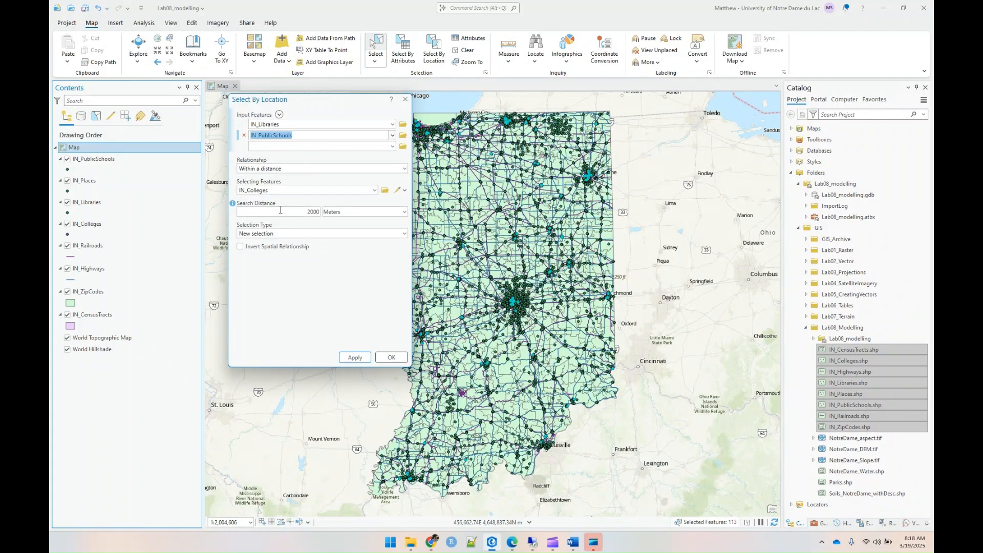
pyautogui.click(347, 357)
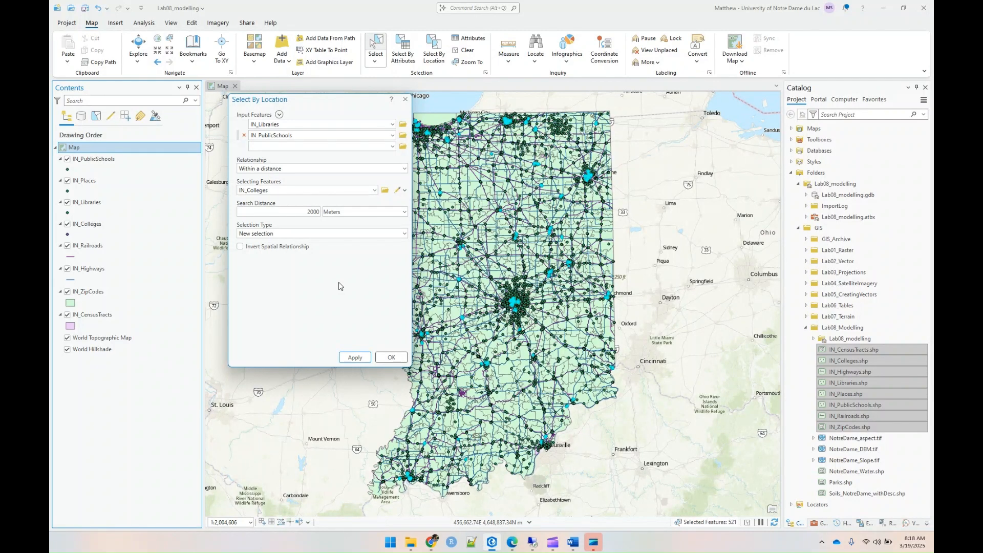
pyautogui.click(406, 101)
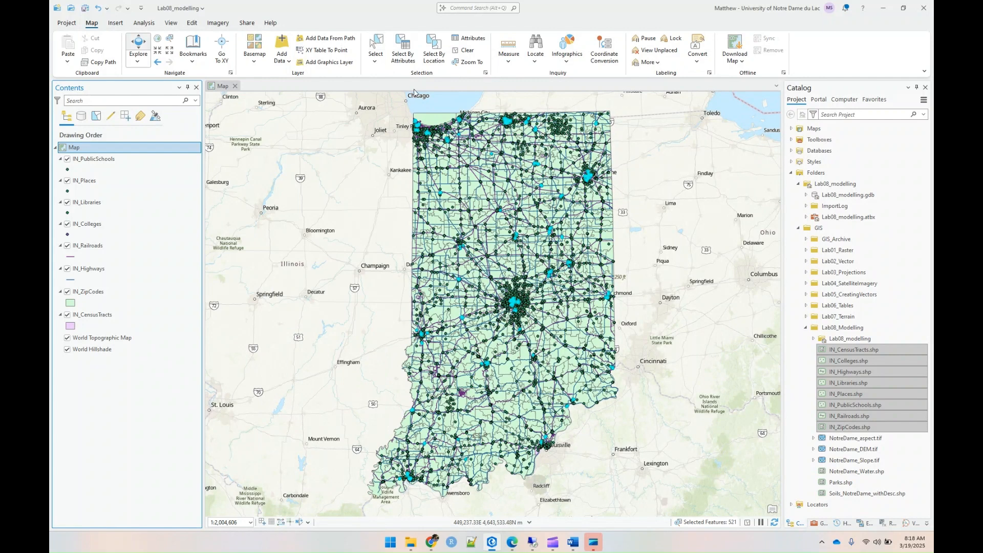
pyautogui.click(466, 51)
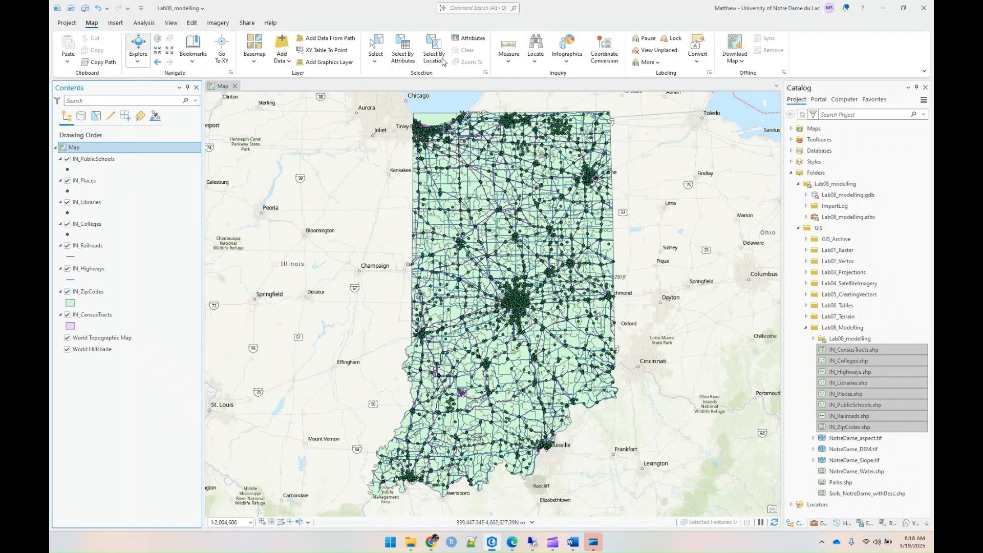
# Set up a Select By Attributes query on IN_Highways with the clause CODE is equal to I
pyautogui.click(399, 56)
pyautogui.click(399, 80)
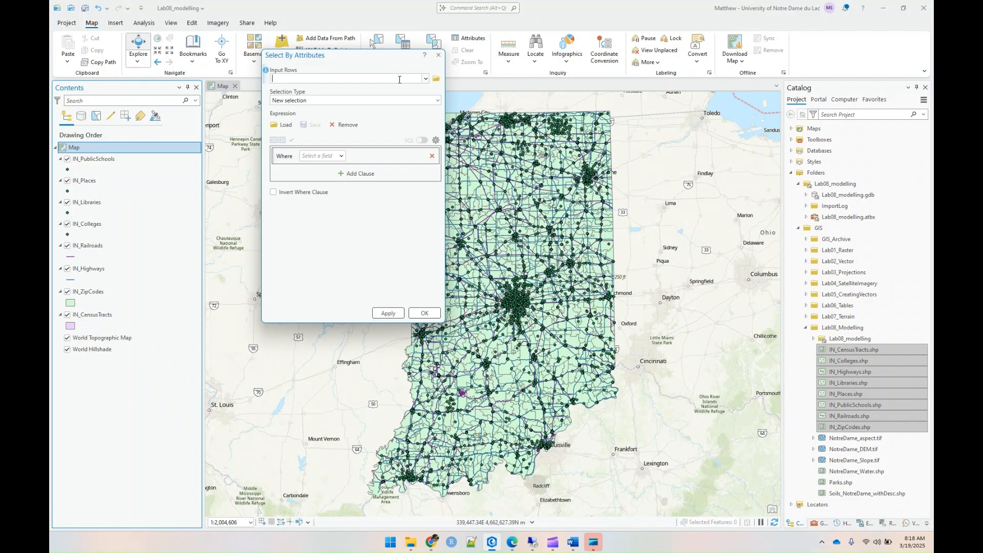
pyautogui.click(425, 78)
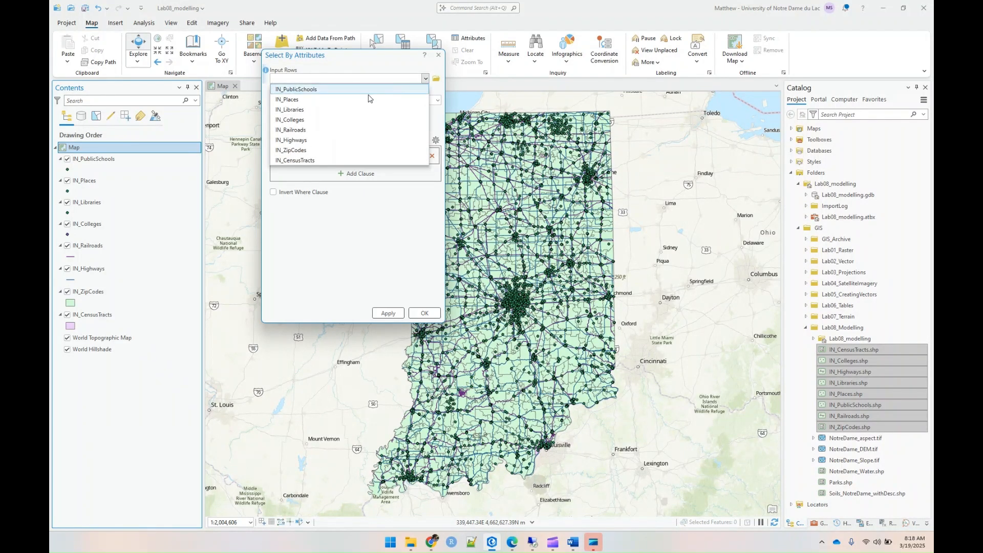
pyautogui.click(317, 139)
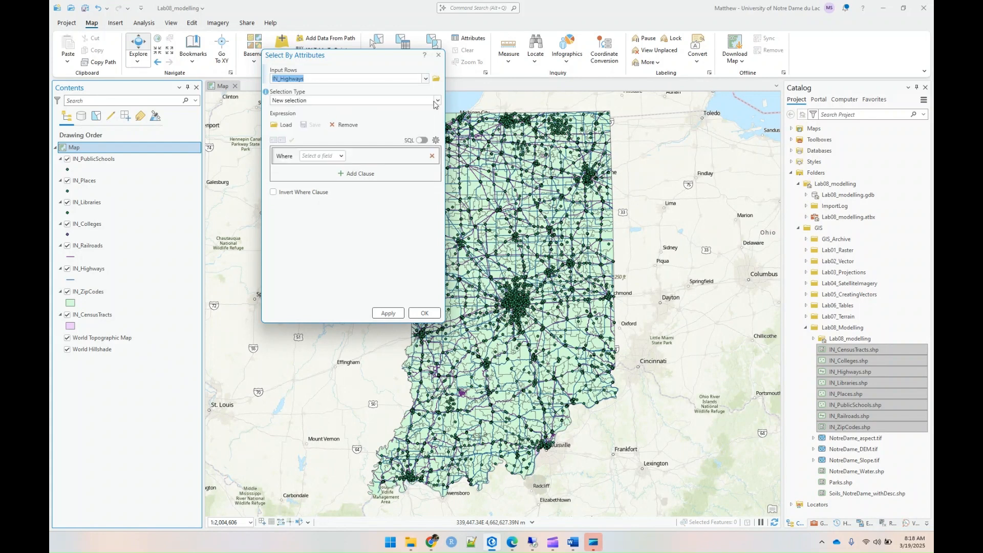
pyautogui.click(323, 156)
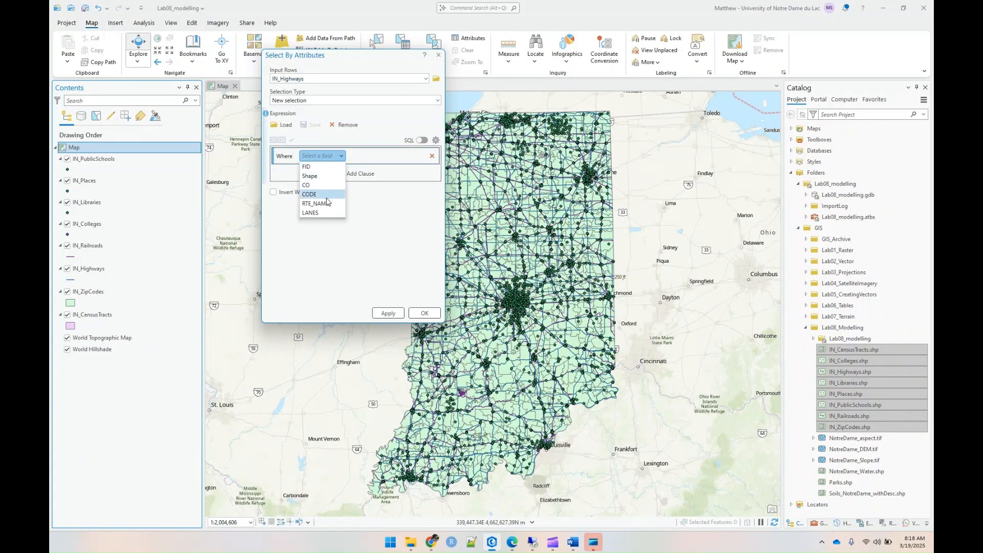
pyautogui.click(322, 195)
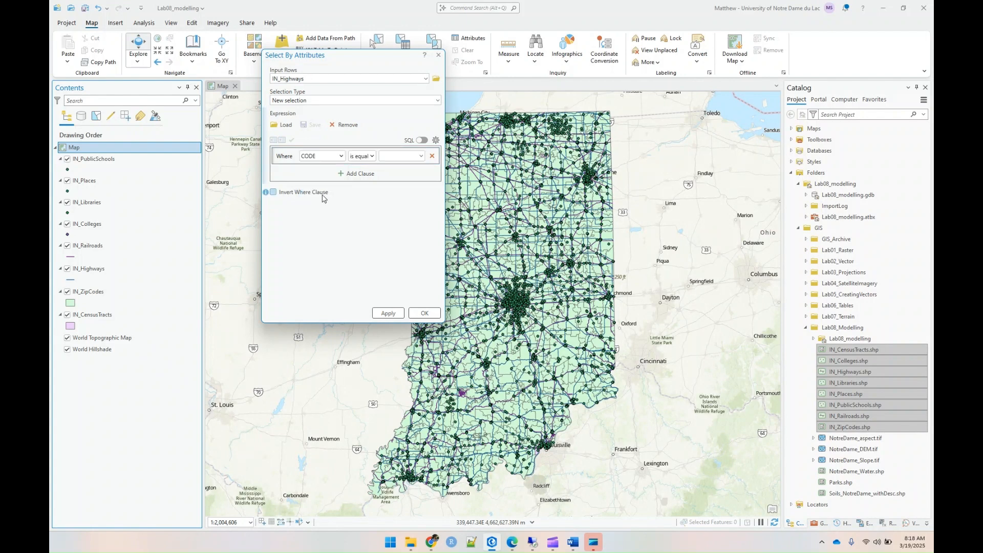
pyautogui.click(421, 157)
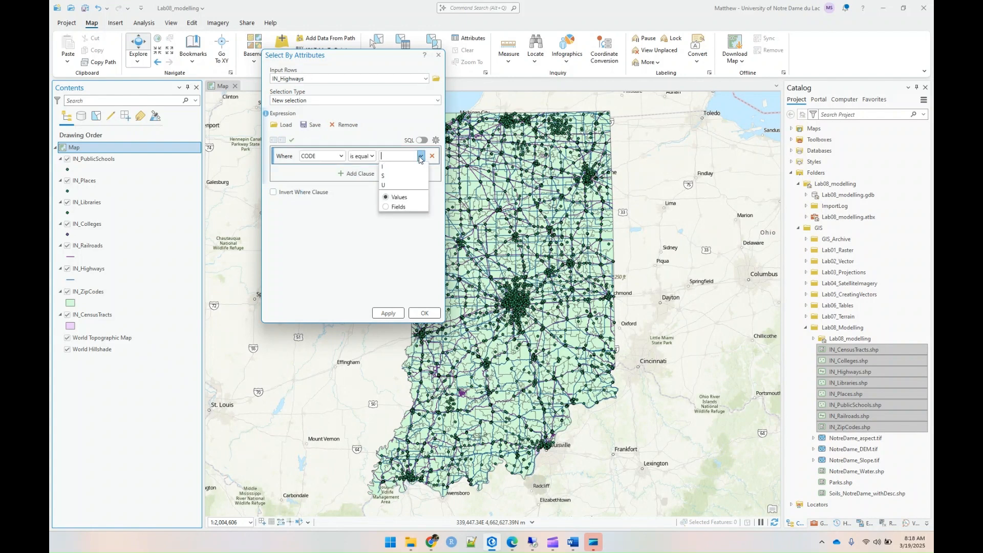
pyautogui.click(394, 167)
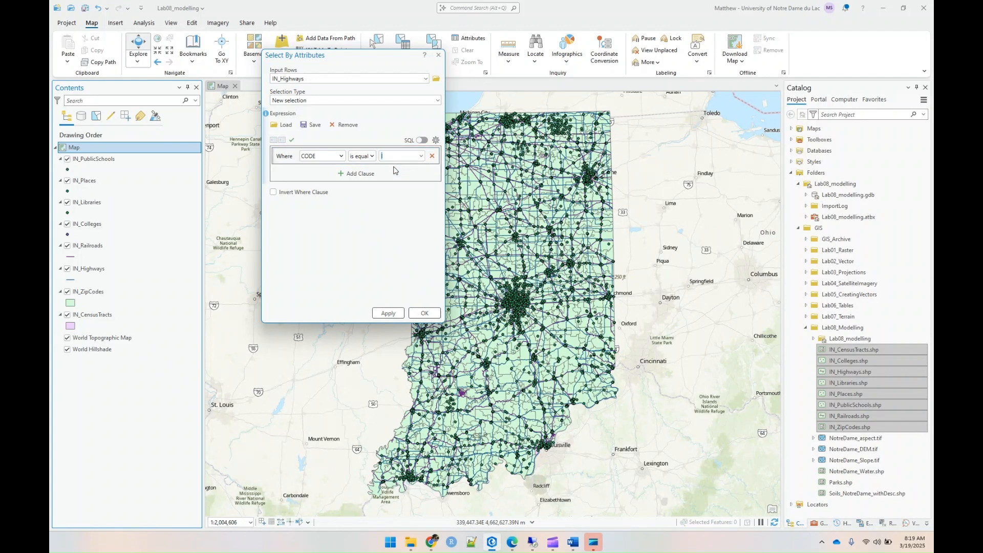
pyautogui.click(361, 174)
pyautogui.click(286, 175)
pyautogui.click(286, 202)
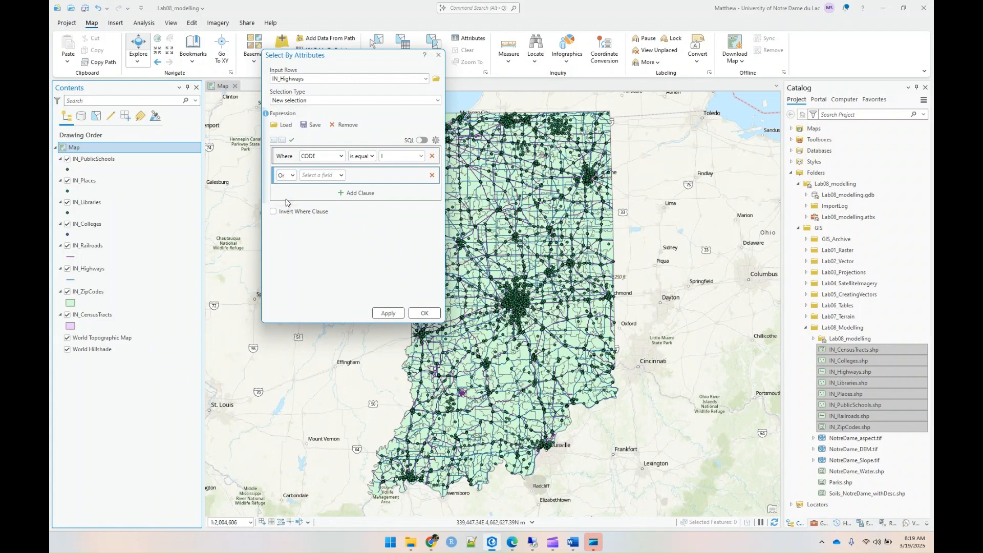
pyautogui.click(322, 175)
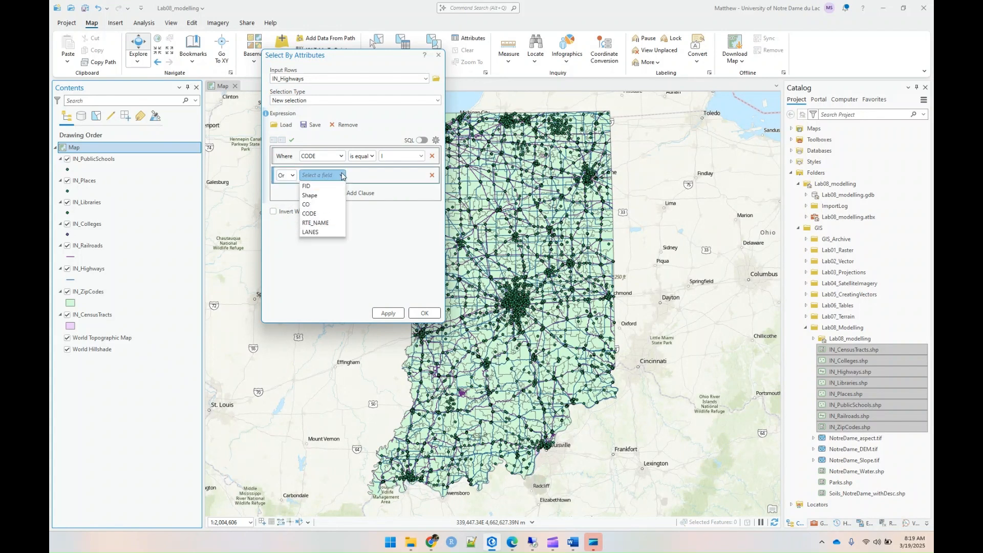
pyautogui.click(322, 213)
pyautogui.click(432, 175)
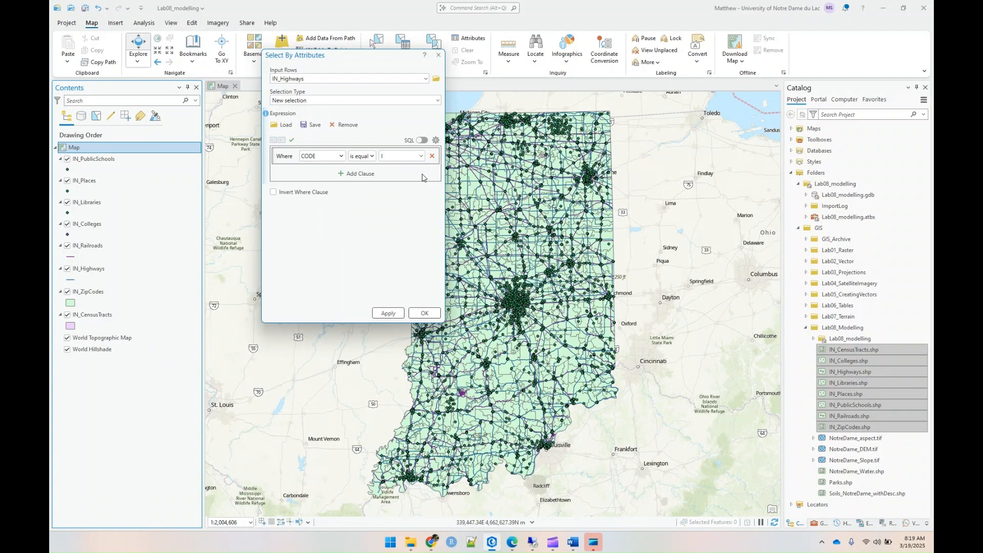
# Add a second clause to the IN_Highways query: Or CODE is equal to U
pyautogui.click(361, 174)
pyautogui.click(286, 175)
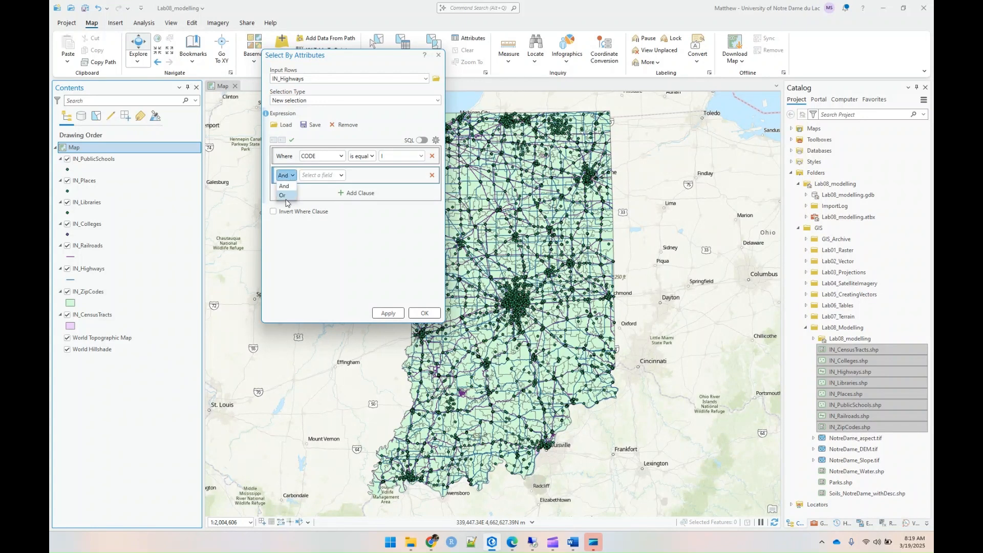
pyautogui.click(285, 197)
pyautogui.click(321, 175)
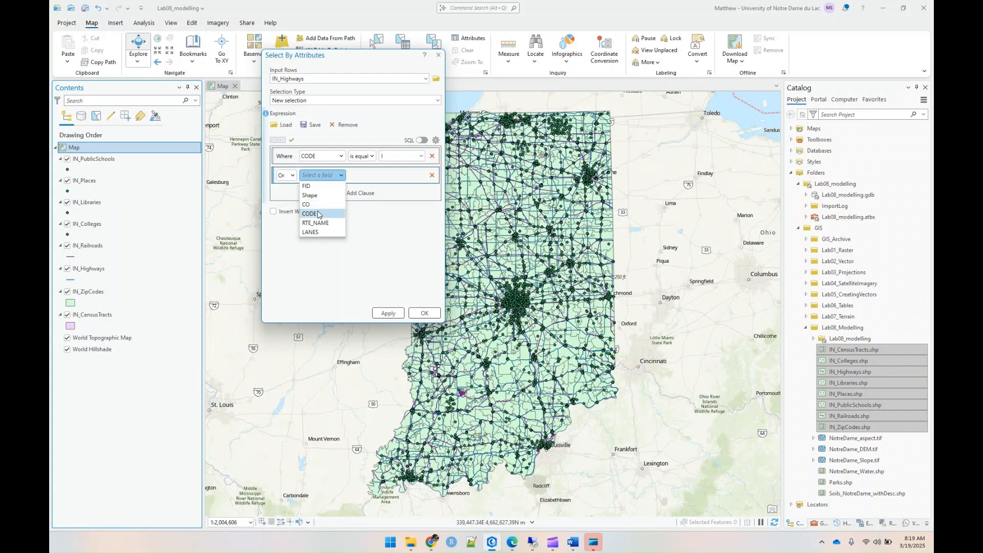
pyautogui.click(318, 214)
pyautogui.click(421, 175)
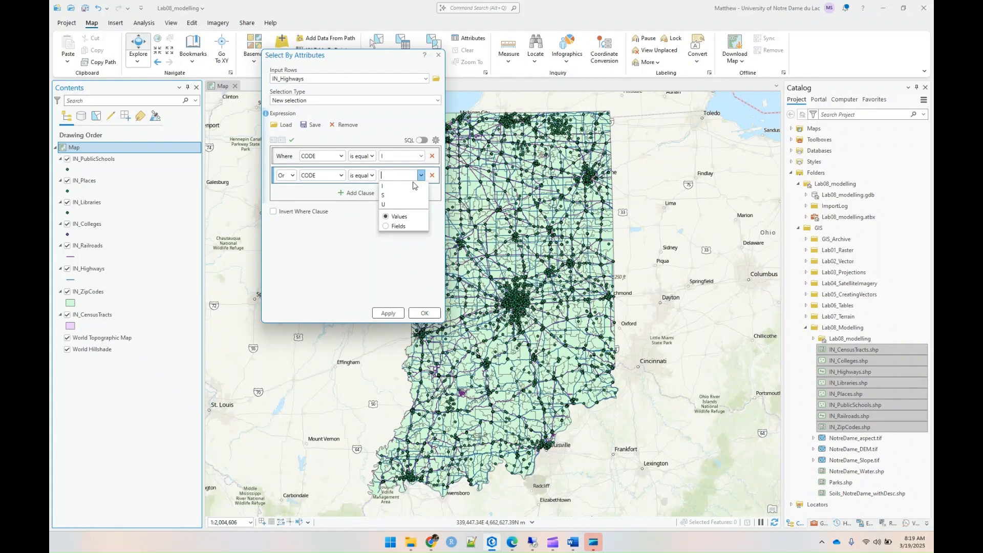
pyautogui.click(390, 205)
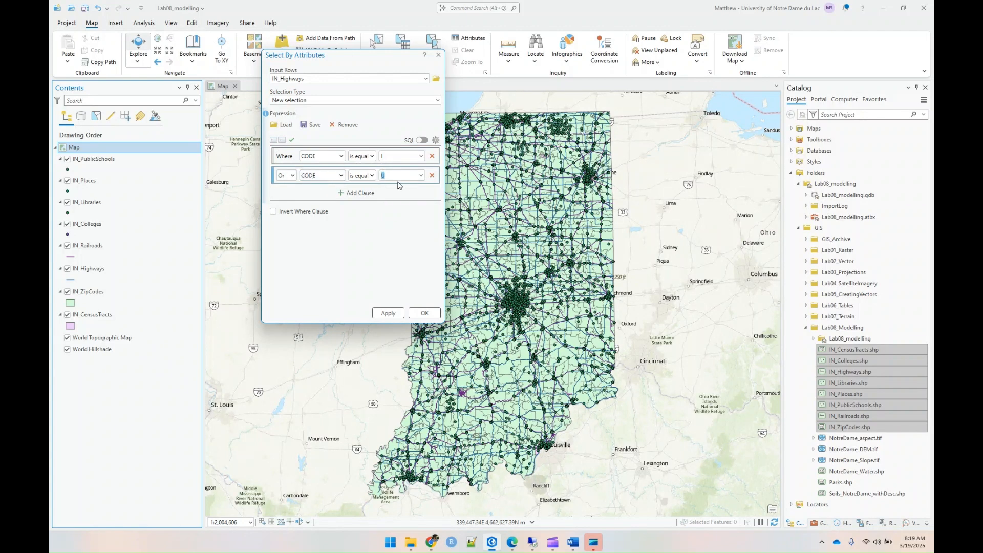
# Select IN_Highways with a single clause where CODE includes the values I and U, removing the second clause and closing the query once applied
pyautogui.click(368, 157)
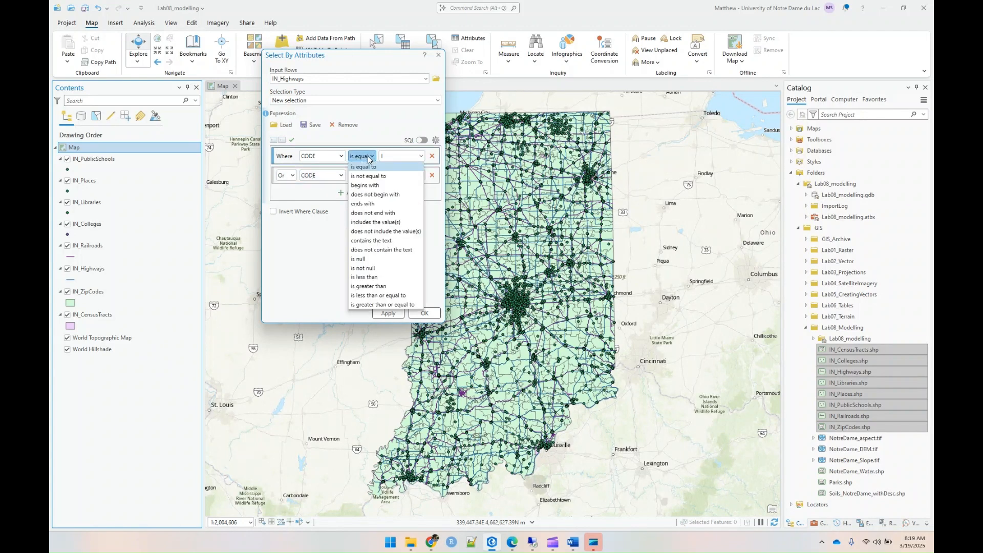
pyautogui.click(374, 222)
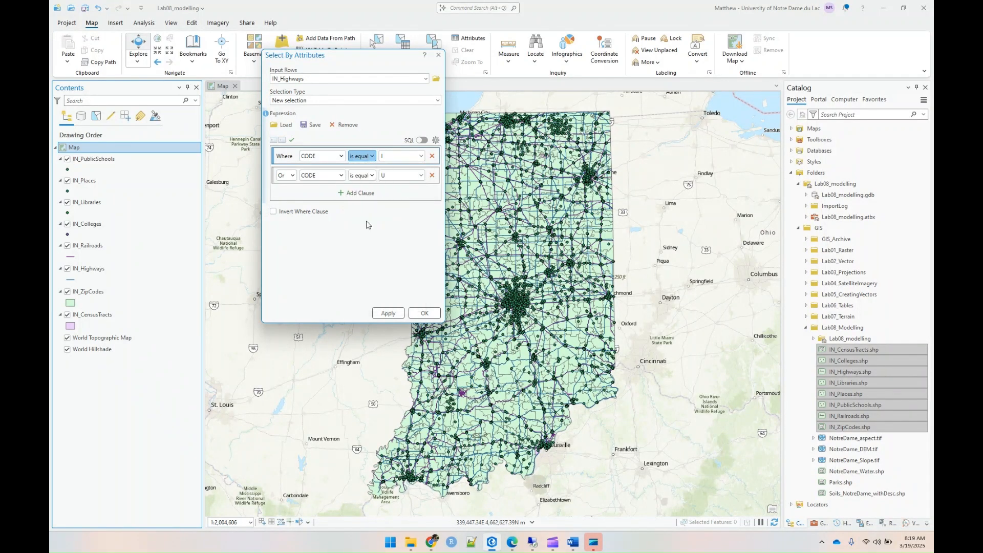
pyautogui.click(420, 156)
pyautogui.click(385, 187)
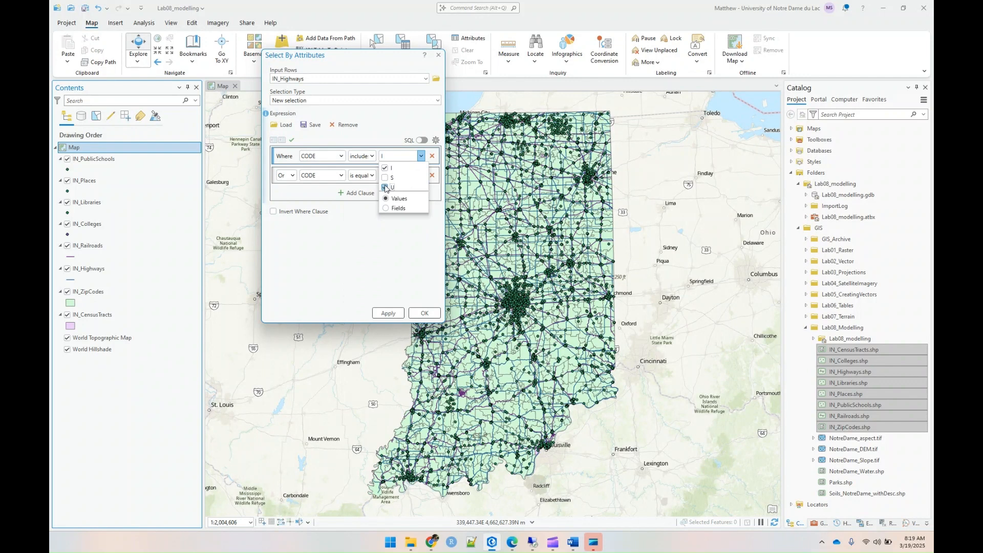
pyautogui.click(432, 176)
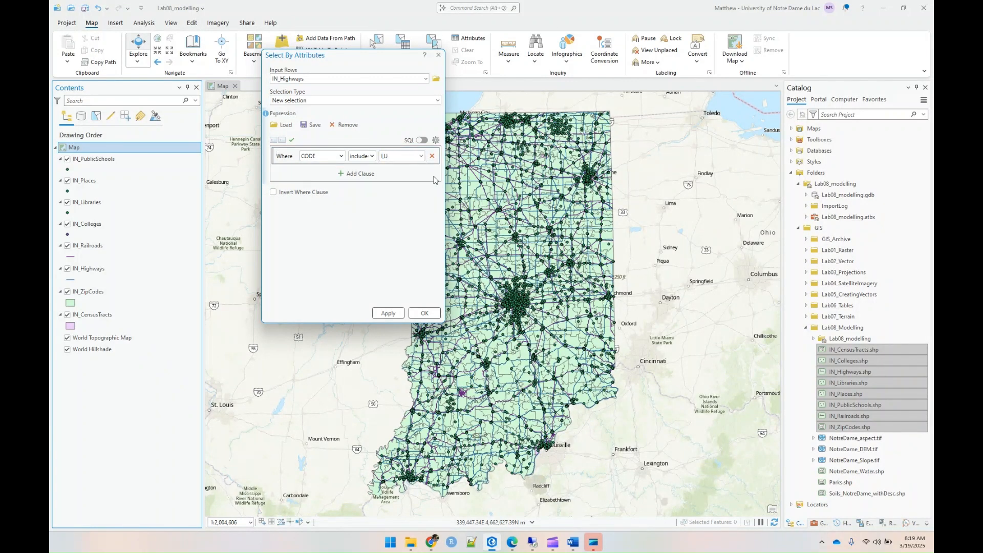
pyautogui.click(387, 313)
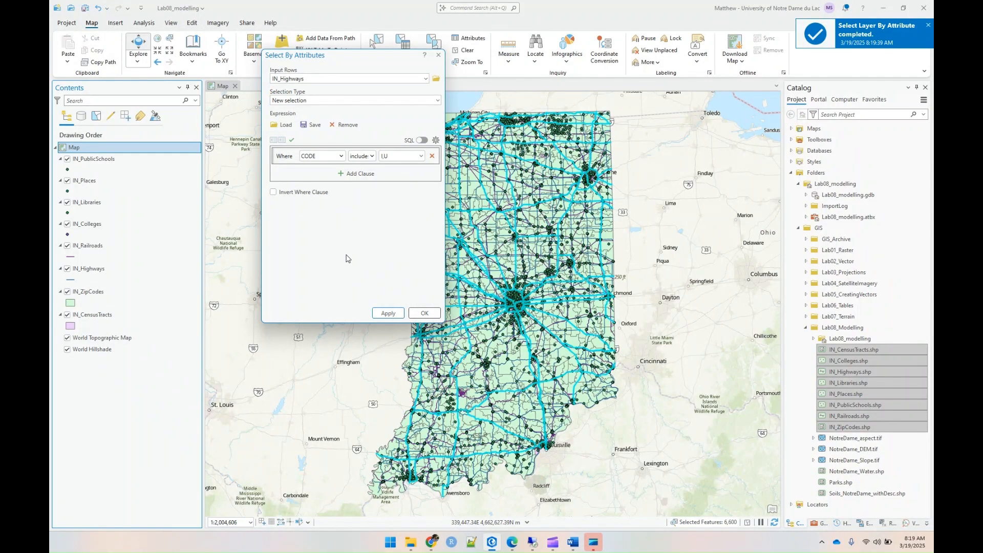
pyautogui.click(438, 57)
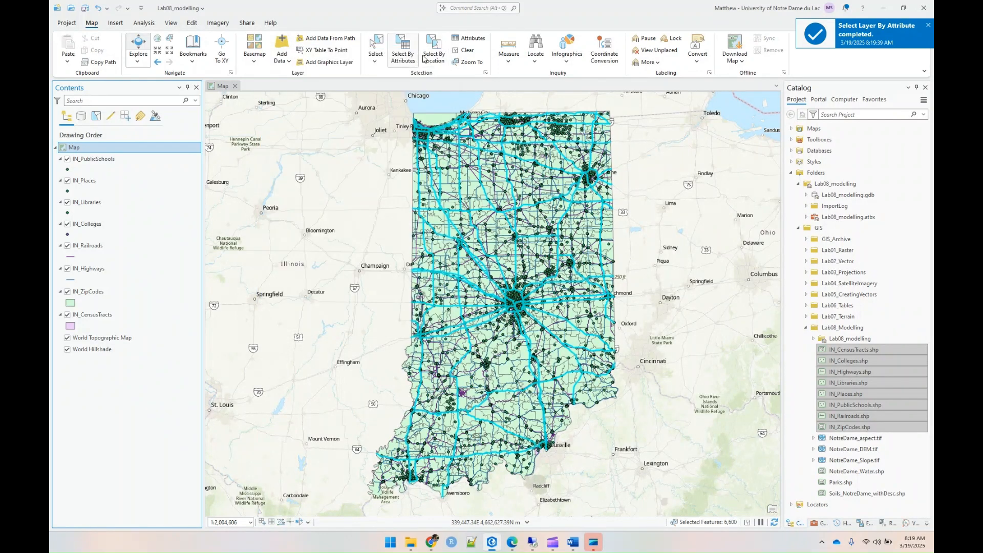
# Reopen the Select By Location query and remove IN_PublicSchools from its input features, keeping only IN_Libraries
pyautogui.click(434, 55)
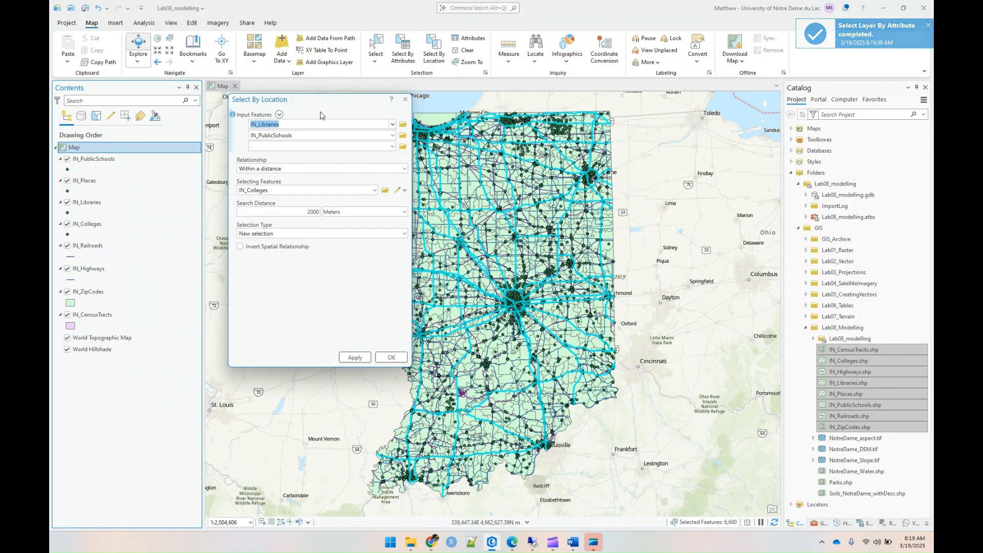
pyautogui.click(392, 125)
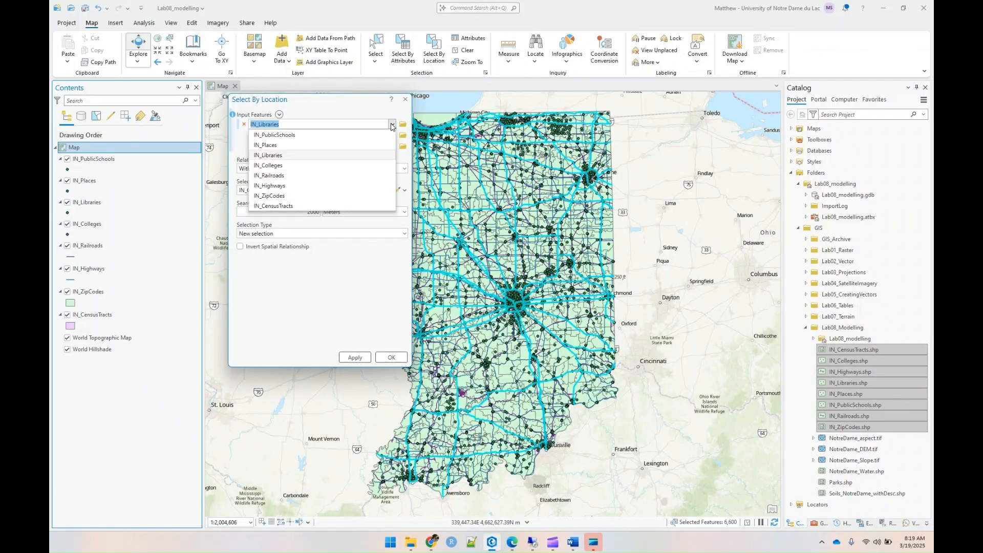
pyautogui.click(345, 115)
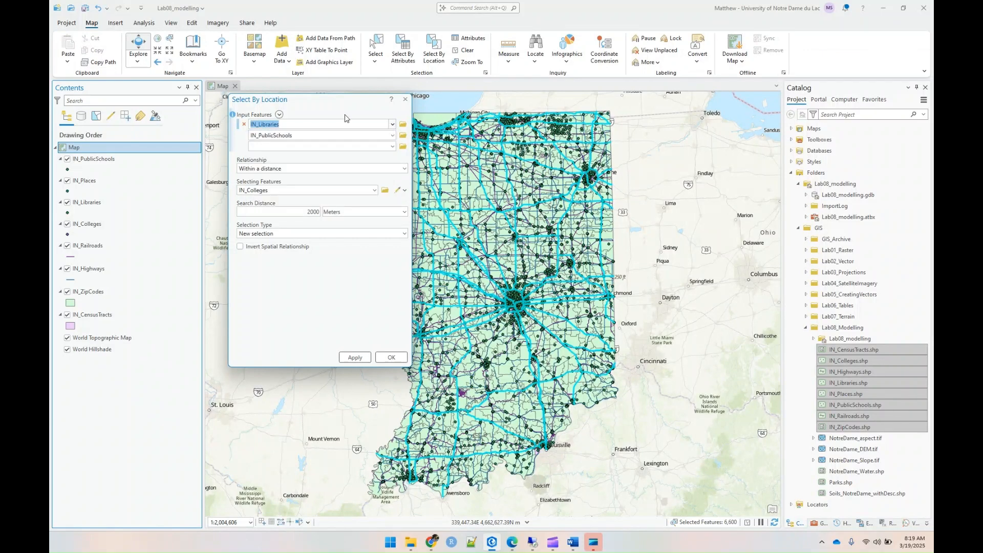
pyautogui.click(390, 135)
pyautogui.click(392, 136)
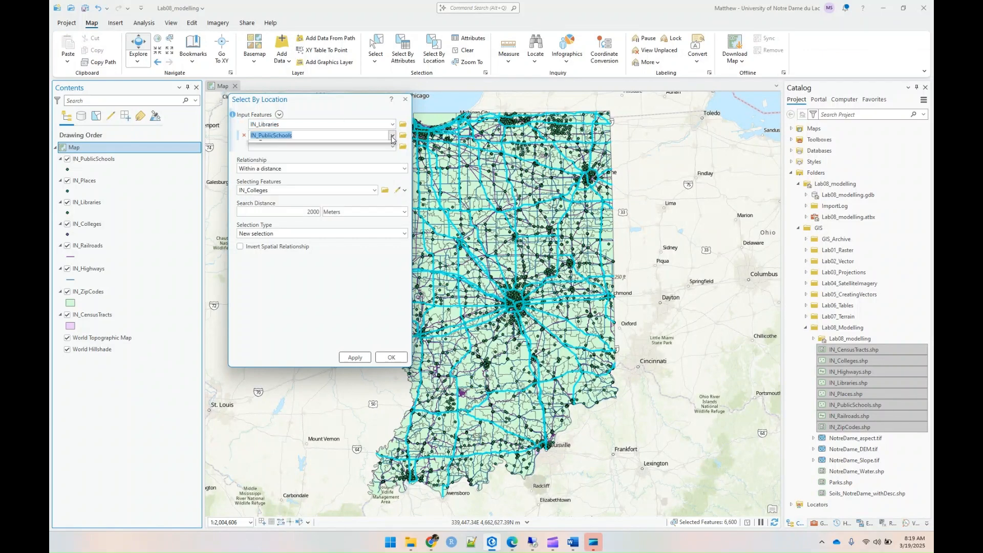
pyautogui.click(245, 136)
pyautogui.click(244, 136)
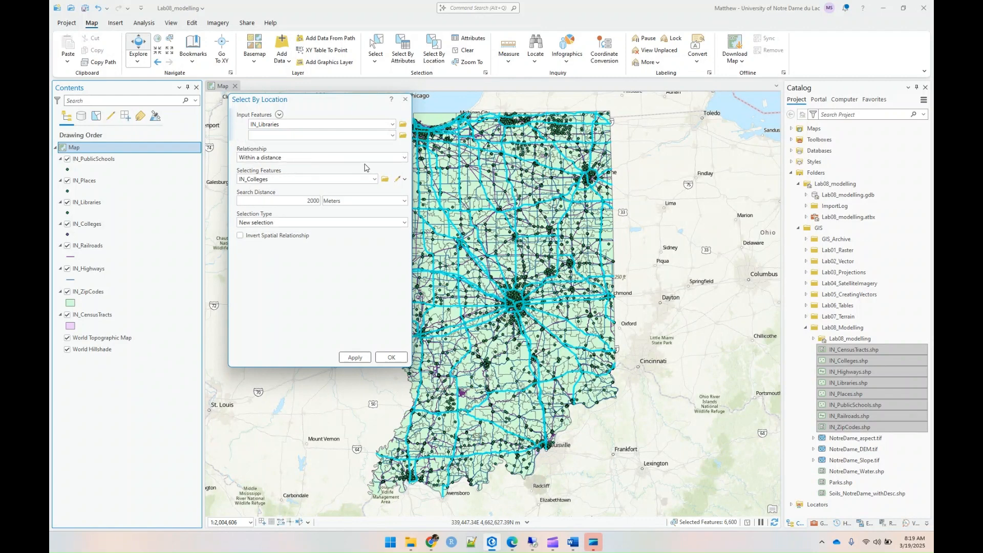
# Select IN_Libraries within a distance of 2000 meters of the selected IN_Highways records
pyautogui.click(375, 179)
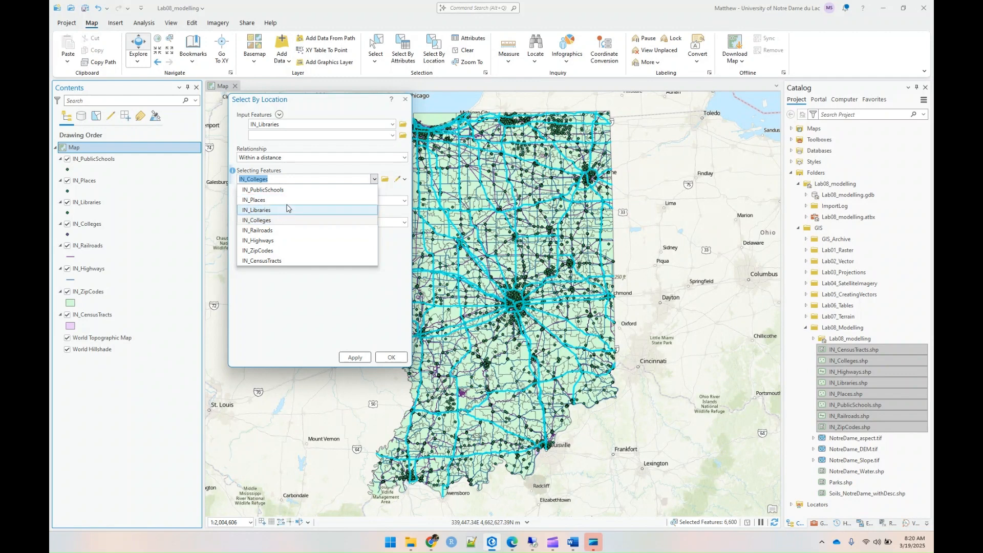
pyautogui.click(264, 243)
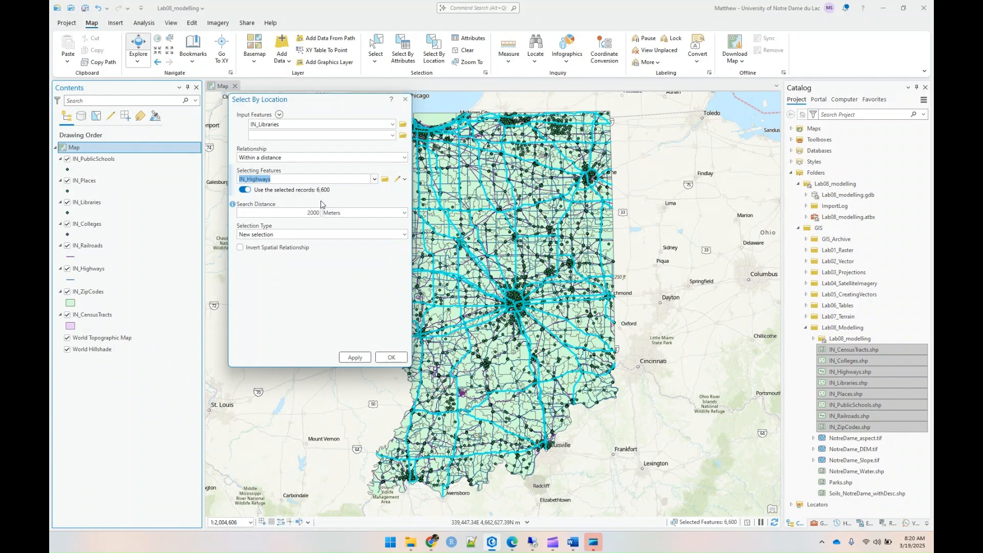
pyautogui.click(354, 358)
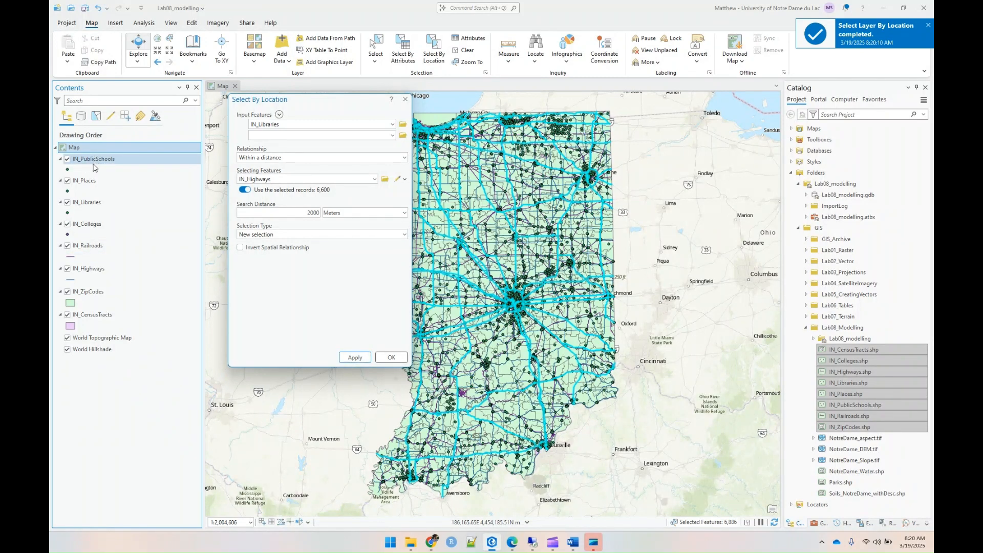
# Review the selected records in the IN_Libraries attribute table, close the location query and table, and clear the selection
pyautogui.rightClick(85, 203)
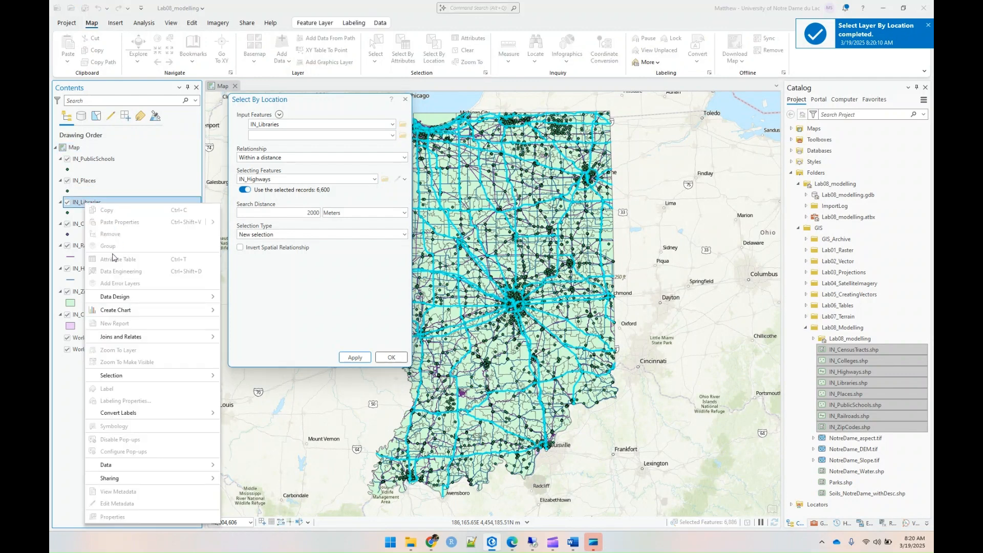
pyautogui.click(115, 260)
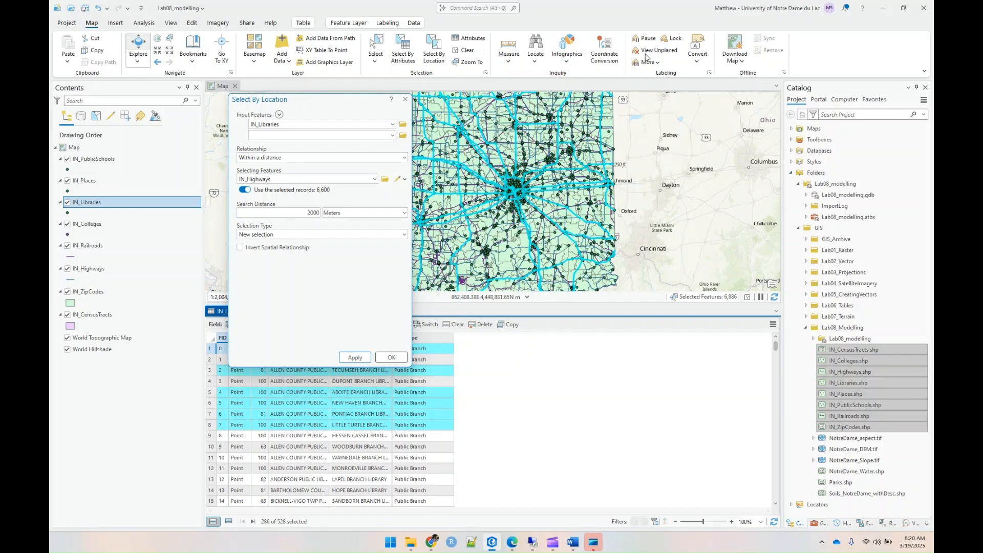
pyautogui.click(405, 101)
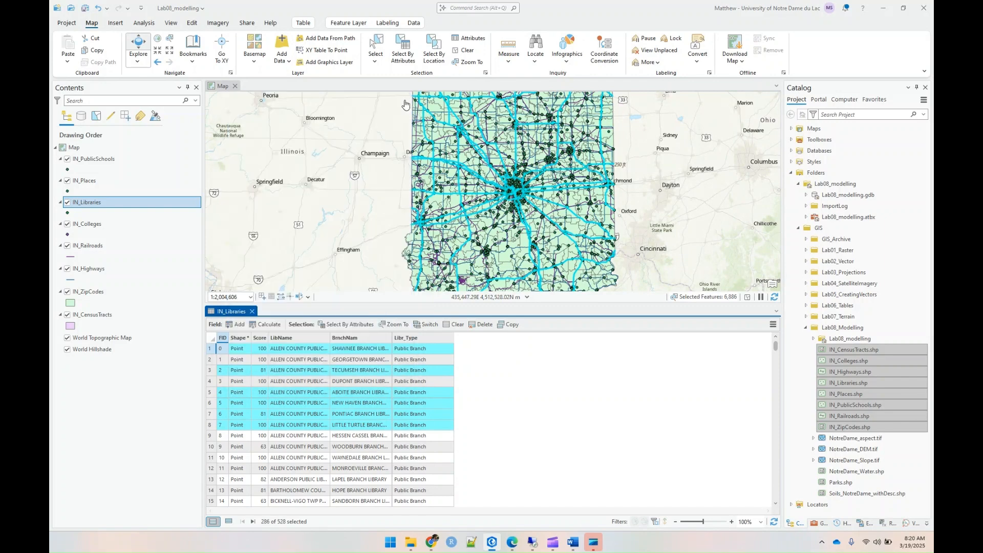
pyautogui.click(464, 50)
pyautogui.click(252, 311)
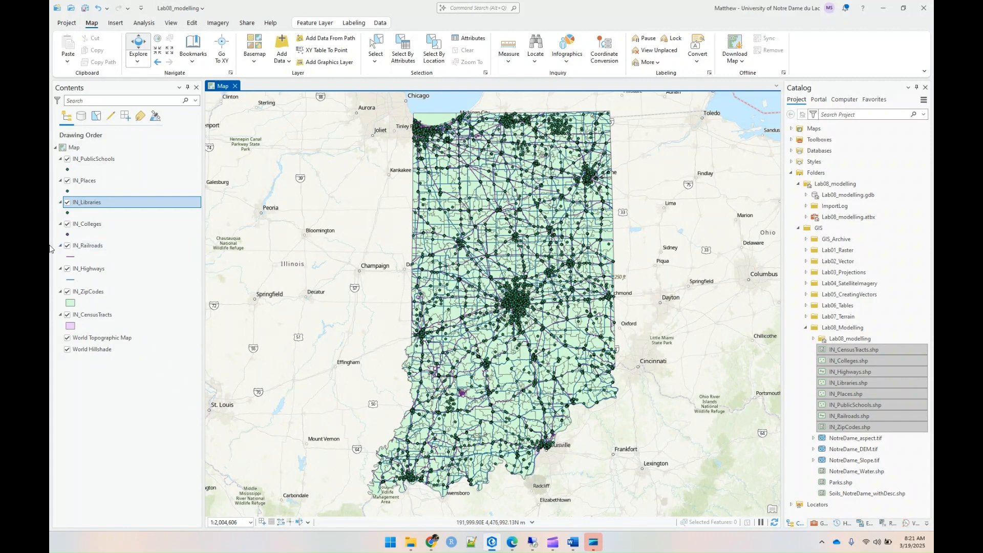
# Examine the fields in the IN_Places attribute table and close the table
pyautogui.rightClick(85, 181)
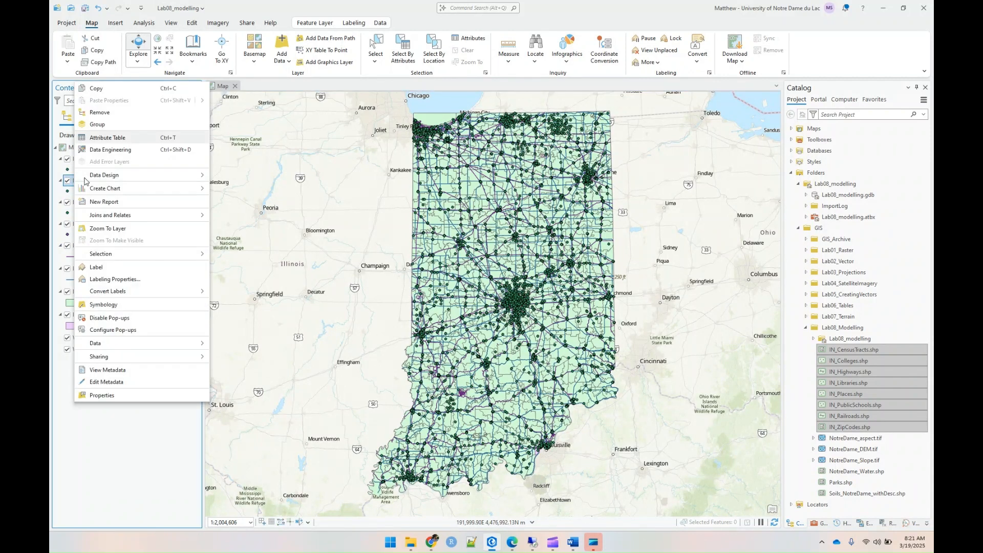
pyautogui.click(109, 136)
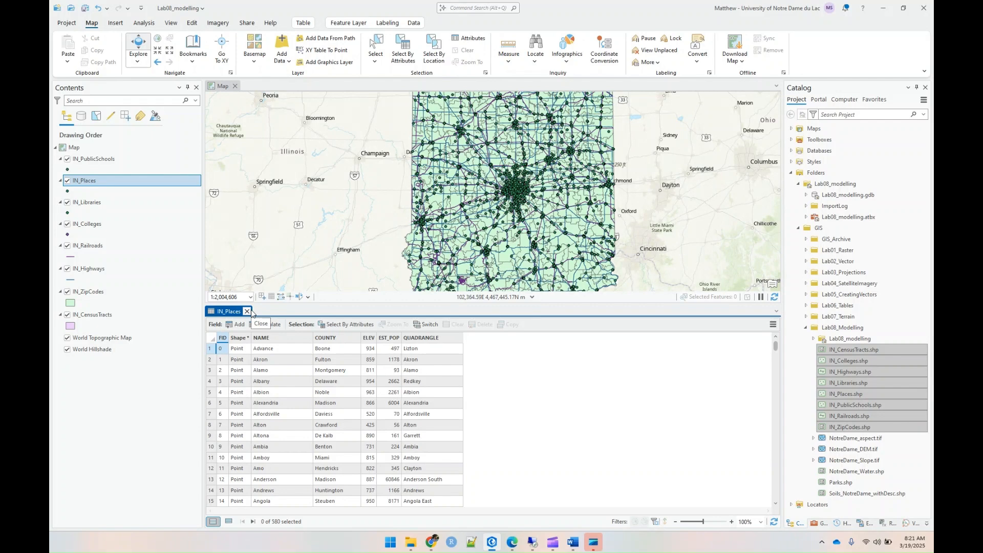
pyautogui.click(247, 311)
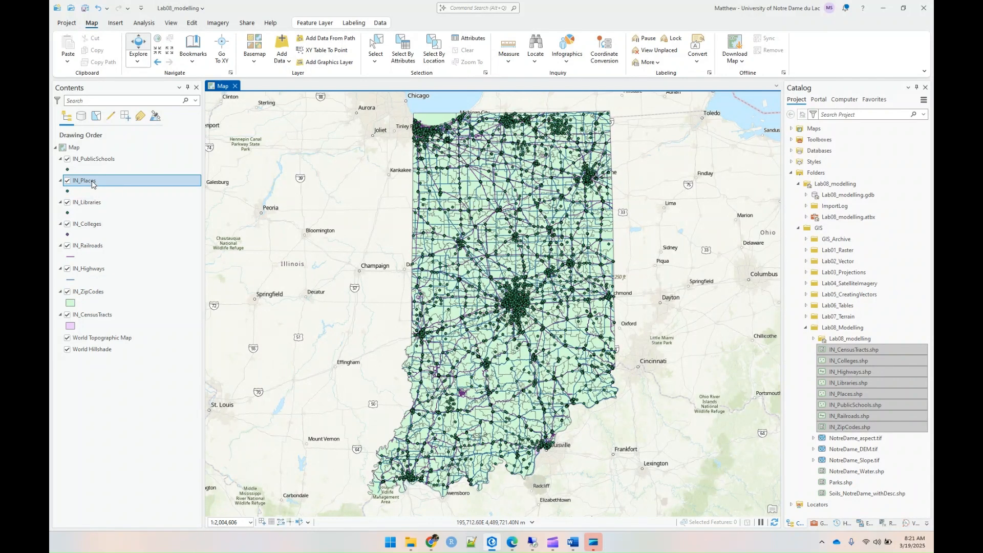
# Add a spatial join to IN_Places with IN_ZipCodes as the join features, using the Intersect match option
pyautogui.rightClick(92, 184)
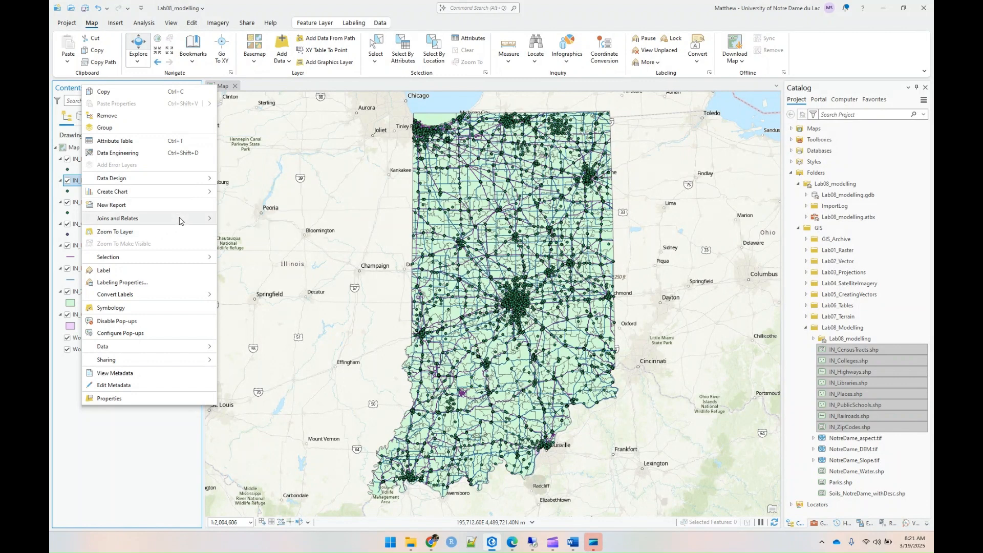
pyautogui.moveTo(178, 221)
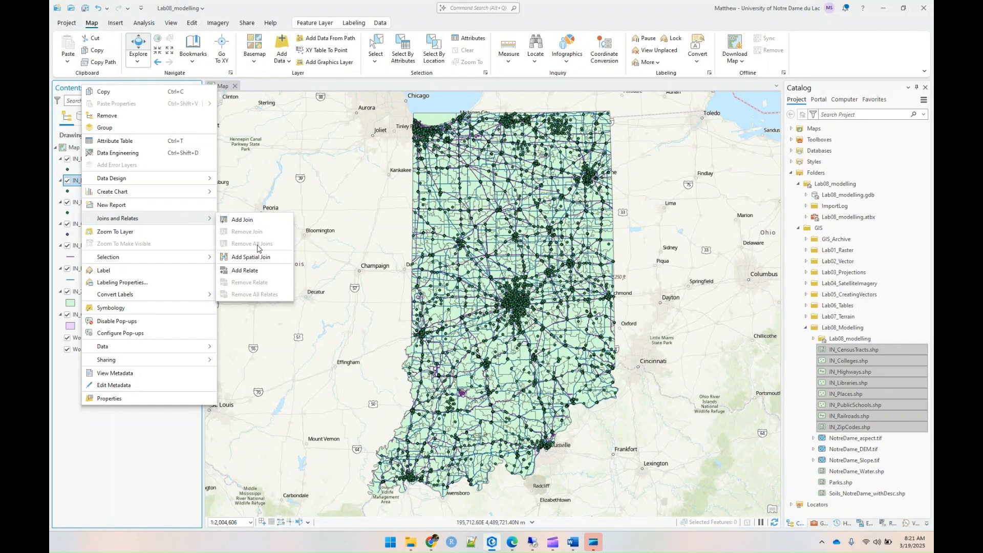
pyautogui.click(258, 261)
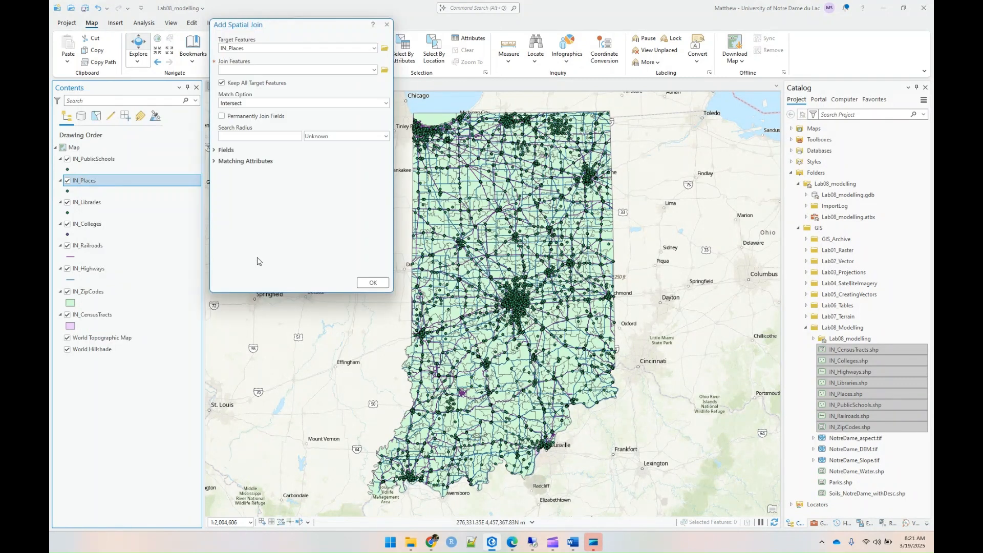
pyautogui.click(373, 70)
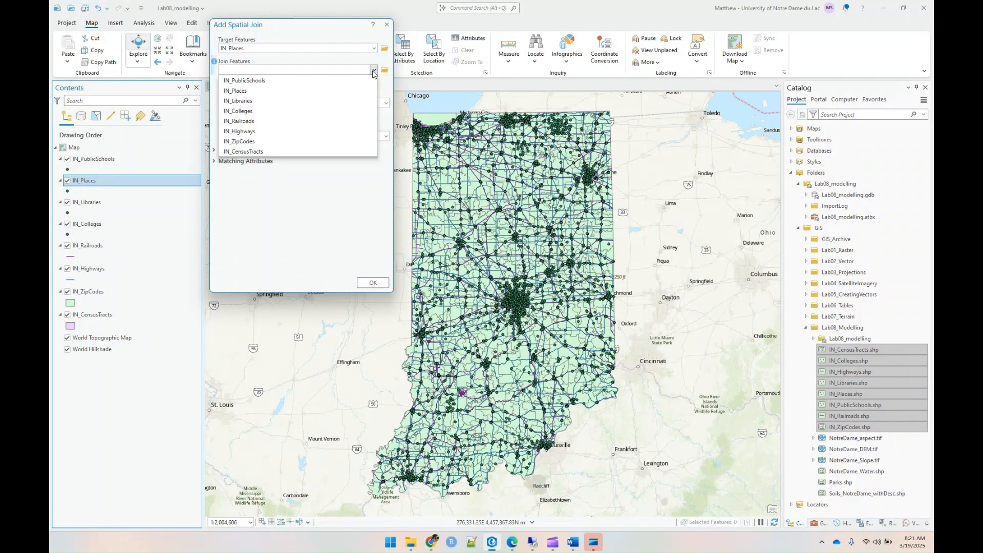
pyautogui.click(273, 142)
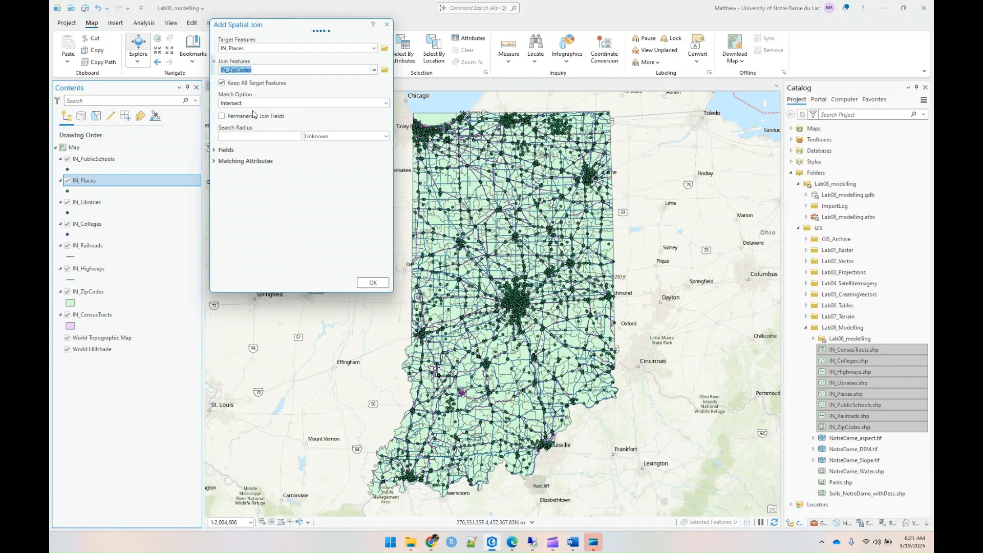
pyautogui.click(223, 116)
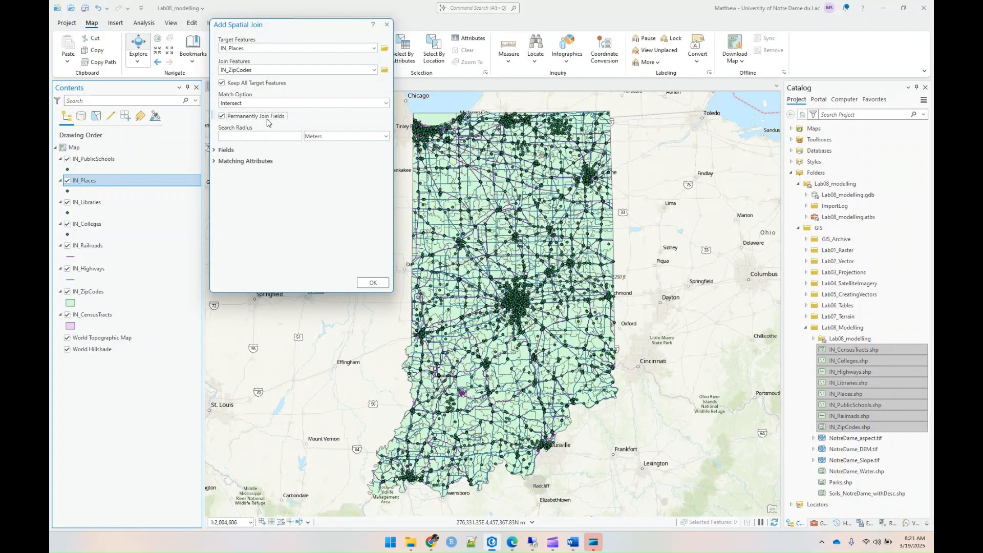
pyautogui.click(245, 121)
pyautogui.click(373, 283)
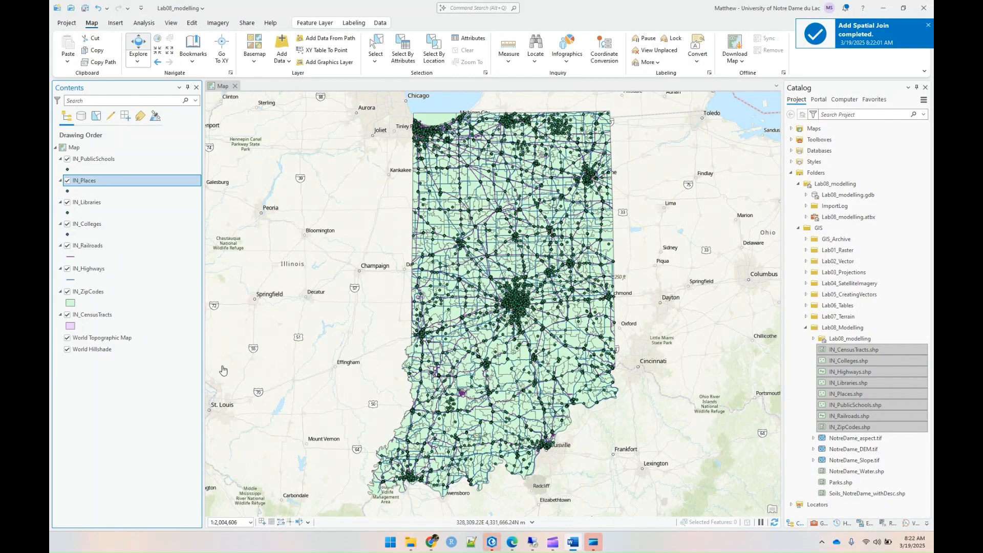
# Review the joined ZIP code fields in the IN_Places attribute table and close the table
pyautogui.rightClick(81, 181)
pyautogui.click(109, 237)
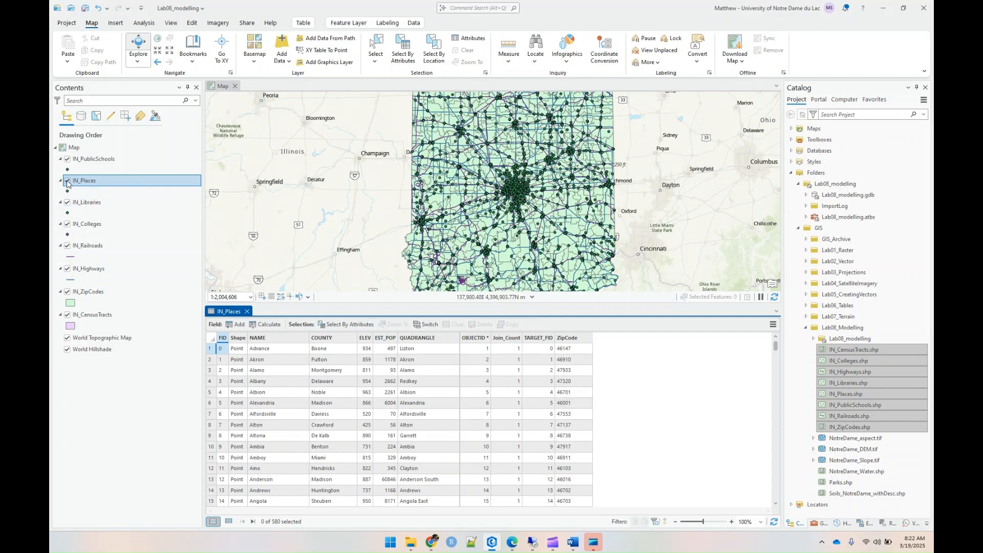
pyautogui.click(247, 312)
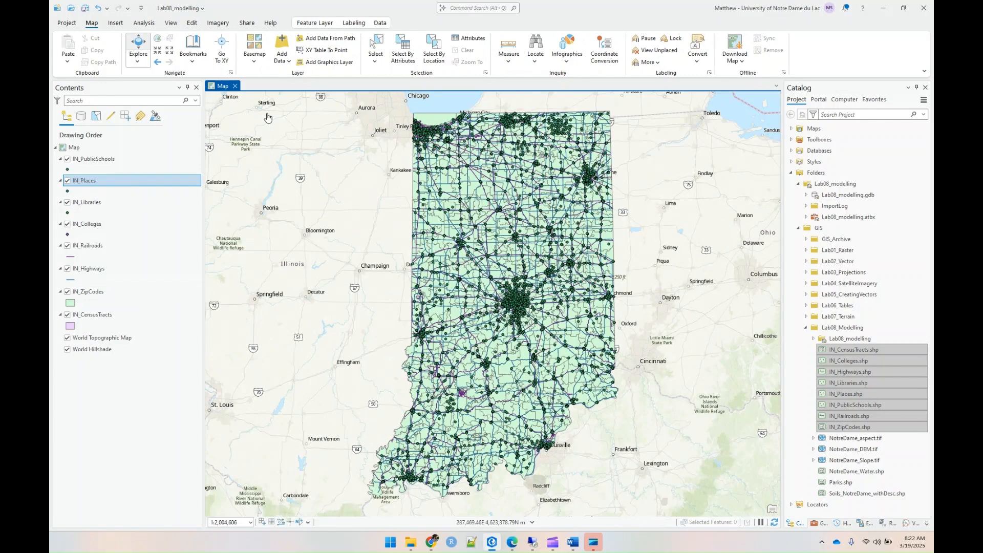
# Add a spatial join to IN_PublicSchools with IN_Libraries as join features, using the Closest match option and the distance field name dist
pyautogui.rightClick(106, 163)
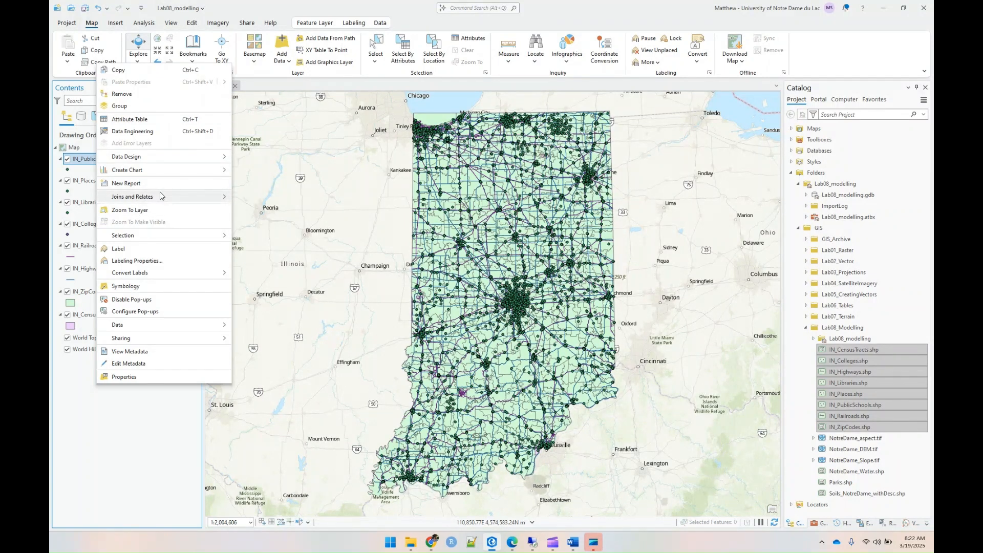
pyautogui.moveTo(160, 197)
pyautogui.click(264, 234)
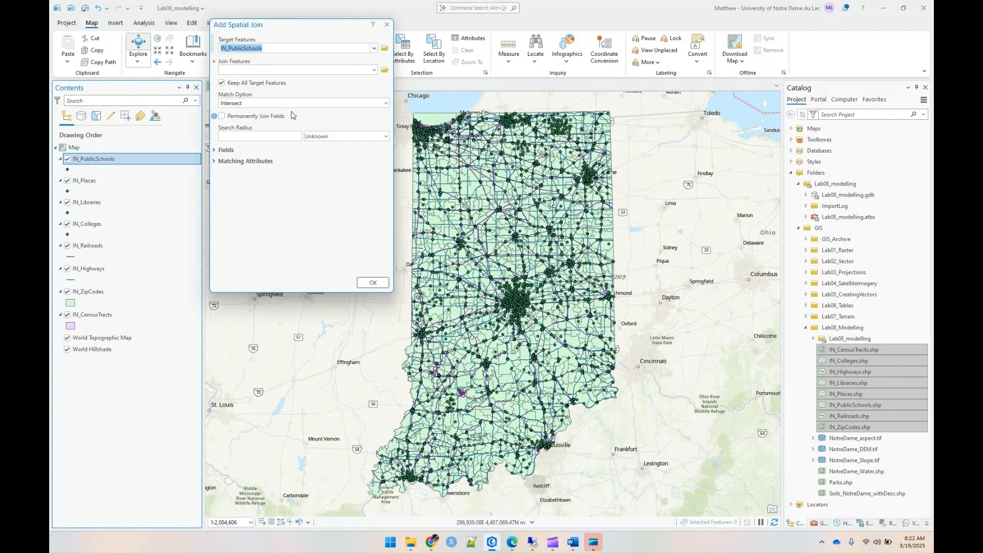
pyautogui.click(374, 70)
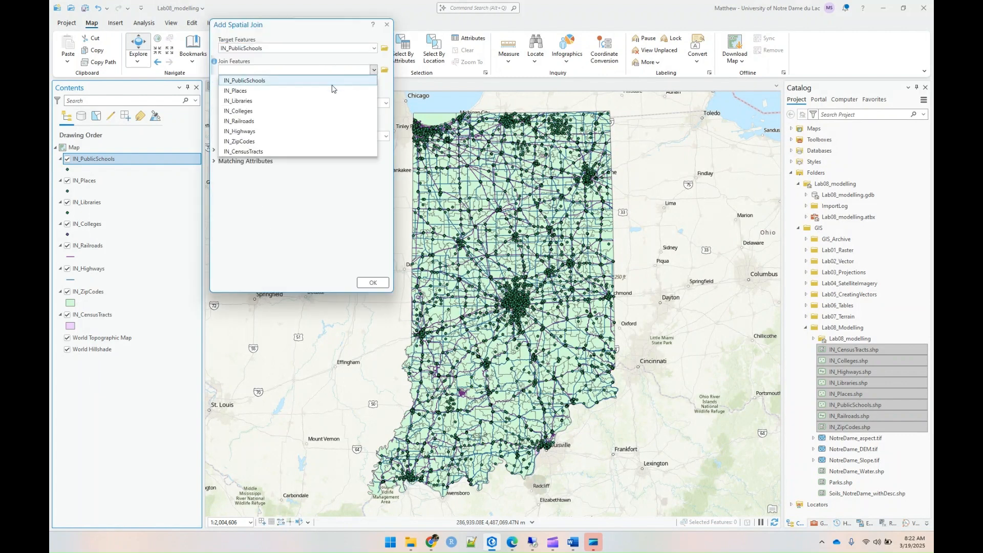
pyautogui.click(327, 101)
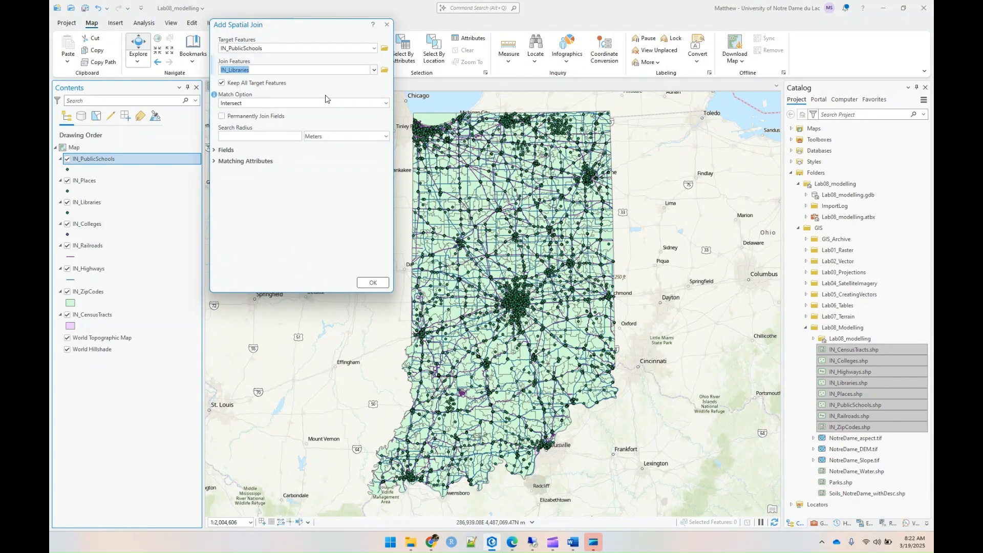
pyautogui.click(386, 106)
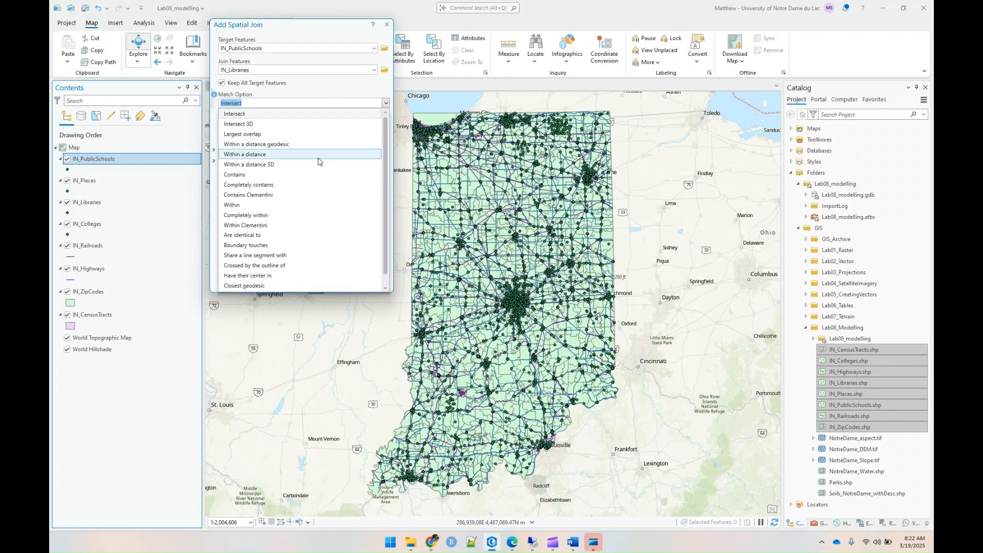
pyautogui.scroll(-1, 309, 179)
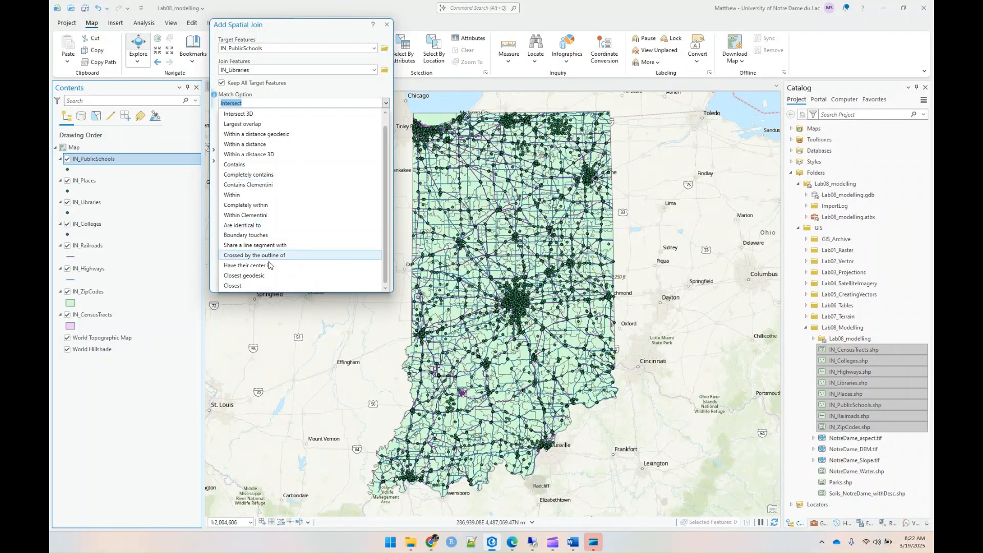
pyautogui.click(250, 287)
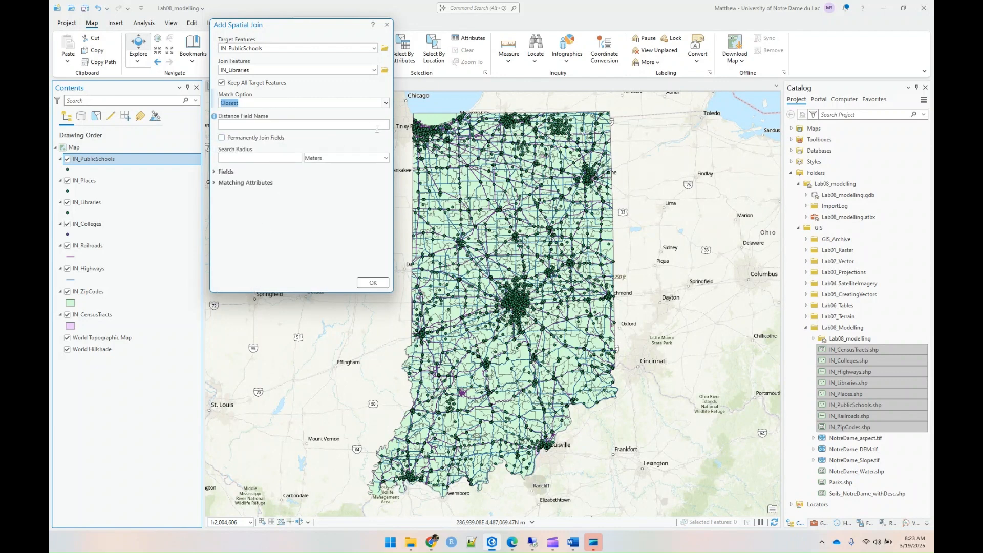
pyautogui.click(377, 129)
pyautogui.write('dist')
pyautogui.click(372, 282)
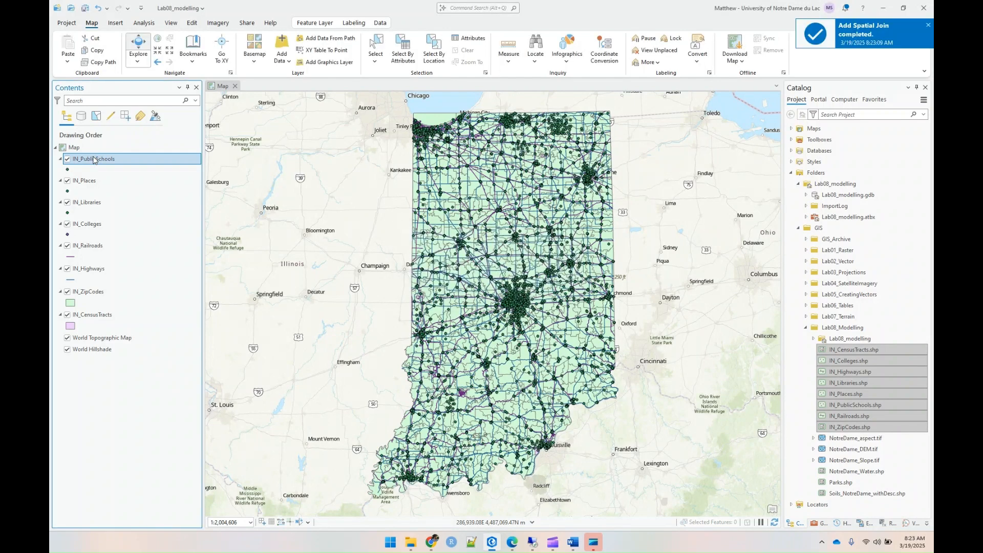
# Examine the dist field and the joined library fields in the IN_PublicSchools attribute table
pyautogui.rightClick(94, 159)
pyautogui.rightClick(108, 161)
pyautogui.click(139, 217)
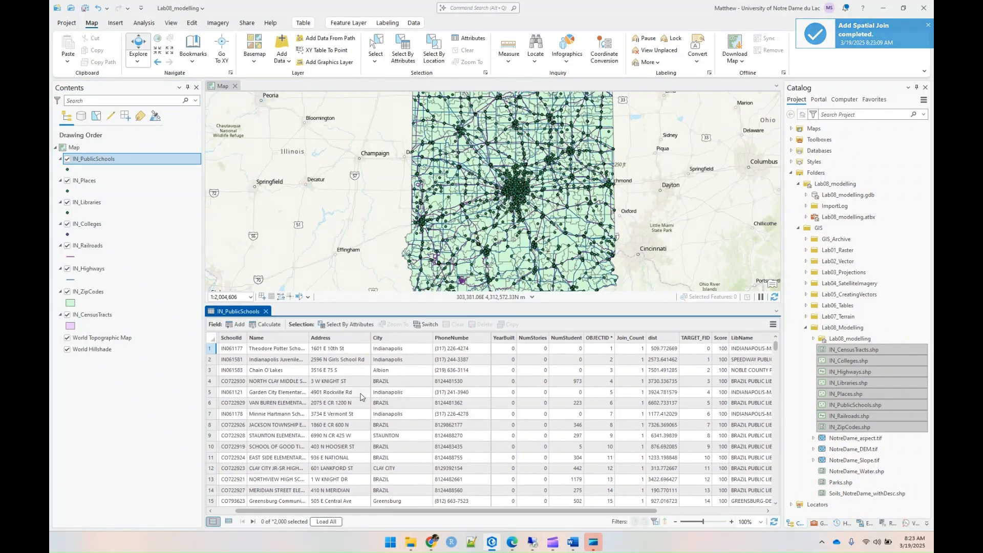
pyautogui.hscroll(3, 537, 384)
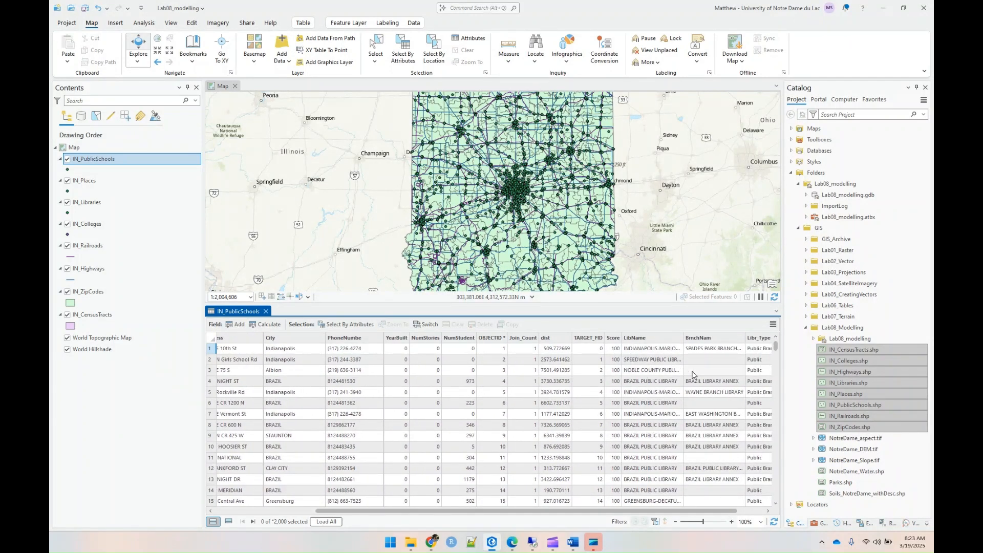
pyautogui.hscroll(1, 699, 376)
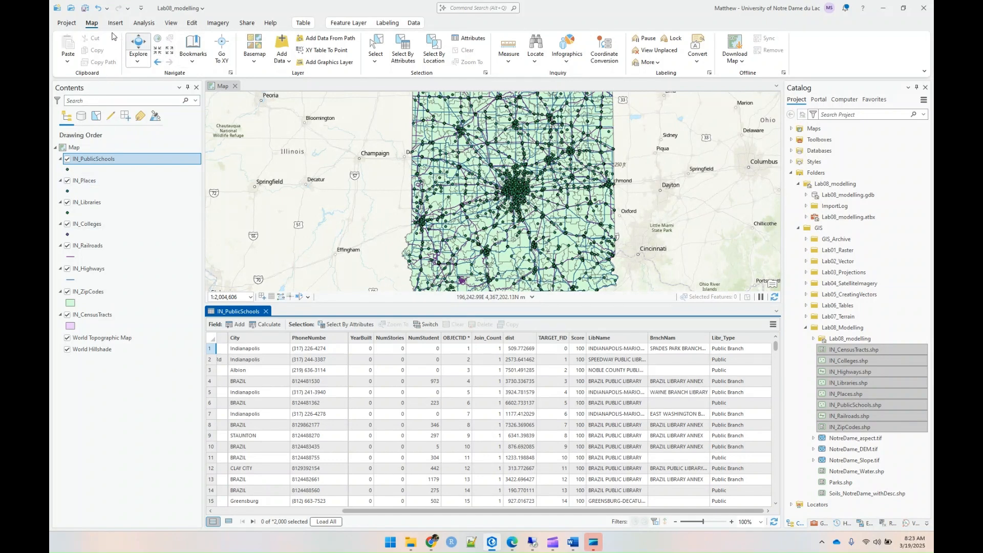
# Insert a new map into the project and dock its view alongside the existing map view
pyautogui.click(115, 23)
pyautogui.click(67, 56)
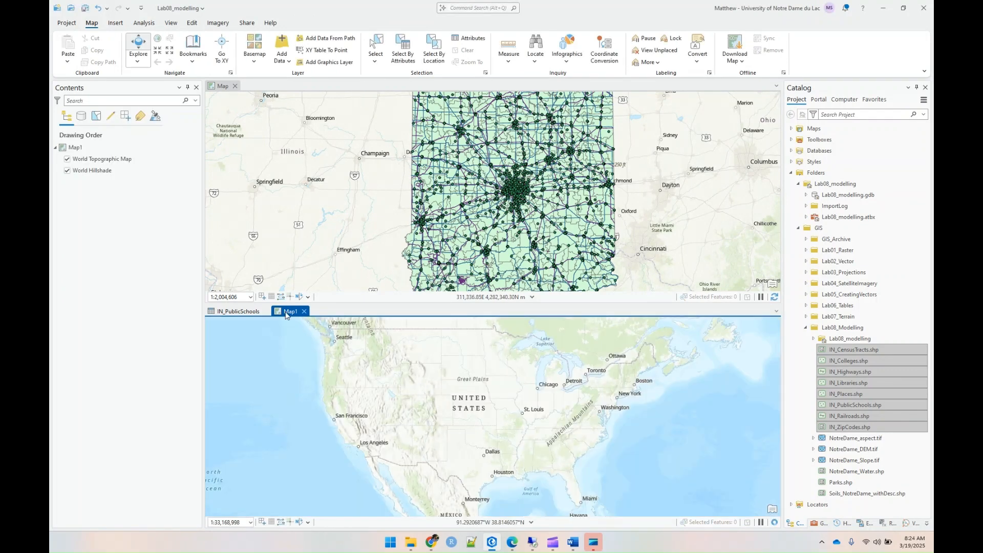
pyautogui.moveTo(287, 311); pyautogui.dragTo(275, 87)
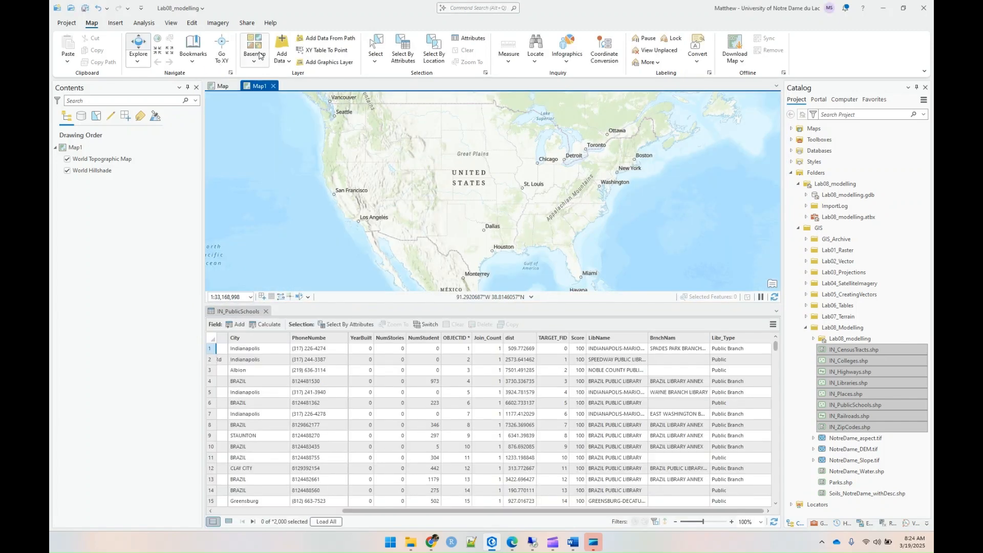
# Add the NotreDame aspect, DEM and slope rasters plus NotreDame_Water, Parks and Soils_NotreDame_withDesc from Lab08_Modelling to Map1, and close the IN_PublicSchools table
pyautogui.click(282, 45)
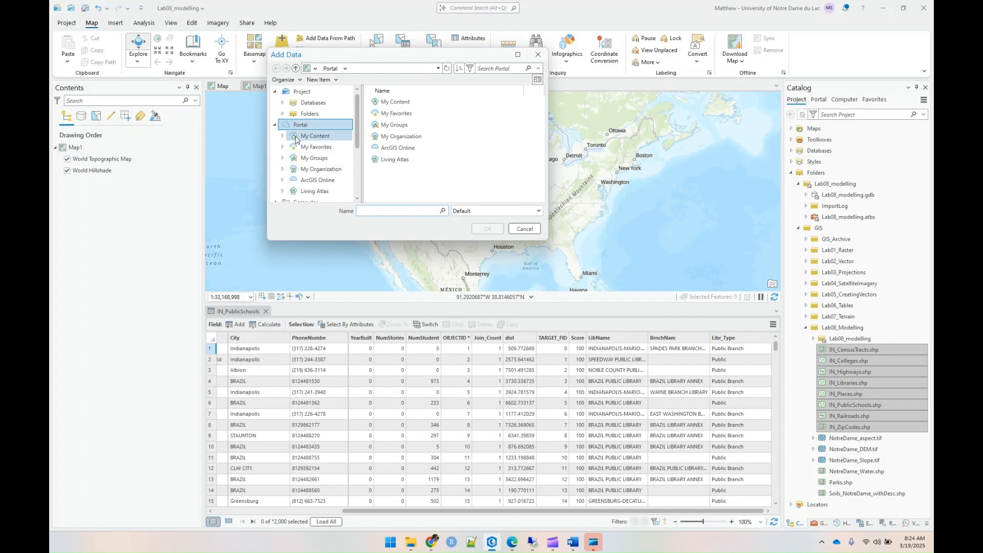
pyautogui.click(283, 114)
pyautogui.click(312, 136)
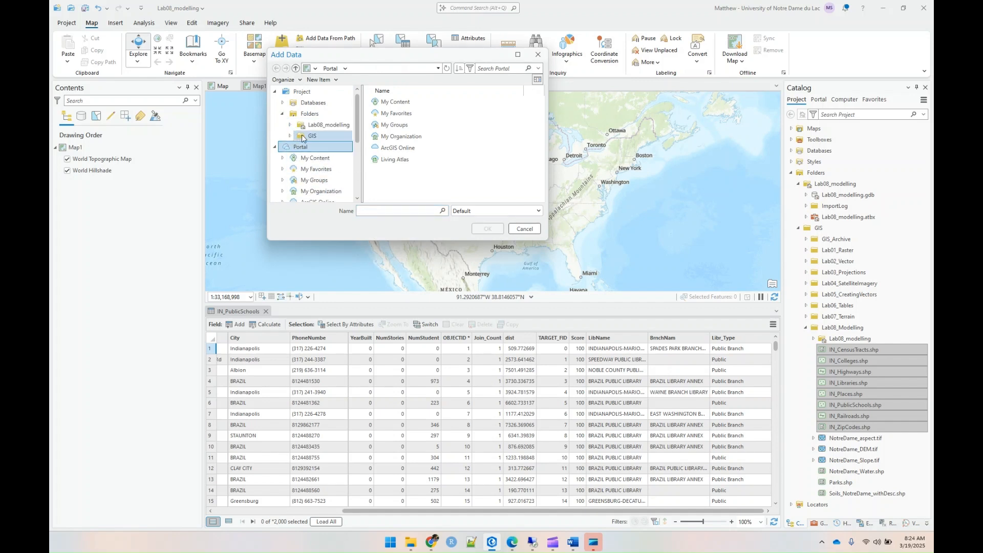
pyautogui.click(410, 194)
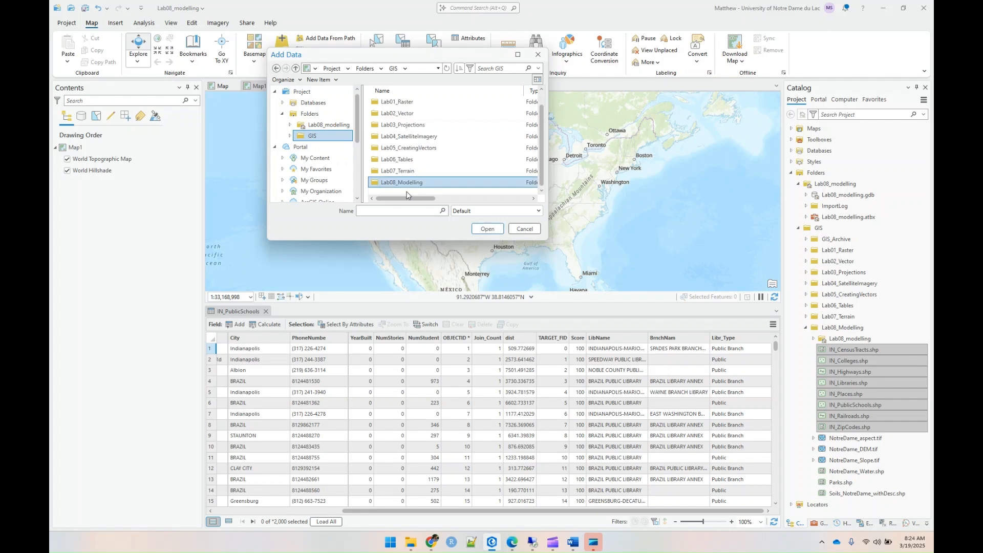
pyautogui.doubleClick(409, 187)
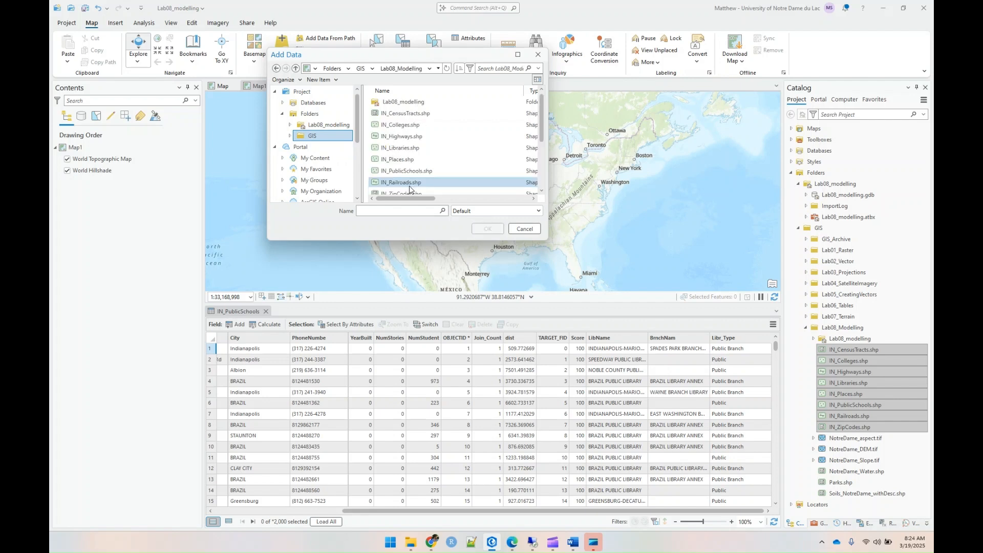
pyautogui.scroll(-3, 430, 187)
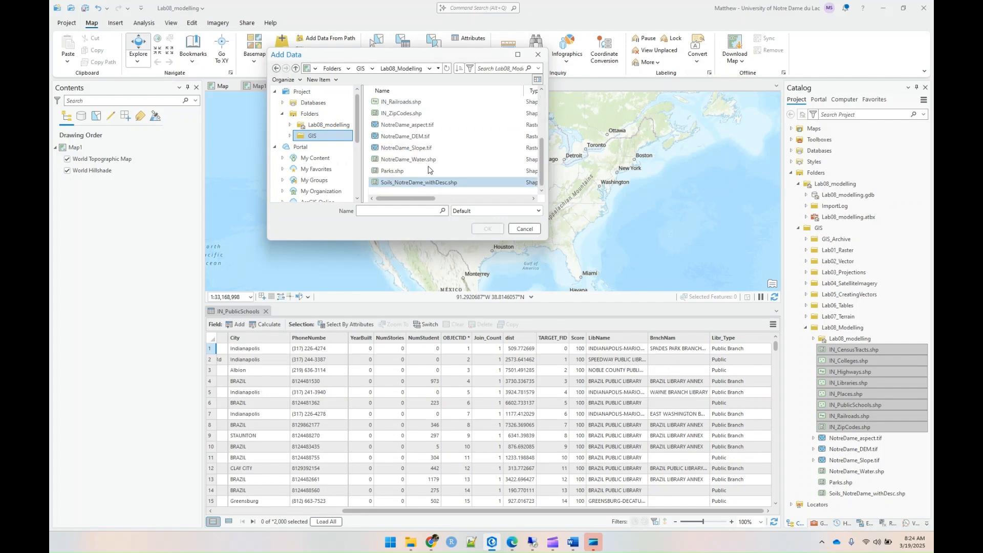
pyautogui.click(421, 128)
pyautogui.keyDown('shift'); pyautogui.click(410, 183); pyautogui.keyUp('shift')
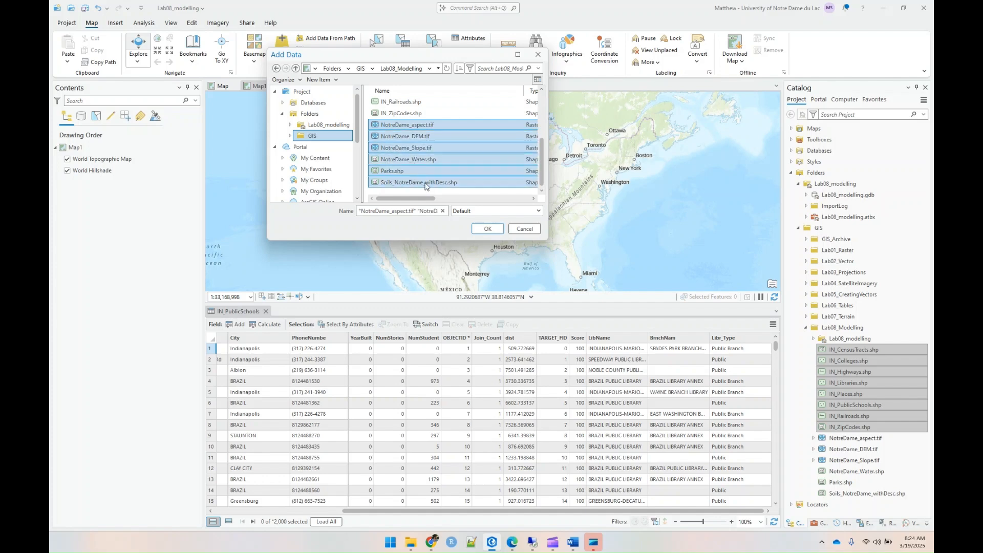
pyautogui.click(484, 228)
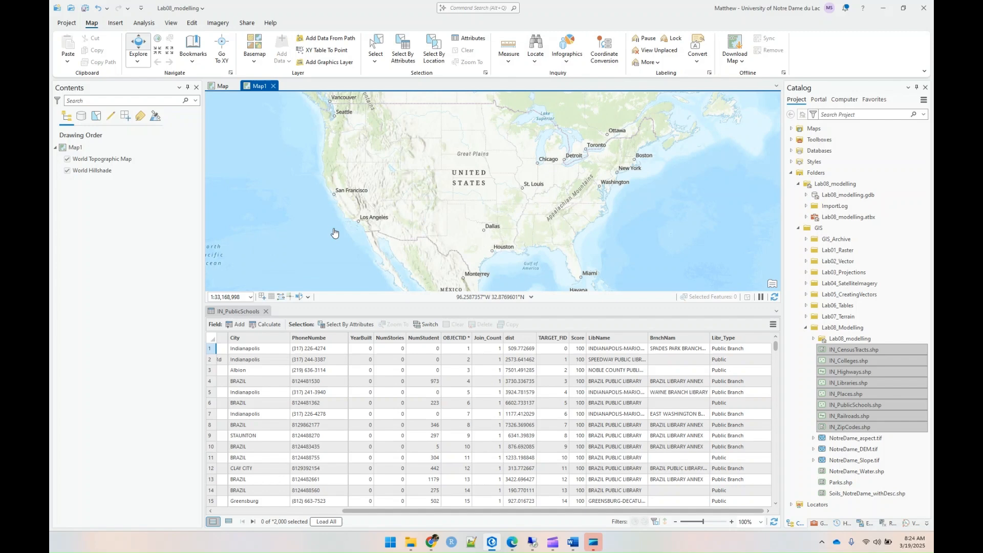
pyautogui.click(266, 312)
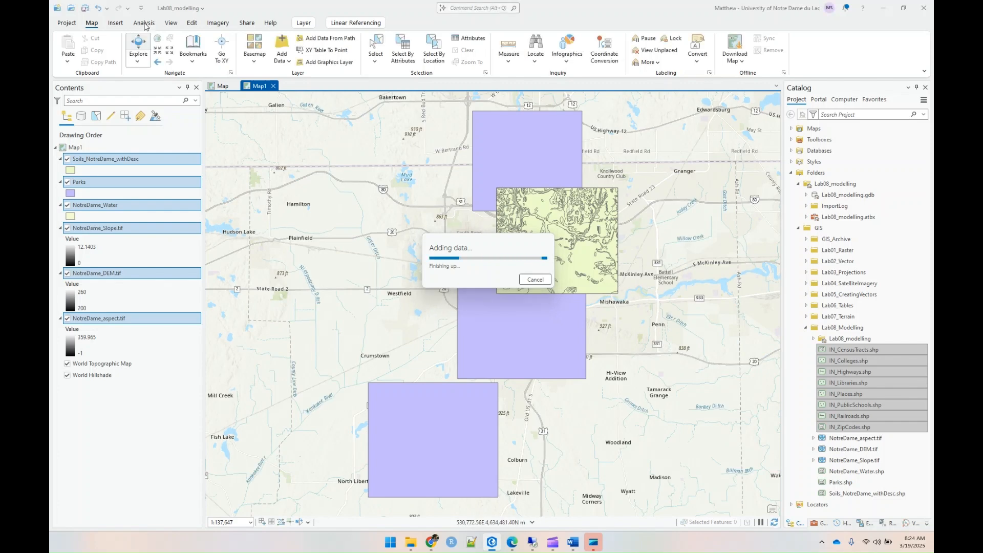
# Hide the Parks, Soils_NotreDame_withDesc and NotreDame_Water layers in Map1
pyautogui.click(67, 182)
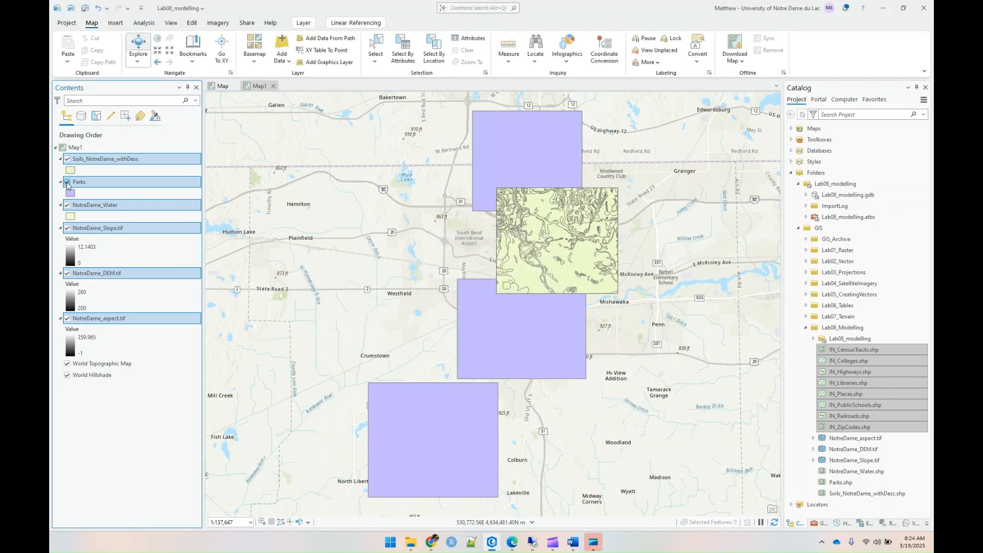
pyautogui.click(67, 159)
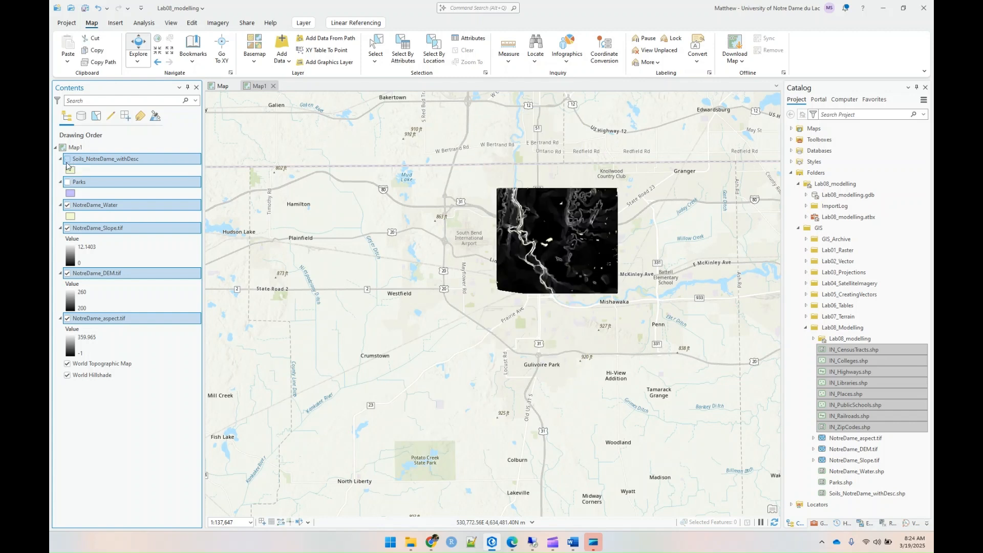
pyautogui.click(67, 205)
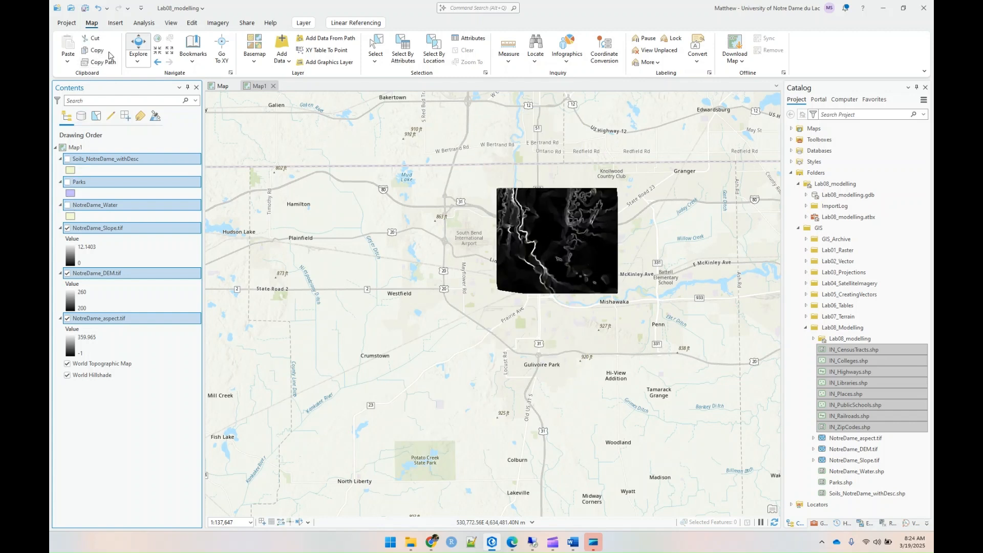
# Open the Zonal Statistics tool from the Zonal toolset of the Spatial Analyst Tools
pyautogui.click(142, 24)
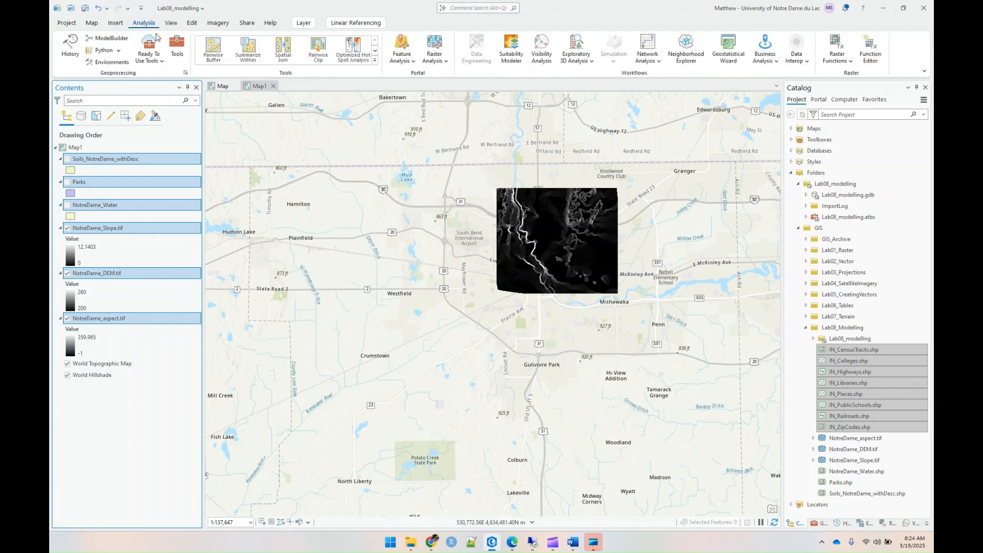
pyautogui.click(176, 49)
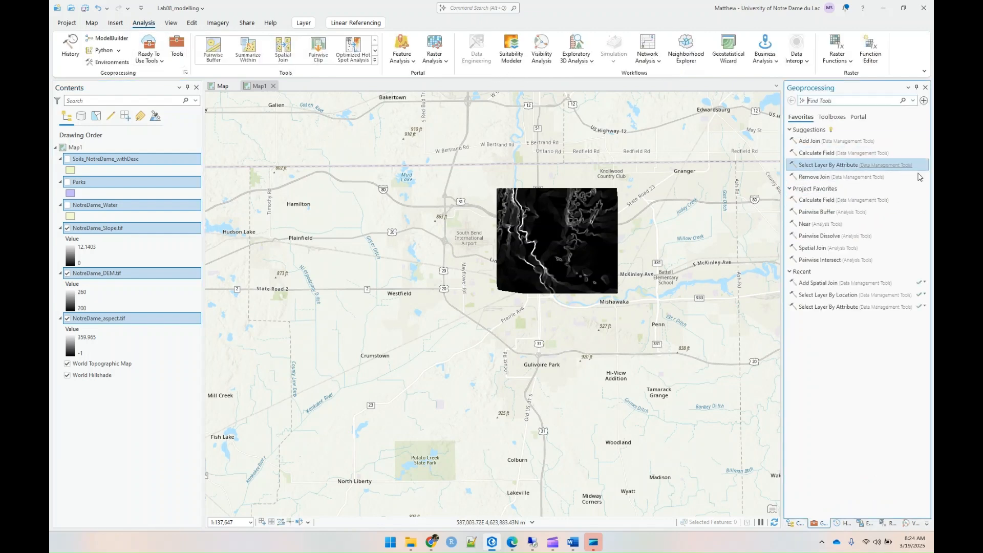
pyautogui.click(833, 118)
pyautogui.scroll(-4, 825, 270)
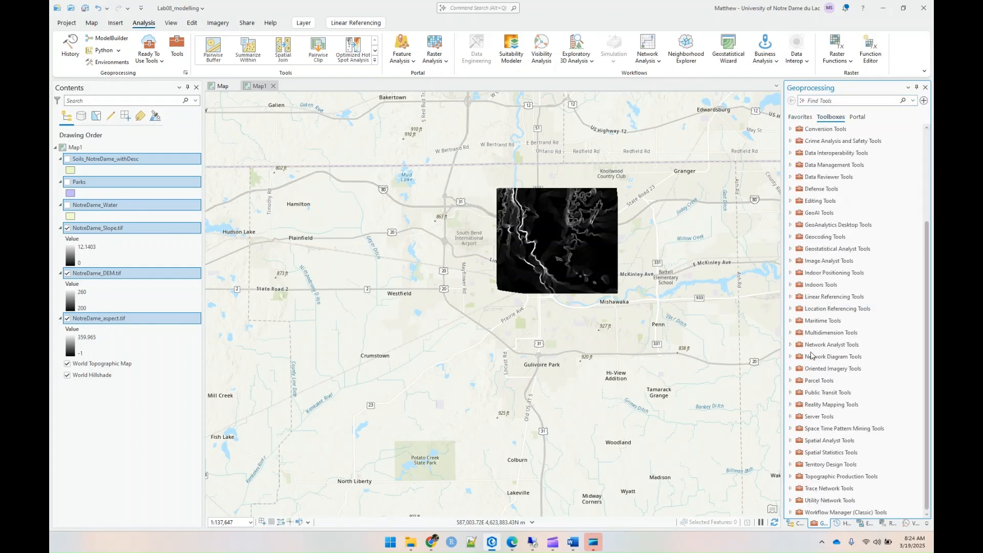
pyautogui.click(792, 442)
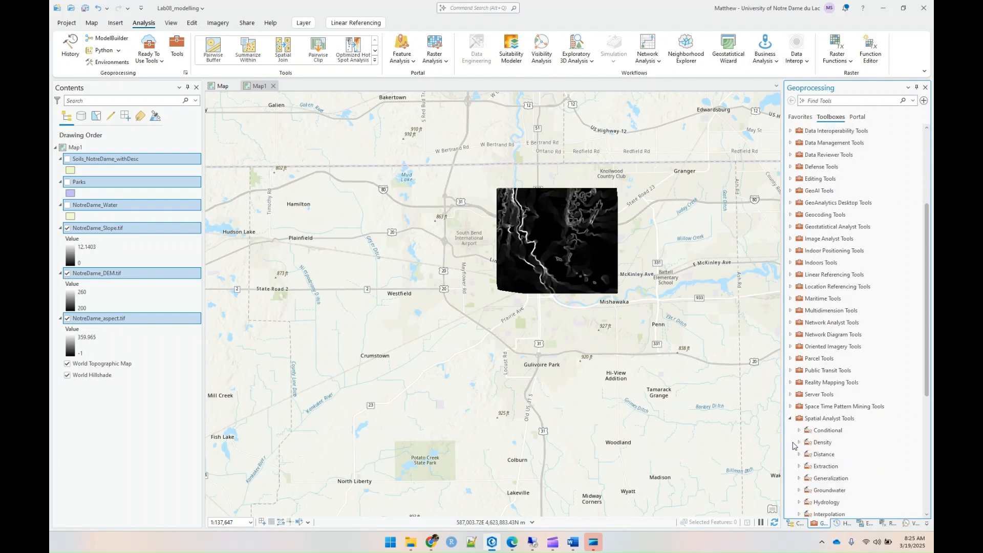
pyautogui.scroll(-7, 799, 436)
pyautogui.click(799, 442)
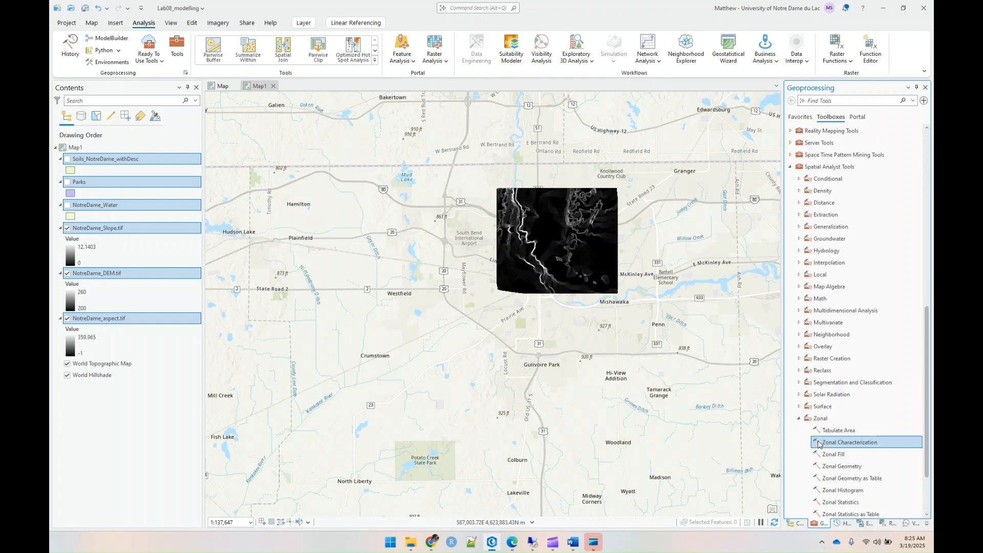
pyautogui.scroll(-2, 833, 480)
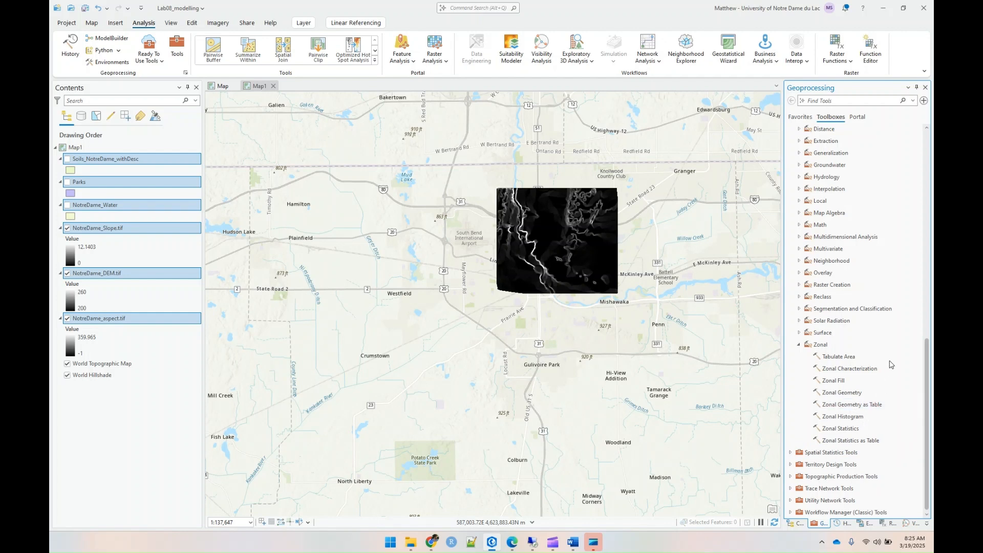
pyautogui.click(840, 428)
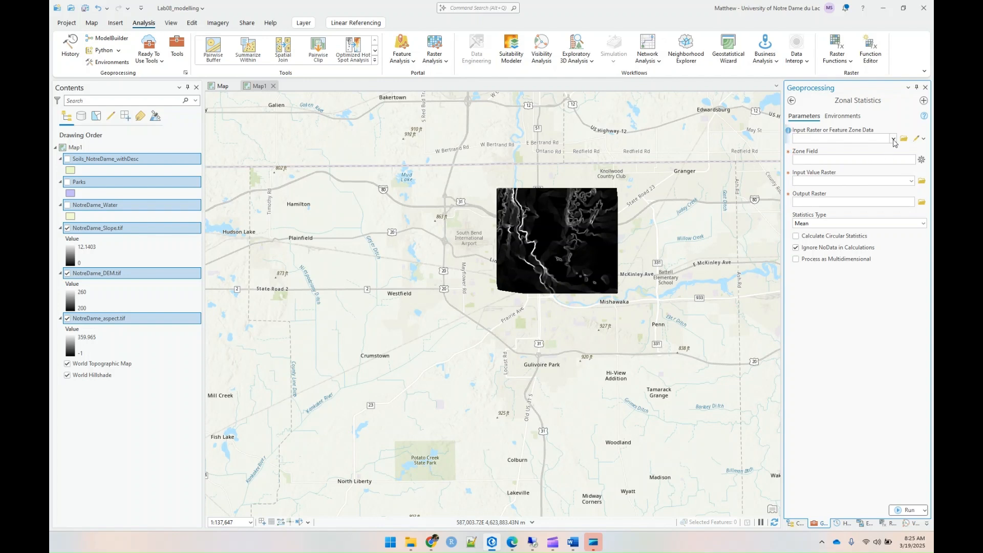
# Set the Zonal Statistics zone data to the Soils_NotreDame_withDesc layer and the input value raster to NotreDame_DEM.tif
pyautogui.click(894, 139)
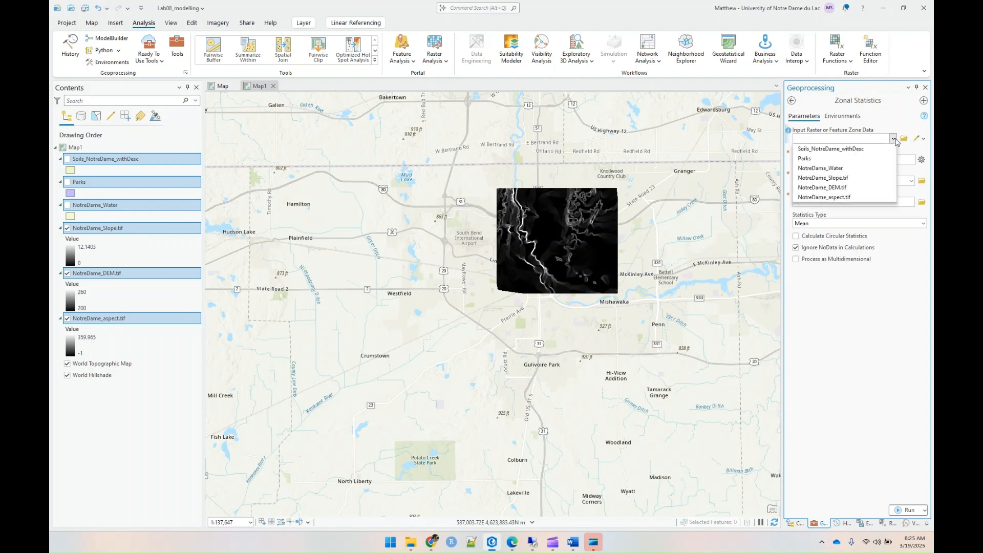
pyautogui.click(853, 149)
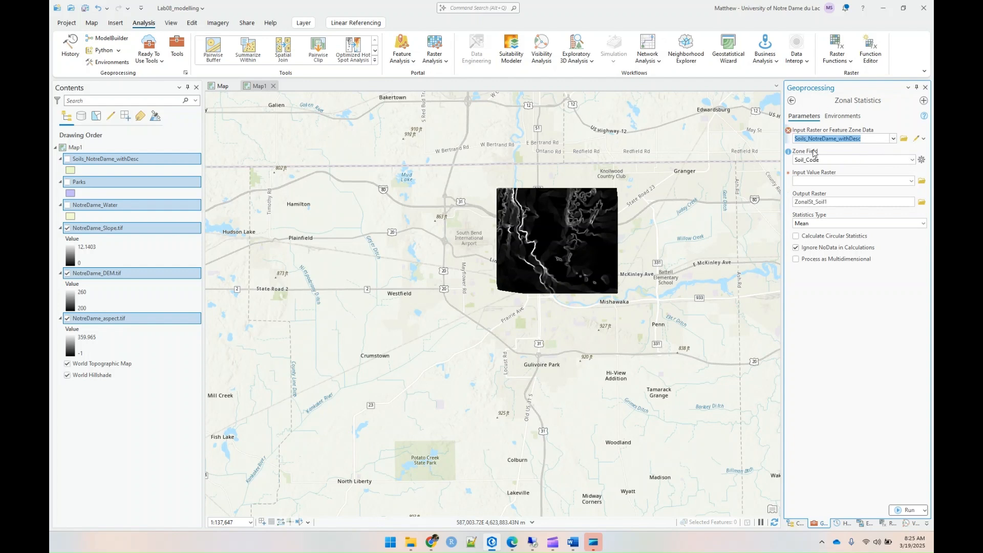
pyautogui.click(911, 182)
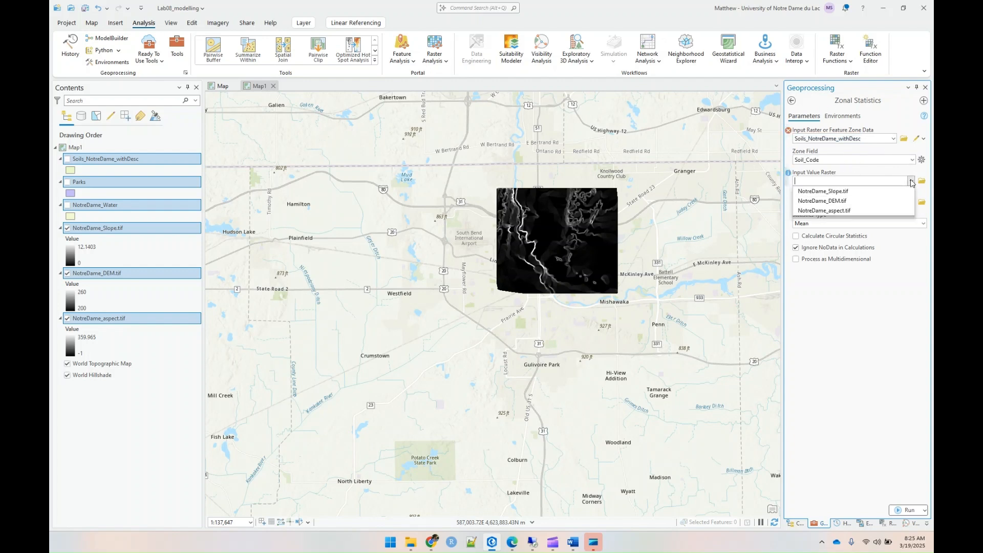
pyautogui.click(840, 202)
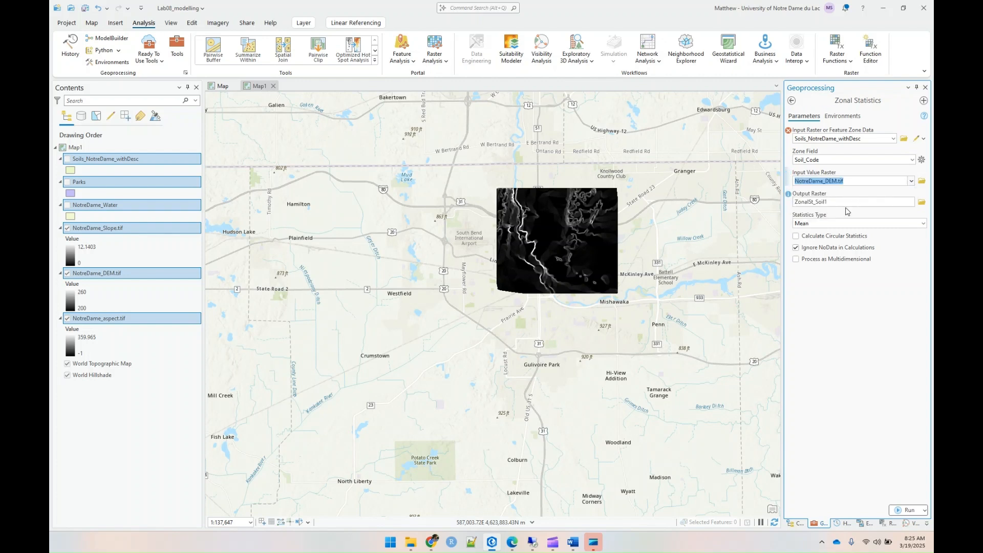
# Name the output raster MealElec_BySoil in the project geodatabase and try to run Zonal Statistics
pyautogui.click(827, 201)
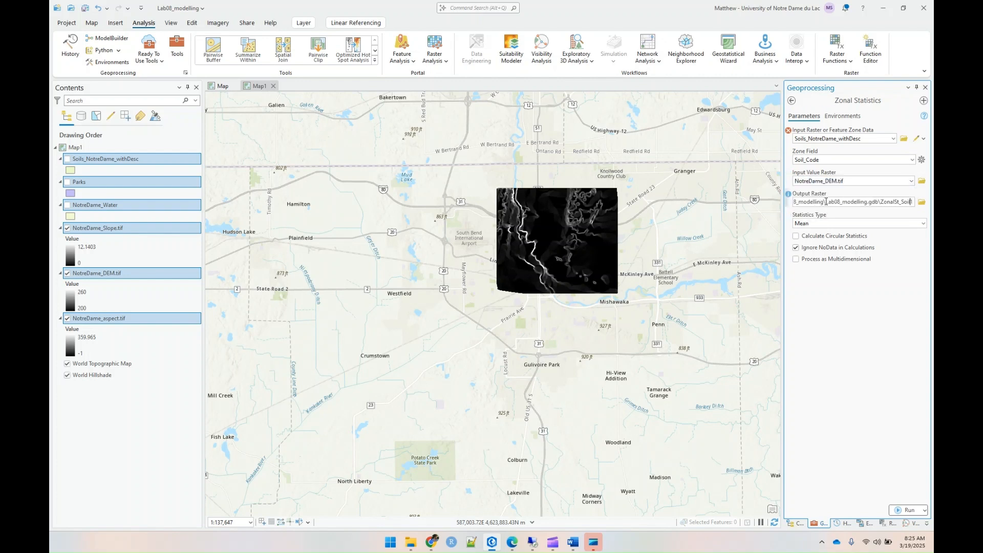
pyautogui.doubleClick(826, 202)
pyautogui.moveTo(881, 201); pyautogui.dragTo(914, 201)
pyautogui.write('MealElec_')
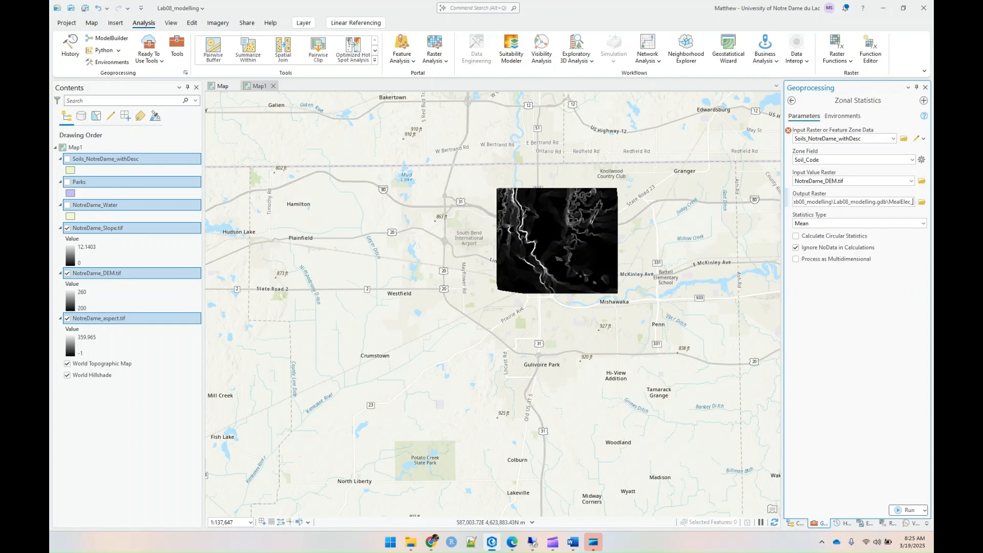
pyautogui.write('BySoil')
pyautogui.moveTo(788, 132)
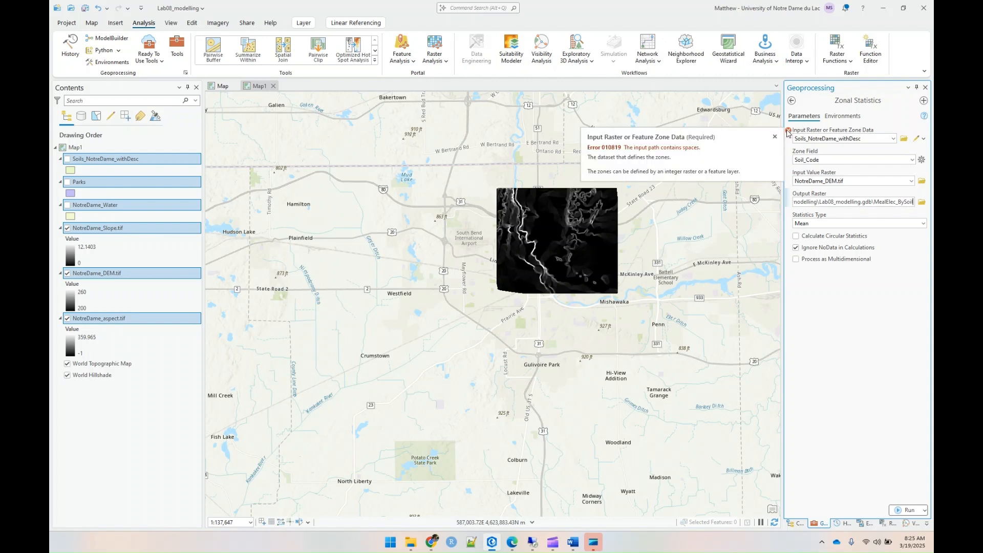
pyautogui.click(901, 511)
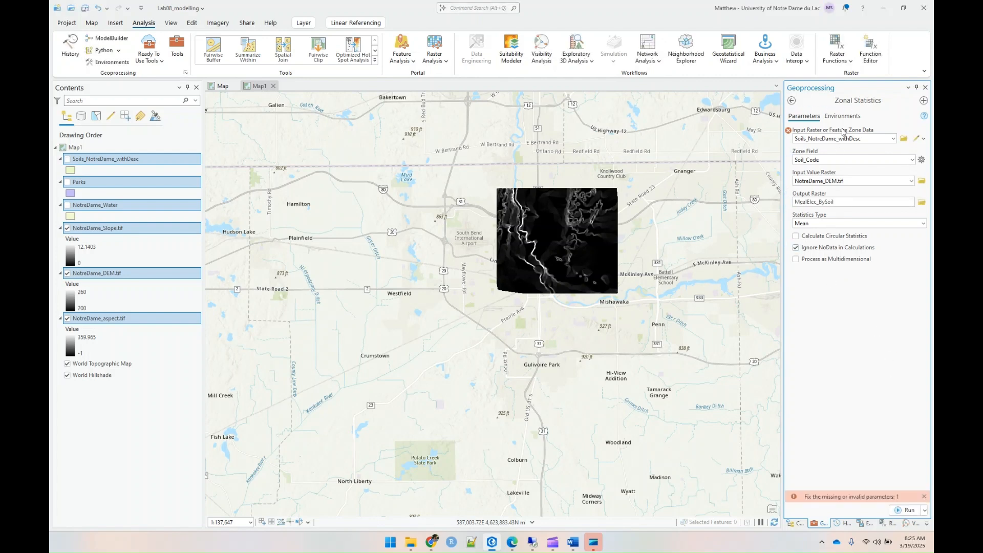
# Replace the zone data with Soils_NotreDame_withDesc.shp from the GIS folder's Lab08_Modelling subfolder and run Zonal Statistics
pyautogui.click(861, 138)
pyautogui.click(894, 139)
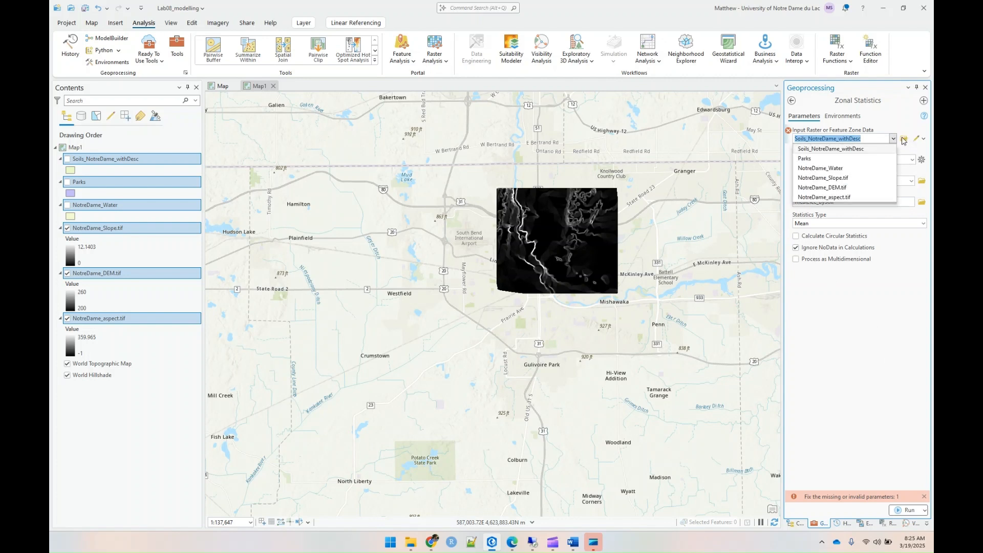
pyautogui.click(903, 140)
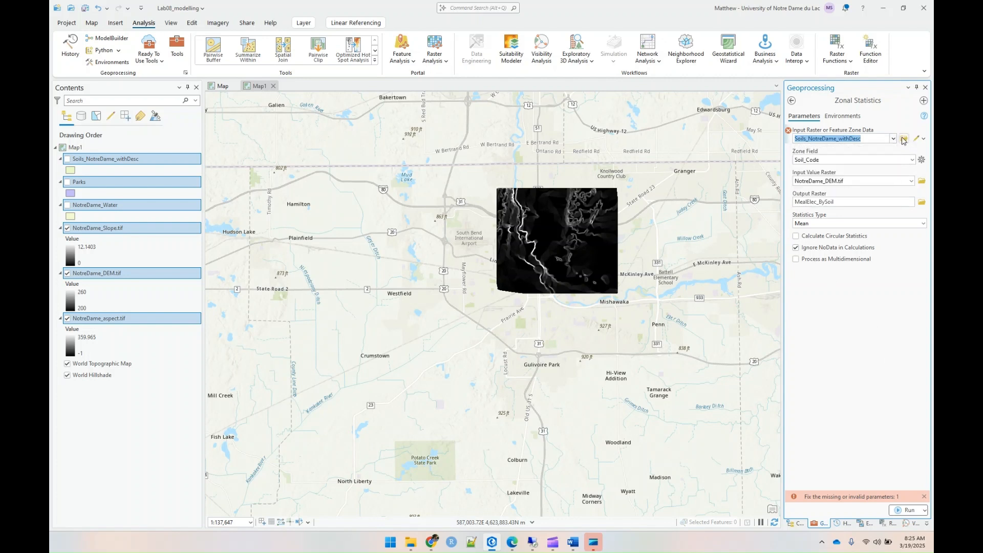
pyautogui.click(904, 139)
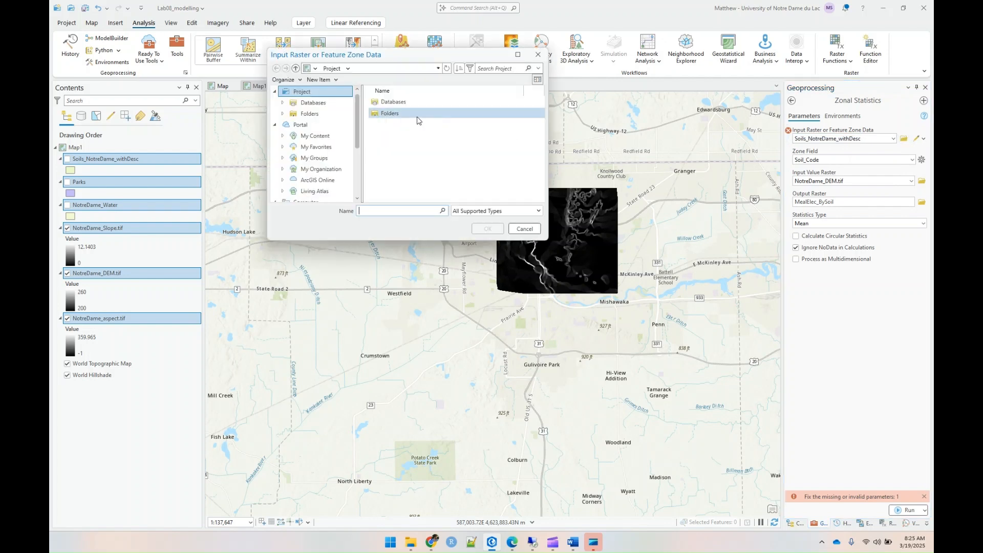
pyautogui.doubleClick(389, 114)
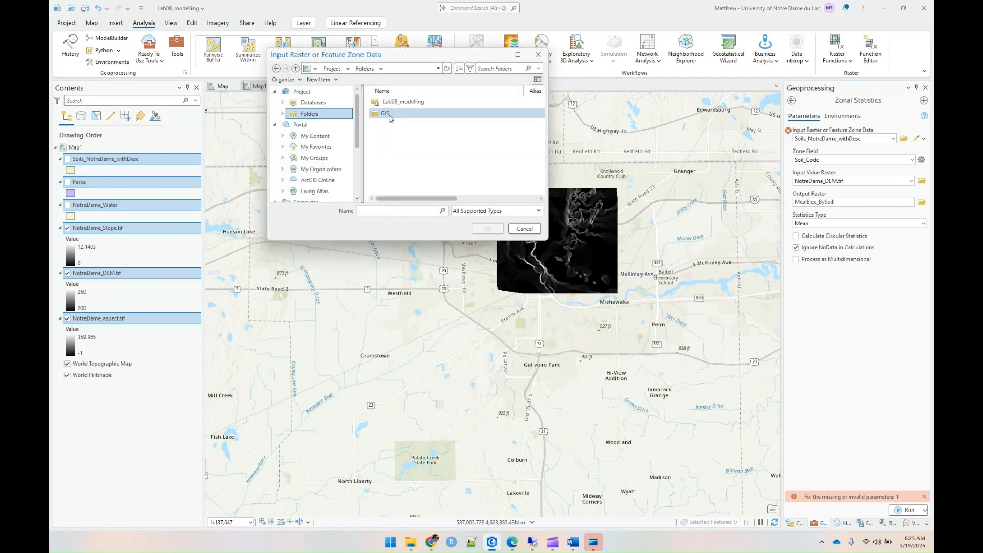
pyautogui.doubleClick(390, 103)
pyautogui.scroll(-1, 402, 174)
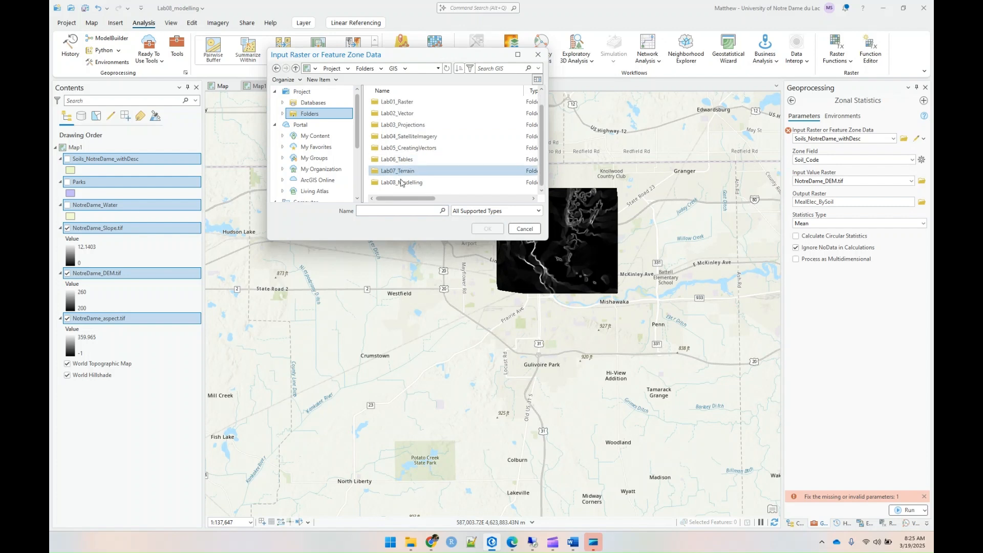
pyautogui.doubleClick(404, 183)
pyautogui.scroll(-3, 410, 169)
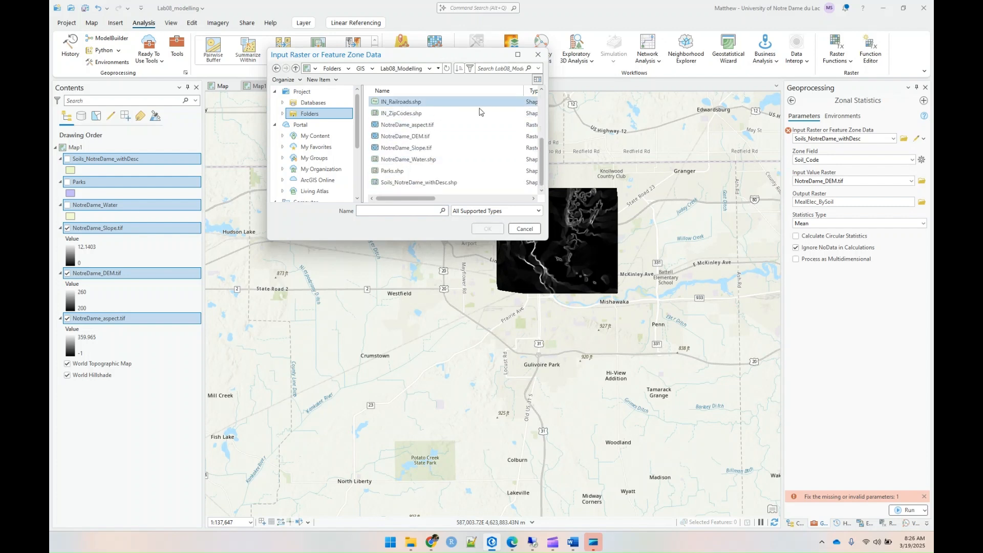
pyautogui.click(543, 115)
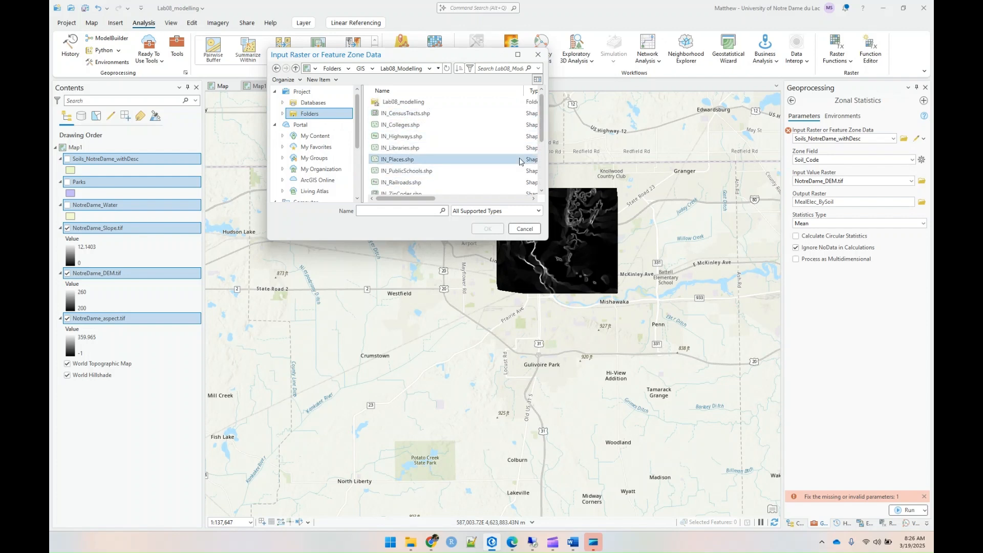
pyautogui.click(544, 147)
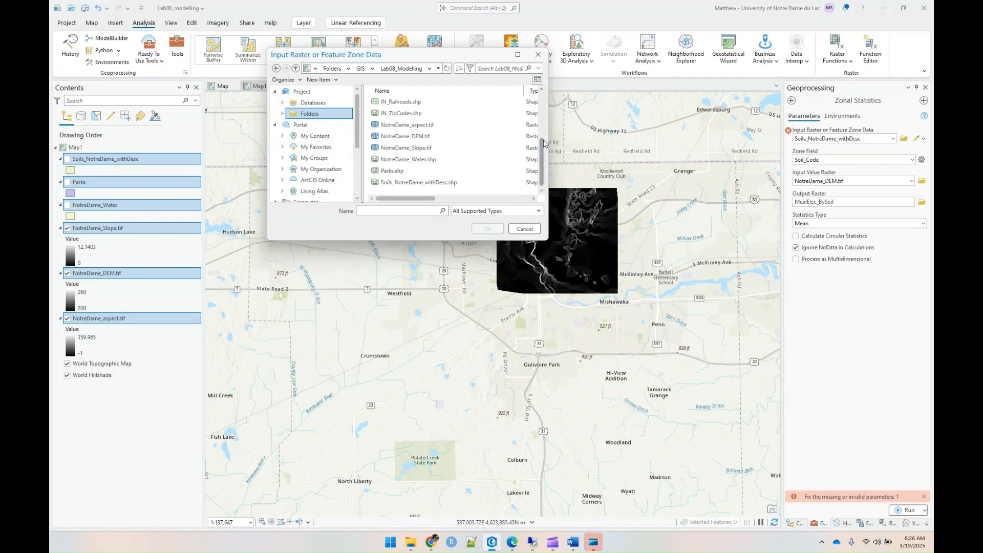
pyautogui.click(408, 182)
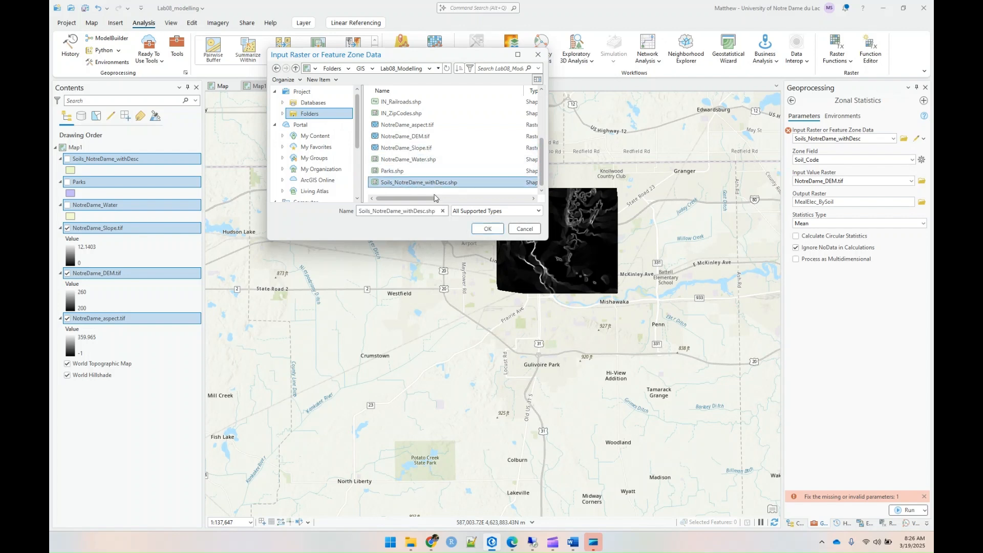
pyautogui.click(488, 229)
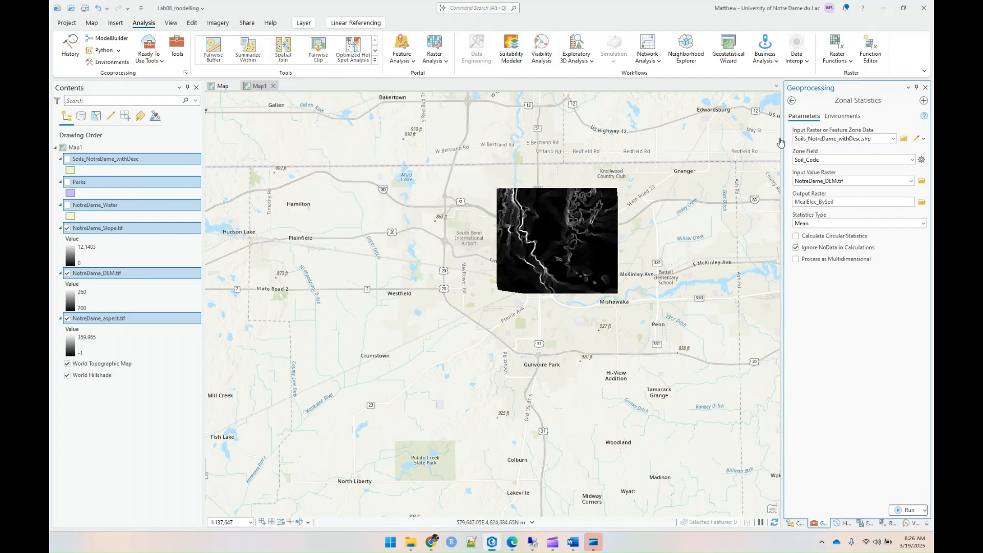
pyautogui.click(905, 510)
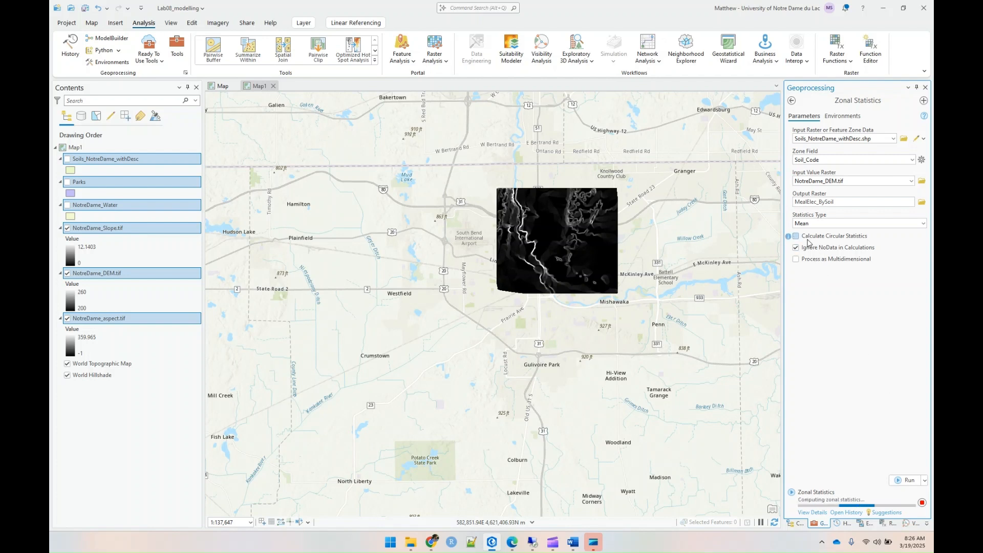
pyautogui.moveTo(788, 237)
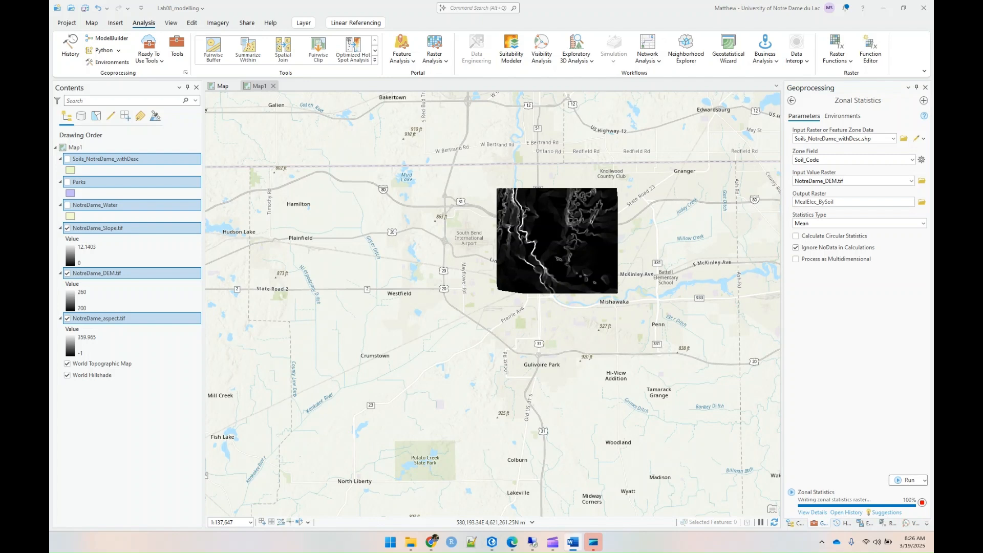
# Briefly show the Soils_NotreDame_withDesc and Parks layers, hide both again, and select only the soils layer
pyautogui.click(66, 160)
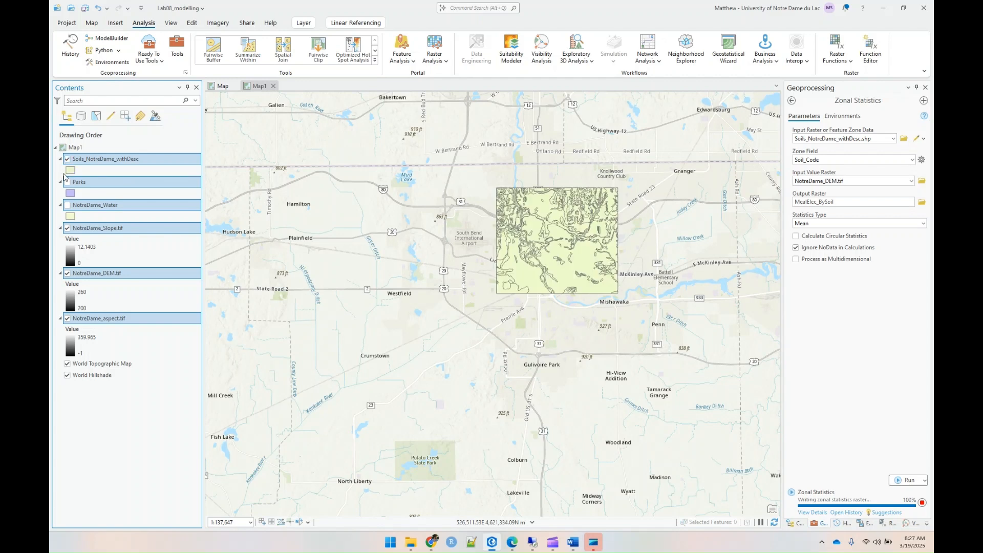
pyautogui.click(66, 183)
pyautogui.click(67, 182)
pyautogui.click(67, 160)
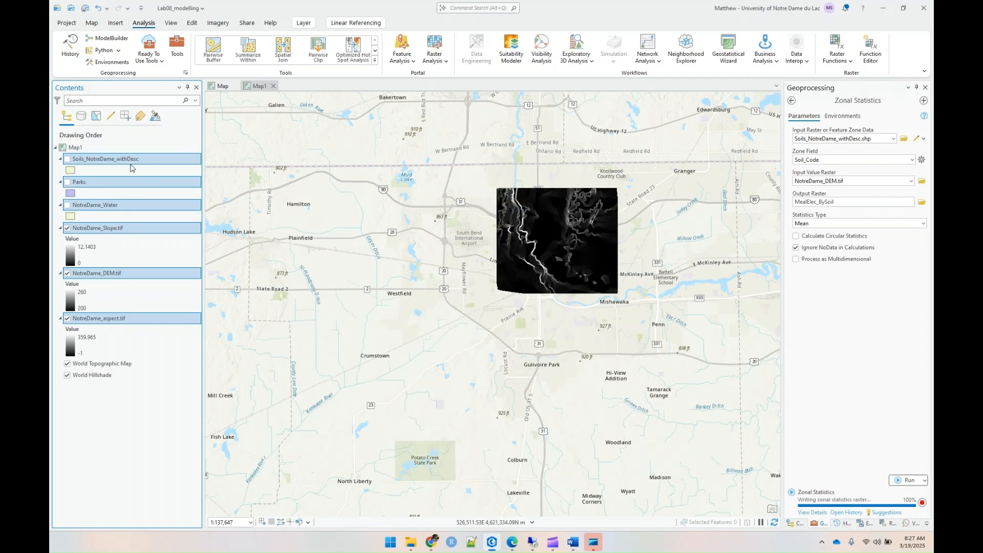
pyautogui.click(138, 163)
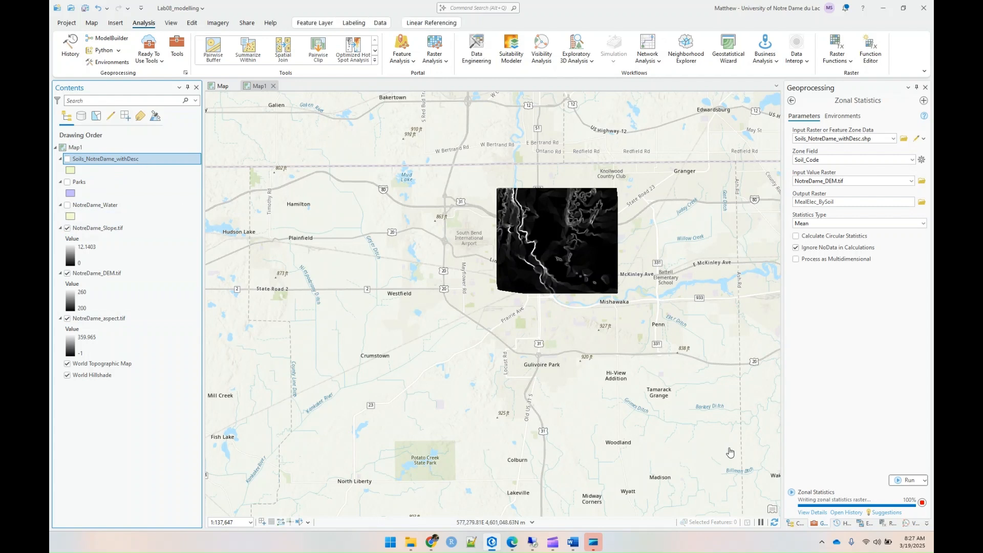
# Review the messages and parameters in the details of the running Zonal Statistics job, and close the details window
pyautogui.moveTo(815, 515)
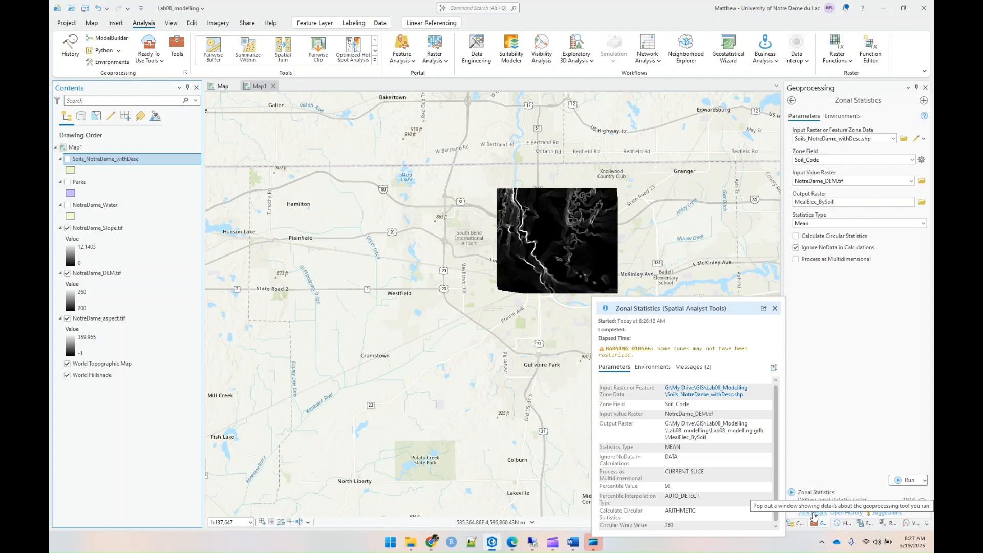
pyautogui.click(815, 514)
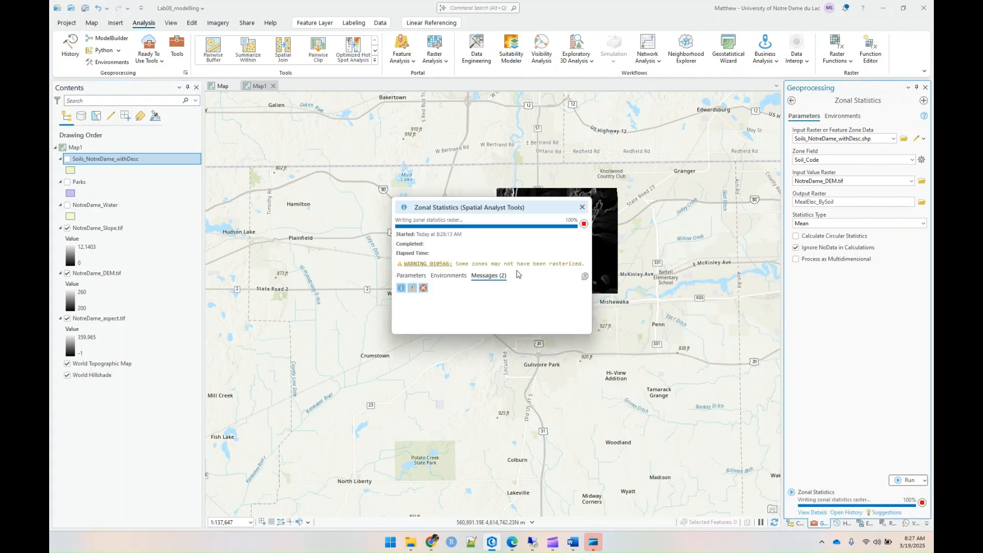
pyautogui.click(412, 277)
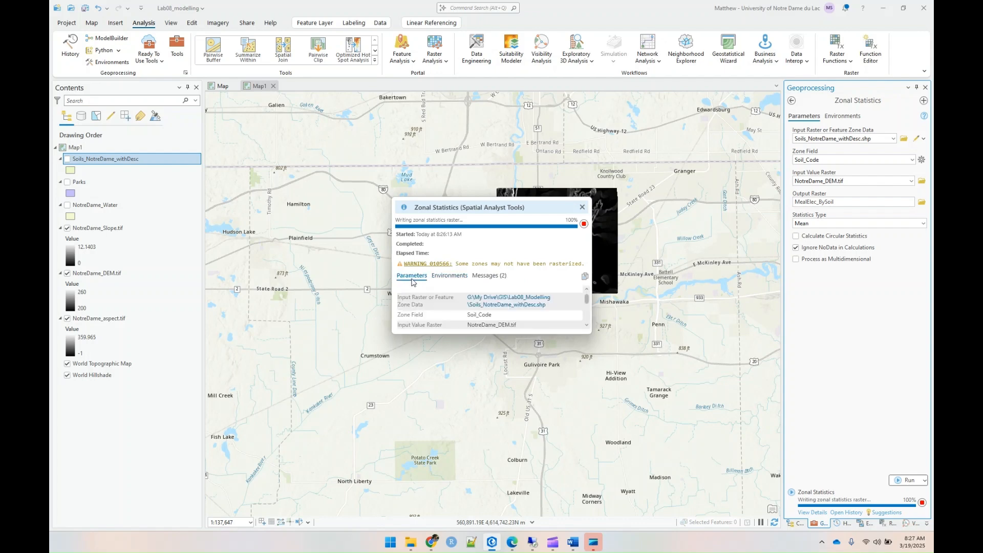
pyautogui.click(582, 209)
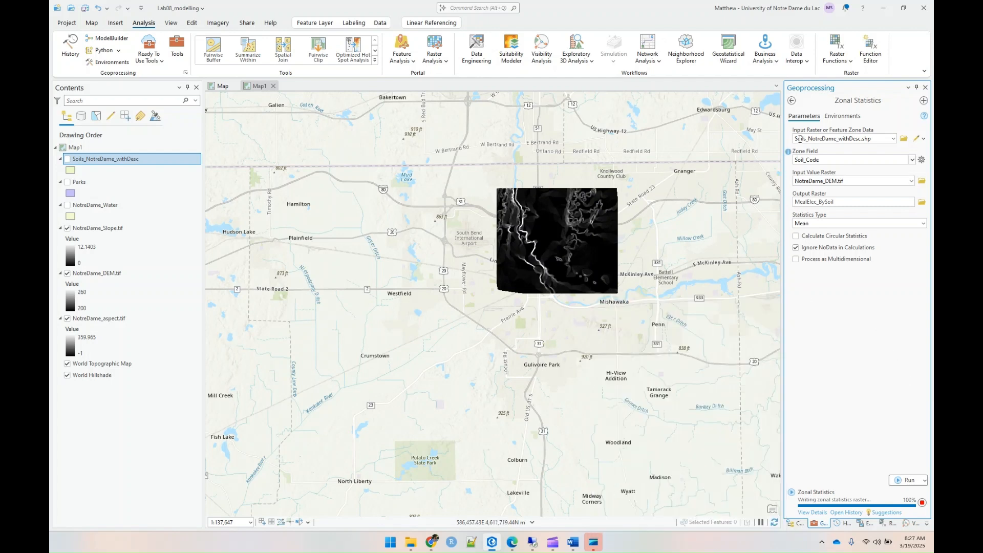
# Open Zonal Statistics as Table with Soils_NotreDame_withDesc as the zone data and NotreDame_DEM.tif as the input value raster
pyautogui.click(793, 101)
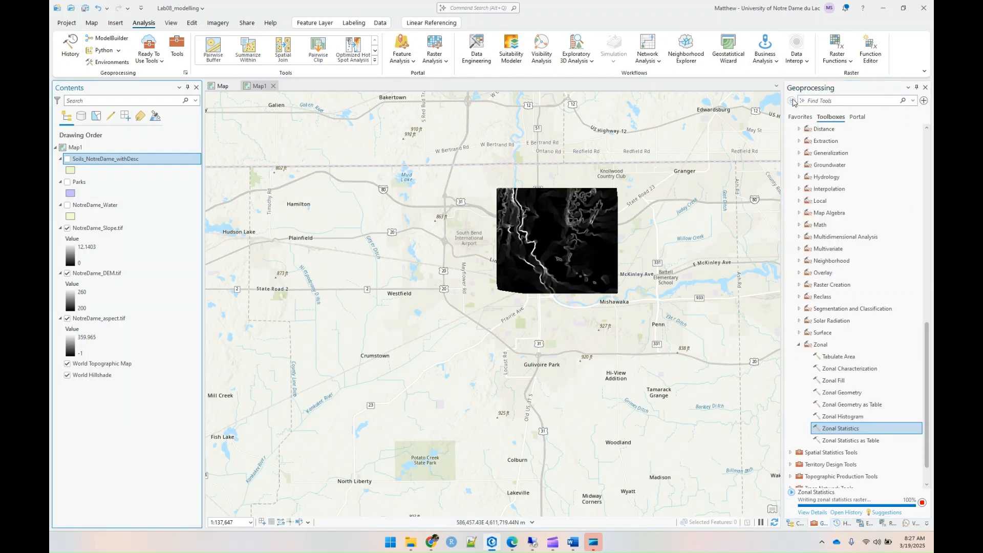
pyautogui.click(833, 442)
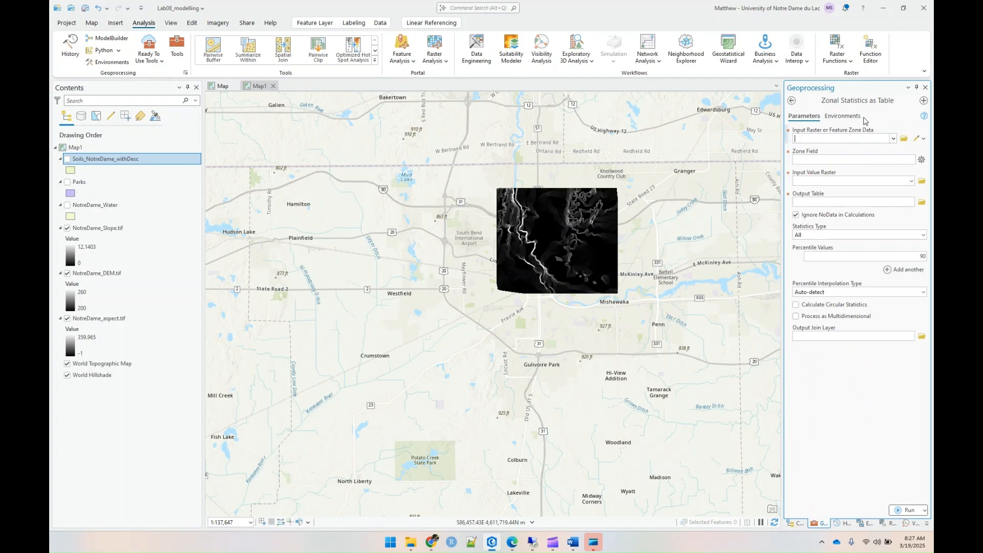
pyautogui.click(891, 139)
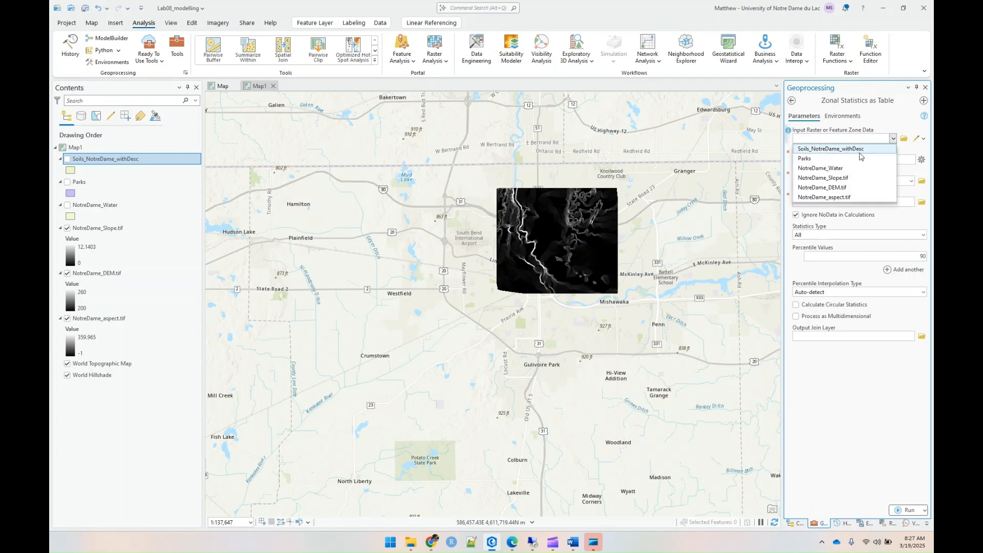
pyautogui.click(827, 149)
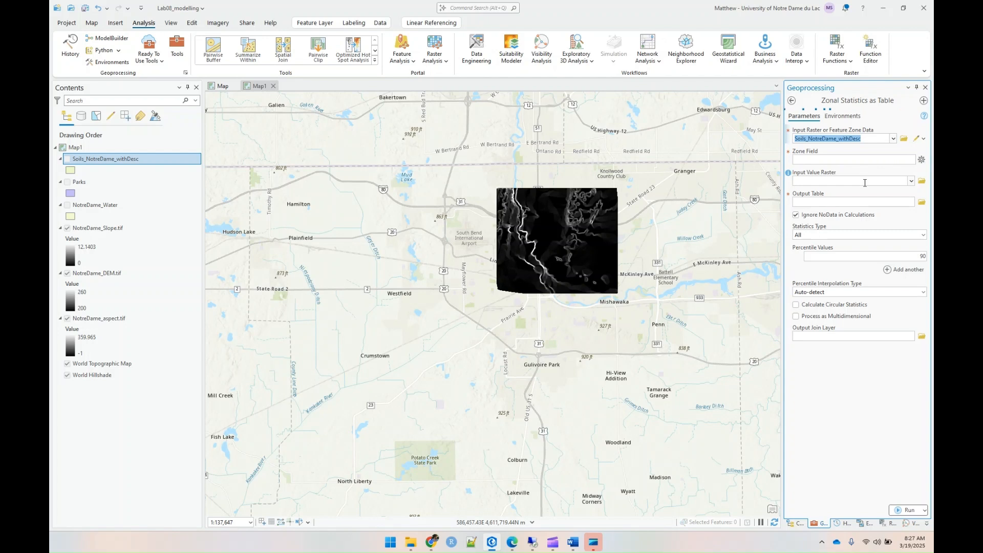
pyautogui.click(911, 182)
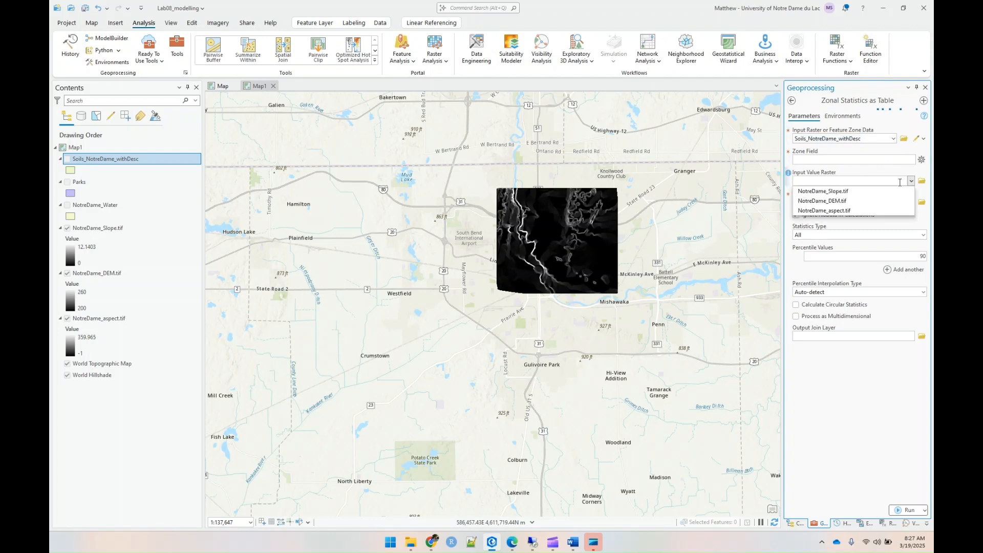
pyautogui.click(845, 201)
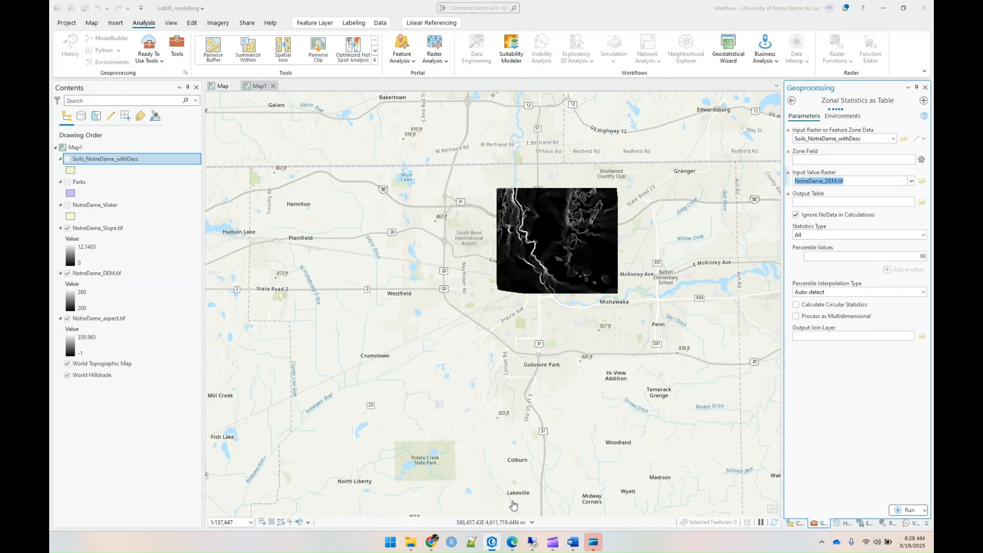
# Switch to File Explorer, browse the Lab08_Modelling files, go up to the GIS folder and reopen Lab08_Modelling
pyautogui.click(409, 544)
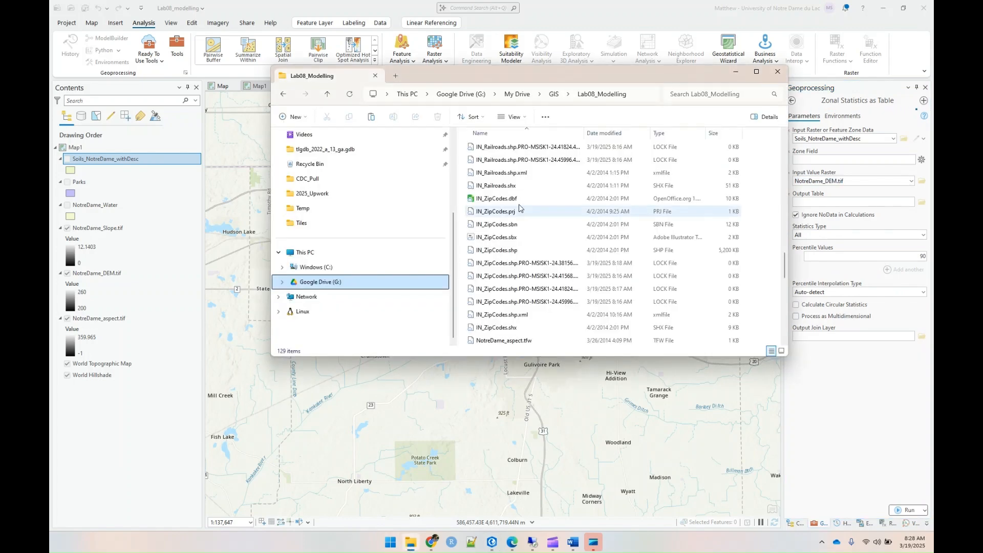
pyautogui.scroll(-10, 528, 207)
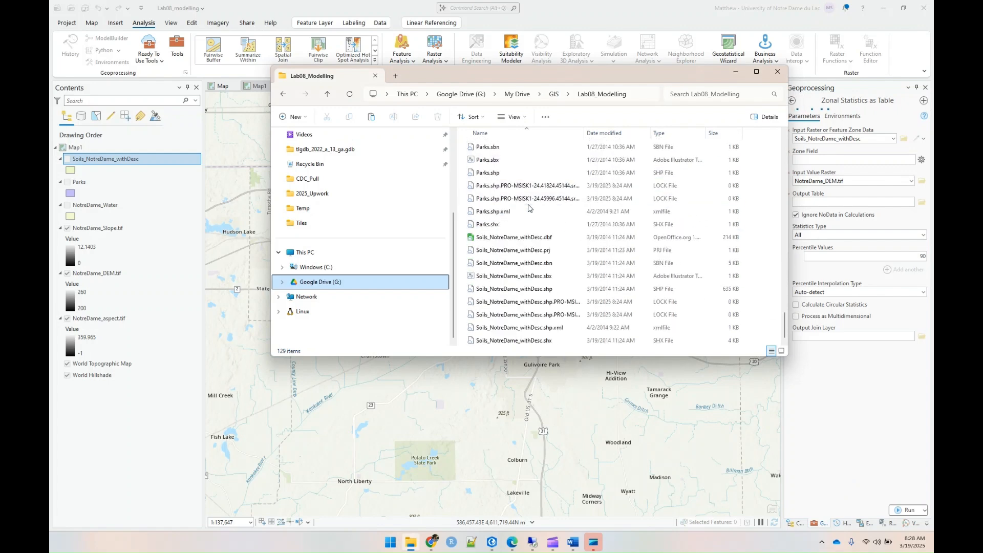
pyautogui.scroll(15, 528, 207)
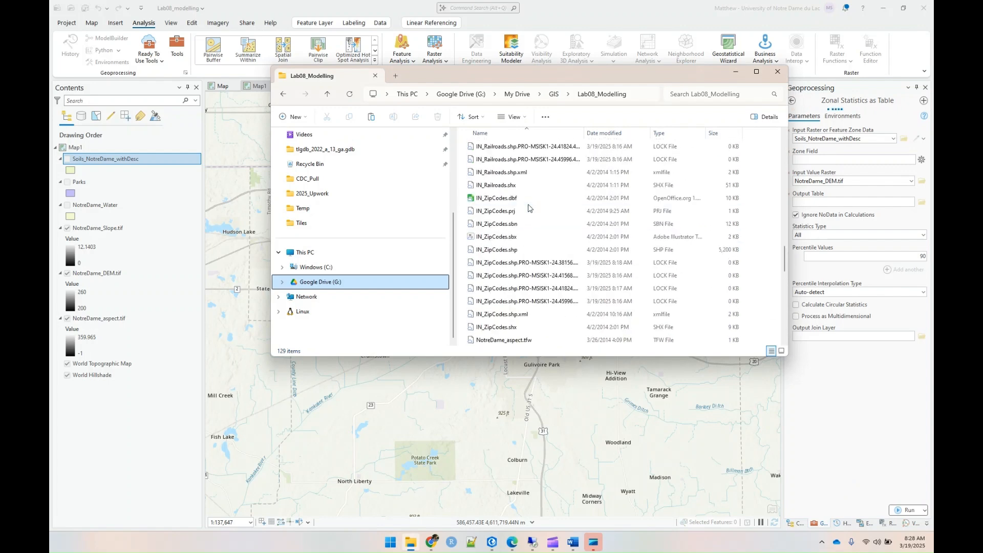
pyautogui.click(554, 94)
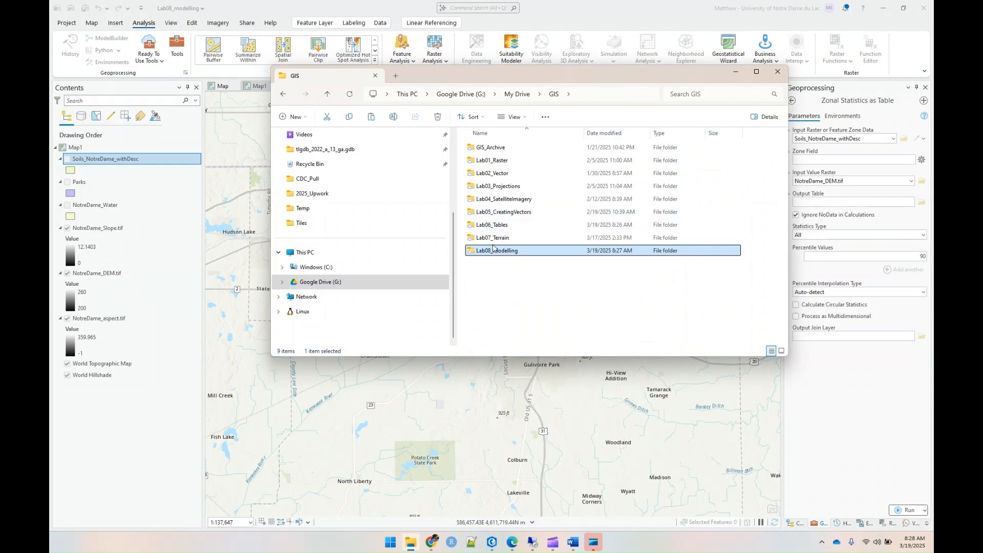
pyautogui.doubleClick(493, 251)
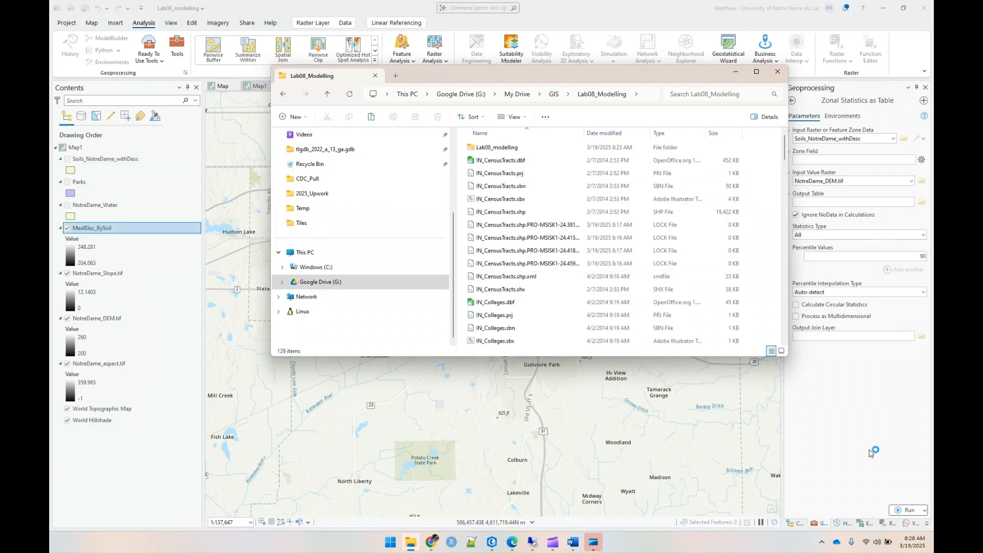
# Return to ArcGIS Pro, check the Zonal Statistics job in the geoprocessing history, and inspect its mean elevation by soil raster up close
pyautogui.click(843, 523)
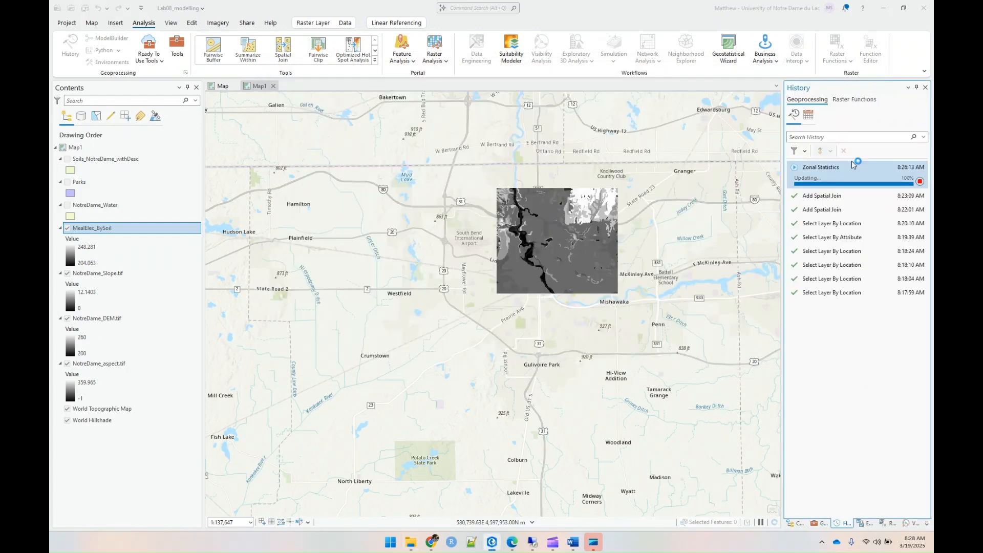
pyautogui.moveTo(838, 185)
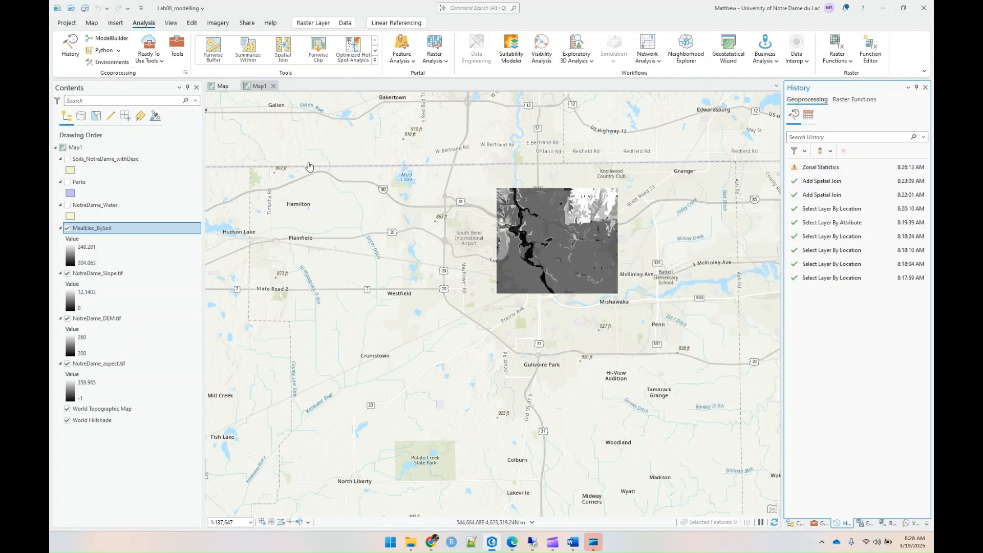
pyautogui.scroll(3, 487, 252)
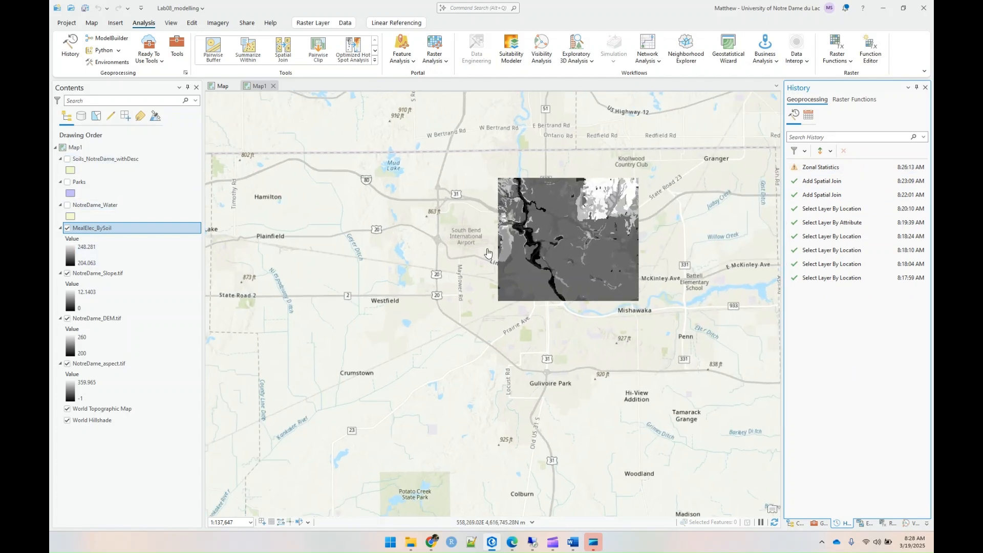
pyautogui.scroll(2, 489, 253)
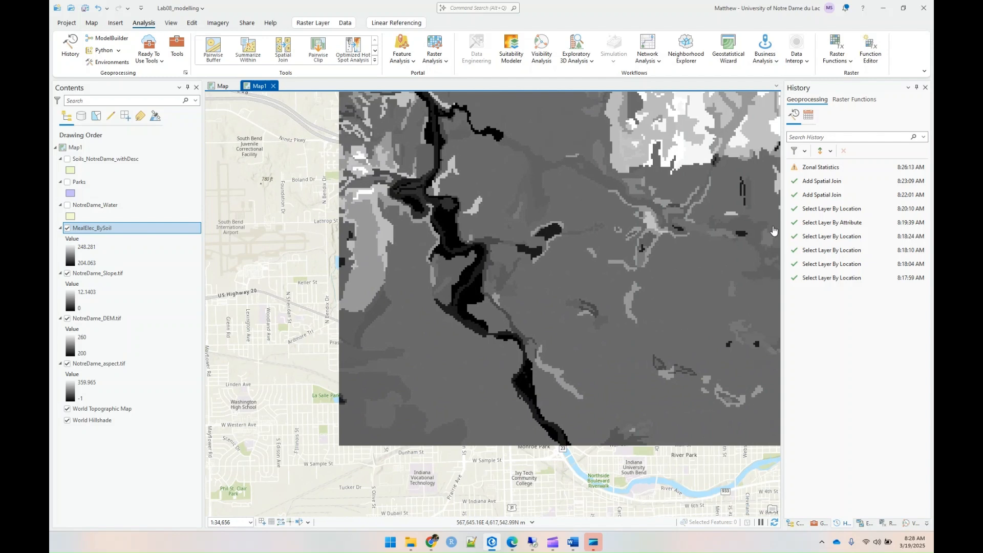
# Set the zone data of Zonal Statistics as Table to Soils_NotreDame_withDesc.shp from the GIS folder's Lab08_Modelling subfolder and run the tool
pyautogui.click(818, 523)
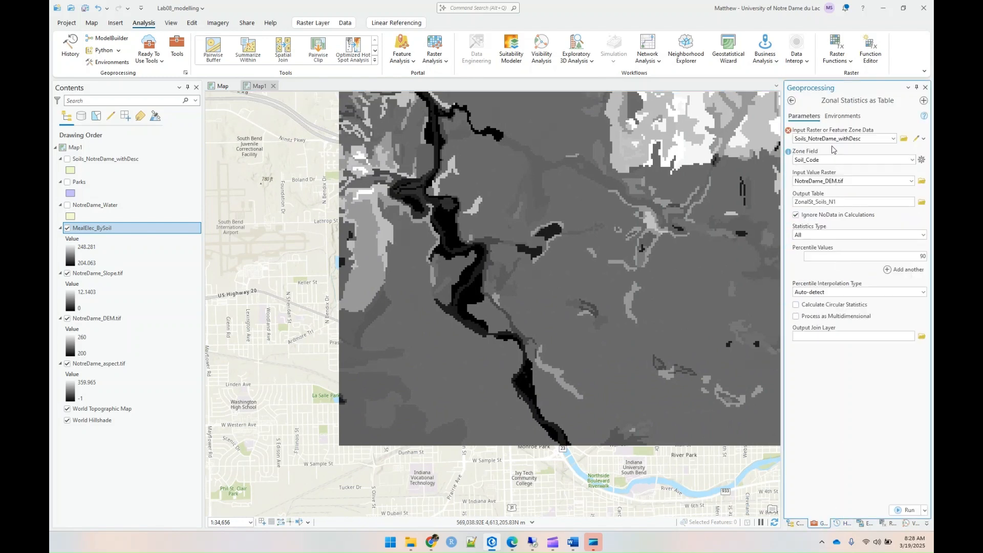
pyautogui.click(904, 139)
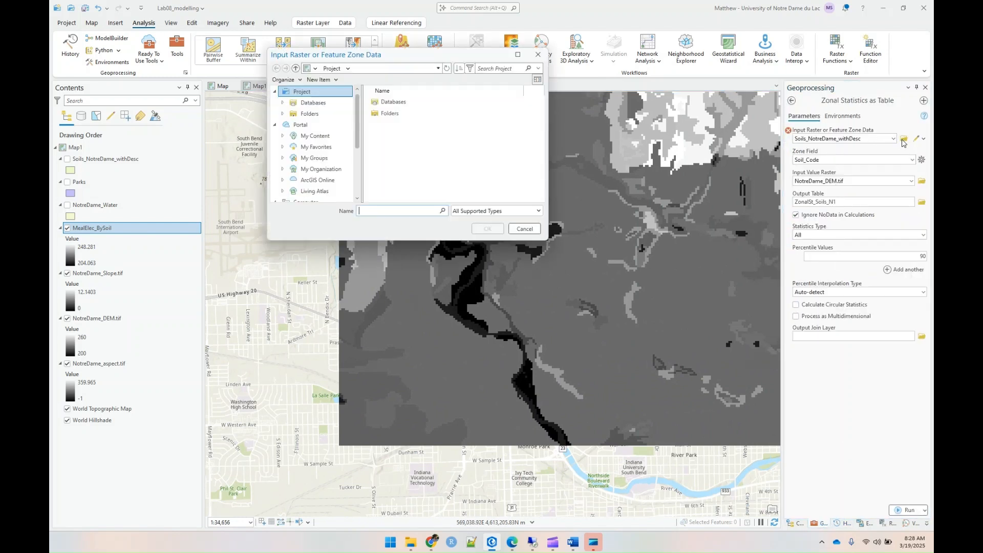
pyautogui.doubleClick(388, 114)
pyautogui.doubleClick(388, 114)
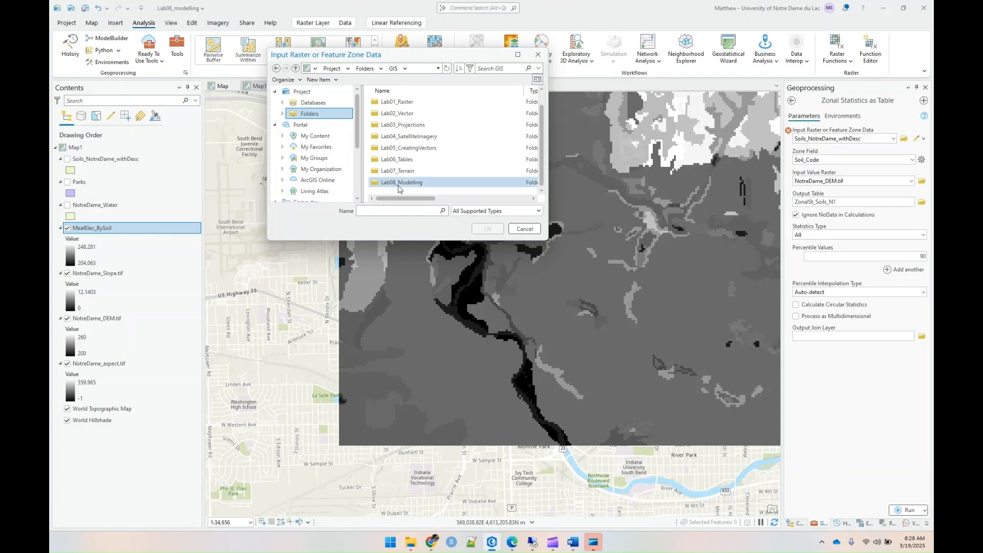
pyautogui.doubleClick(397, 183)
pyautogui.click(404, 183)
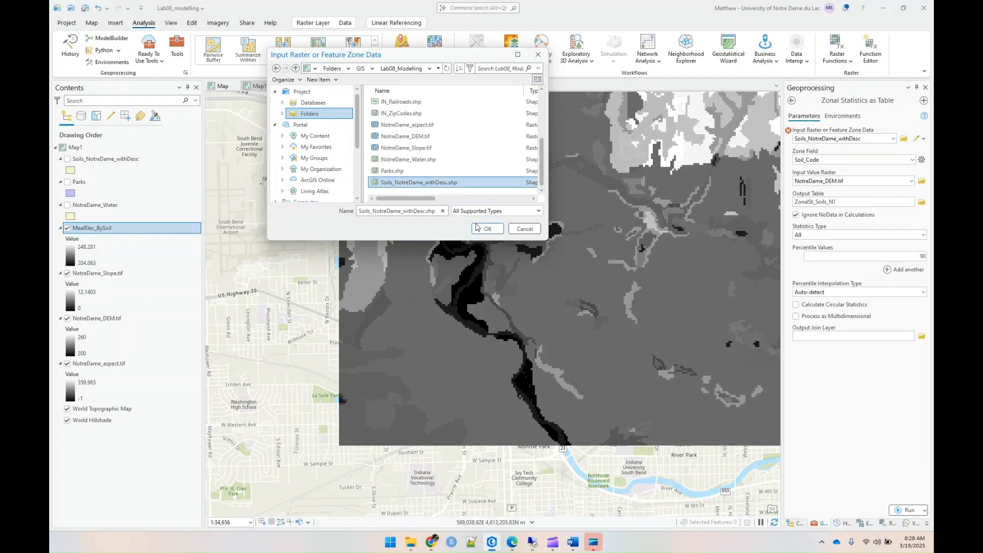
pyautogui.click(487, 229)
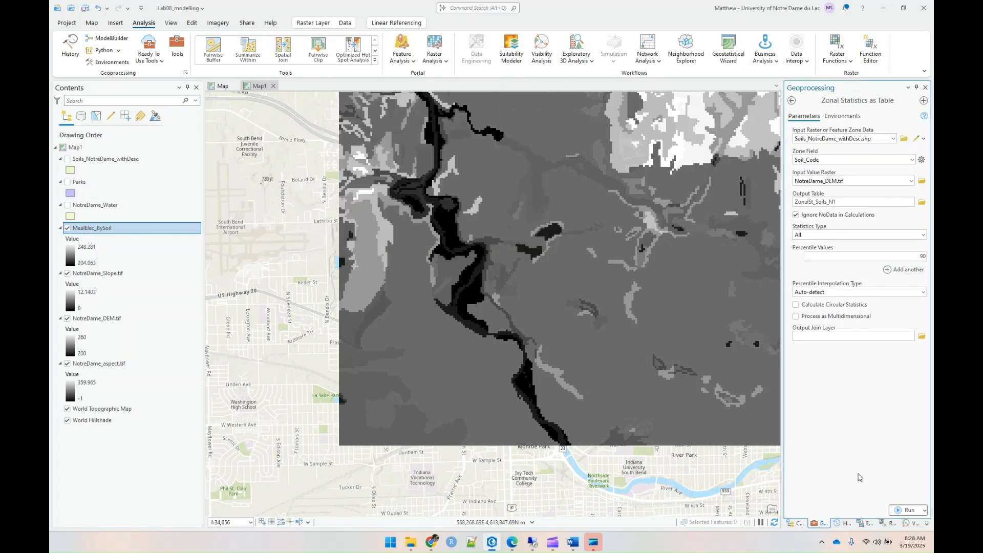
pyautogui.click(907, 511)
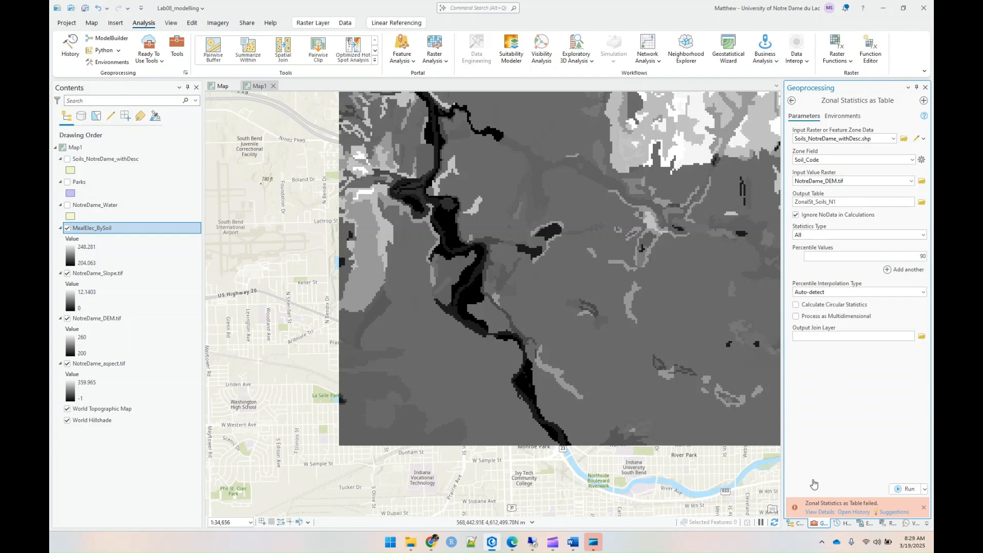
# Review the messages in the details of the Zonal Statistics as Table run and close the details window
pyautogui.click(814, 513)
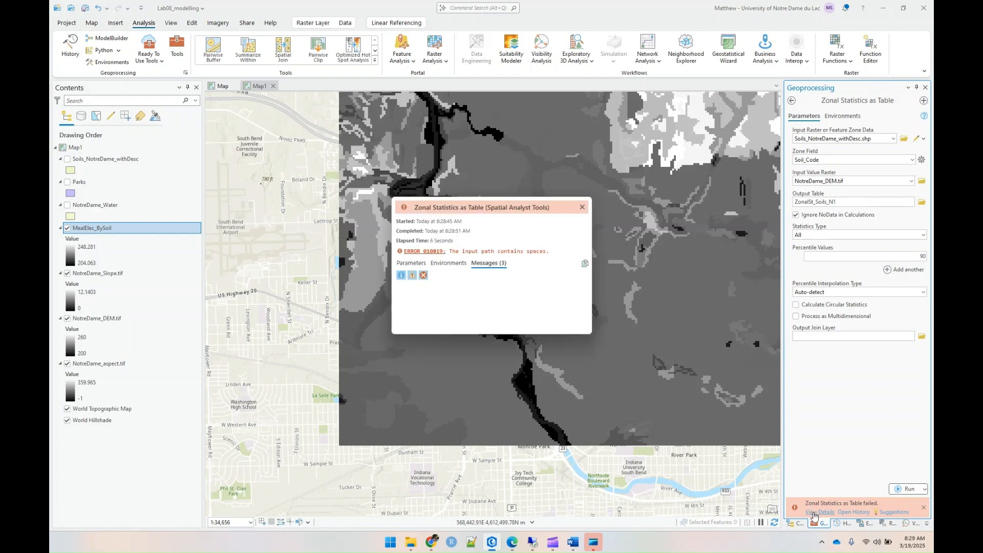
pyautogui.click(498, 262)
pyautogui.click(583, 208)
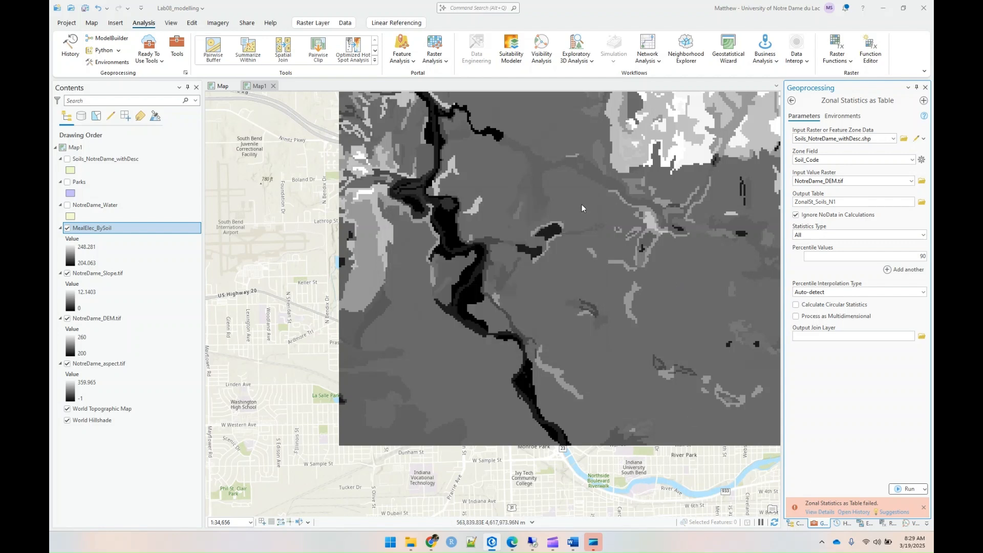
# Try to run Zonal Statistics as Table with the Soils_NotreDame_withDesc map layer as the zone data
pyautogui.click(846, 138)
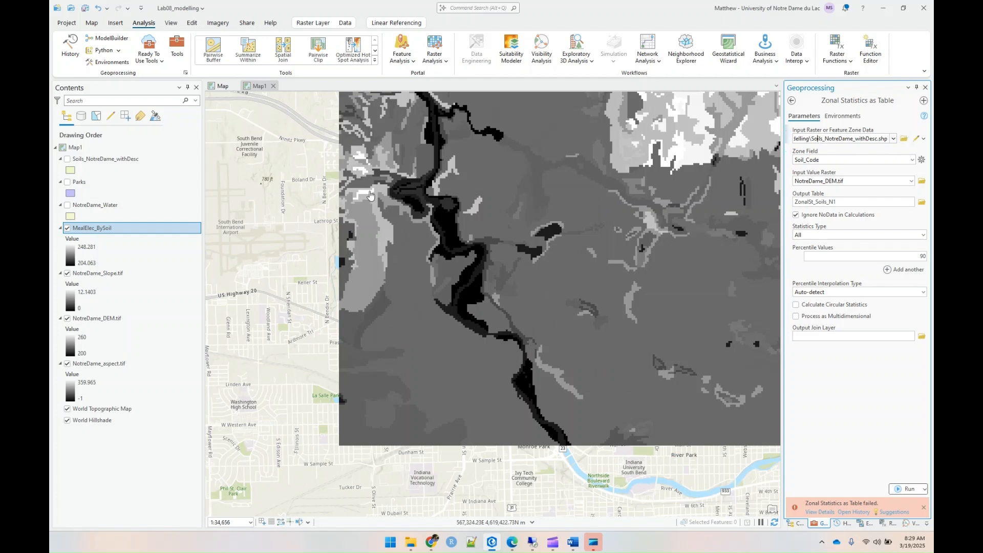
pyautogui.moveTo(105, 162); pyautogui.dragTo(805, 141)
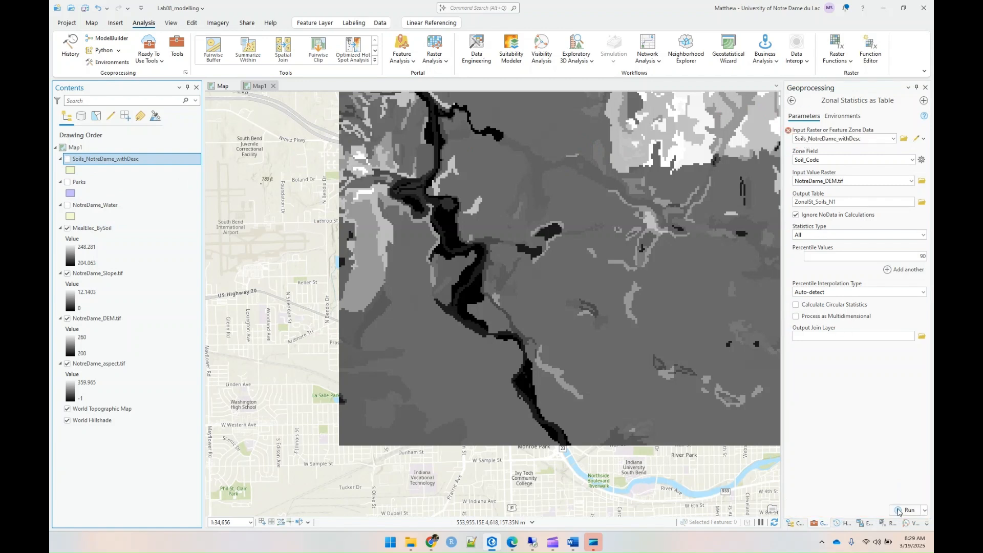
pyautogui.click(899, 511)
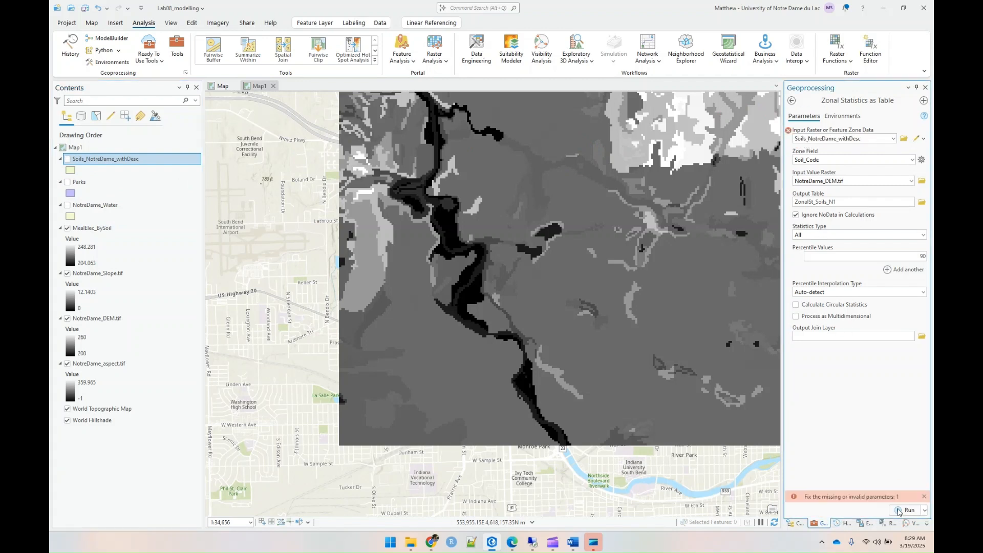
# Replace the zone data layer with the file Soils_NotreDame_withDesc.shp from the GIS folder's Lab08_Modelling subfolder and rerun the tool
pyautogui.click(904, 139)
pyautogui.click(401, 117)
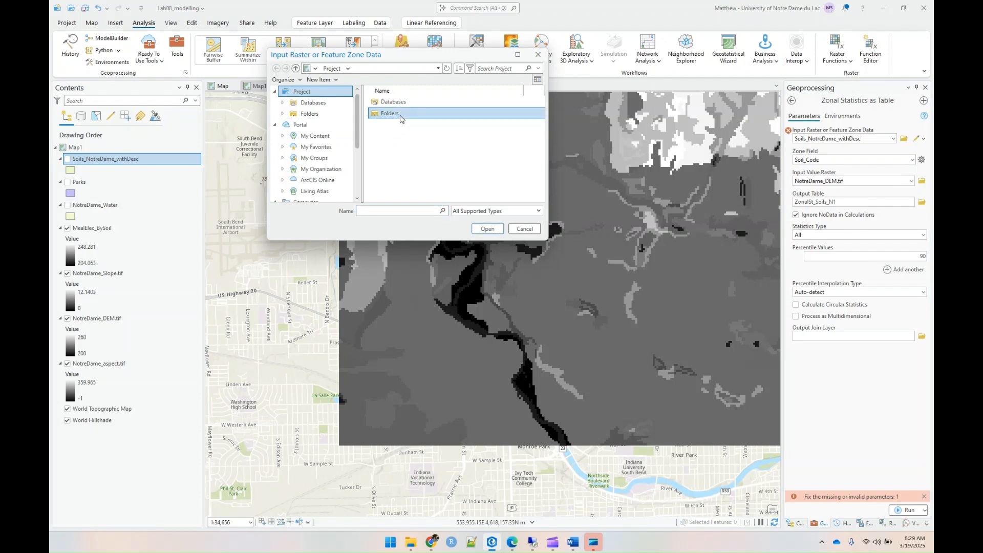
pyautogui.doubleClick(391, 117)
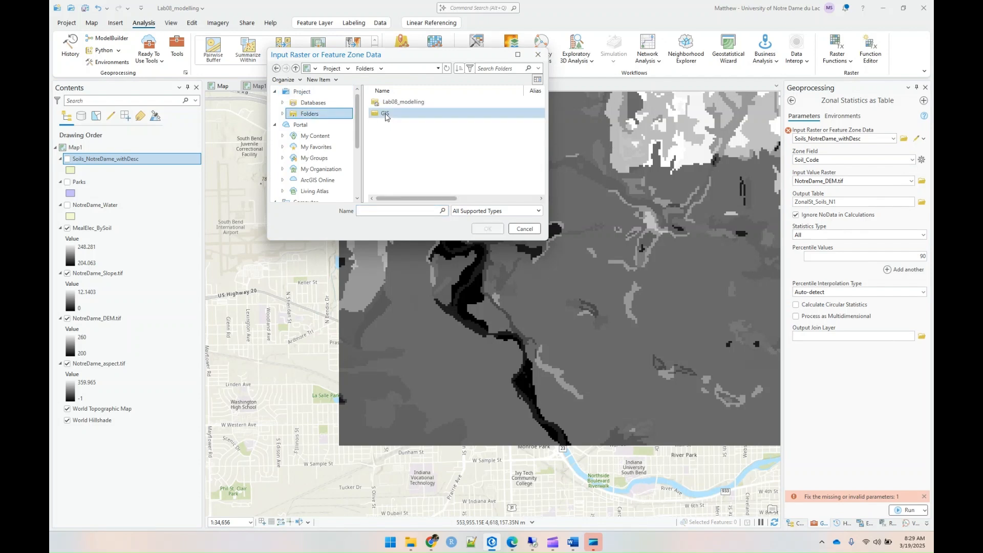
pyautogui.doubleClick(386, 115)
pyautogui.scroll(-1, 388, 154)
pyautogui.doubleClick(389, 160)
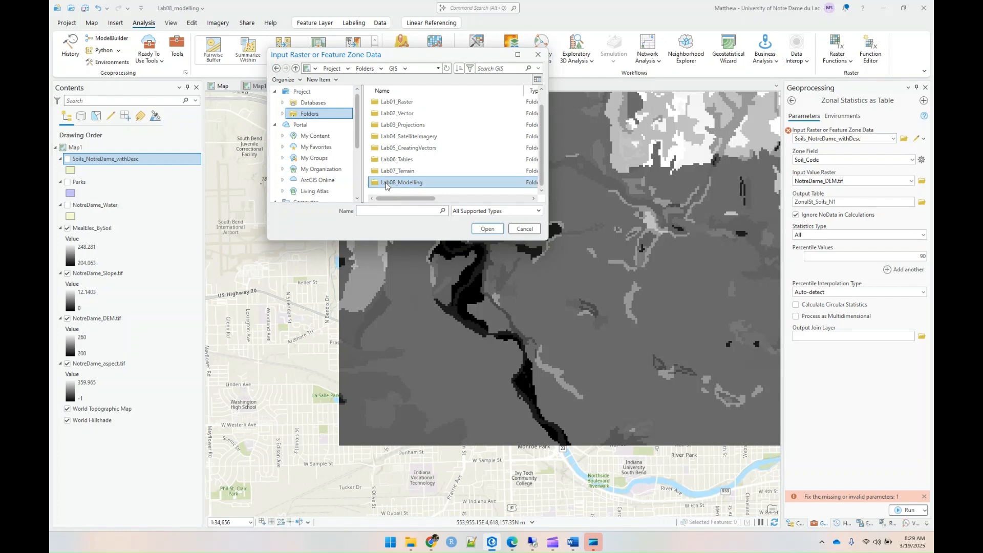
pyautogui.scroll(-3, 394, 169)
pyautogui.click(410, 183)
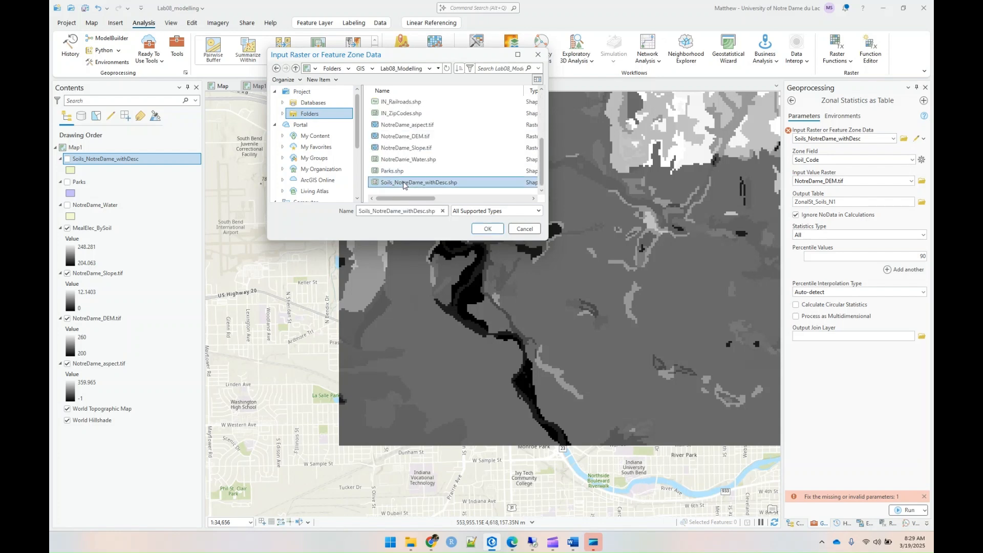
pyautogui.click(485, 234)
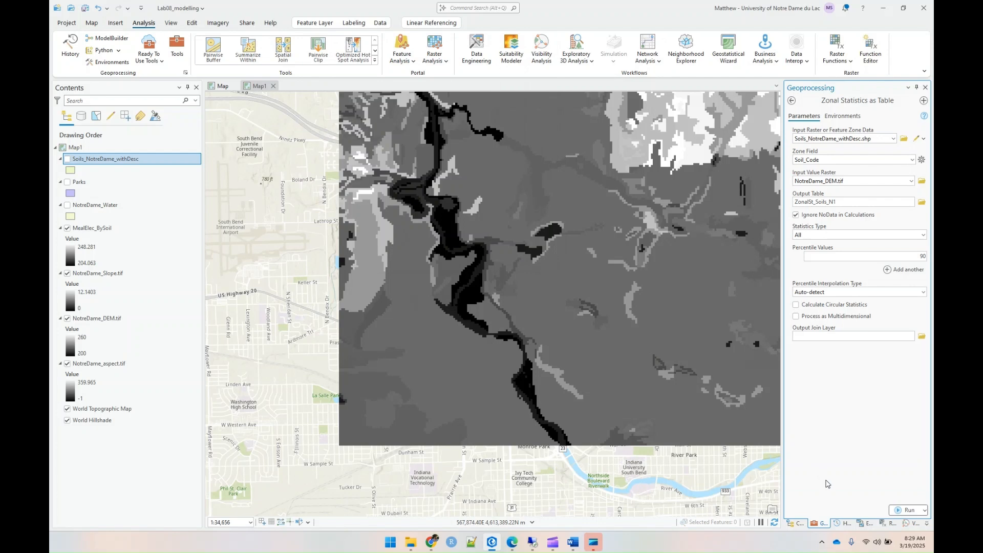
pyautogui.click(908, 510)
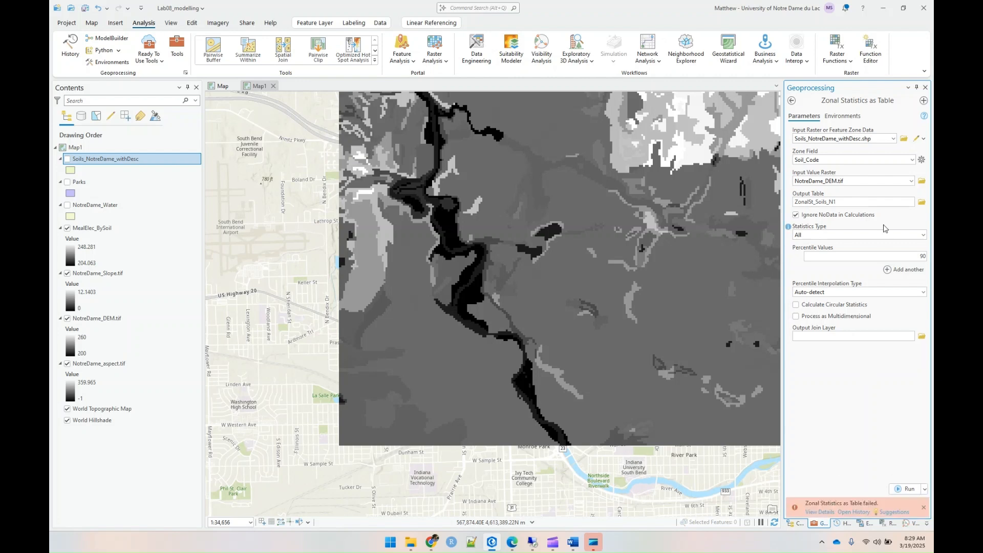
# Set the input value raster to the NotreDame_DEM.tif file from the GIS folder's Lab08_Modelling subfolder and rerun the tool
pyautogui.click(911, 182)
pyautogui.click(911, 182)
pyautogui.click(922, 182)
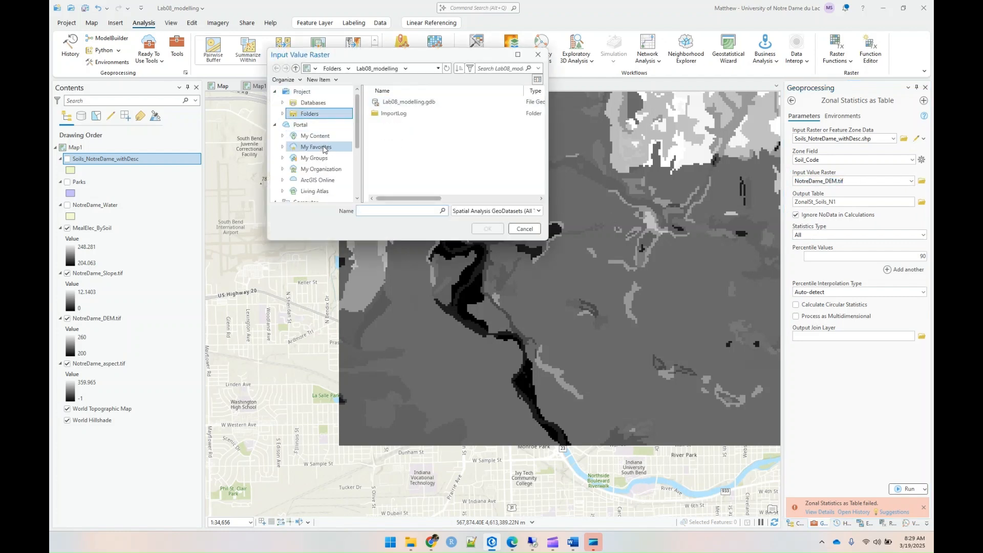
pyautogui.click(309, 113)
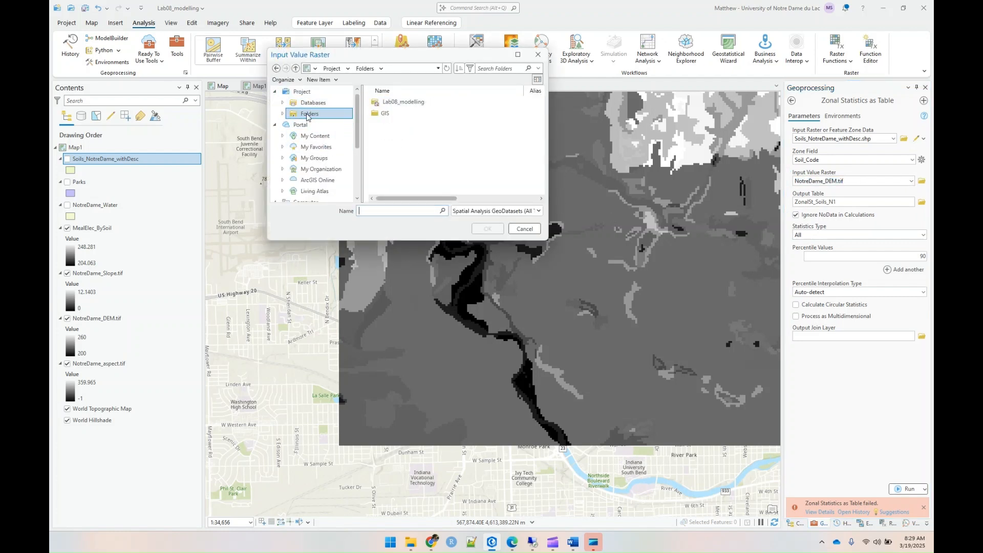
pyautogui.doubleClick(382, 113)
pyautogui.scroll(-2, 408, 162)
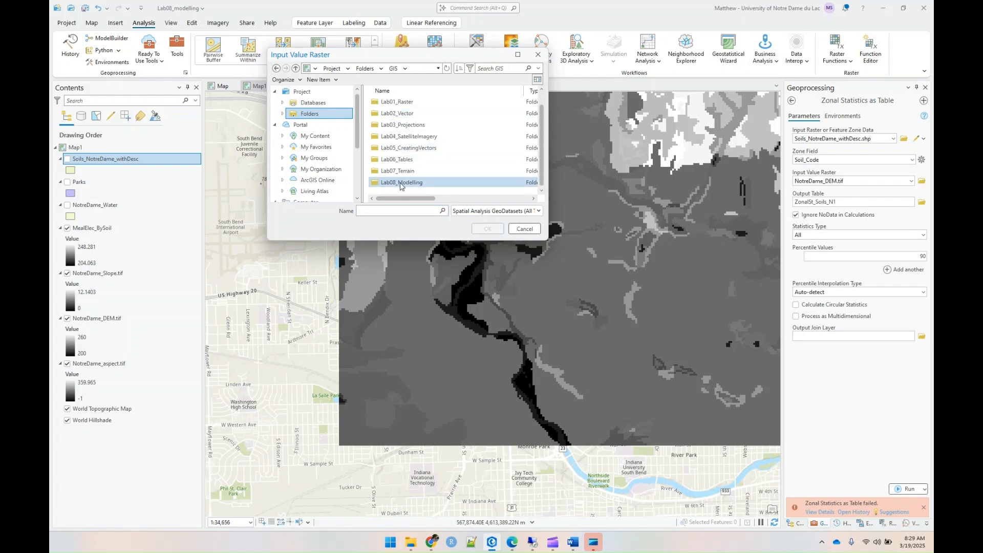
pyautogui.doubleClick(404, 182)
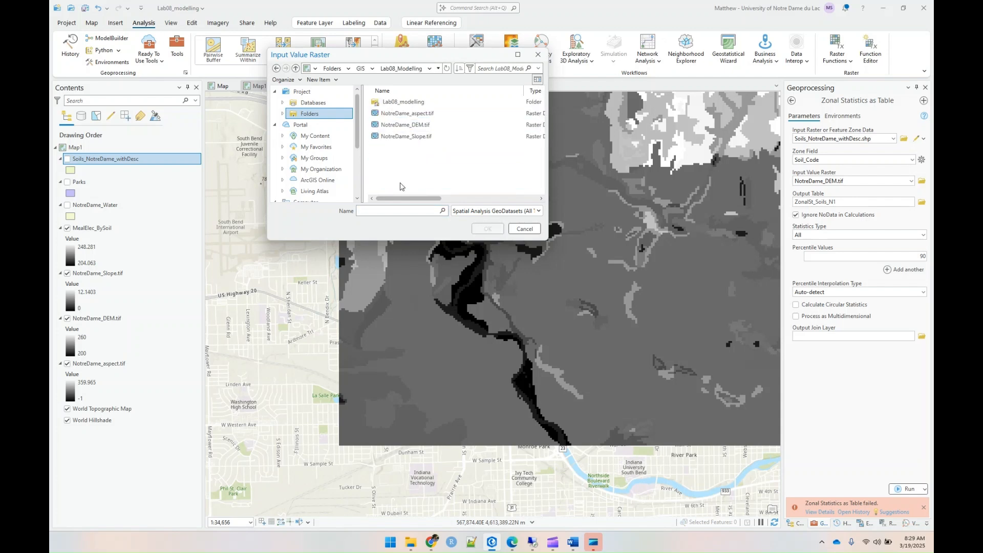
pyautogui.click(418, 124)
pyautogui.click(487, 229)
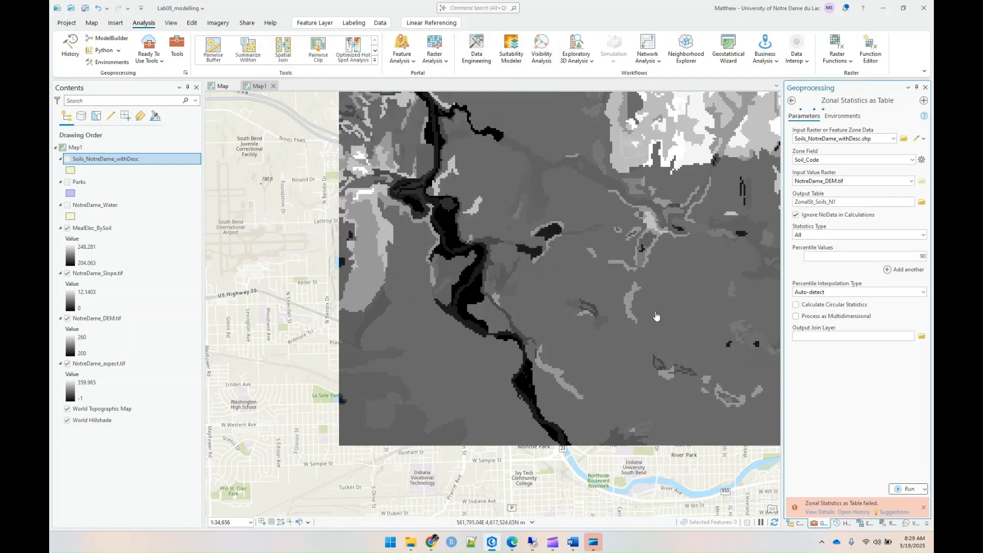
pyautogui.click(907, 510)
# Name the output table table02 in Lab08_modelling.gdb and rerun Zonal Statistics as Table
pyautogui.click(922, 202)
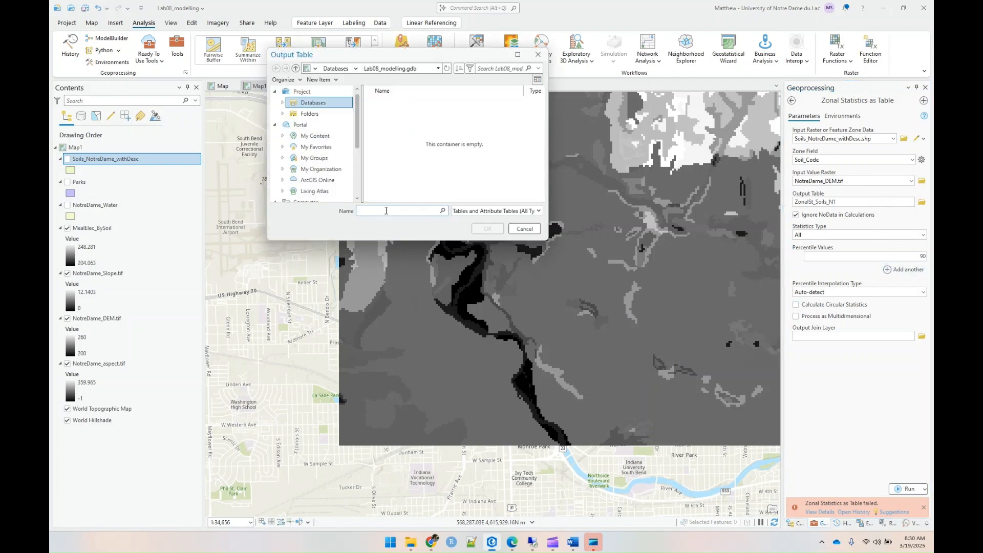
pyautogui.write('table02')
pyautogui.press('Return')
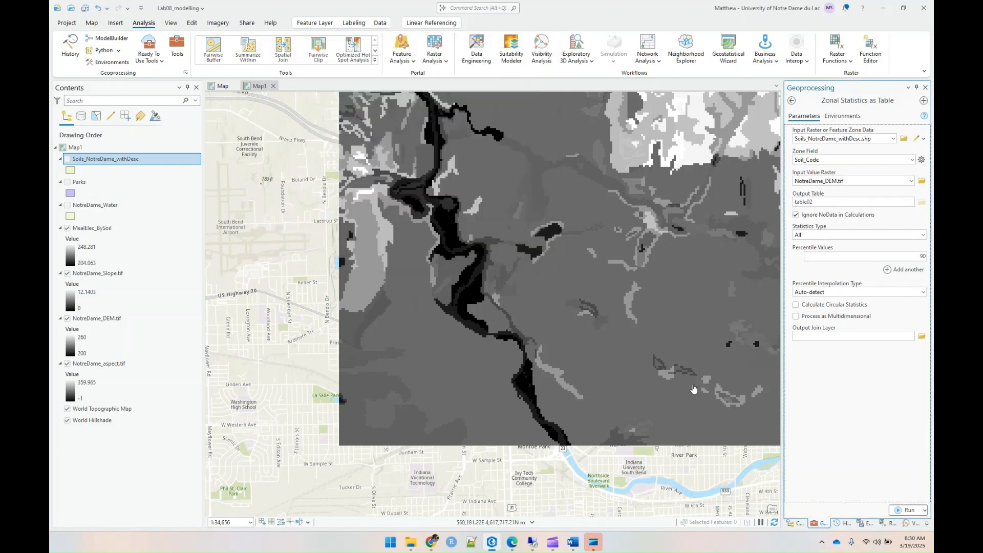
pyautogui.click(905, 510)
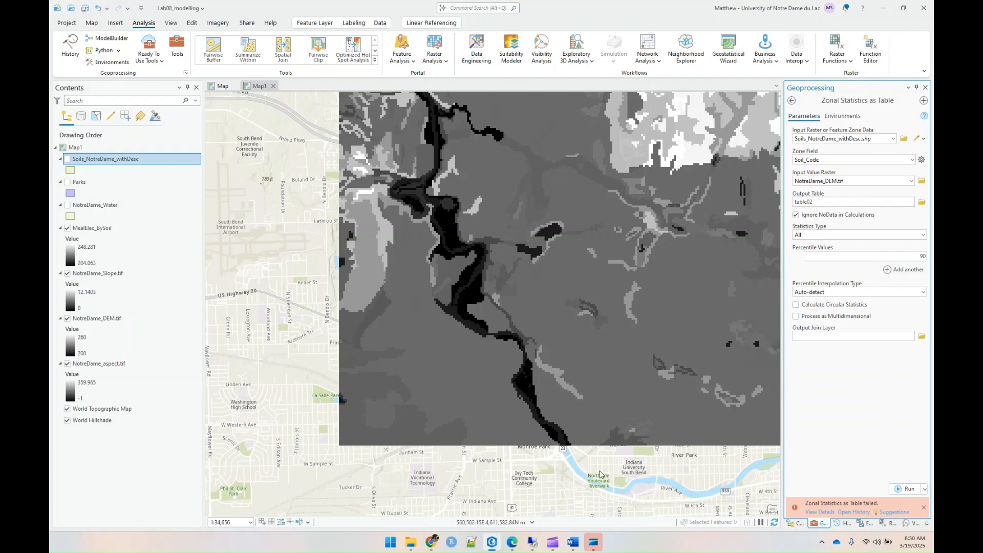
# Switch to File Explorer and select all Soils_NotreDame_withDesc files in the Lab08_Modelling folder
pyautogui.click(410, 543)
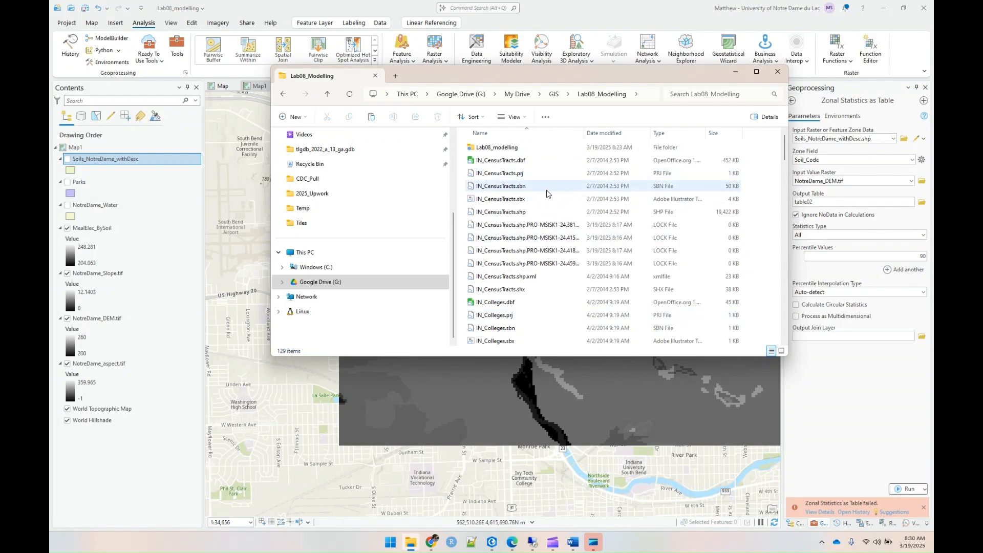
pyautogui.scroll(-15, 523, 186)
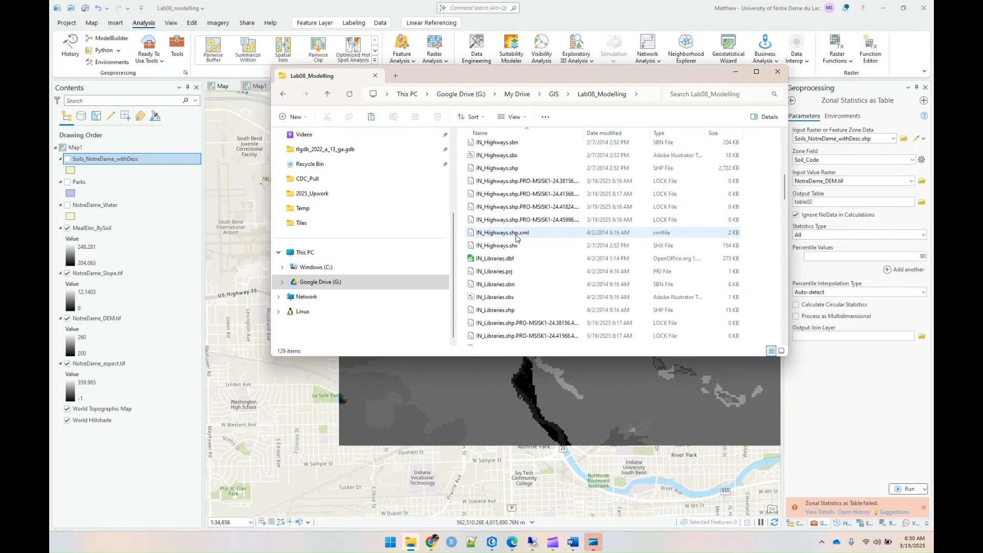
pyautogui.scroll(-15, 515, 237)
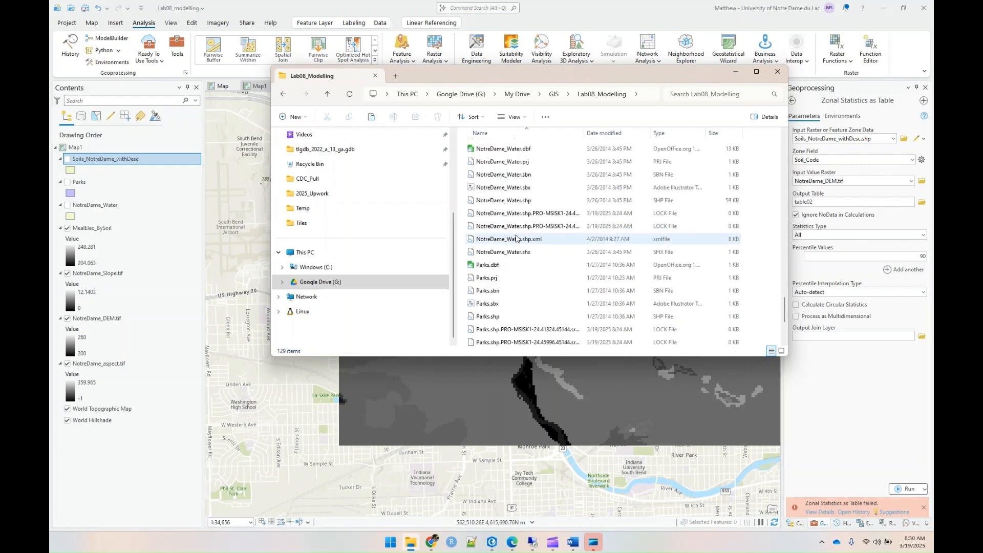
pyautogui.click(515, 238)
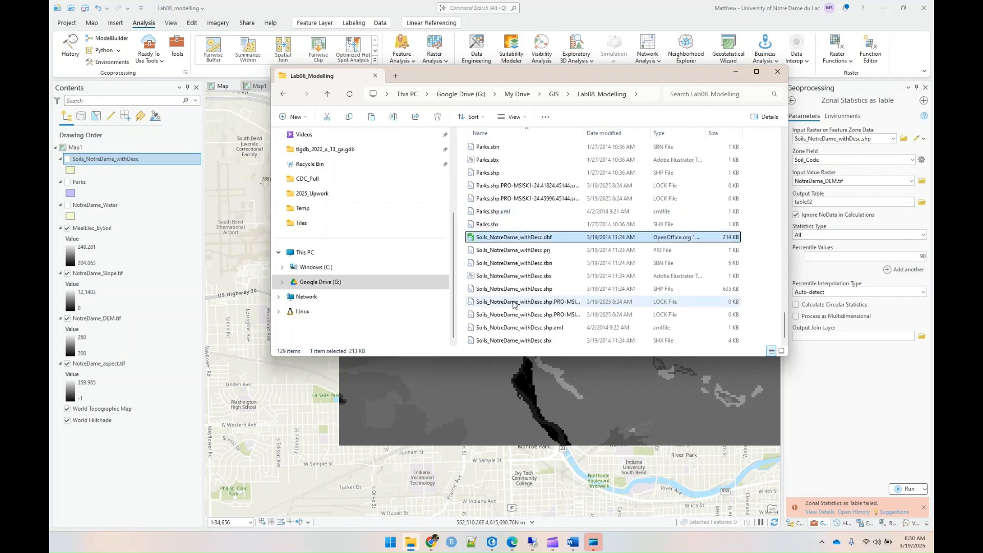
pyautogui.keyDown('shift'); pyautogui.click(502, 342); pyautogui.keyUp('shift')
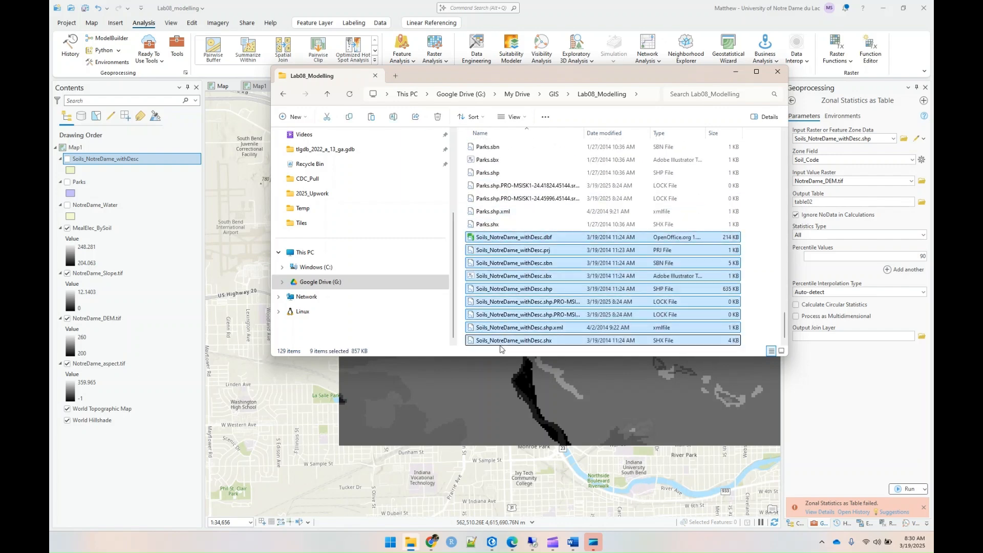
# Add the five NotreDame_DEM files to the selection and copy all selected files into C:\Temp
pyautogui.scroll(3, 525, 303)
pyautogui.scroll(7, 525, 303)
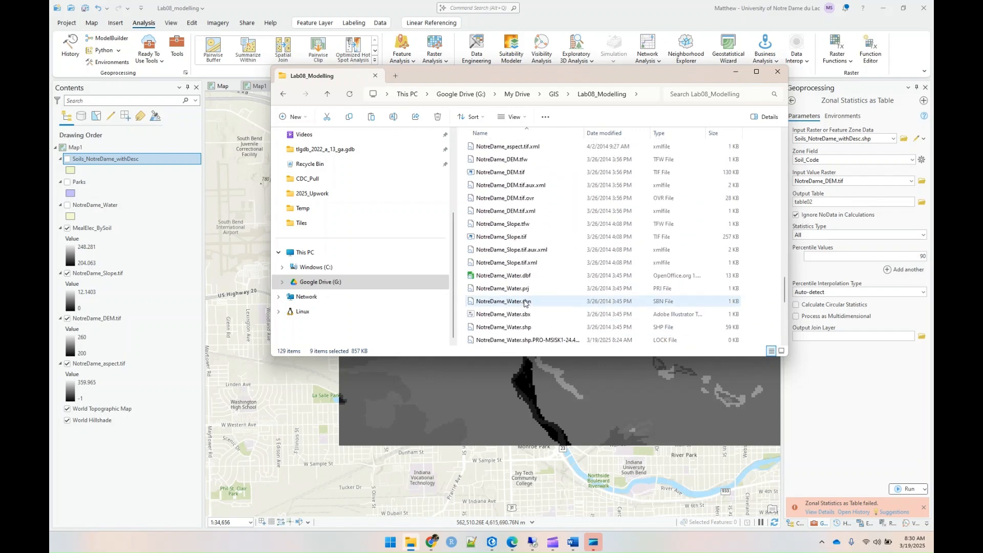
pyautogui.keyDown('ctrl'); pyautogui.click(515, 261); pyautogui.keyUp('ctrl')
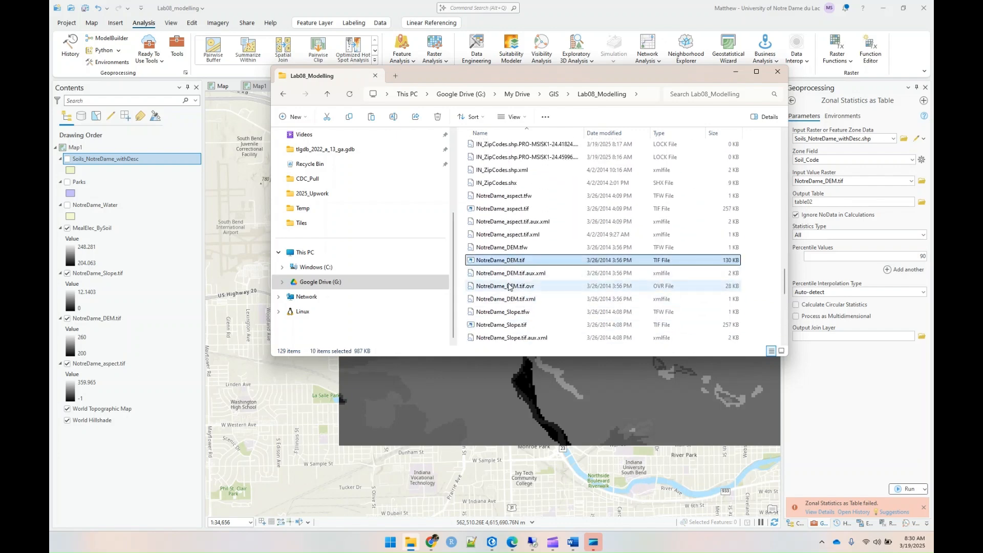
pyautogui.keyDown('ctrl'); pyautogui.click(504, 273); pyautogui.keyUp('ctrl')
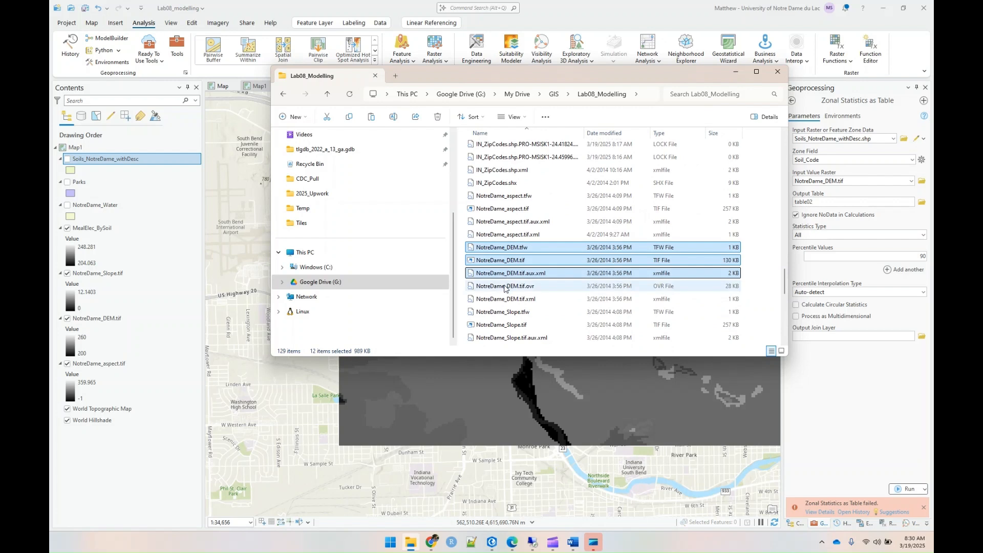
pyautogui.keyDown('ctrl'); pyautogui.click(503, 286); pyautogui.keyUp('ctrl')
pyautogui.keyDown('ctrl'); pyautogui.click(503, 299); pyautogui.keyUp('ctrl')
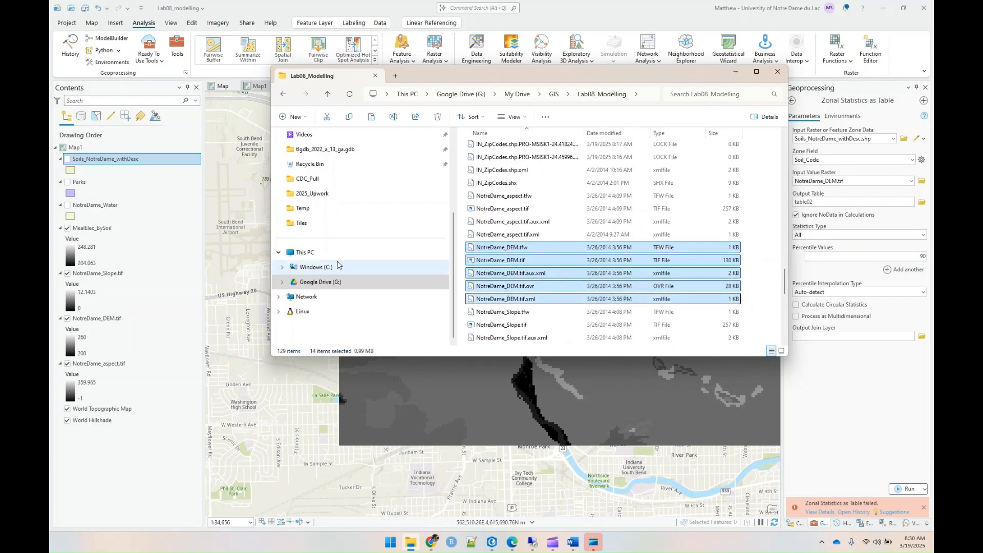
pyautogui.click(301, 271)
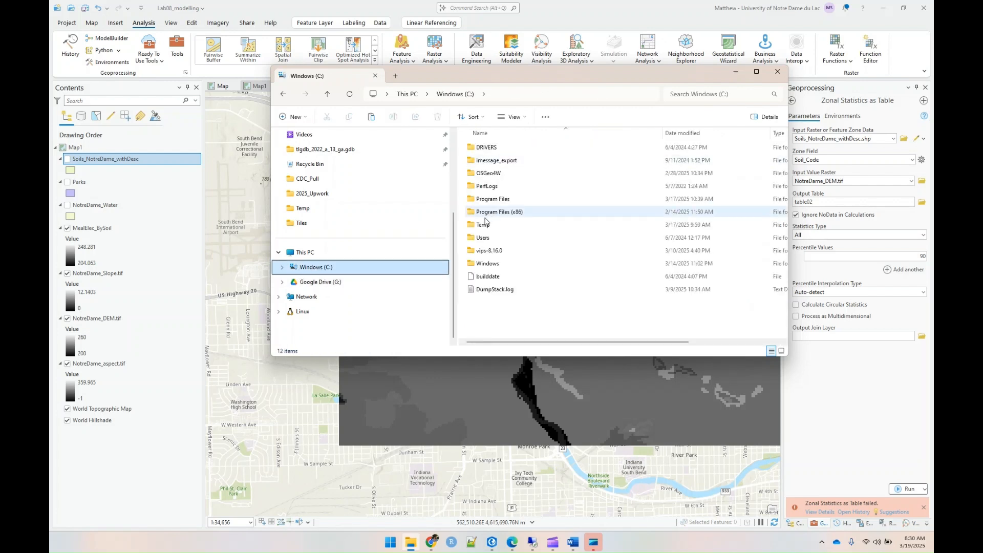
pyautogui.doubleClick(492, 224)
pyautogui.hotkey('ctrl', 'v')
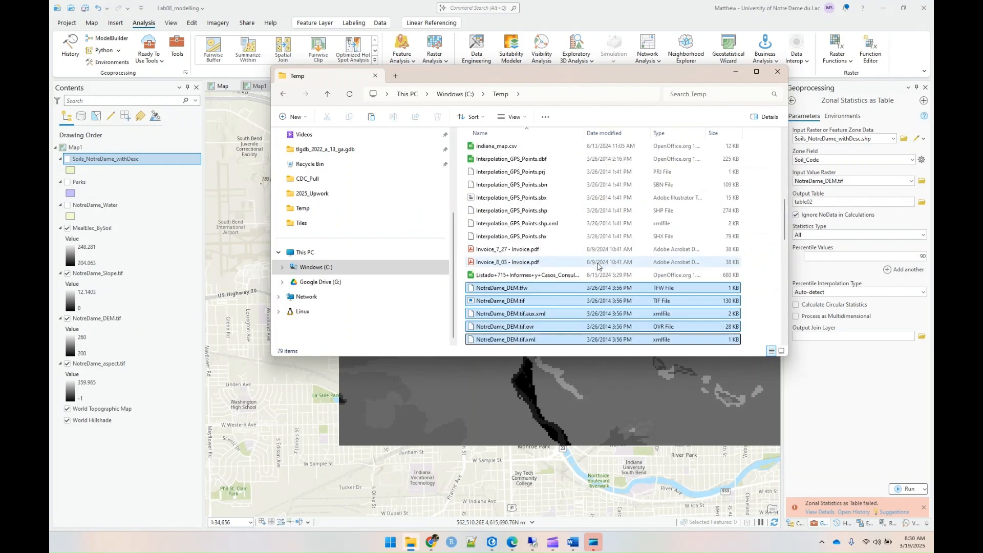
# Back in ArcGIS Pro, set the zone data of Zonal Statistics as Table to Soils_NotreDame_withDesc.shp from C:\Temp
pyautogui.click(904, 138)
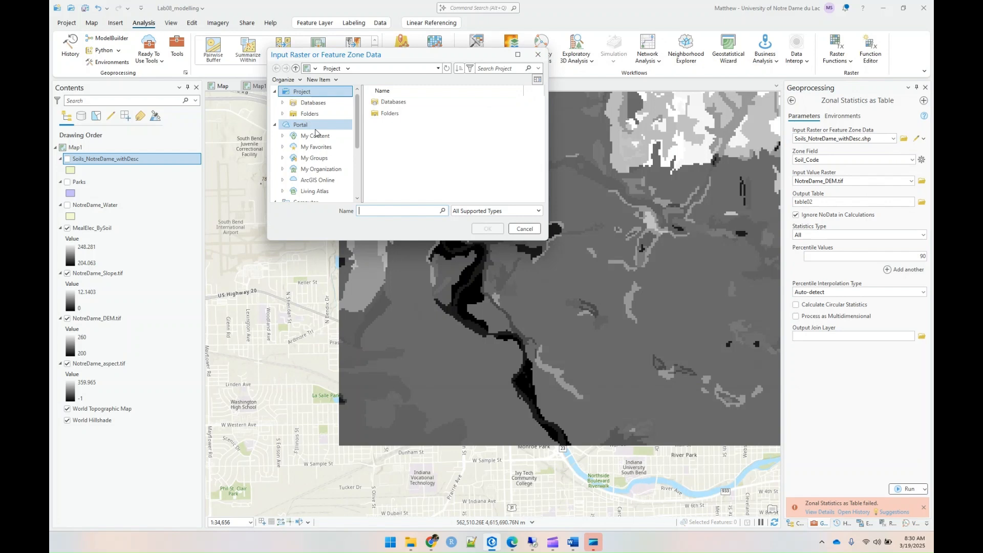
pyautogui.scroll(-3, 311, 117)
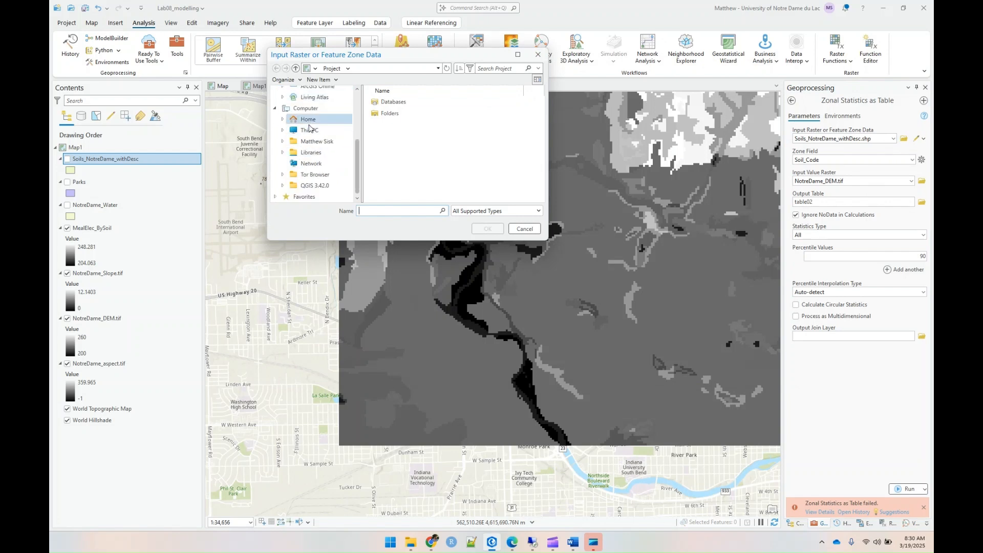
pyautogui.click(310, 129)
pyautogui.click(400, 103)
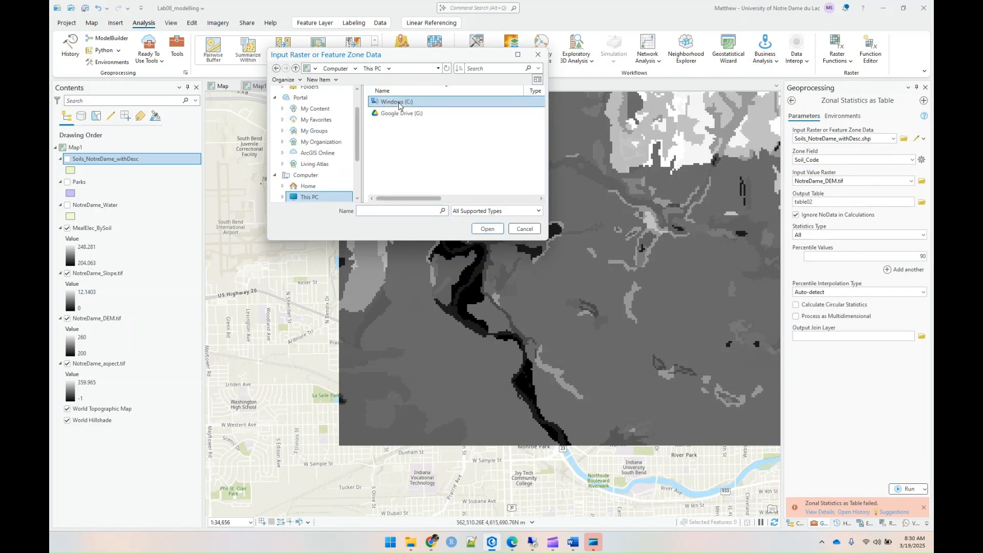
pyautogui.doubleClick(399, 102)
pyautogui.doubleClick(387, 146)
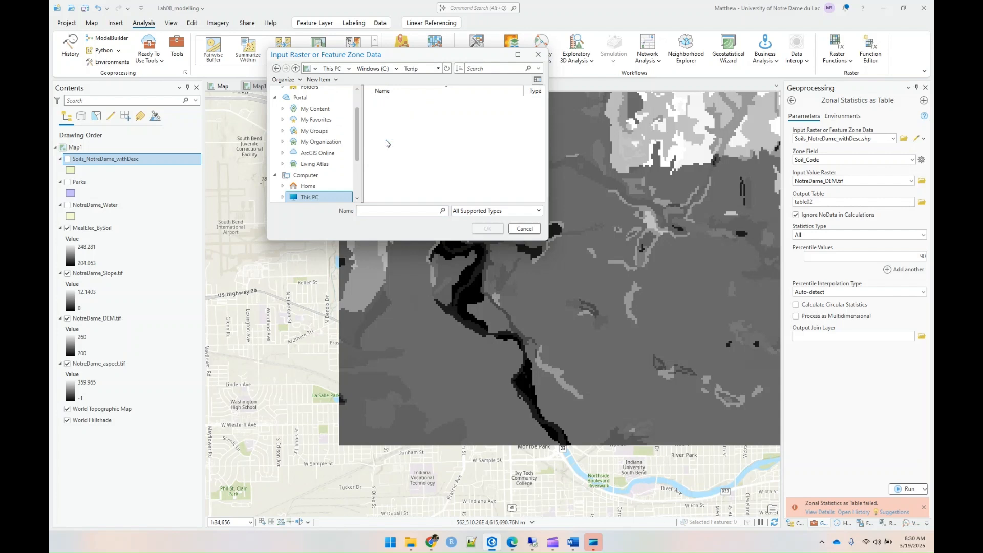
pyautogui.click(419, 113)
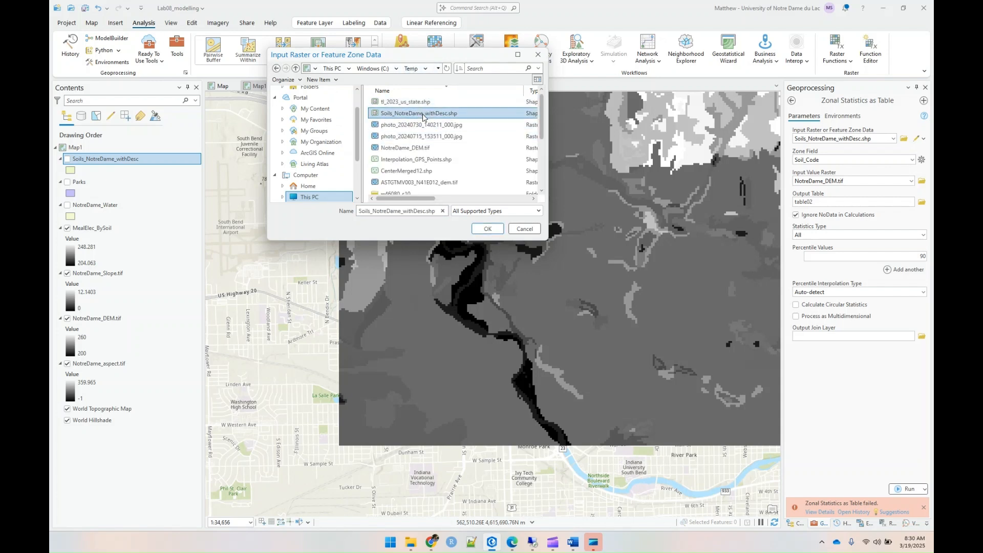
# Use Soils_NotreDame_withDesc.shp as zone data and NotreDame_DEM.tif from C:\Temp as value raster, and run Zonal Statistics as Table
pyautogui.click(483, 229)
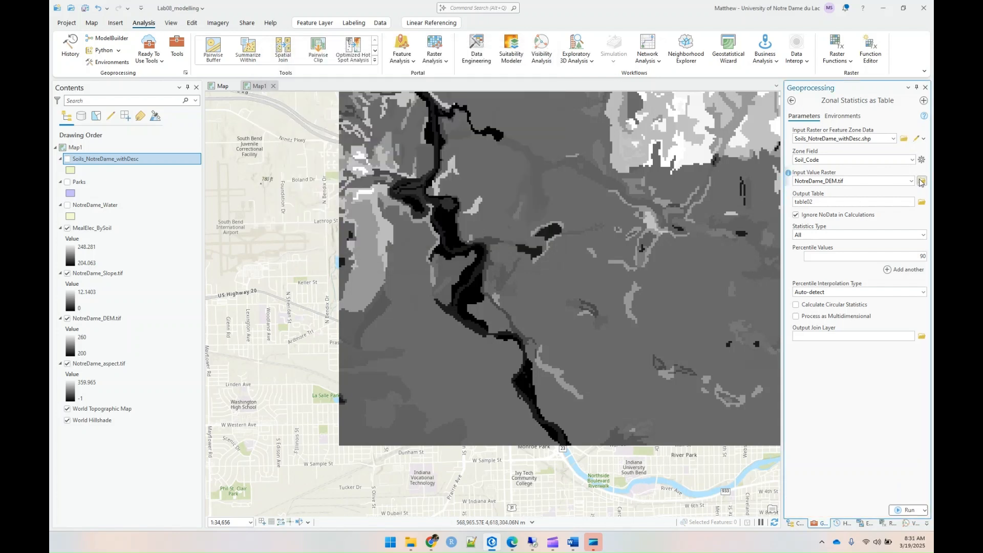
pyautogui.click(921, 181)
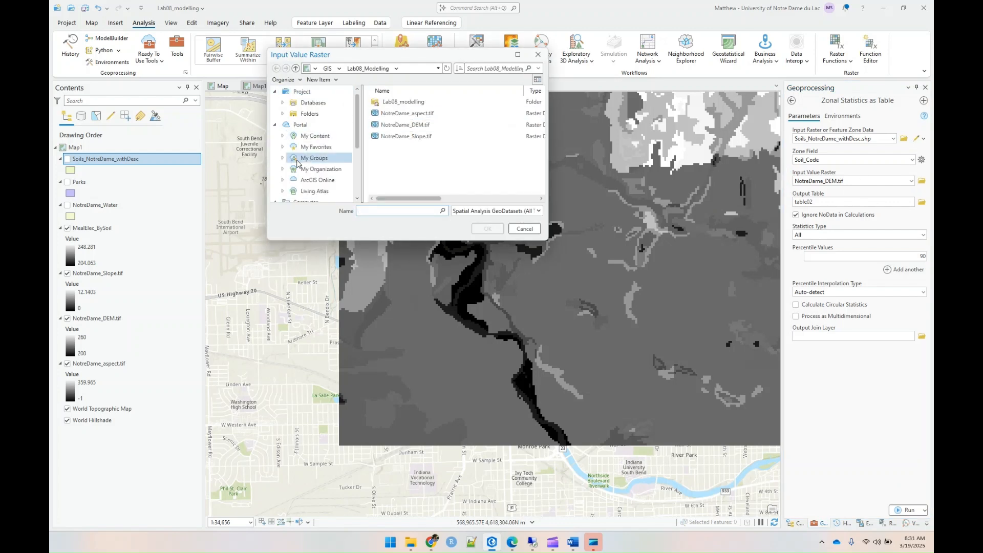
pyautogui.scroll(-3, 297, 163)
pyautogui.click(309, 130)
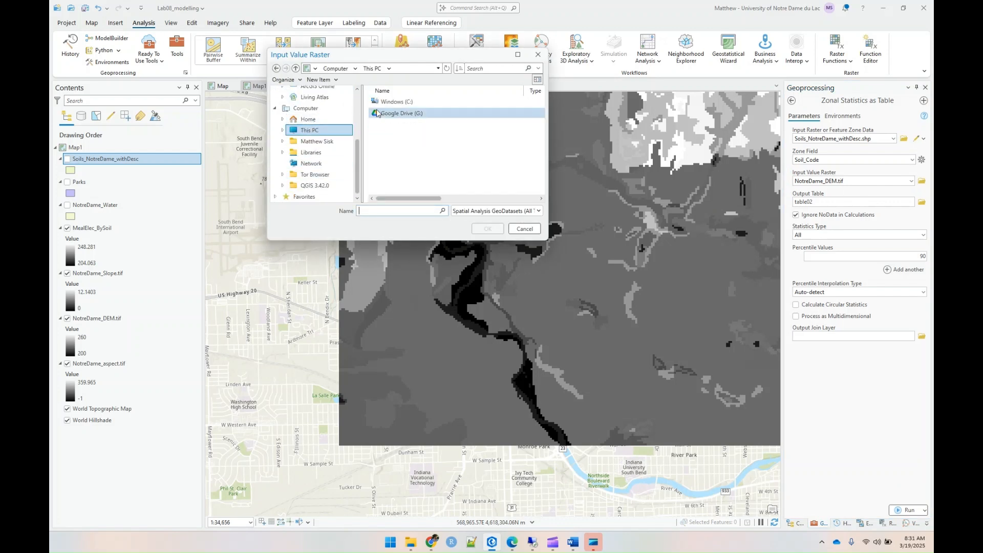
pyautogui.doubleClick(391, 101)
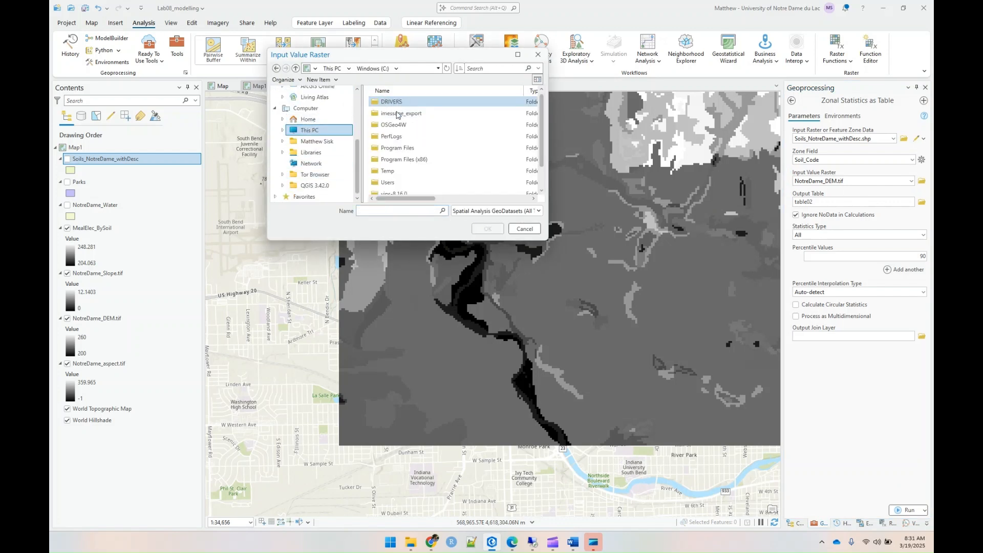
pyautogui.doubleClick(391, 172)
pyautogui.scroll(-2, 440, 170)
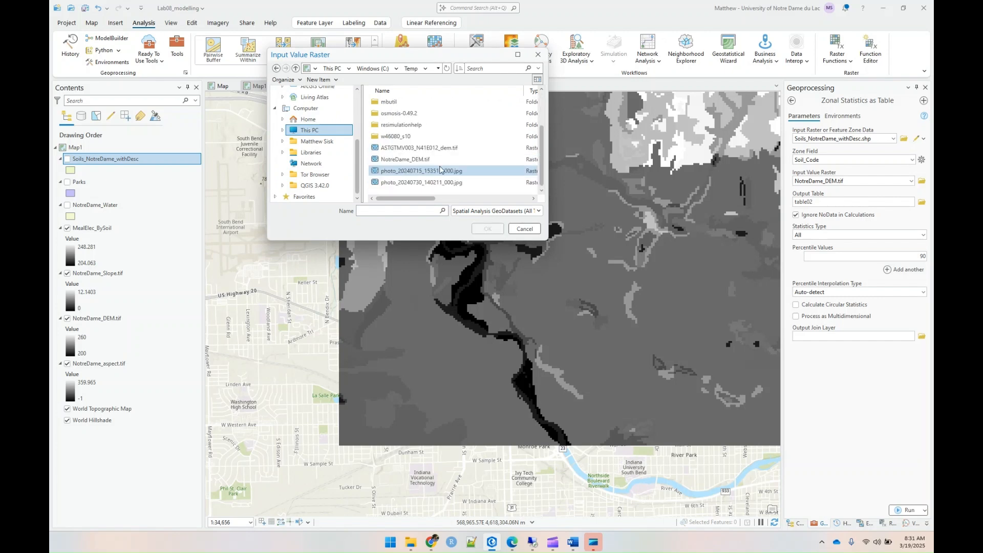
pyautogui.click(430, 160)
pyautogui.click(488, 229)
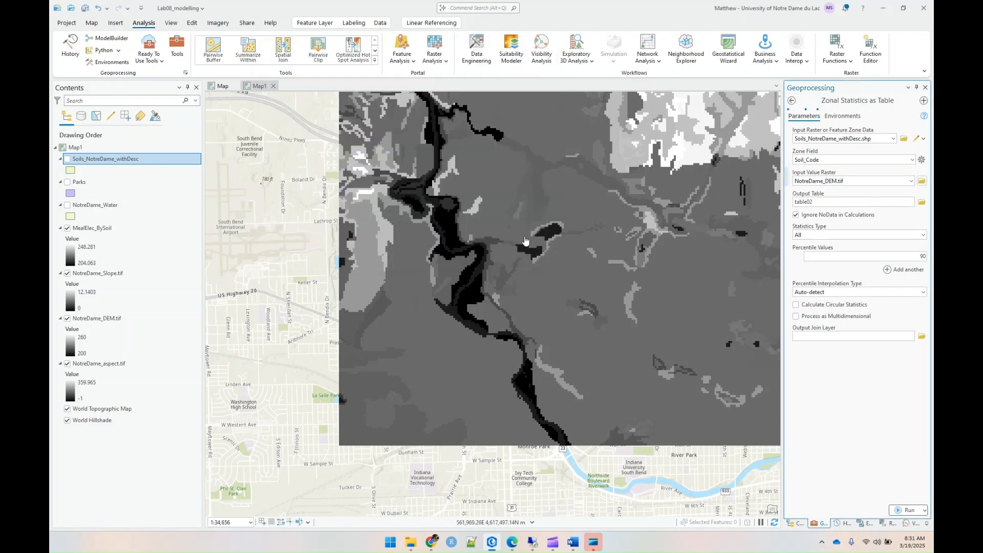
pyautogui.click(904, 510)
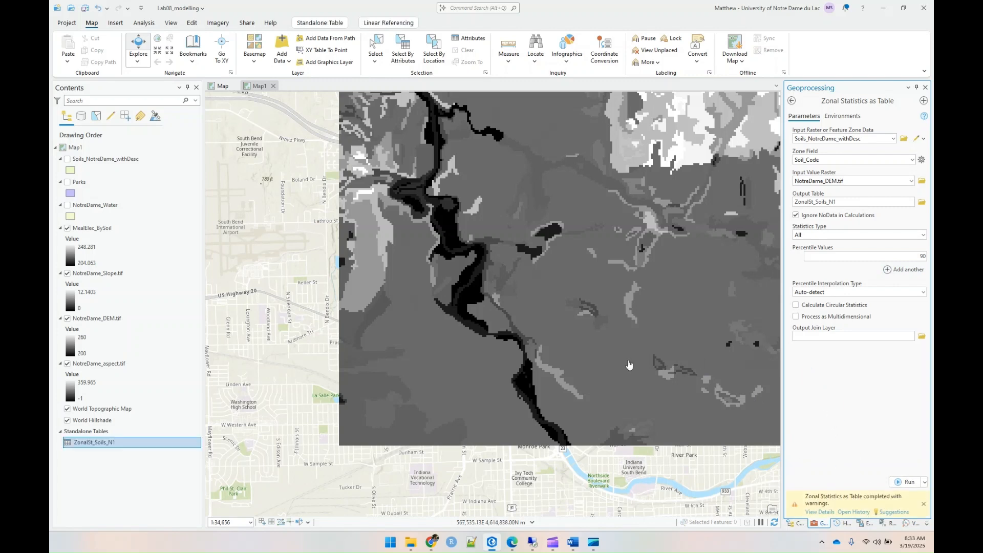
# Open the ZonalSt_Soils_N1 standalone table, examine its elevation statistics per soil code, and close it
pyautogui.click(97, 444)
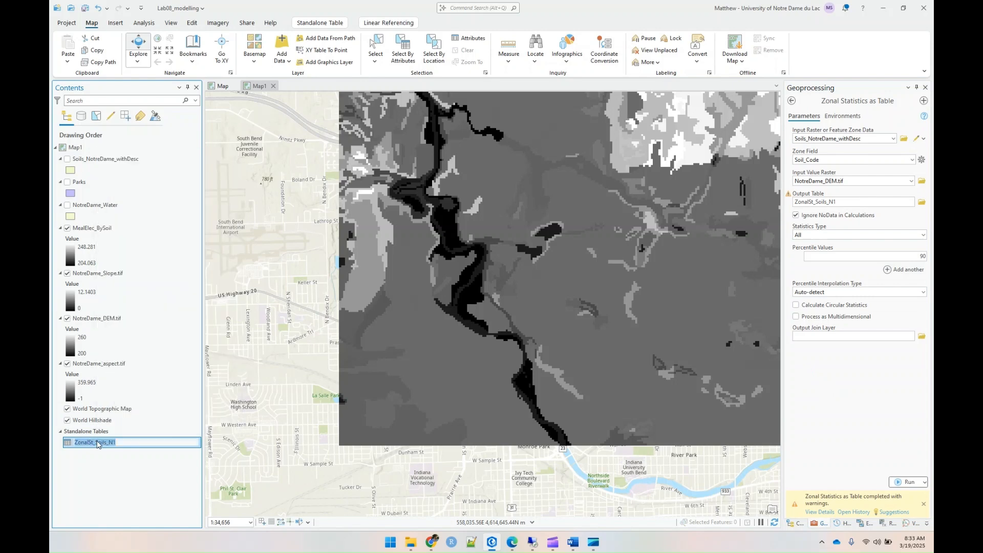
pyautogui.rightClick(97, 443)
pyautogui.click(85, 453)
pyautogui.rightClick(88, 449)
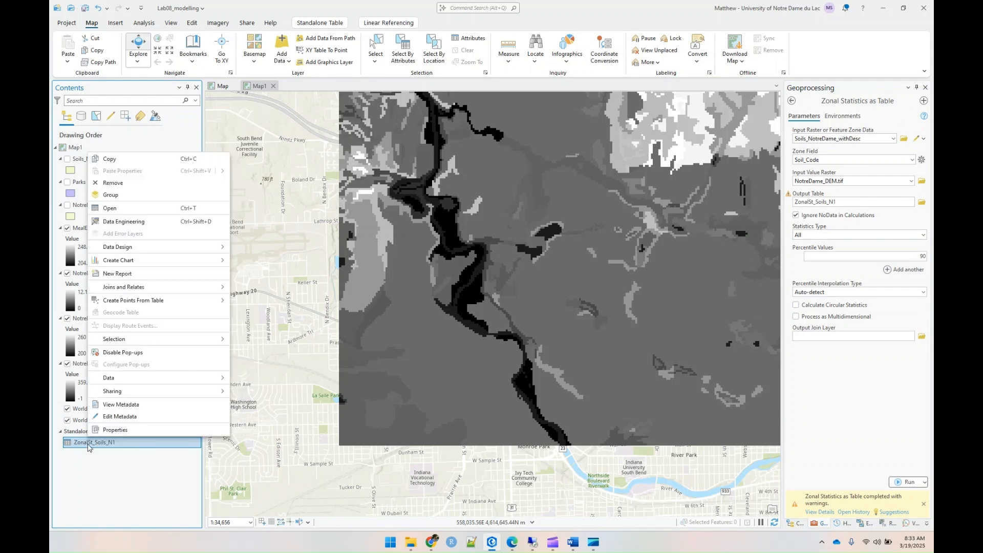
pyautogui.click(121, 214)
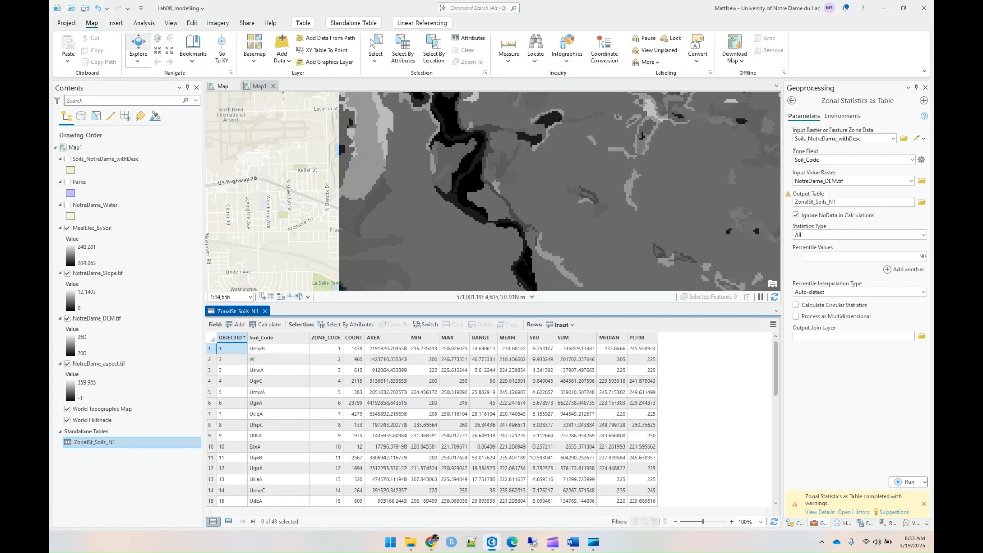
pyautogui.click(265, 312)
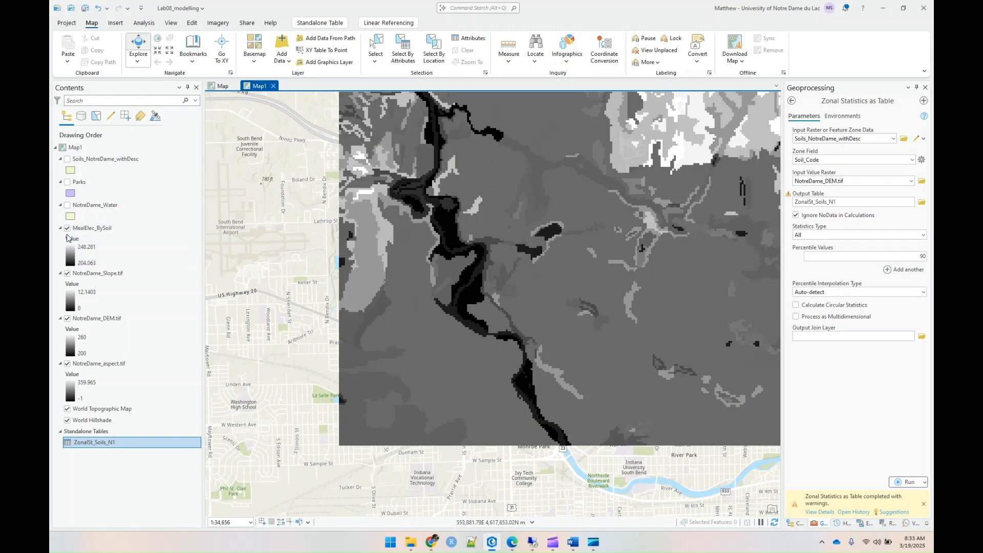
# Show the NotreDame_Water layer and hide the MealElec_BySoil, NotreDame_Slope.tif, NotreDame_DEM.tif and NotreDame_aspect.tif rasters
pyautogui.click(67, 205)
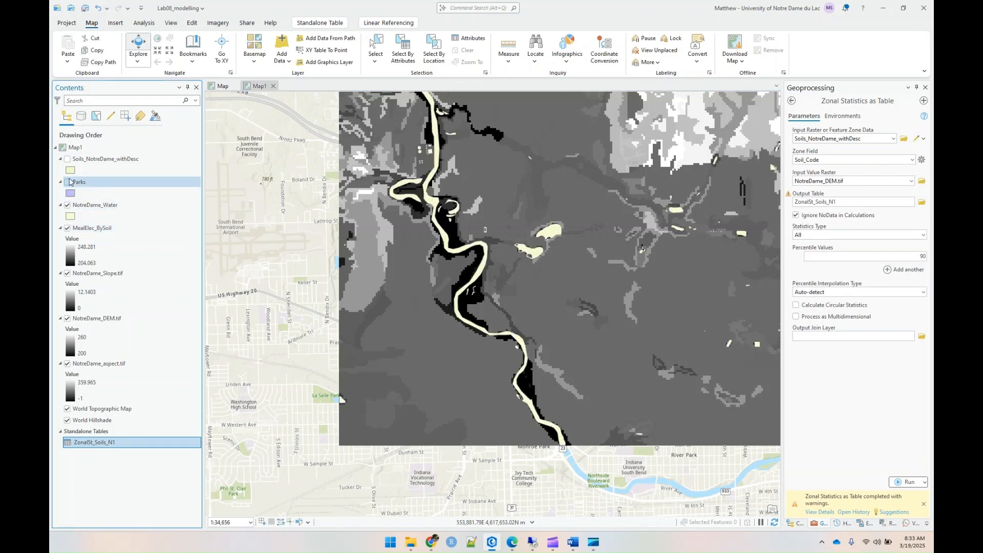
pyautogui.click(67, 228)
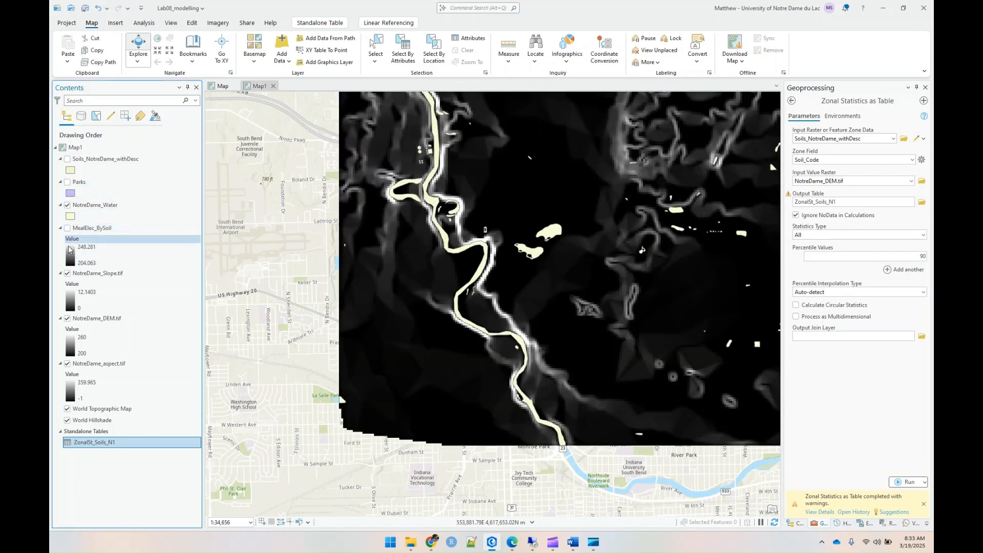
pyautogui.click(67, 273)
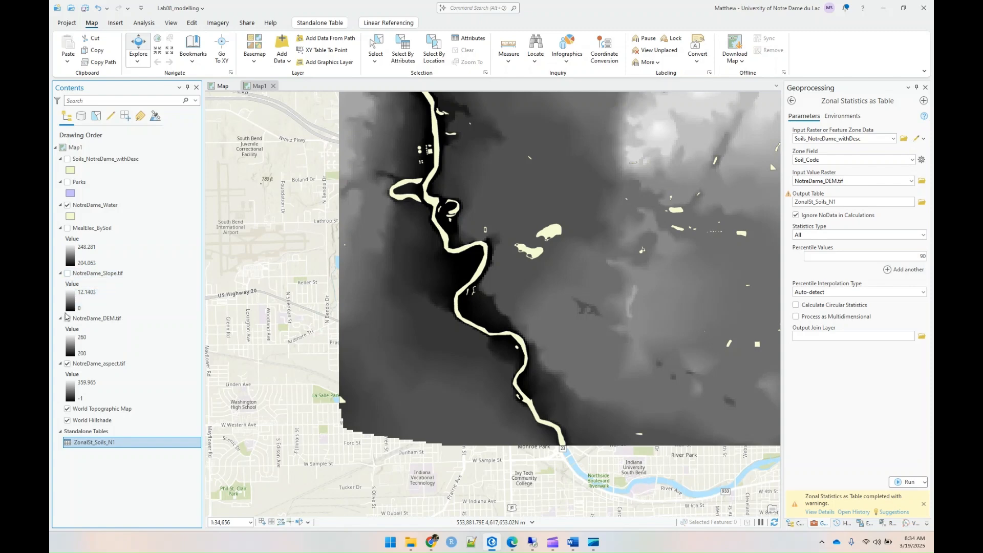
pyautogui.click(67, 318)
pyautogui.click(67, 363)
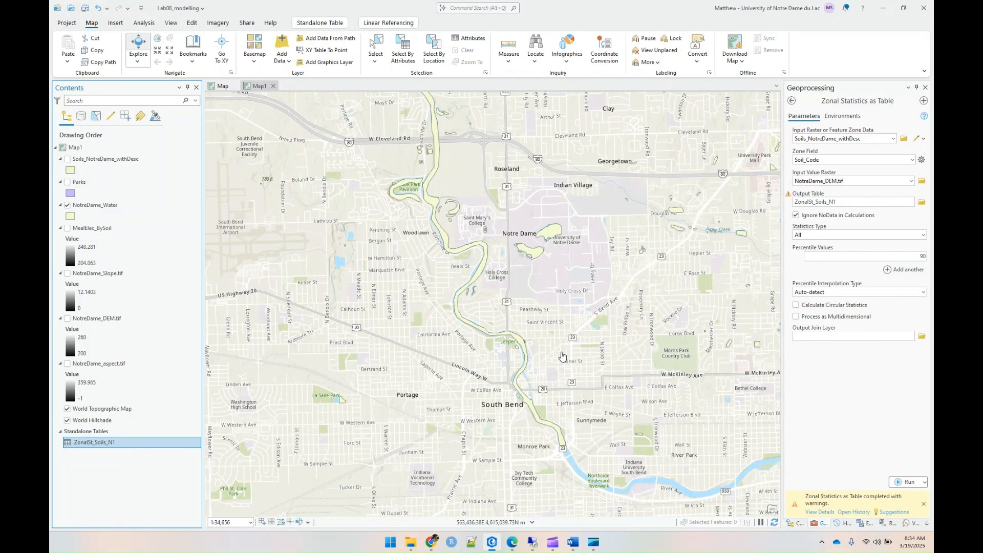
# Find the Euclidean Distance geoprocessing tool and set NotreDame_Water as its feature source data
pyautogui.click(144, 23)
pyautogui.click(176, 47)
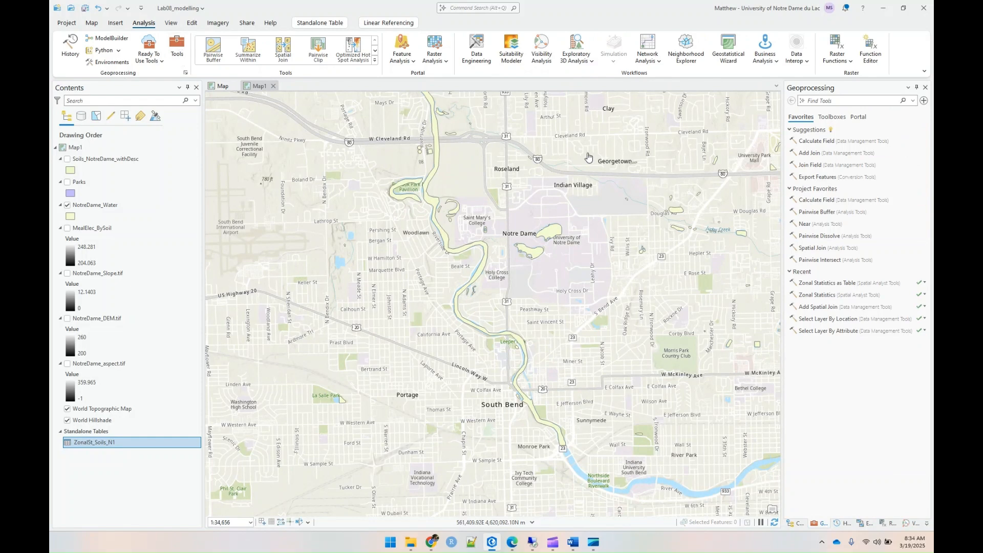
pyautogui.click(828, 102)
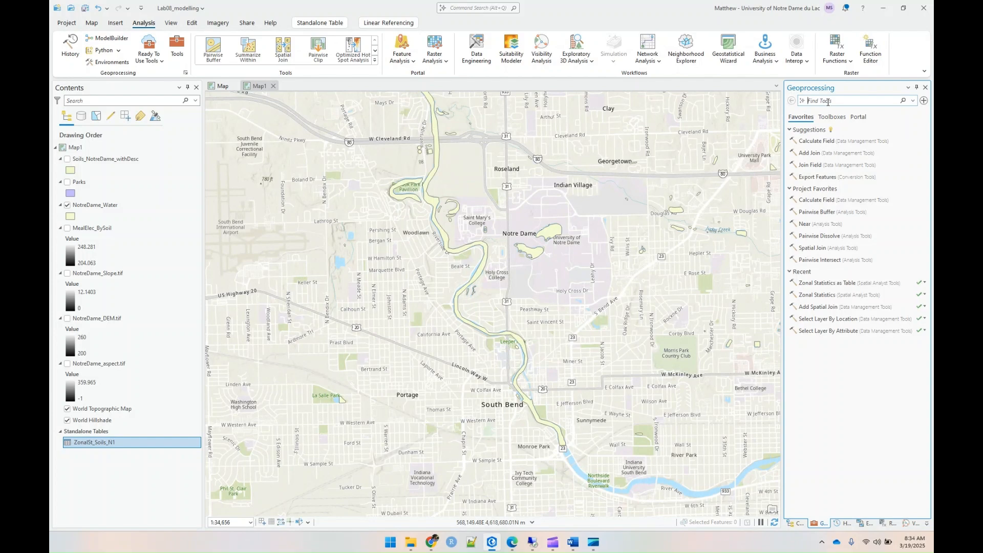
pyautogui.write('eucli')
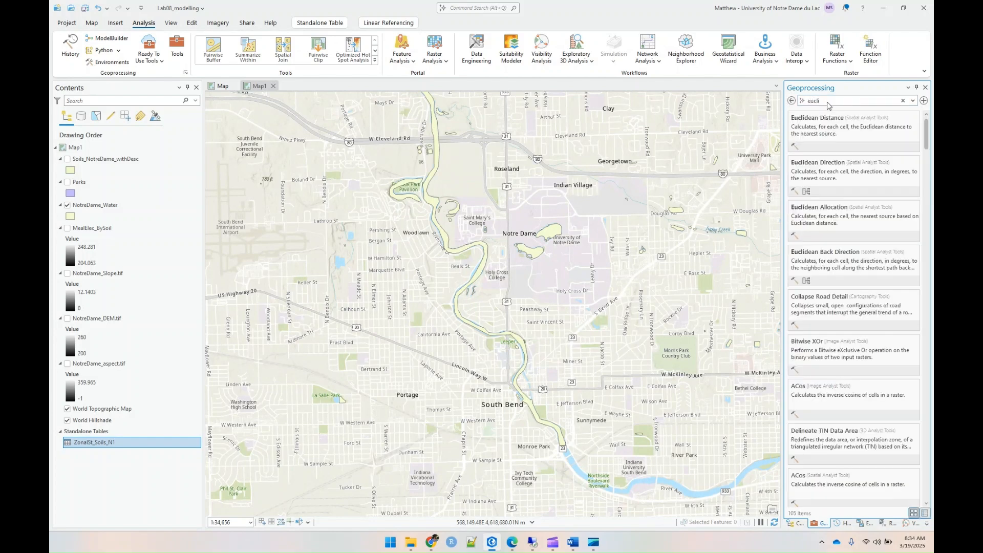
pyautogui.click(865, 132)
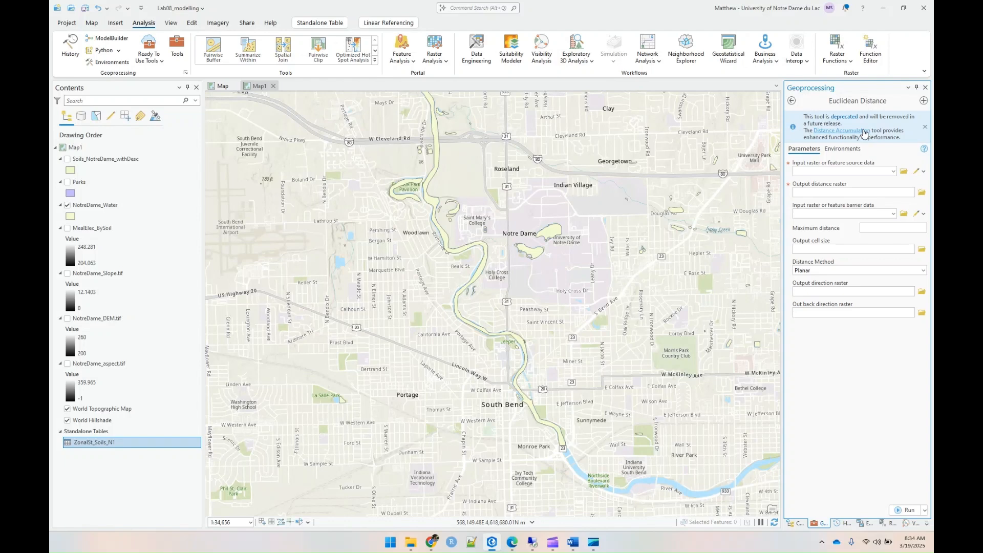
pyautogui.click(893, 173)
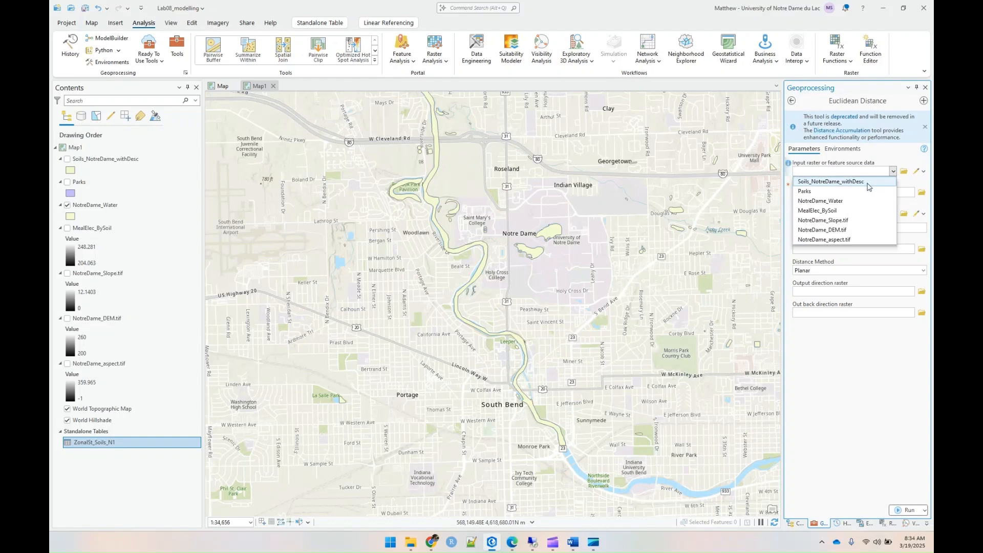
pyautogui.click(851, 201)
# Name the output distance raster Dist_To_Water and set the output cell size to 30
pyautogui.click(817, 193)
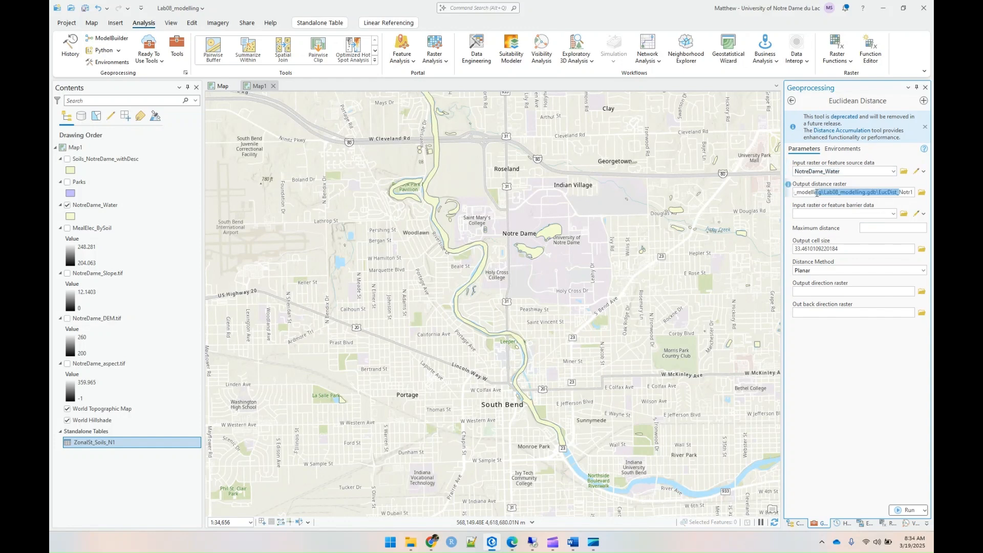
pyautogui.click(881, 194)
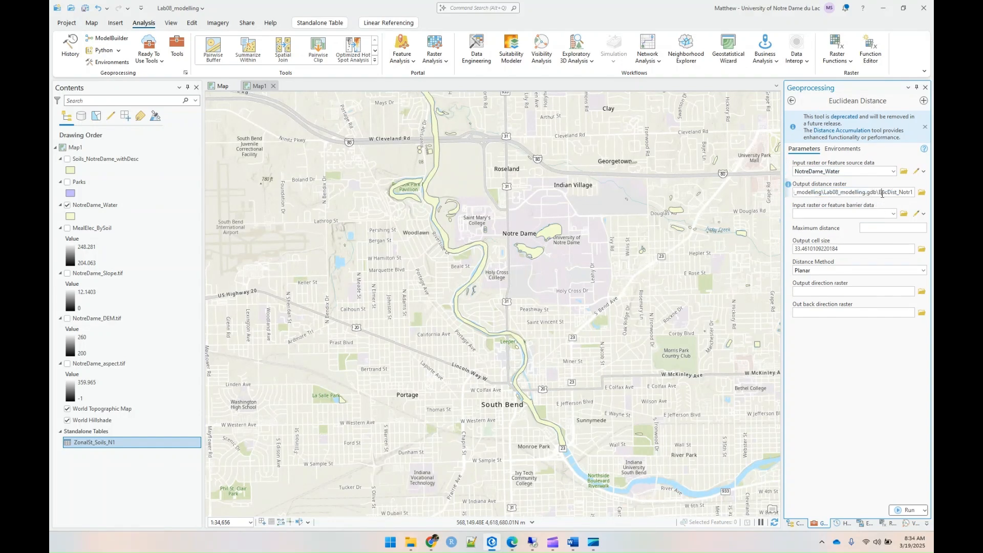
pyautogui.moveTo(881, 193); pyautogui.dragTo(914, 192)
pyautogui.write('Dis')
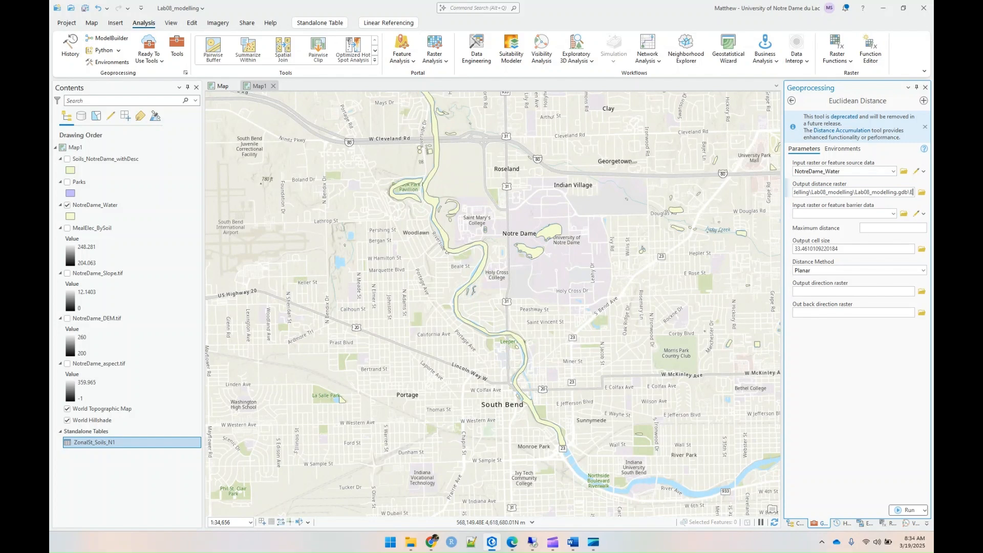
pyautogui.write('t_To_Water')
pyautogui.doubleClick(823, 250)
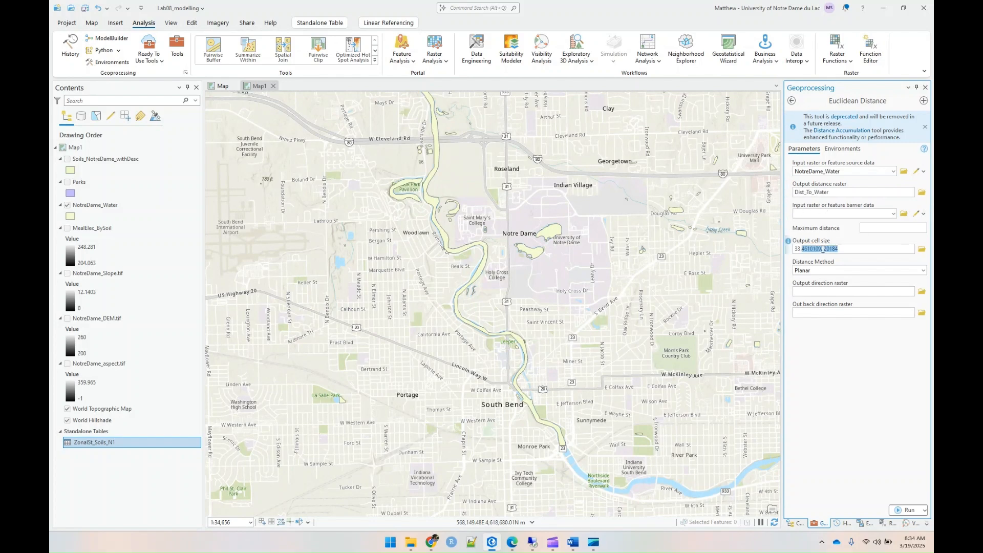
pyautogui.write('30')
# Set the Euclidean Distance processing extent to match NotreDame_DEM.tif and run the tool
pyautogui.click(840, 150)
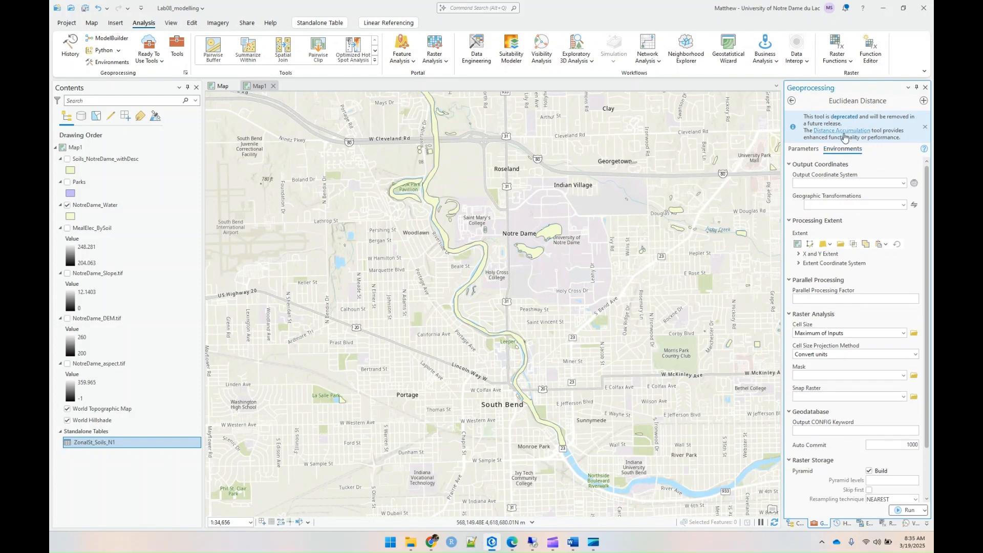
pyautogui.click(799, 255)
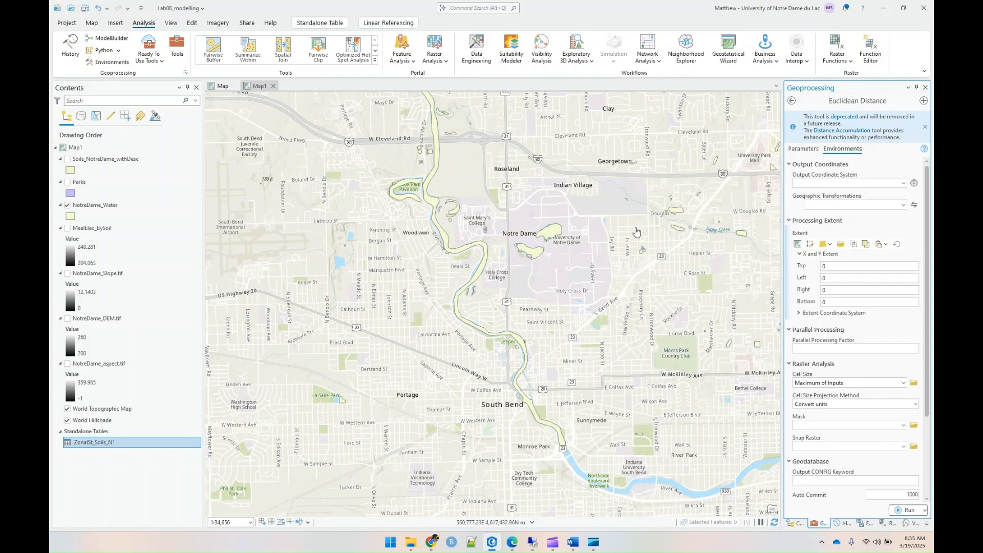
pyautogui.click(827, 245)
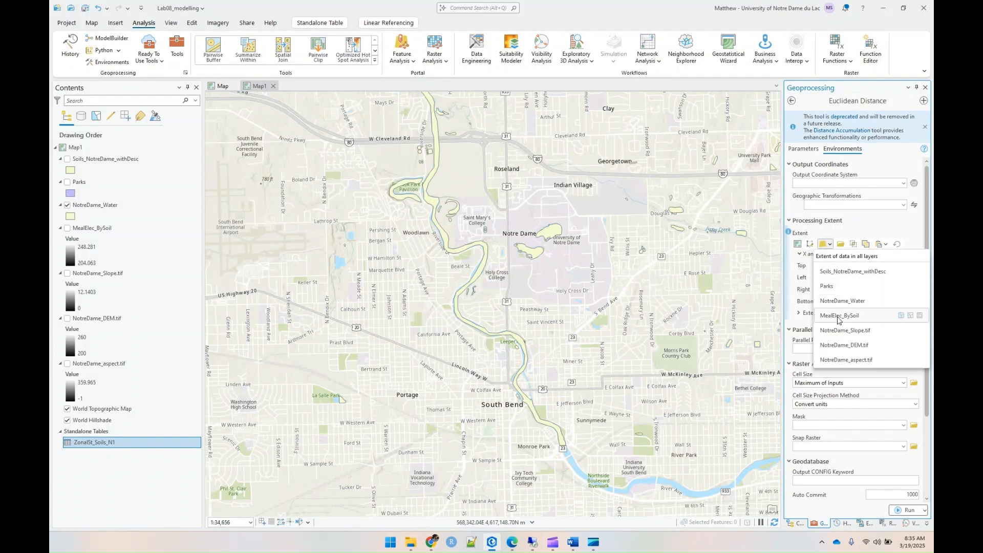
pyautogui.click(836, 346)
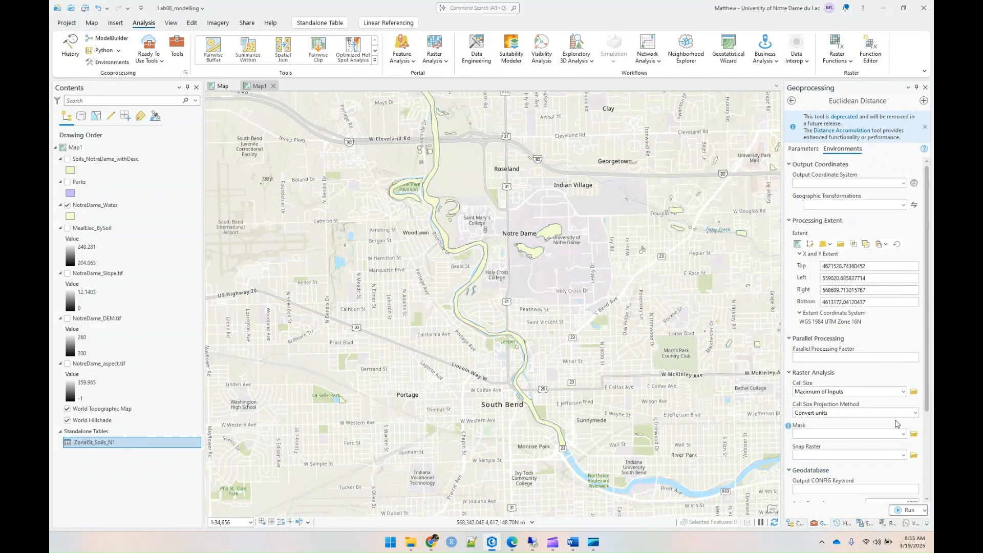
pyautogui.click(907, 511)
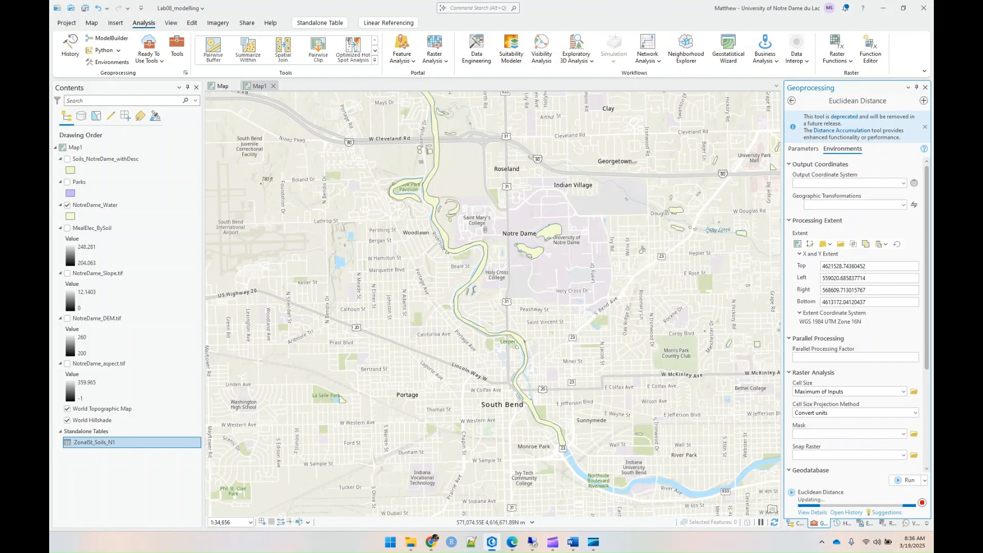
# Examine the messages, environments and parameters in the details of the running Euclidean Distance job
pyautogui.click(814, 512)
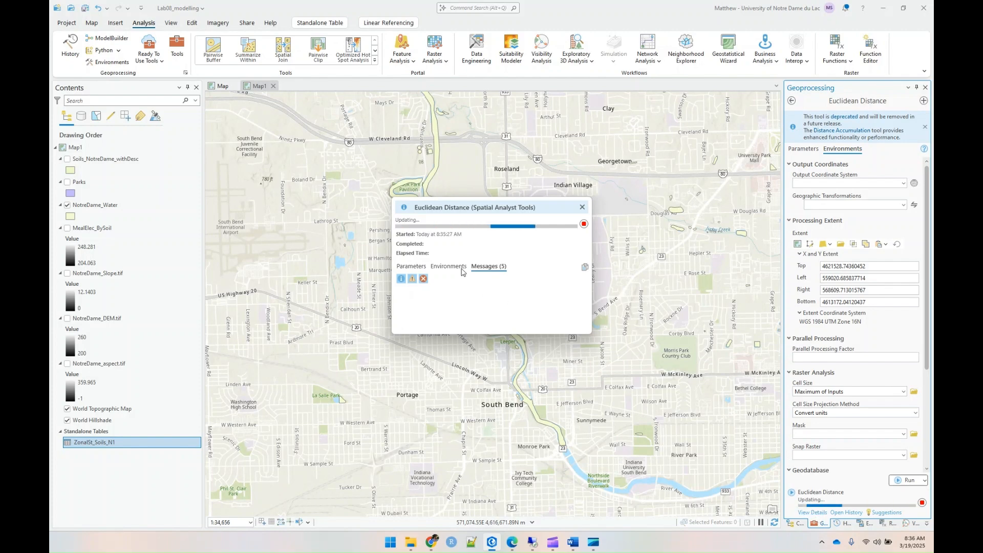
pyautogui.click(497, 269)
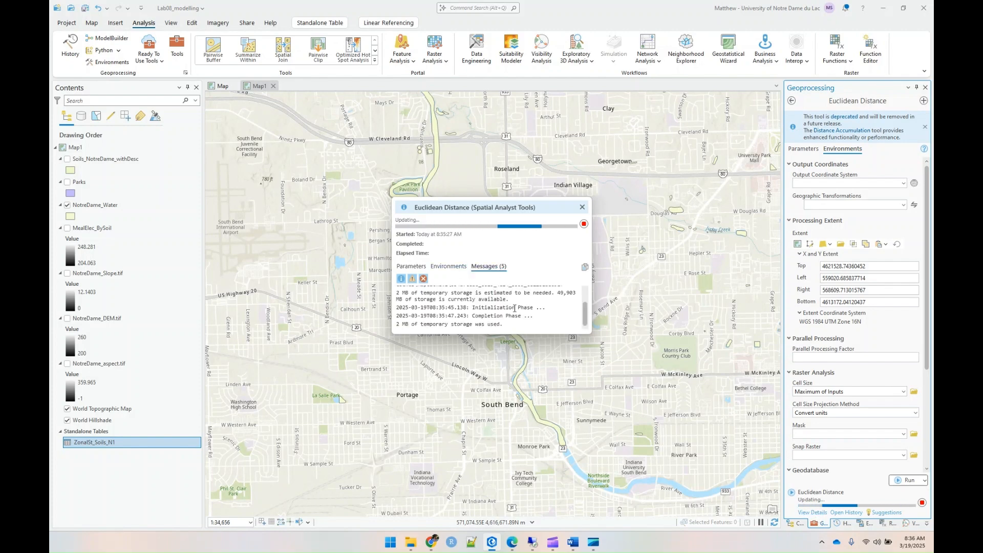
pyautogui.scroll(2, 516, 308)
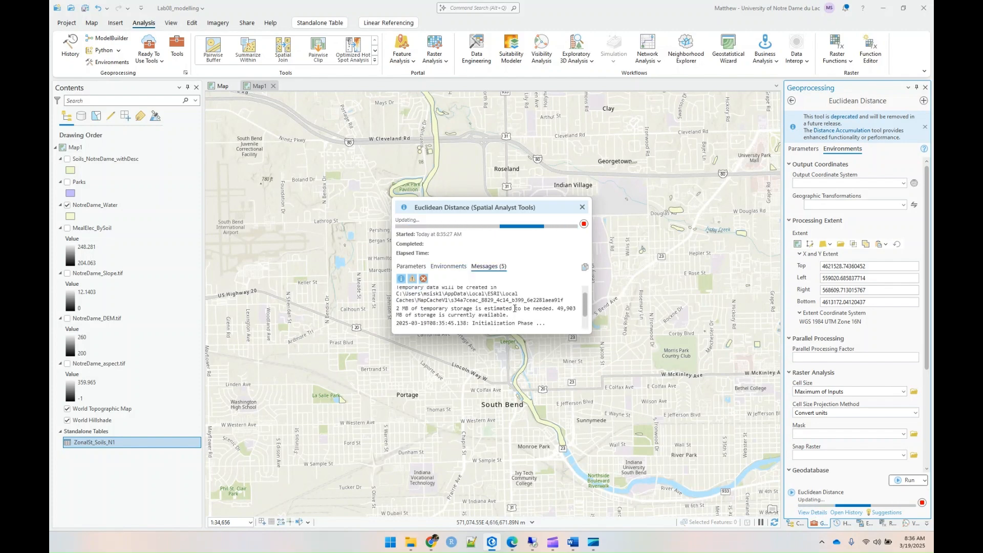
pyautogui.scroll(1, 515, 308)
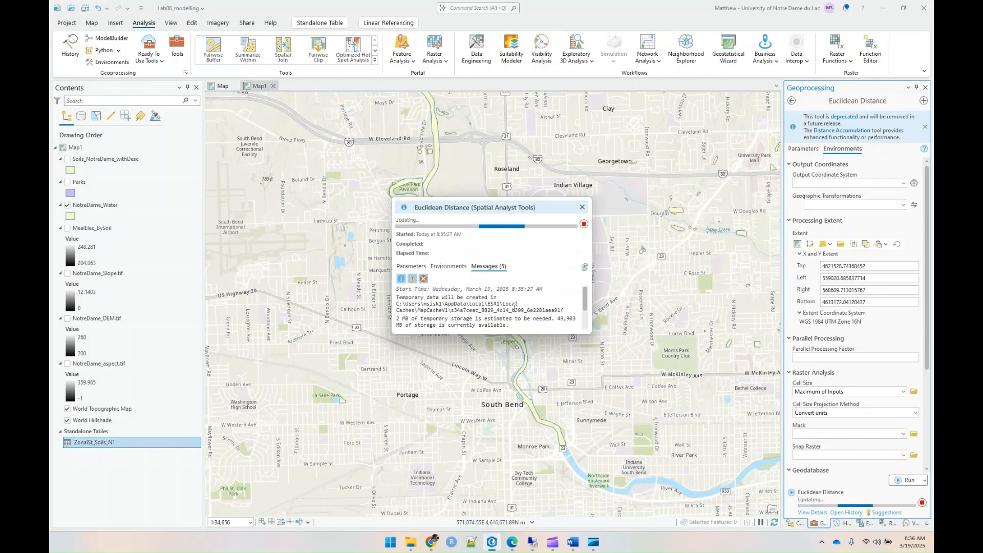
pyautogui.scroll(-3, 515, 309)
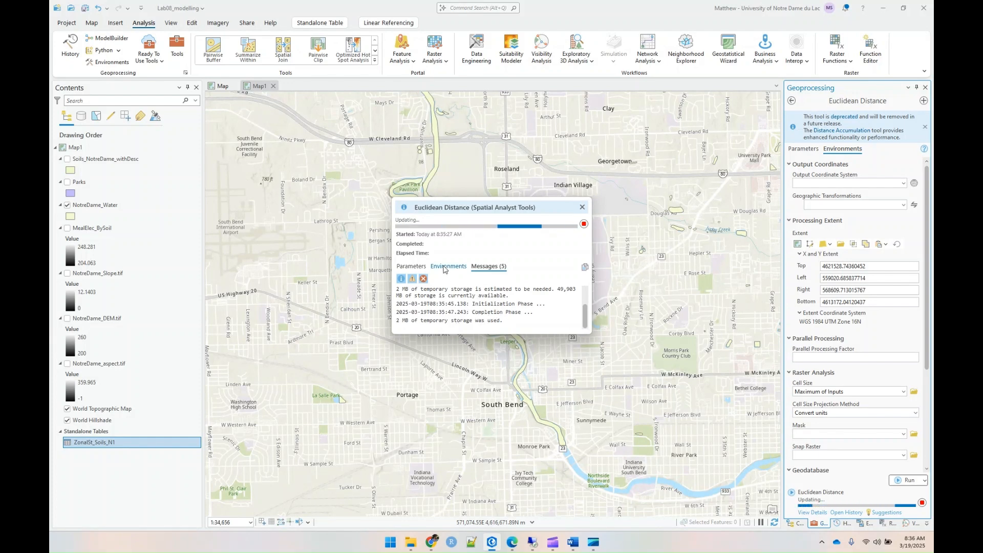
pyautogui.click(445, 267)
pyautogui.click(405, 267)
pyautogui.scroll(-1, 471, 299)
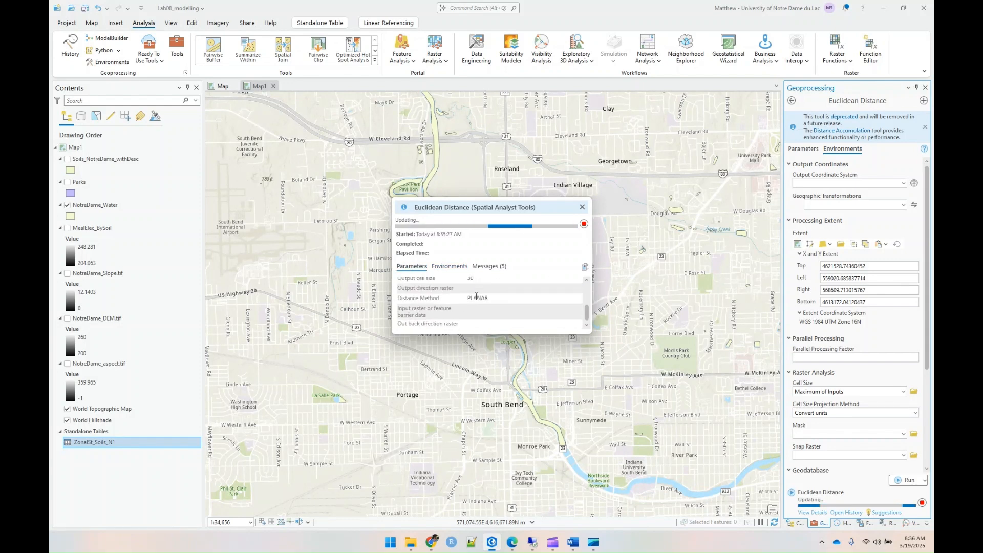
# Check the remaining Euclidean Distance parameters, close the job details and view the resulting distance raster on the map
pyautogui.scroll(-1, 476, 297)
pyautogui.scroll(-2, 477, 297)
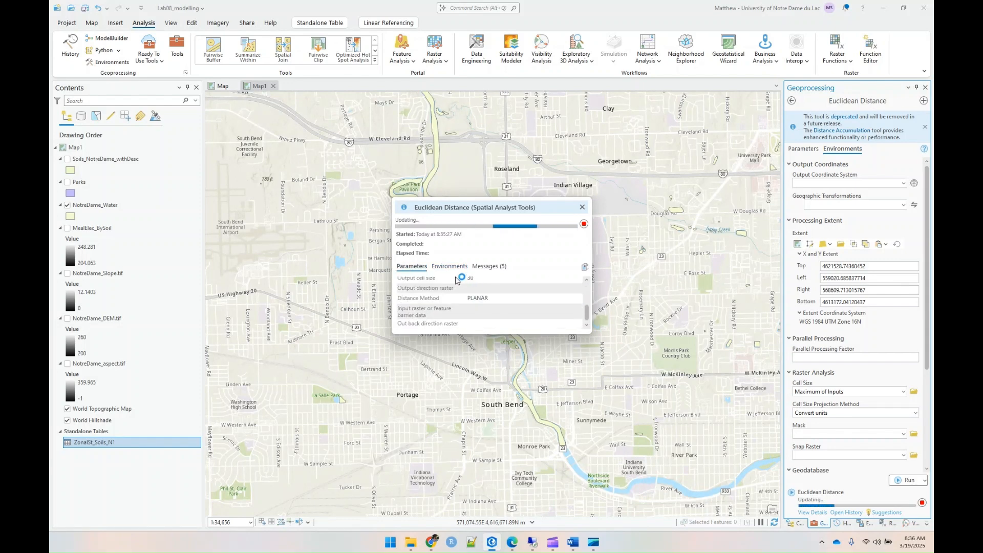
pyautogui.click(582, 208)
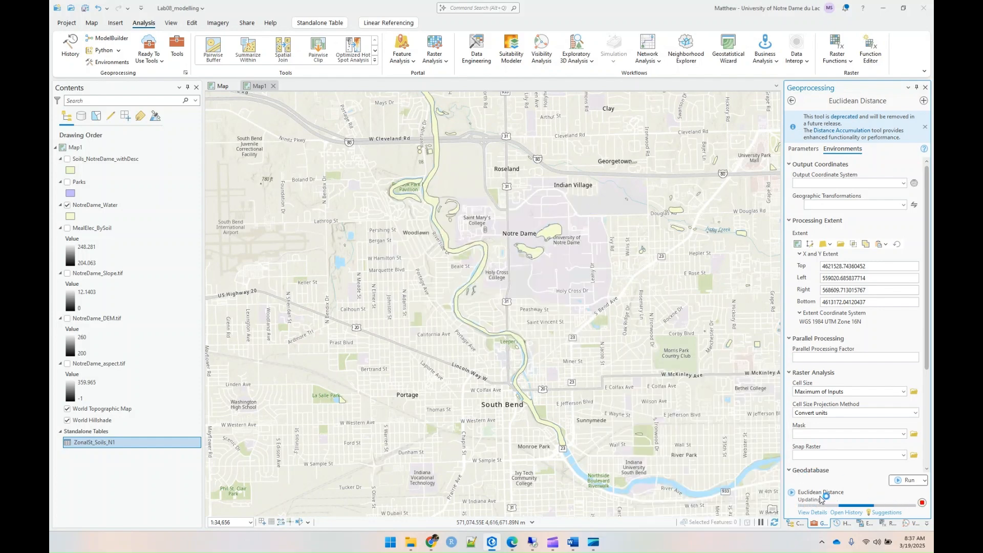
pyautogui.moveTo(881, 516)
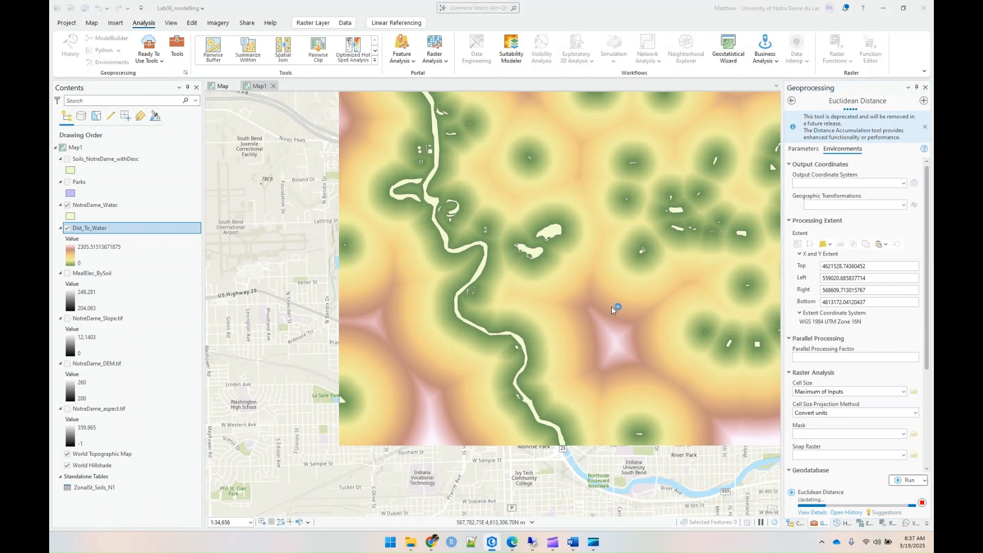
pyautogui.moveTo(611, 306); pyautogui.dragTo(463, 353)
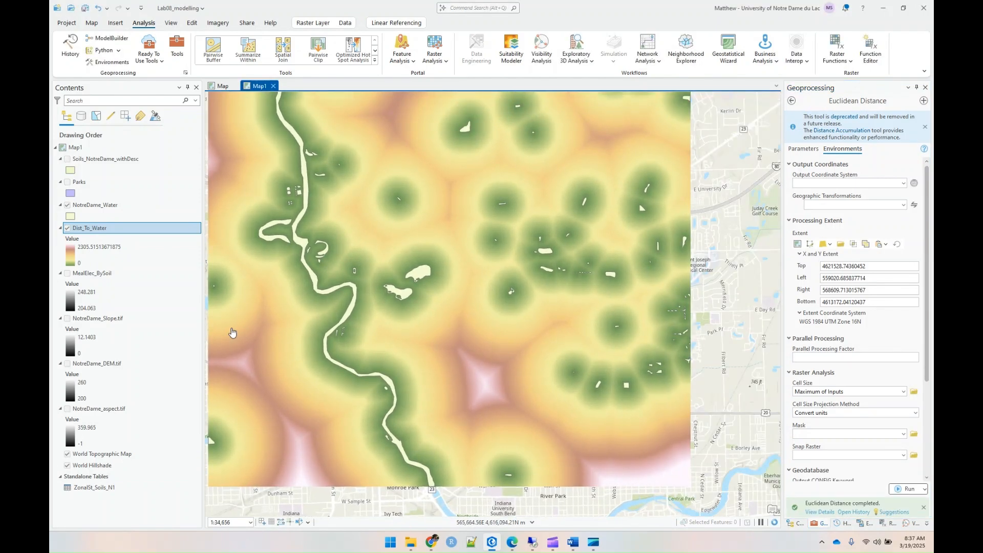
# Show the NotreDame_DEM.tif layer and hide Dist_To_Water to compare the extents of the two rasters
pyautogui.click(66, 364)
pyautogui.click(67, 365)
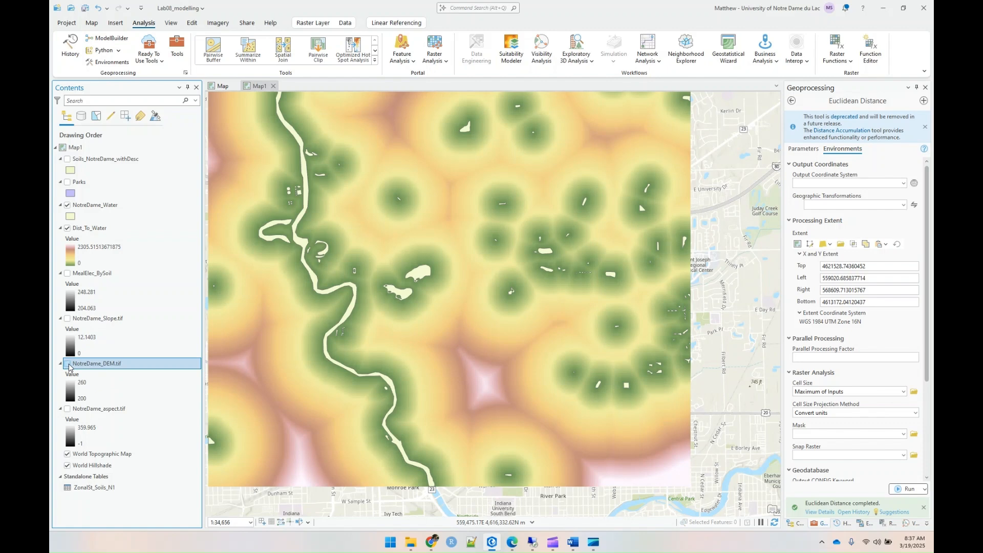
pyautogui.click(68, 368)
pyautogui.moveTo(480, 300); pyautogui.dragTo(527, 333)
pyautogui.scroll(-2, 572, 313)
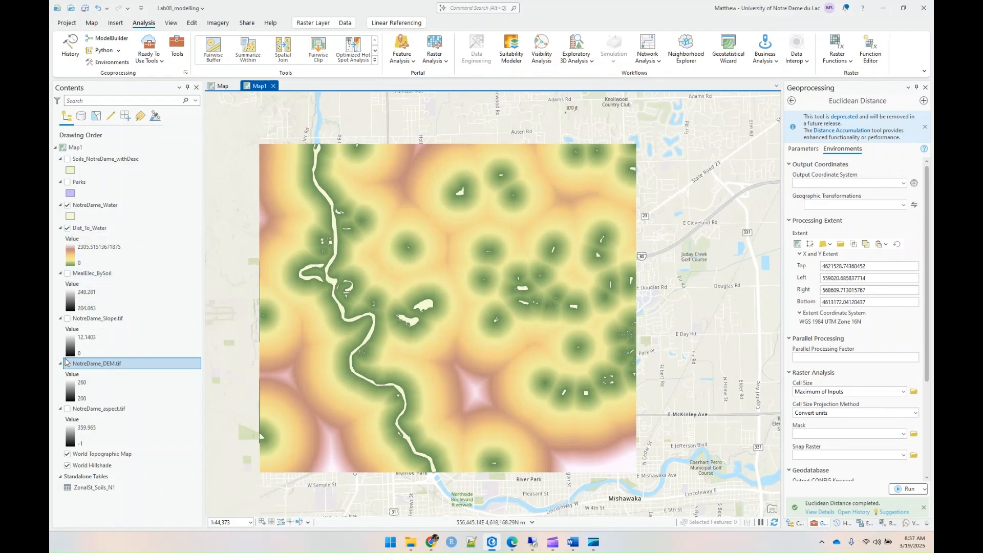
pyautogui.click(66, 363)
pyautogui.click(67, 229)
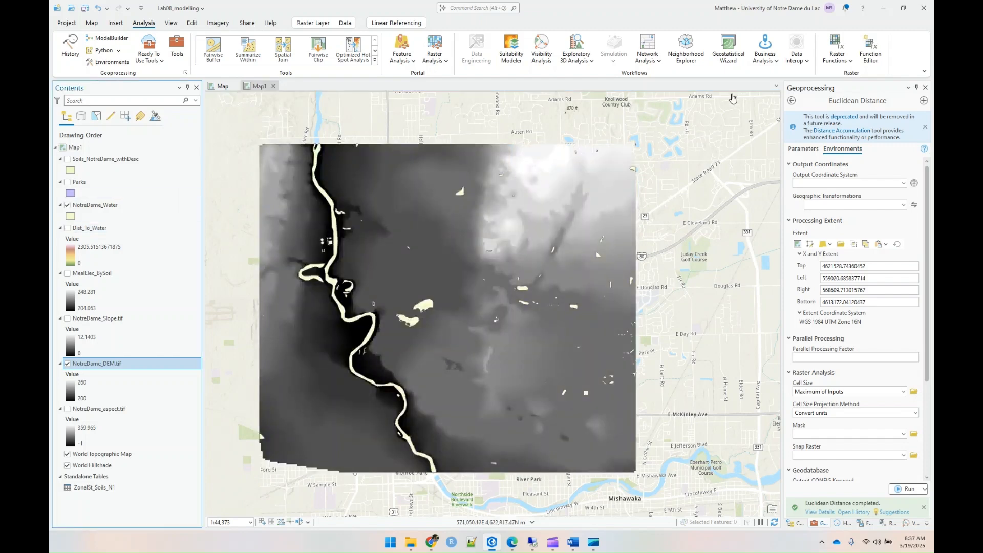
# Find the Cost Distance geoprocessing tool and set NotreDame_Water as its feature source data
pyautogui.click(791, 102)
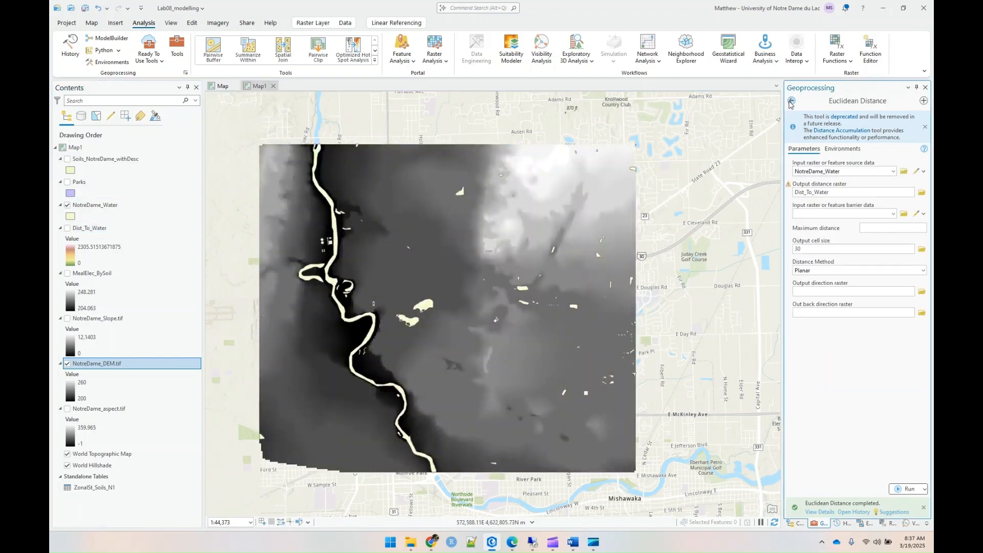
pyautogui.click(790, 102)
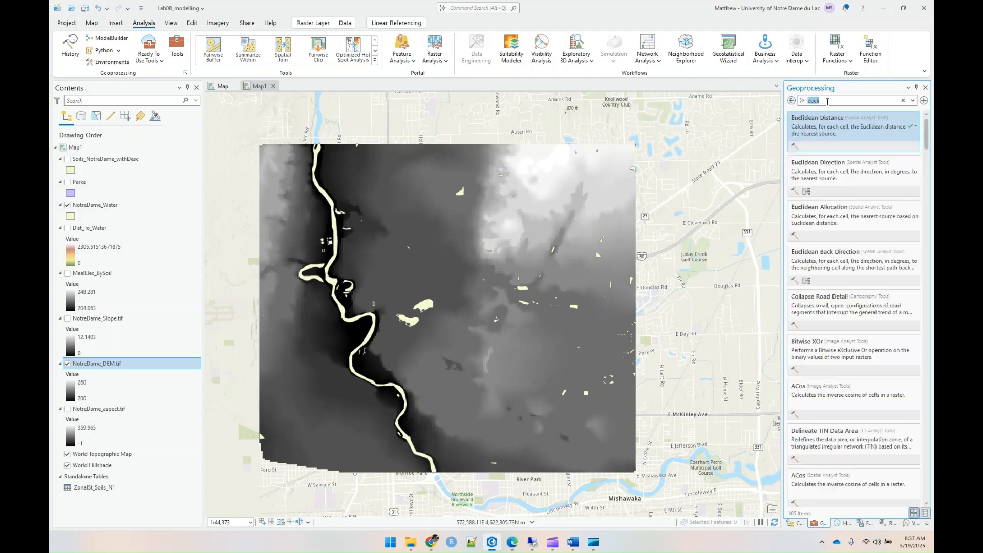
pyautogui.moveTo(642, 108); pyautogui.dragTo(322, 71)
pyautogui.moveTo(591, 229); pyautogui.dragTo(822, 289)
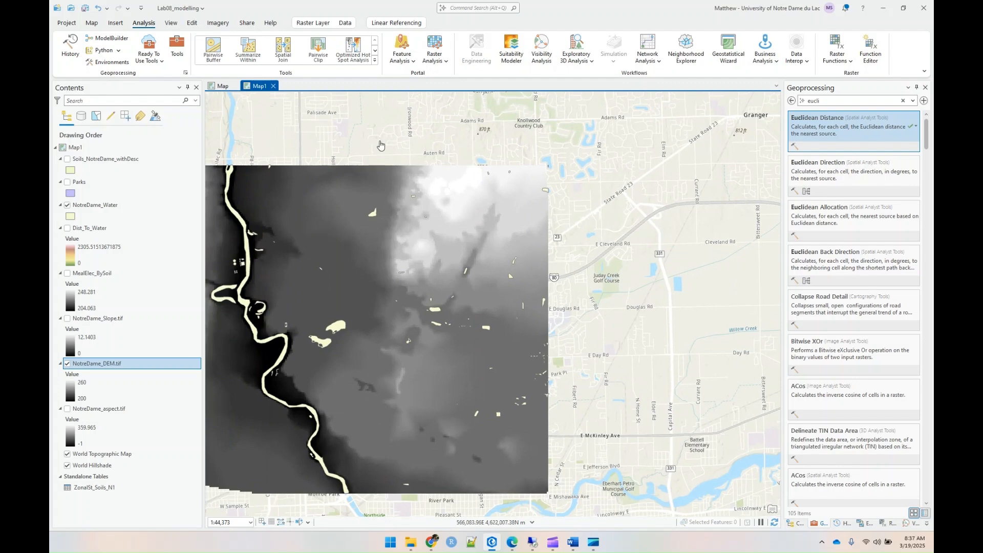
pyautogui.click(792, 100)
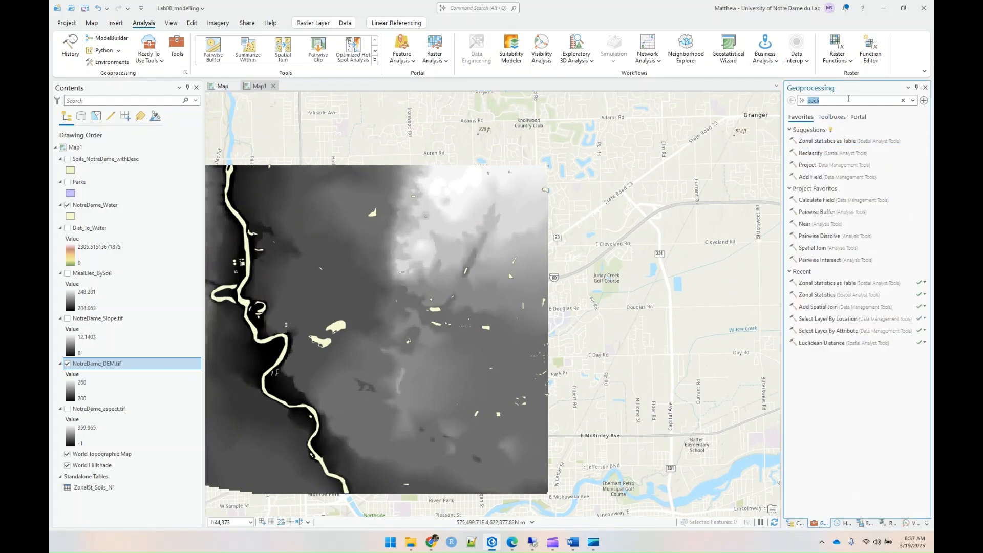
pyautogui.write('cost')
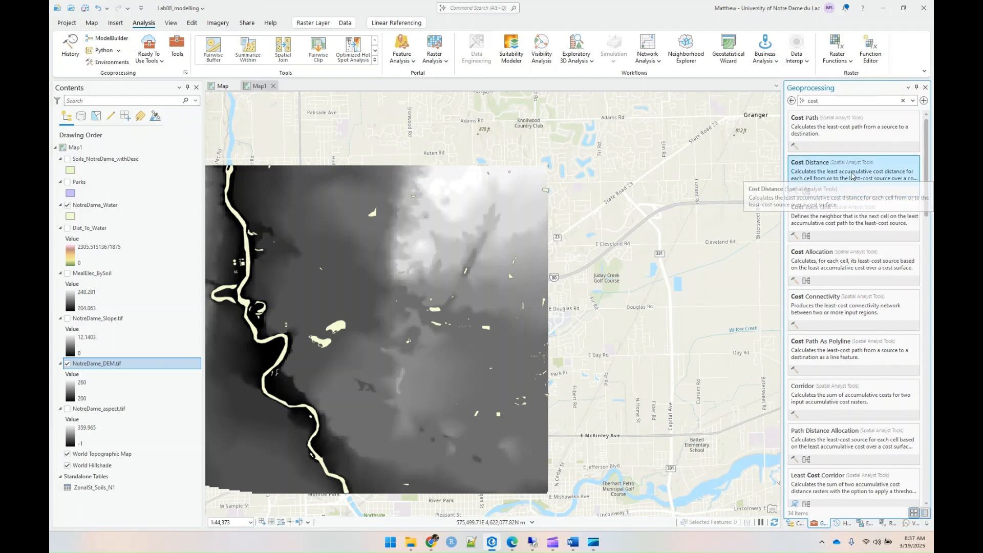
pyautogui.click(852, 176)
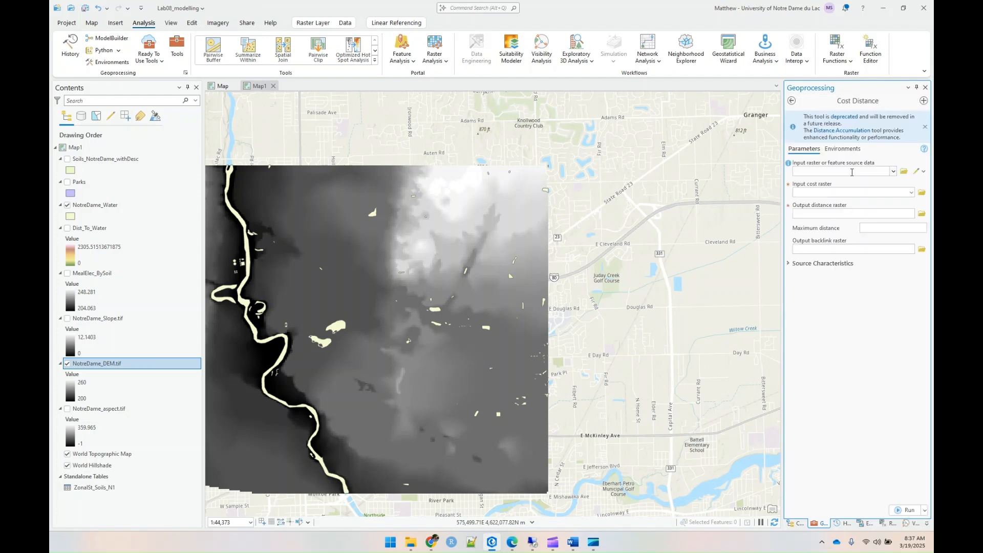
pyautogui.click(893, 172)
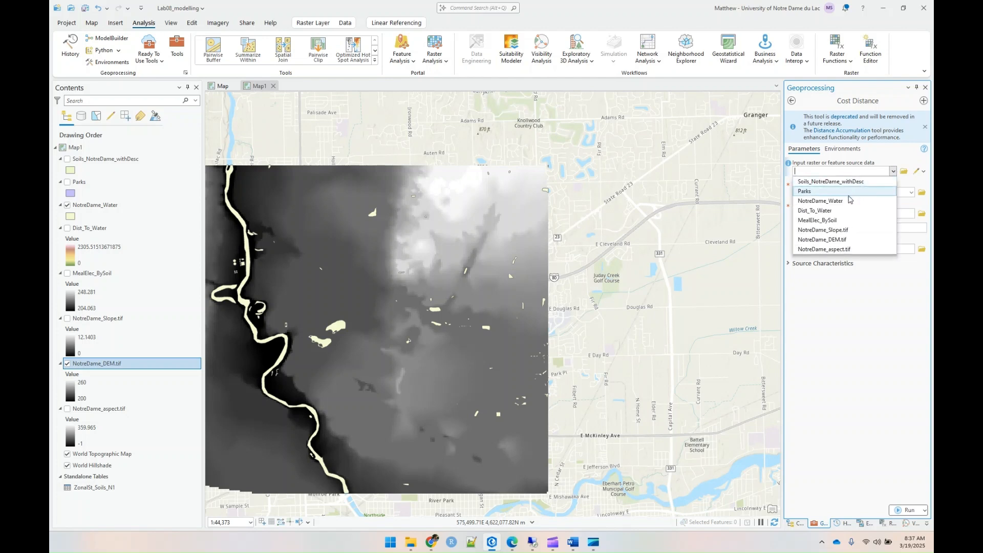
pyautogui.click(874, 201)
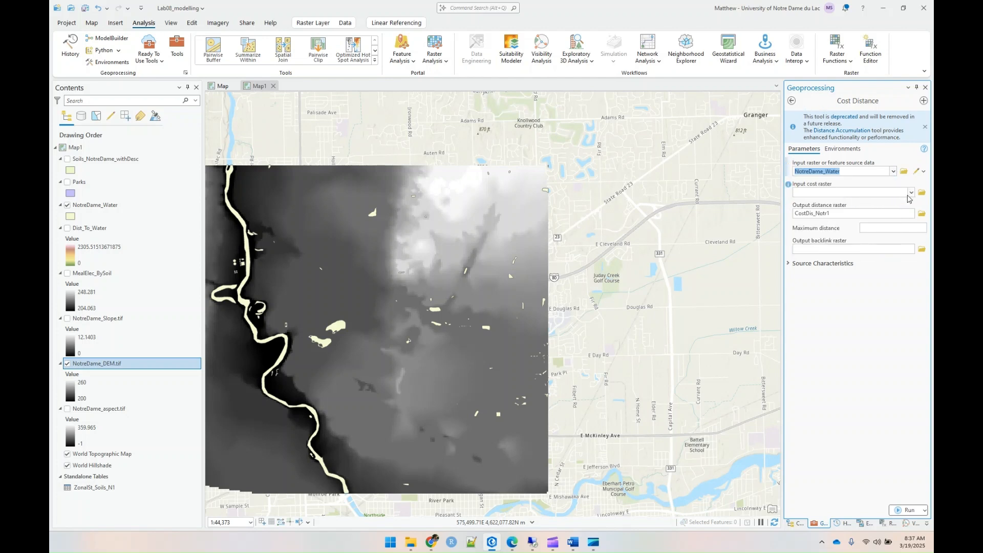
# Set NotreDame_Slope.tif as the Cost Distance input cost raster and name the output distance raster CostDist_toWater
pyautogui.click(907, 194)
pyautogui.click(915, 195)
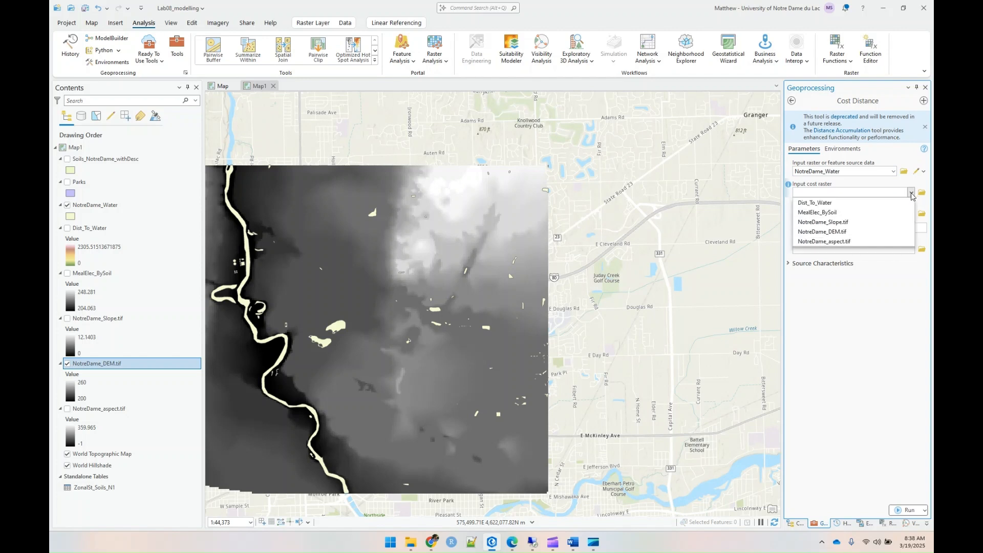
pyautogui.click(848, 227)
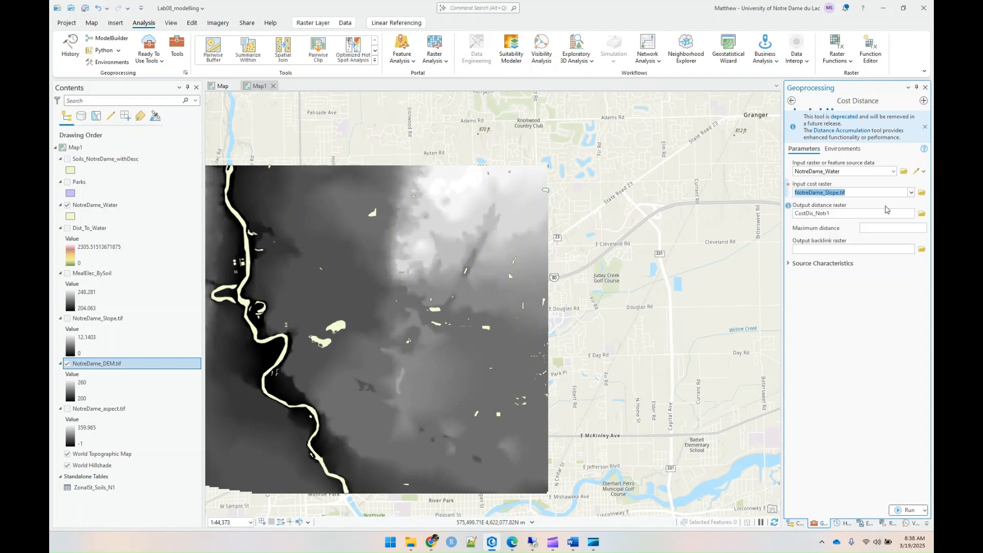
pyautogui.click(826, 214)
pyautogui.click(881, 215)
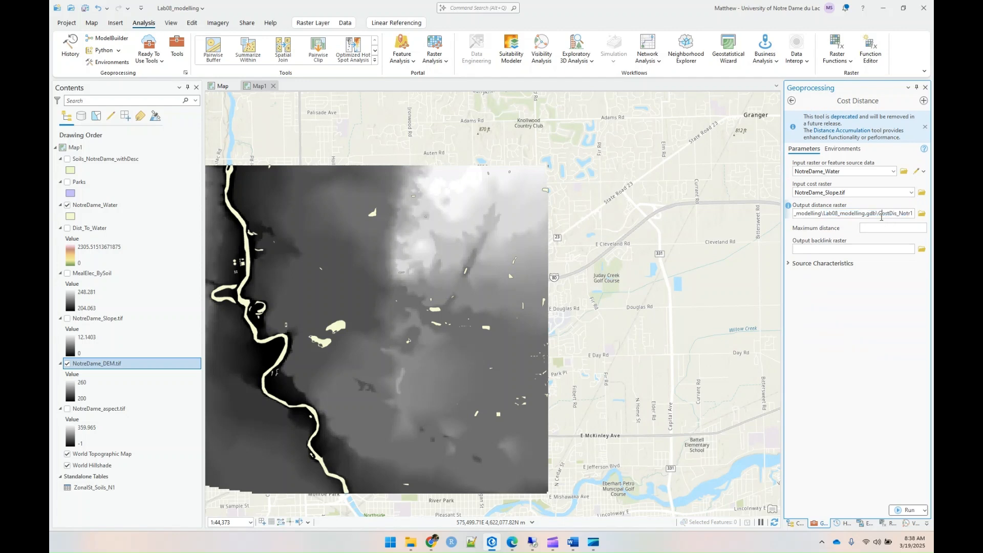
pyautogui.moveTo(879, 218); pyautogui.dragTo(929, 219)
pyautogui.press('BackSpace')
pyautogui.write('CostD')
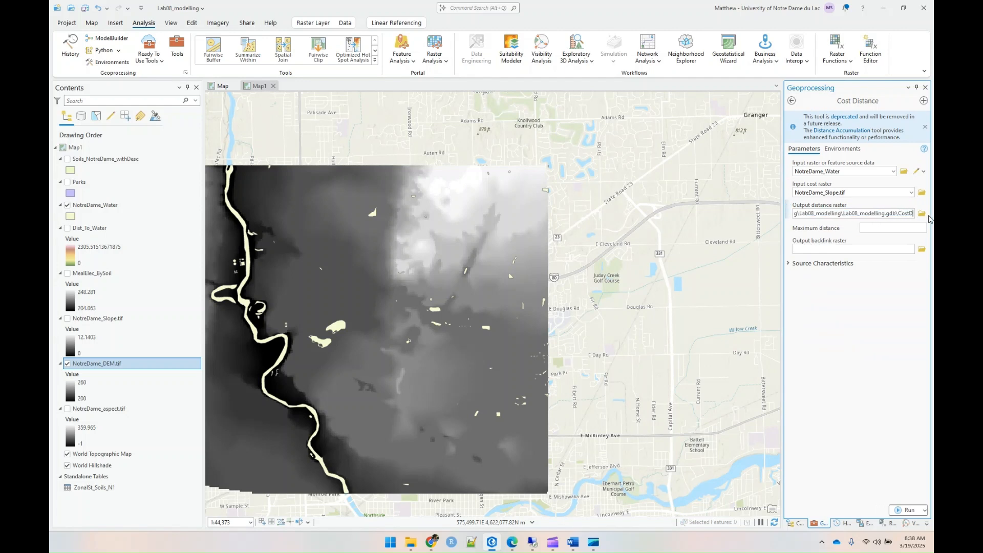
pyautogui.write('ist_toWater')
# Set the Cost Distance processing extent to match NotreDame_DEM.tif and run the tool
pyautogui.click(836, 153)
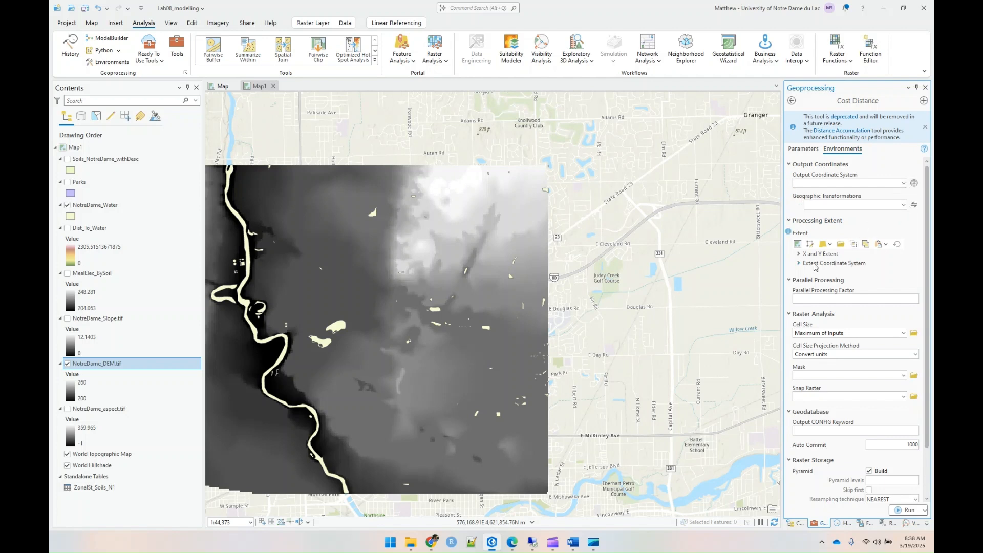
pyautogui.click(828, 244)
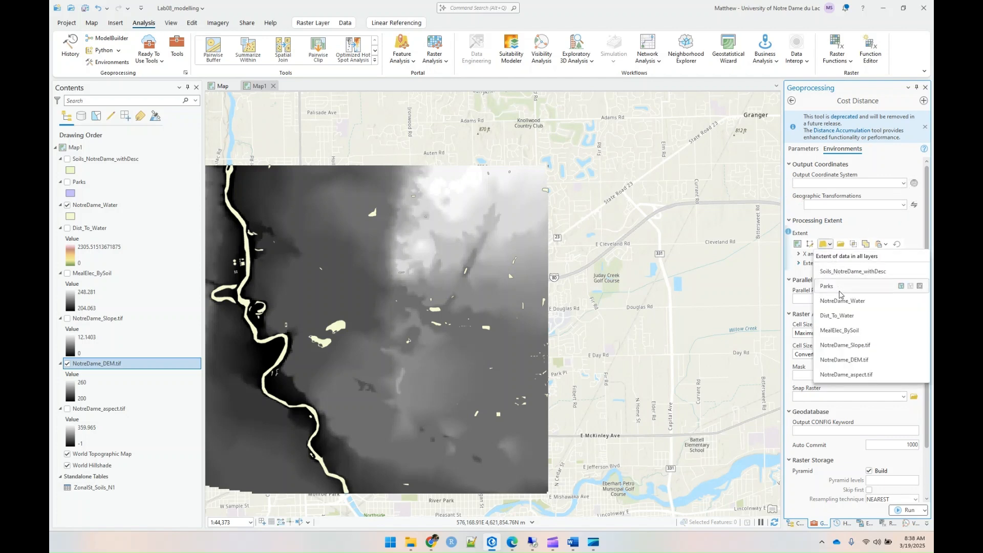
pyautogui.click(840, 358)
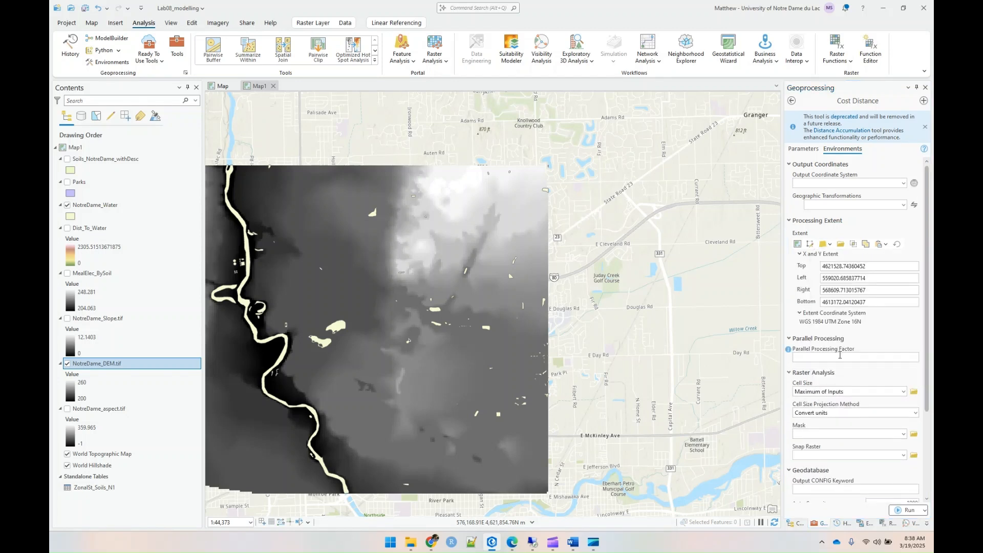
pyautogui.click(905, 510)
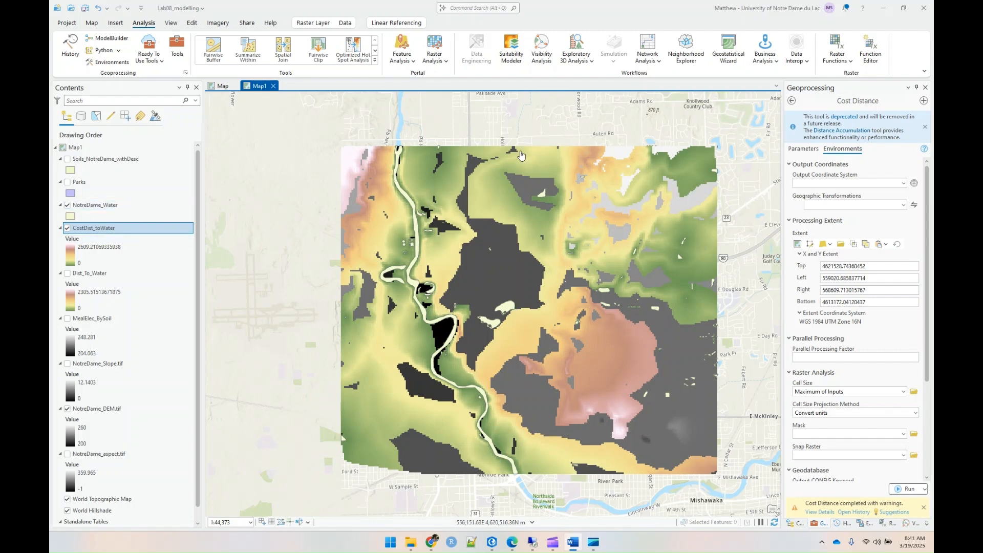
# Find the Image Analyst Raster Calculator tool and enter the map algebra expression "NotreDame_Slope.tif"+.001
pyautogui.click(175, 45)
pyautogui.doubleClick(826, 102)
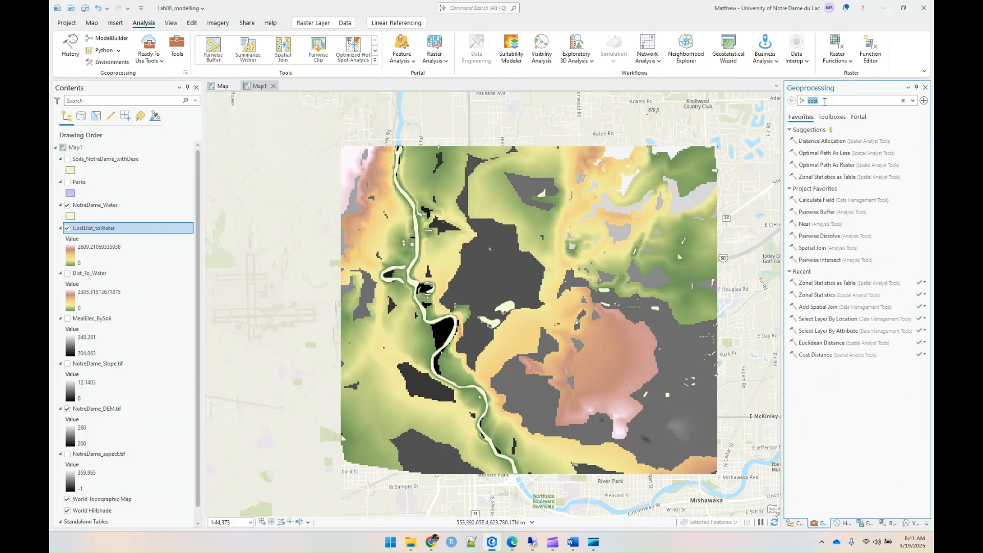
pyautogui.write('raster ca')
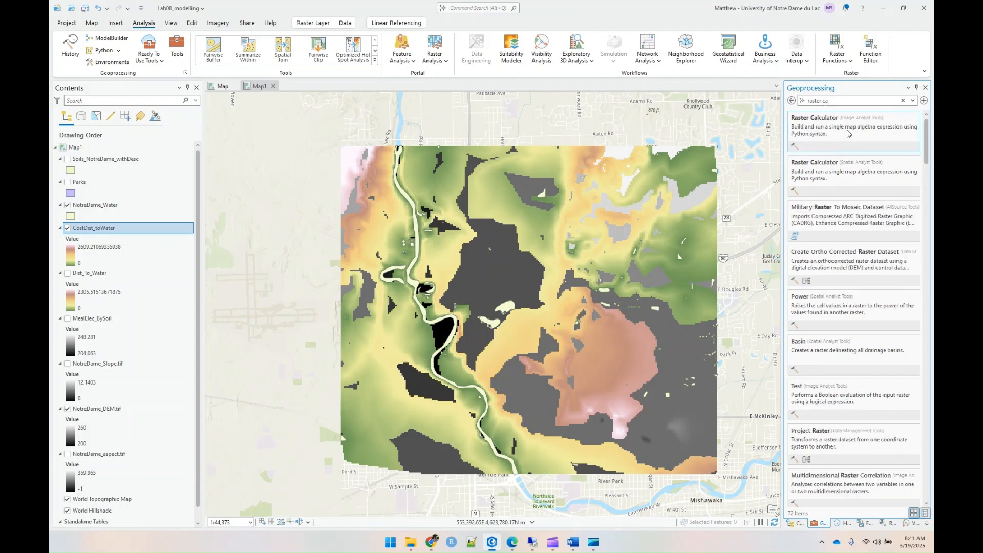
pyautogui.click(848, 132)
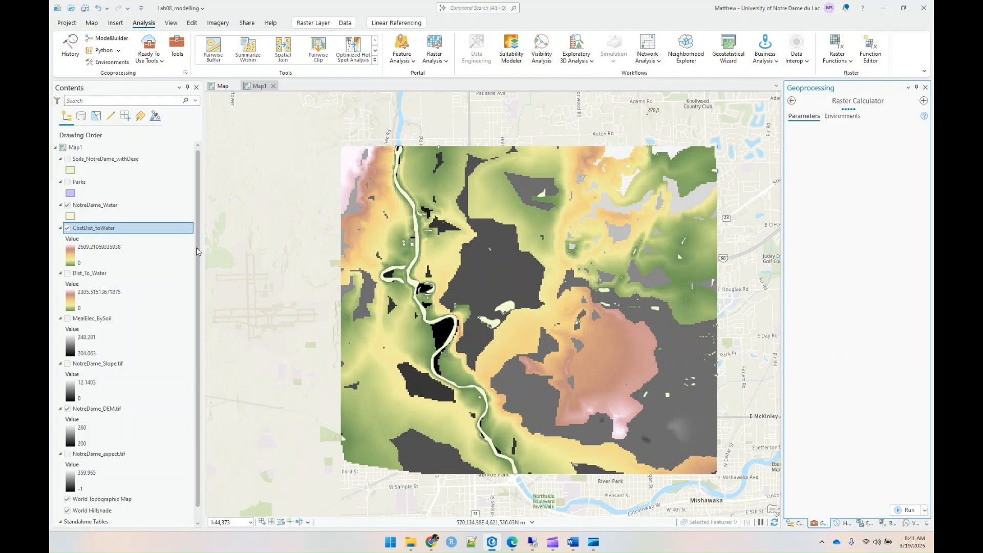
pyautogui.rightClick(104, 229)
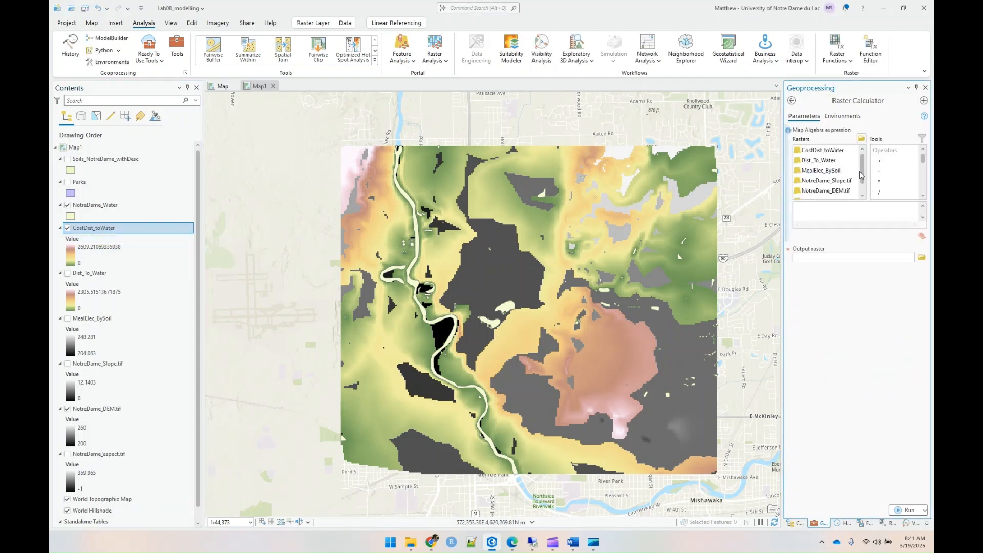
pyautogui.moveTo(863, 178); pyautogui.dragTo(863, 185)
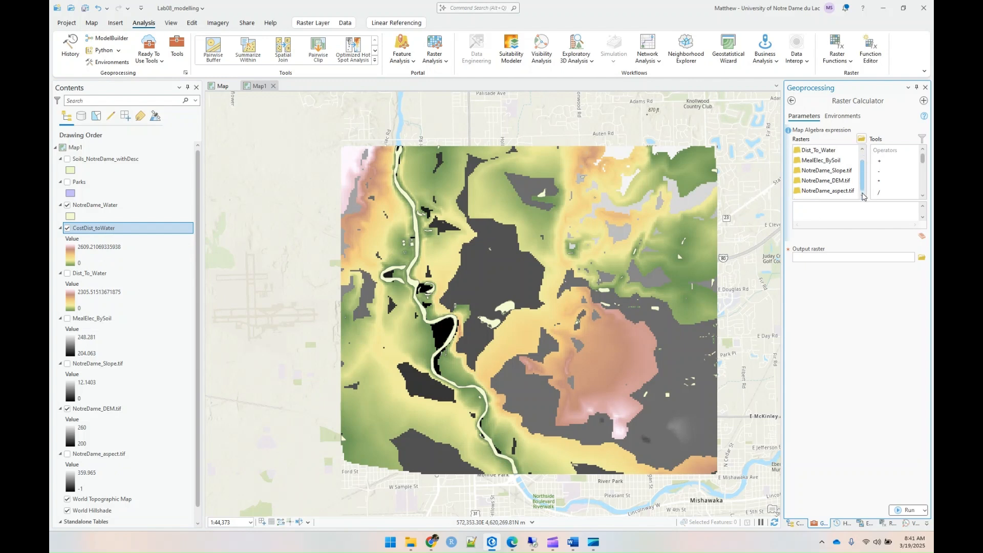
pyautogui.doubleClick(840, 170)
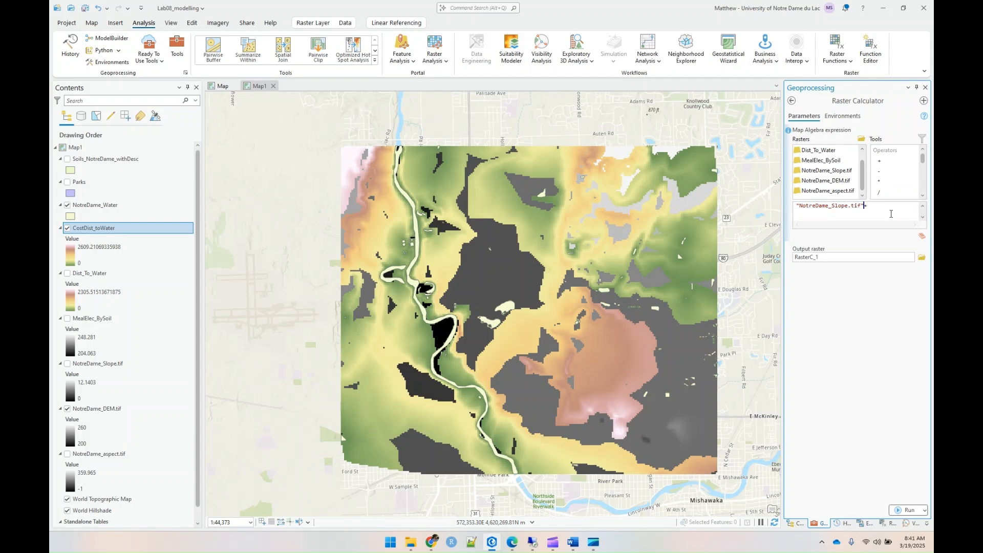
pyautogui.write('+.001')
# Name the Raster Calculator output raster fixedSlope in the project geodatabase and run the calculation
pyautogui.click(829, 258)
pyautogui.moveTo(808, 258); pyautogui.dragTo(891, 258)
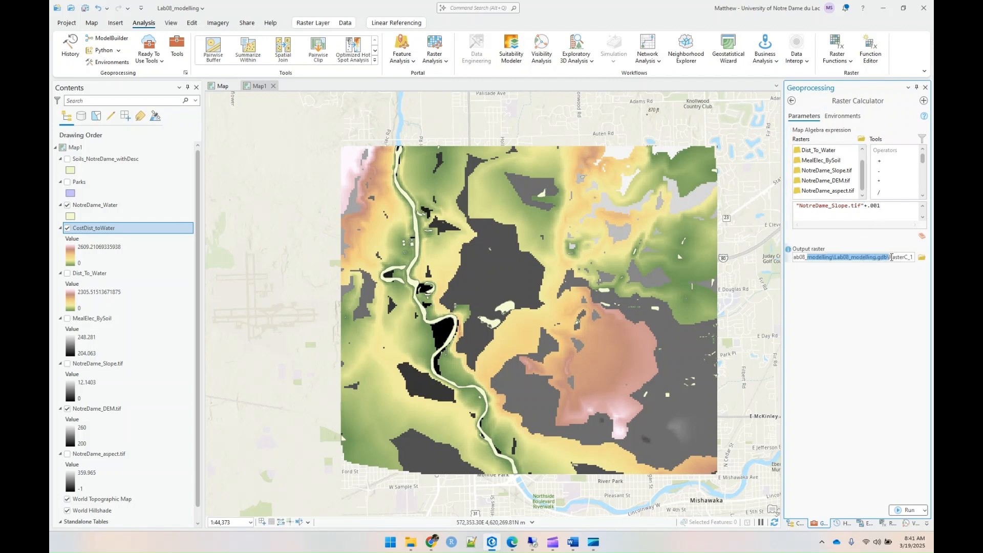
pyautogui.click(906, 257)
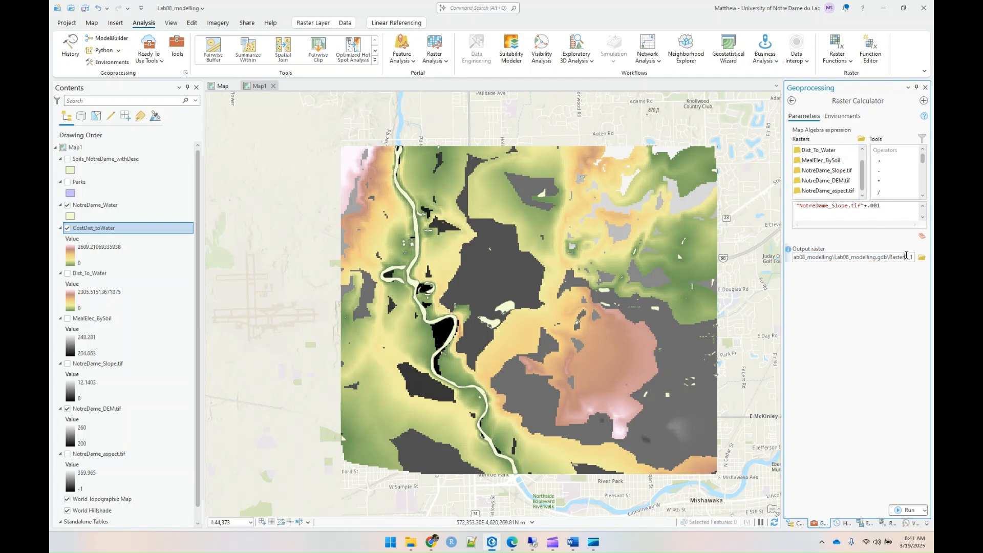
pyautogui.doubleClick(891, 257)
pyautogui.write('fixedSlope')
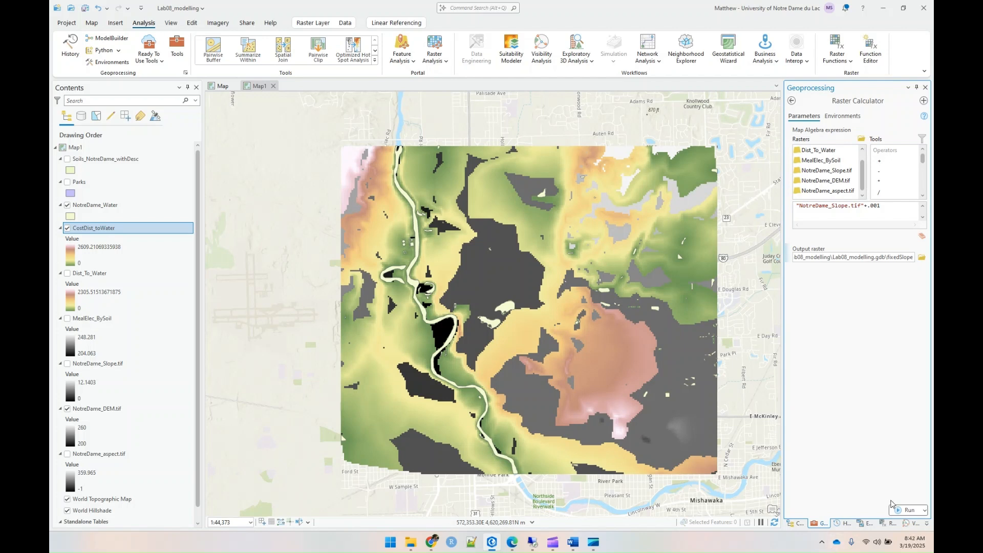
pyautogui.click(906, 511)
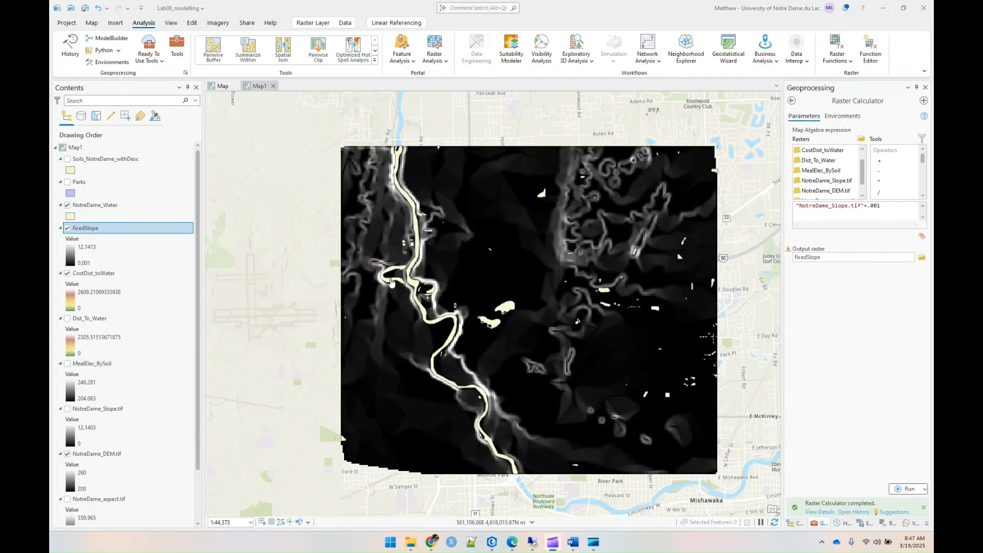
# Reopen the earlier Cost Distance run from the geoprocessing history, change its input cost raster to fixedSlope, and run it again
pyautogui.click(793, 101)
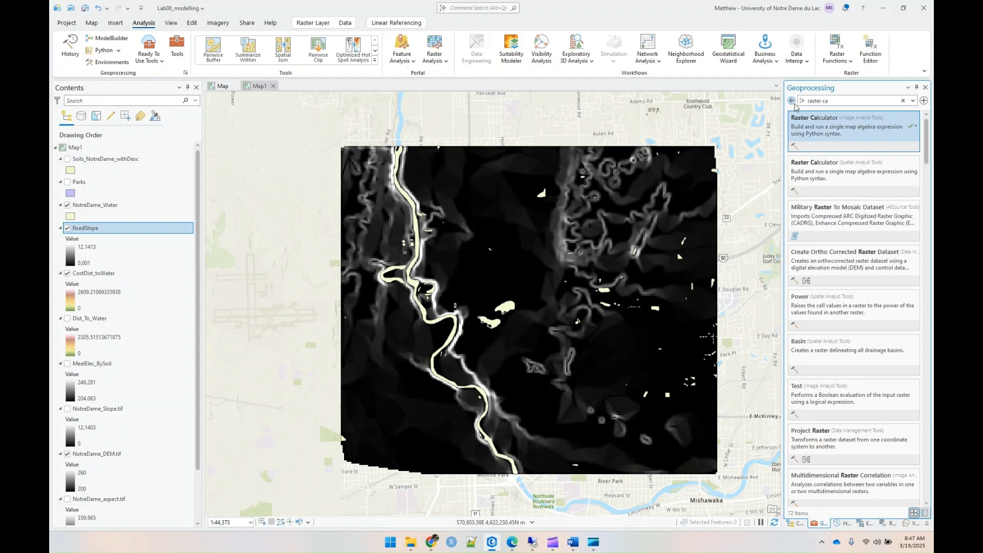
pyautogui.click(793, 102)
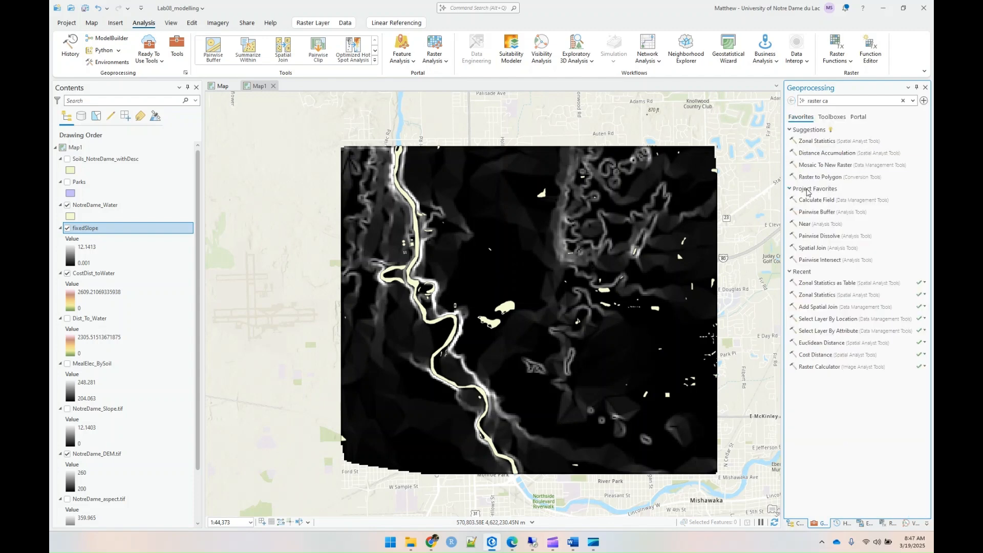
pyautogui.click(843, 523)
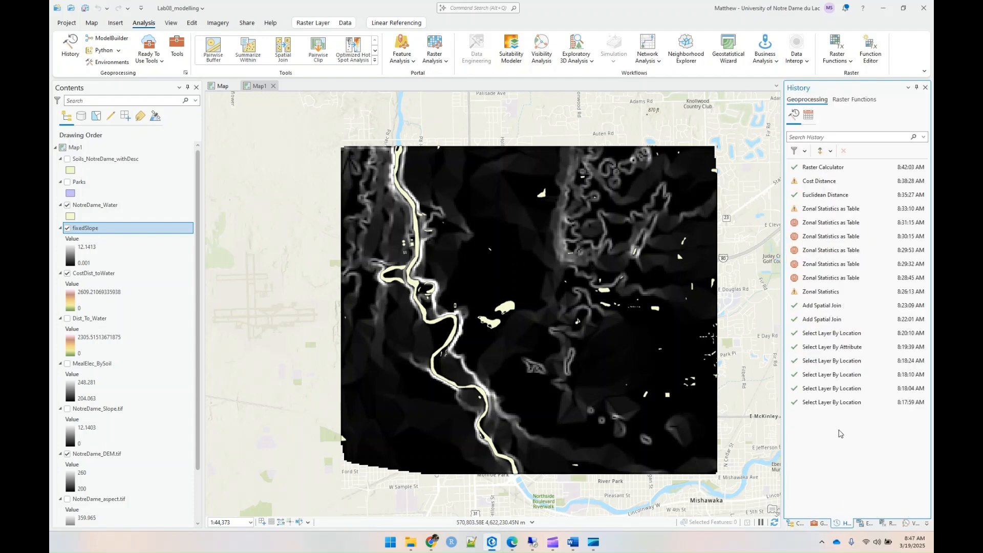
pyautogui.doubleClick(818, 182)
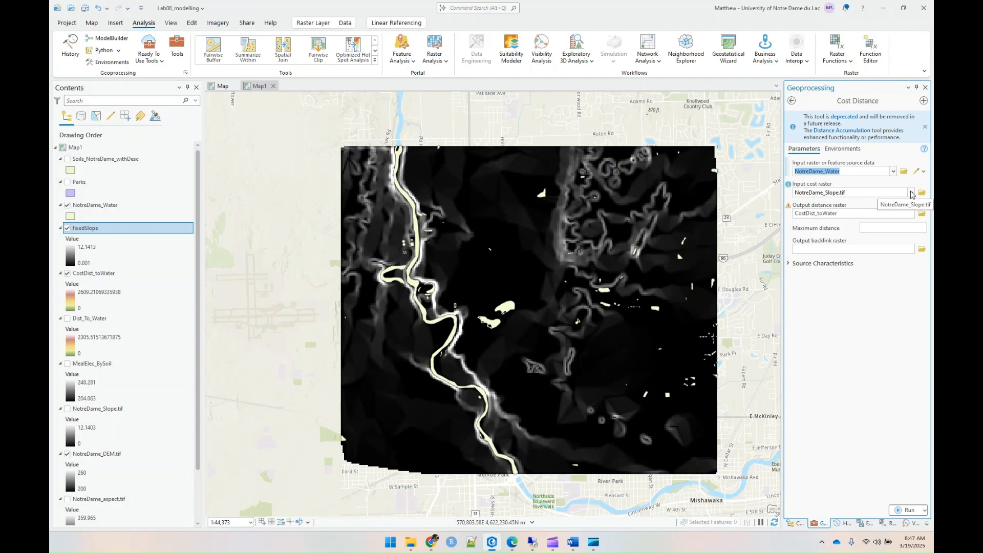
pyautogui.click(911, 194)
pyautogui.click(868, 205)
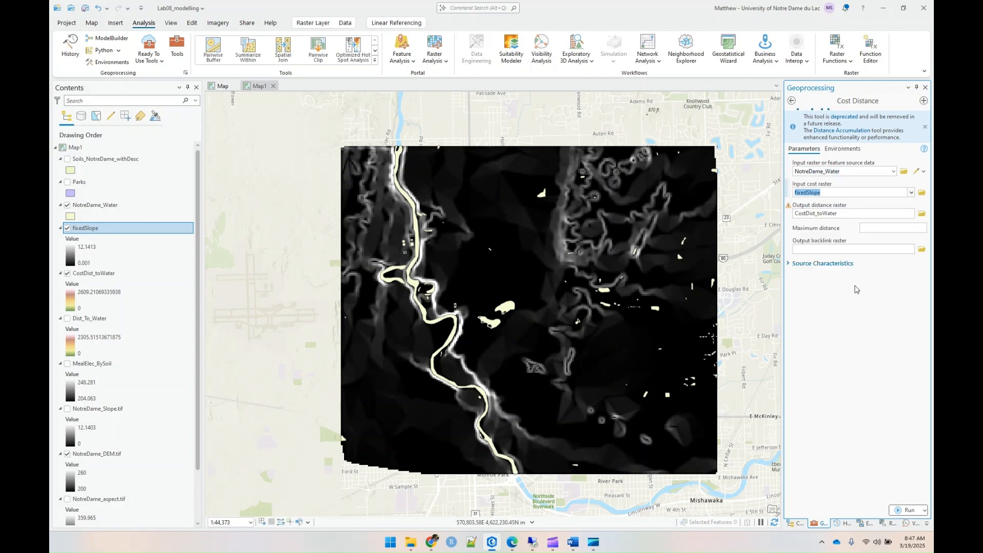
pyautogui.click(904, 510)
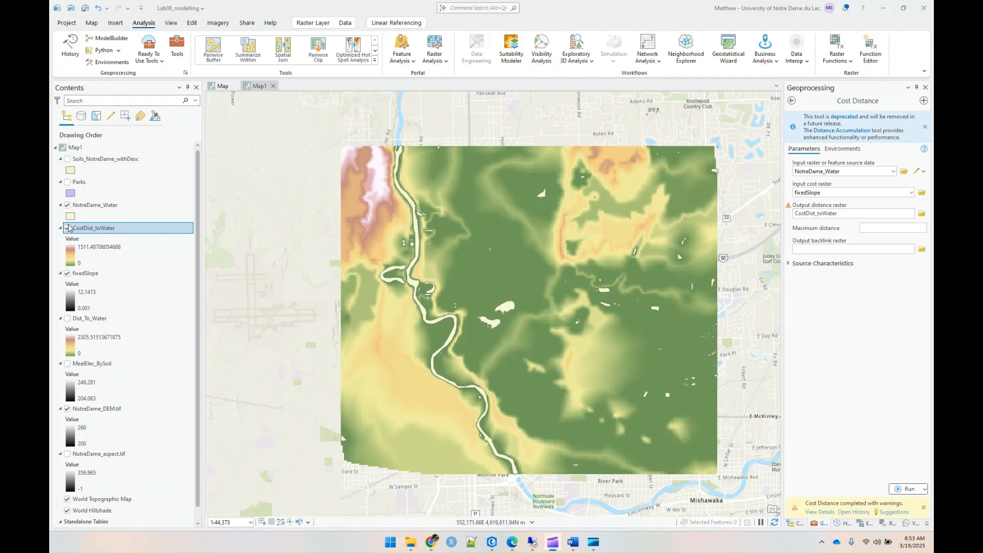
# Hide fixedSlope, show Dist_To_Water, and toggle CostDist_toWater off and on to compare the two distance rasters
pyautogui.click(68, 274)
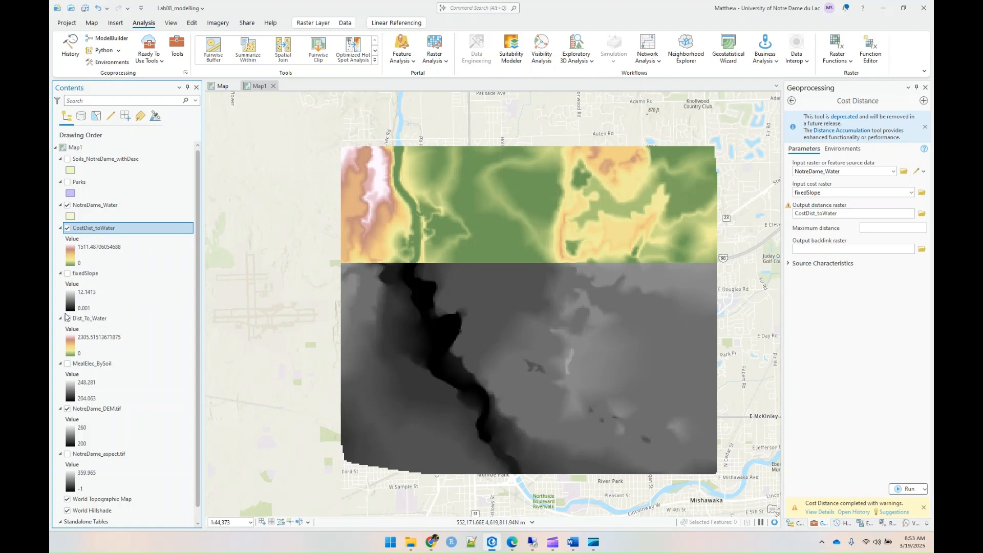
pyautogui.click(67, 319)
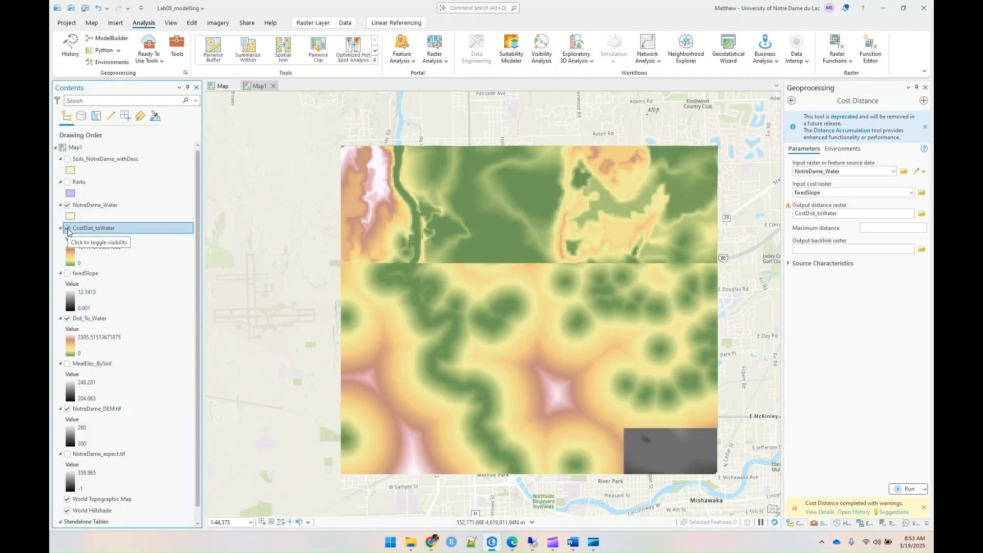
pyautogui.click(68, 231)
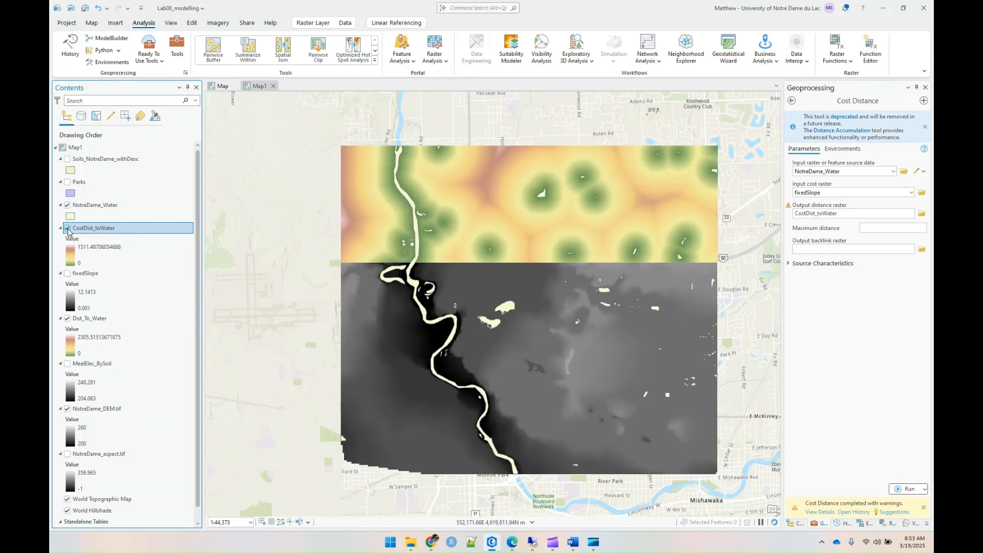
pyautogui.click(68, 230)
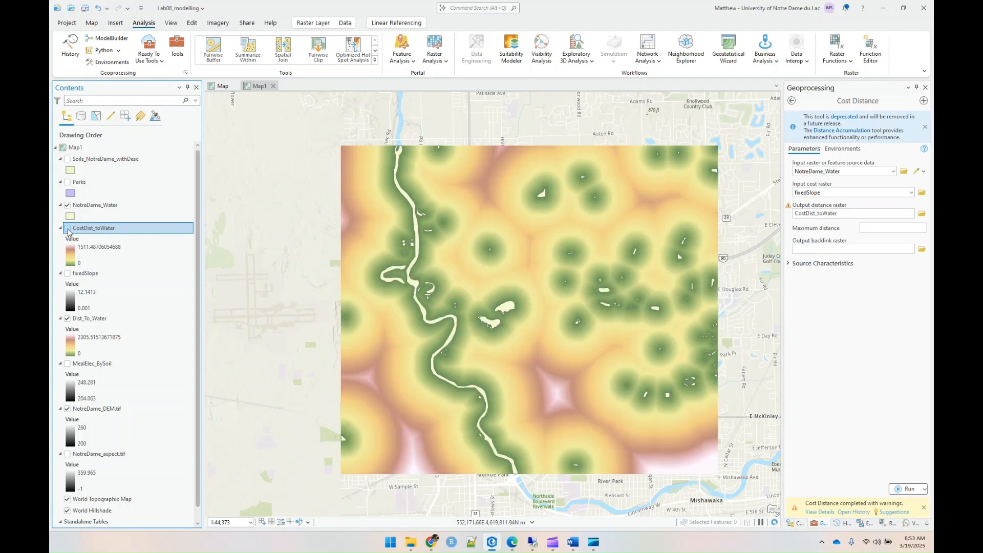
pyautogui.click(68, 230)
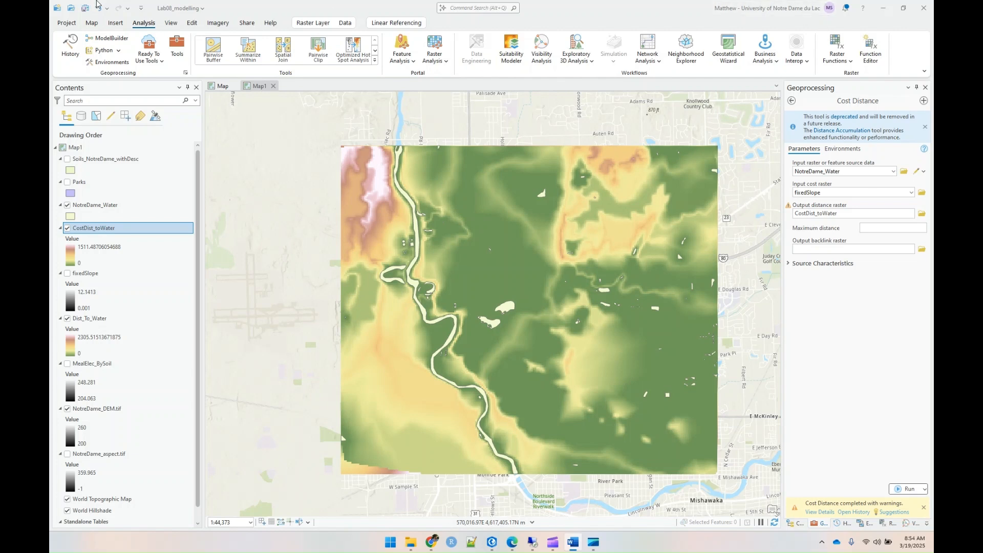
# Switch to the statewide Indiana map and hide the IN_ZipCodes, IN_Highways, IN_Colleges and IN_Places layers
pyautogui.click(223, 87)
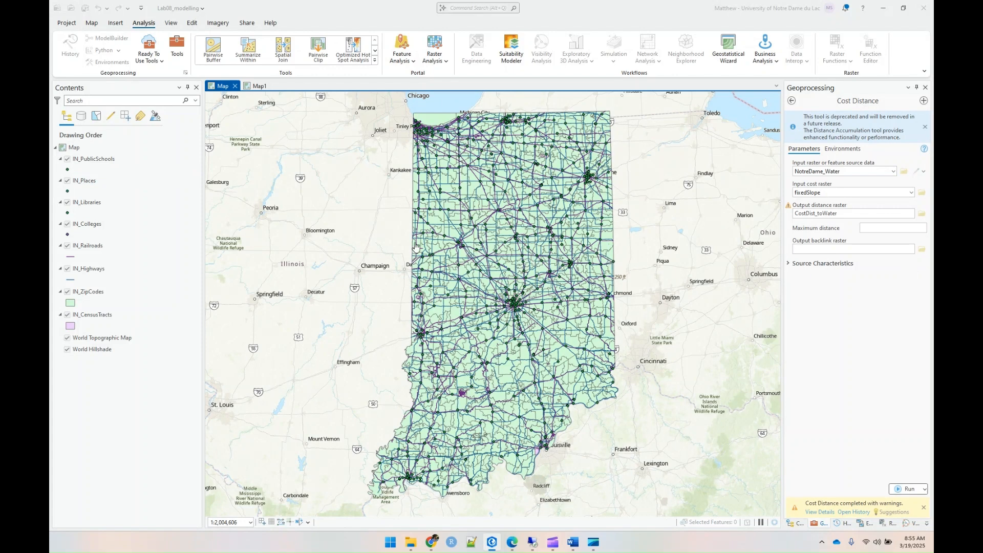
pyautogui.click(174, 315)
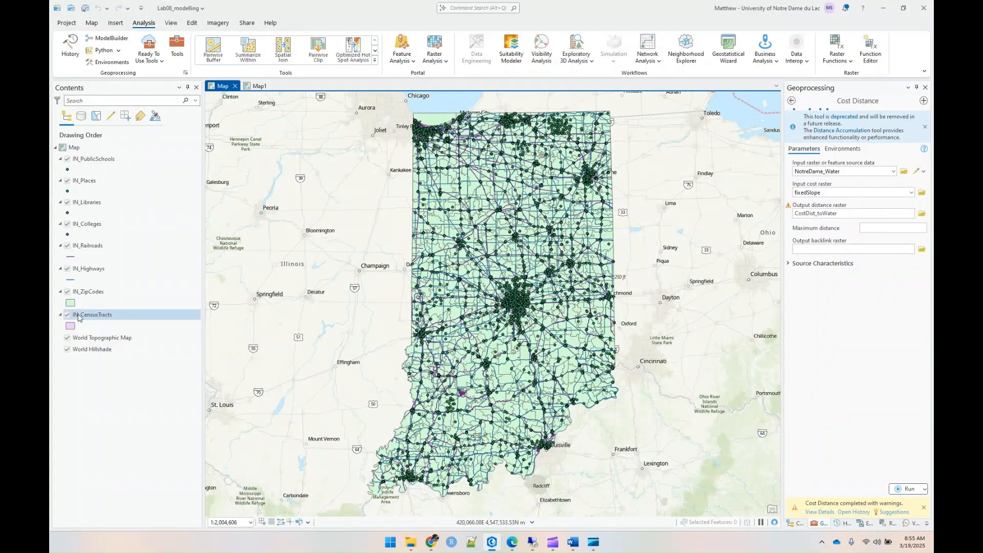
pyautogui.click(68, 294)
pyautogui.click(67, 294)
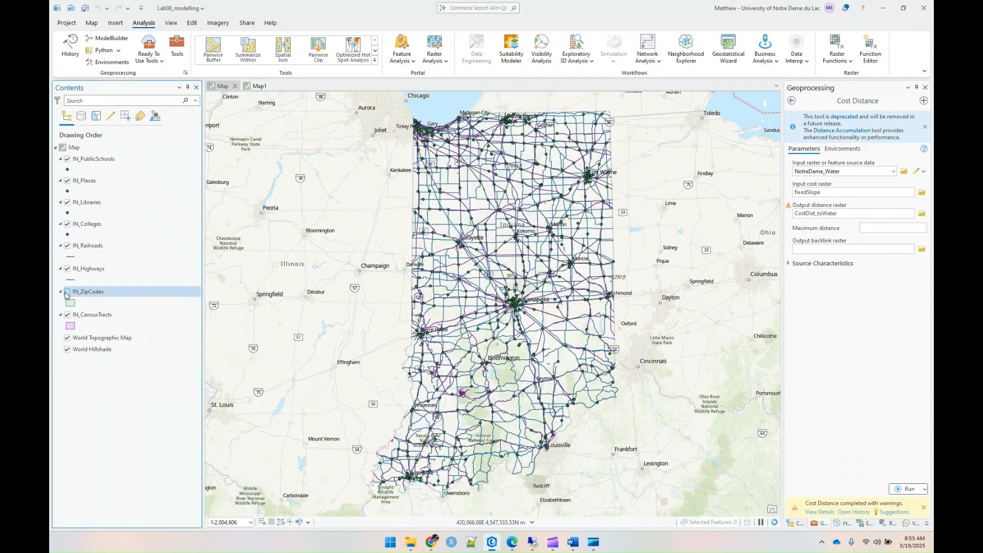
pyautogui.click(65, 269)
pyautogui.click(67, 269)
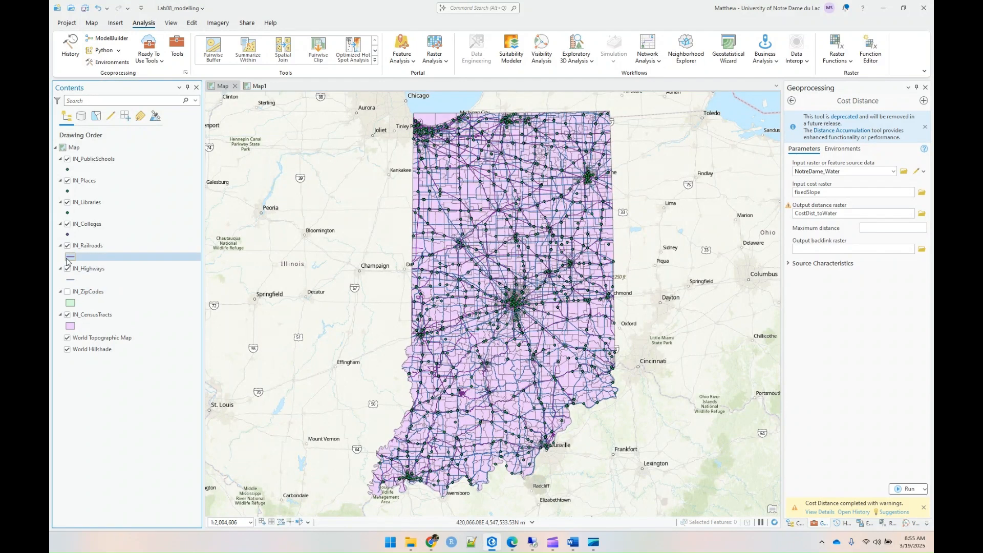
pyautogui.click(80, 246)
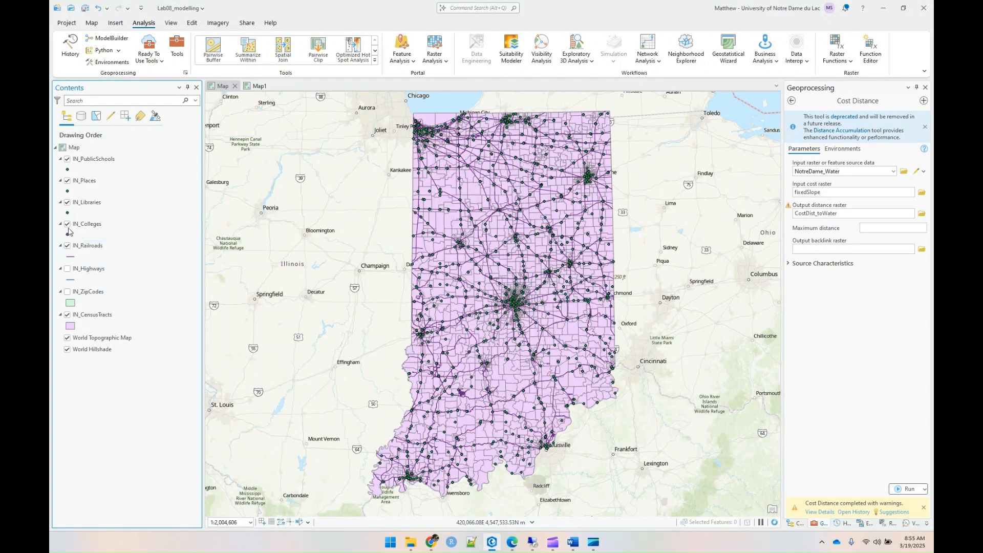
pyautogui.click(67, 227)
pyautogui.click(67, 225)
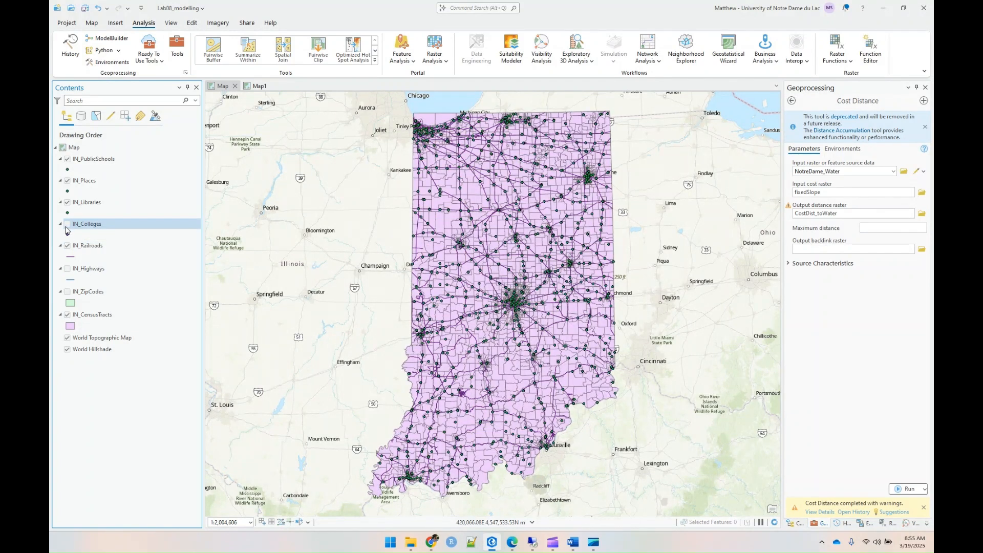
pyautogui.click(67, 181)
pyautogui.click(64, 161)
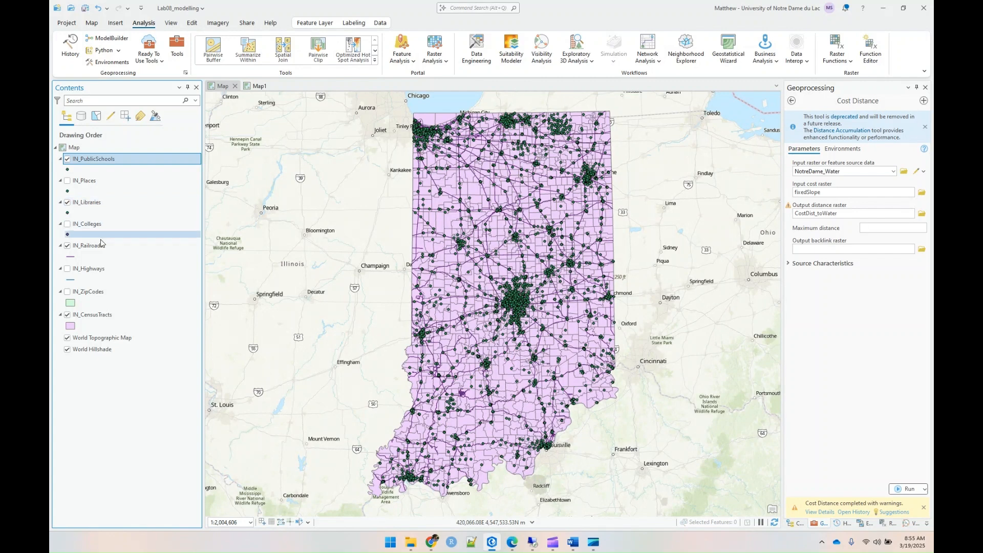
# Open the attribute table of the IN_CensusTracts layer to examine its population and housing fields
pyautogui.click(103, 316)
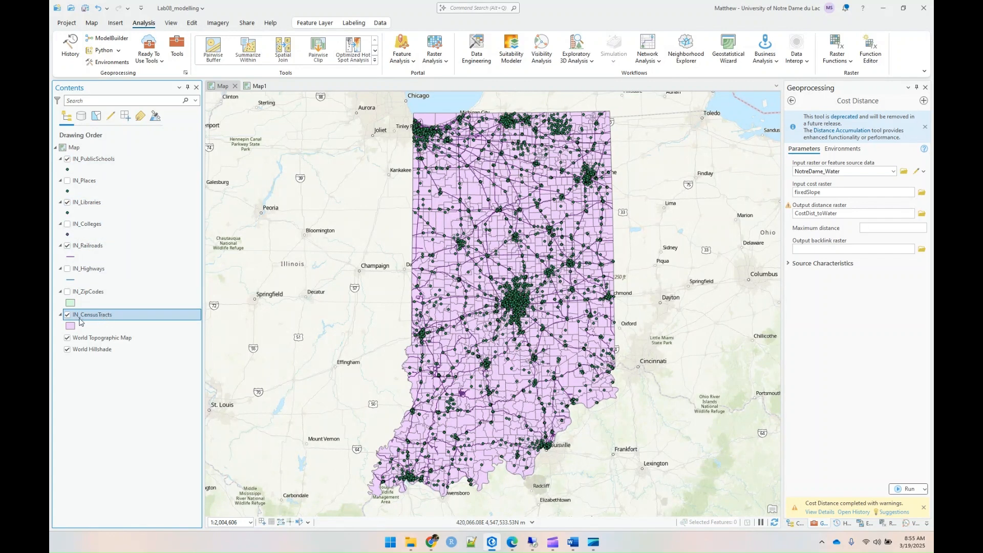
pyautogui.rightClick(110, 319)
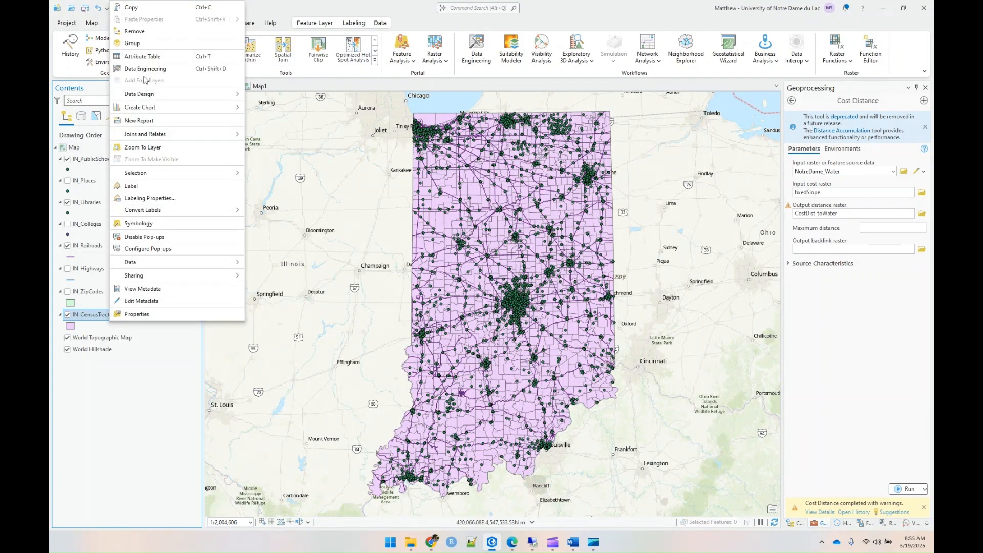
pyautogui.click(146, 57)
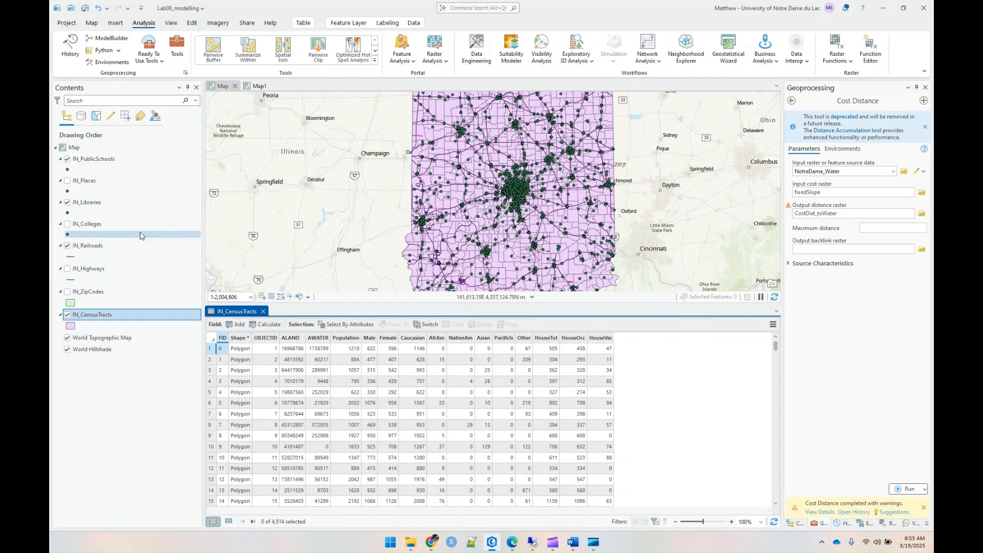
# Search the geoprocessing tools for "feature to r" and open the Feature to Raster conversion tool
pyautogui.click(177, 47)
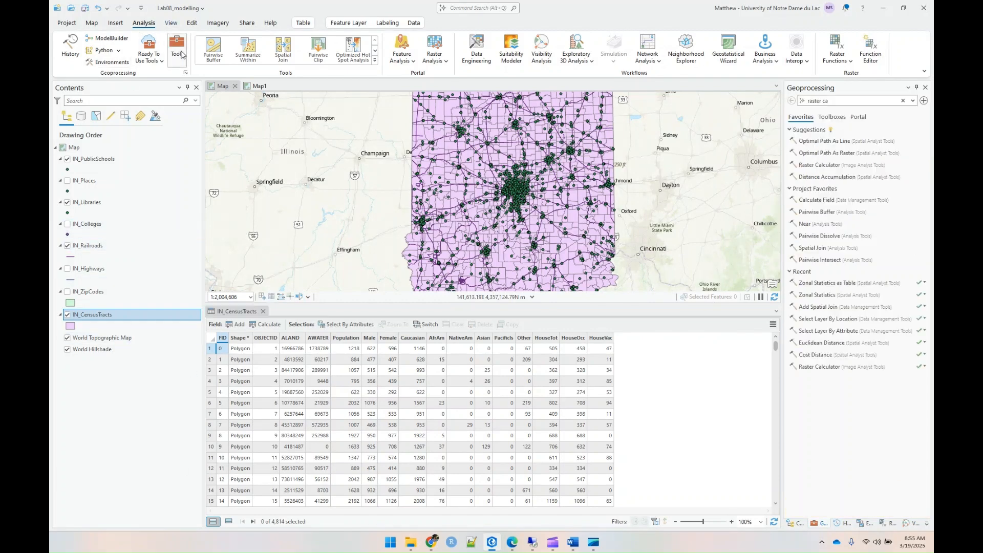
pyautogui.click(825, 100)
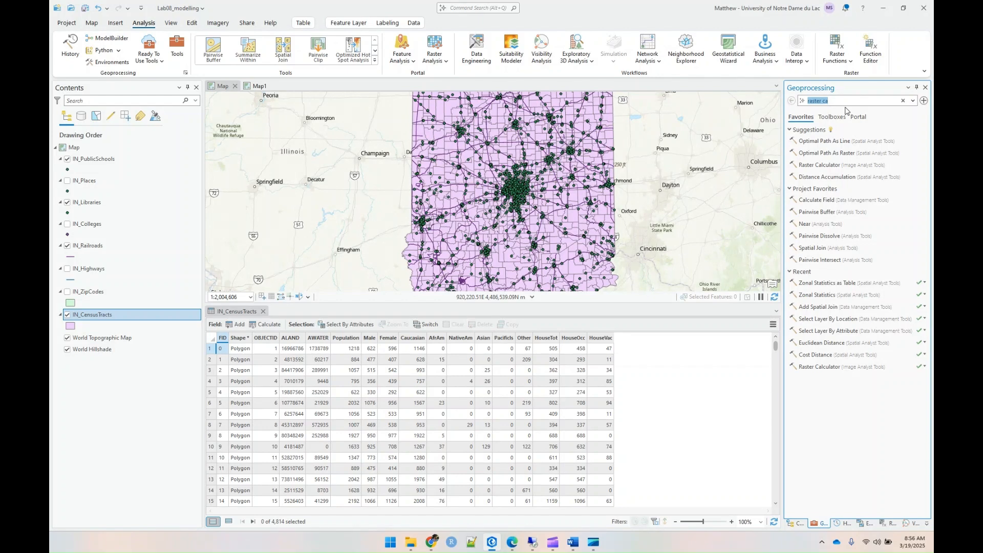
pyautogui.write('feature')
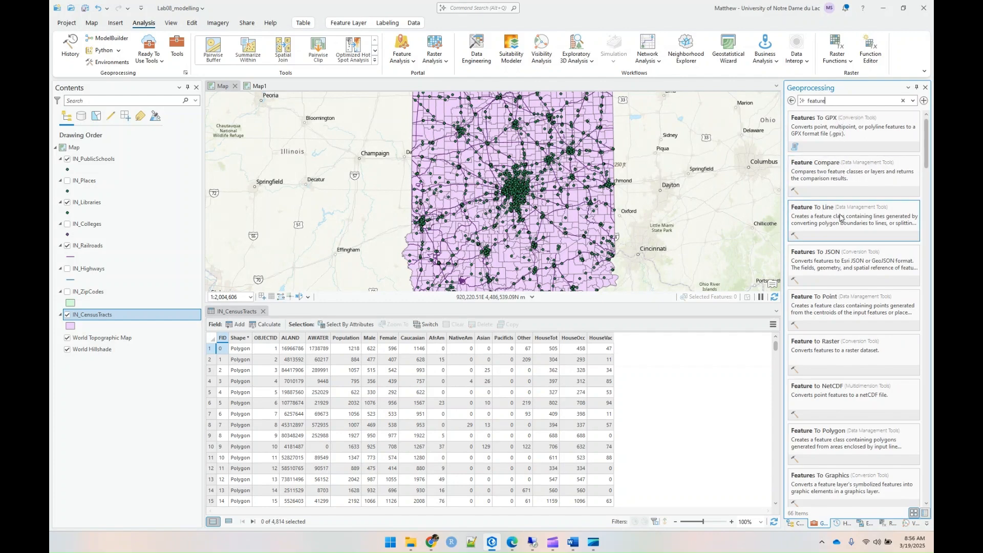
pyautogui.write(' to r')
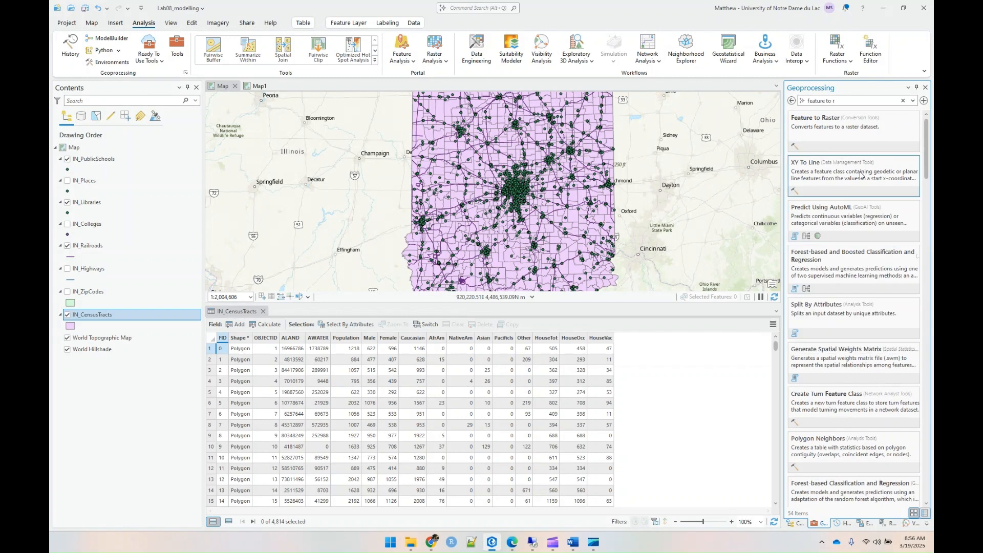
pyautogui.click(840, 136)
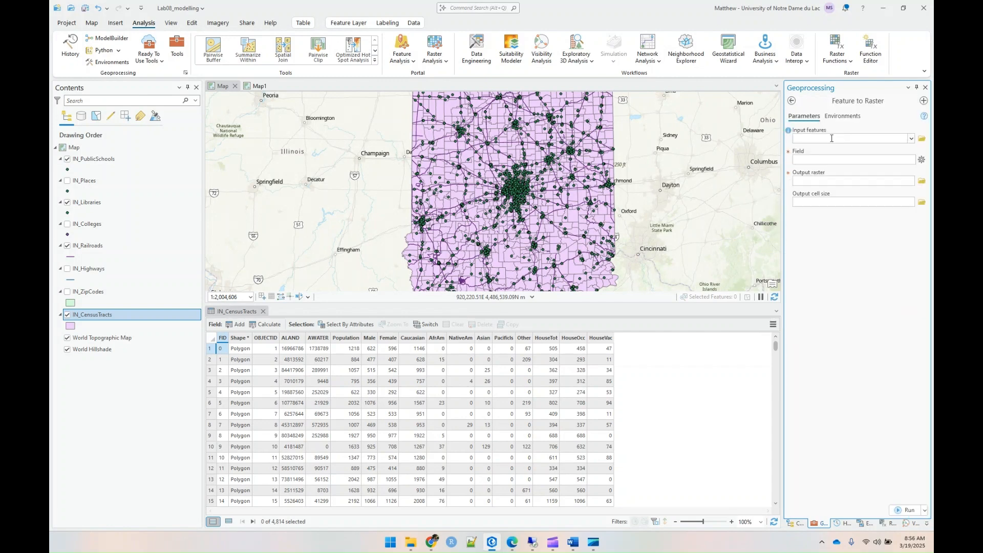
# Set IN_CensusTracts as the Feature to Raster input features and Population as the value field
pyautogui.click(910, 140)
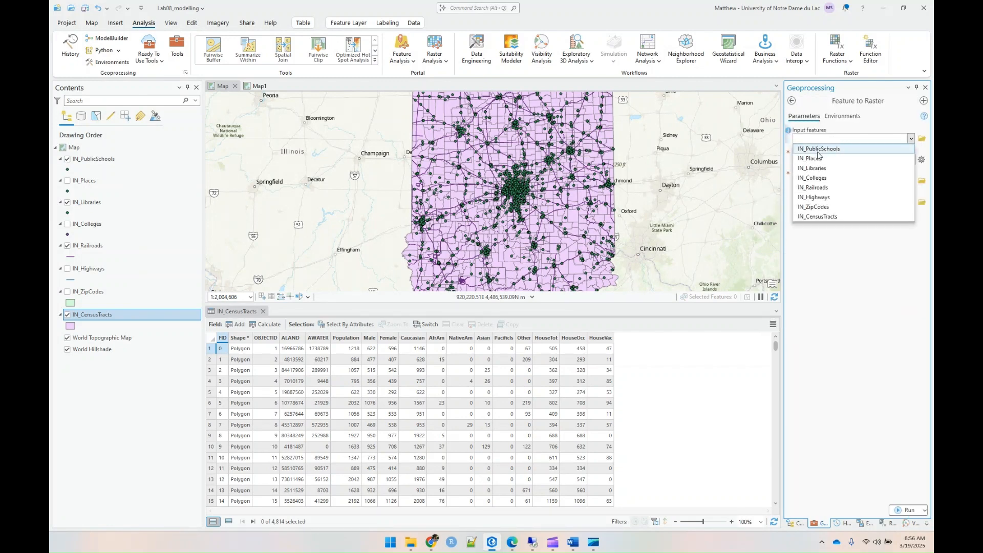
pyautogui.click(819, 217)
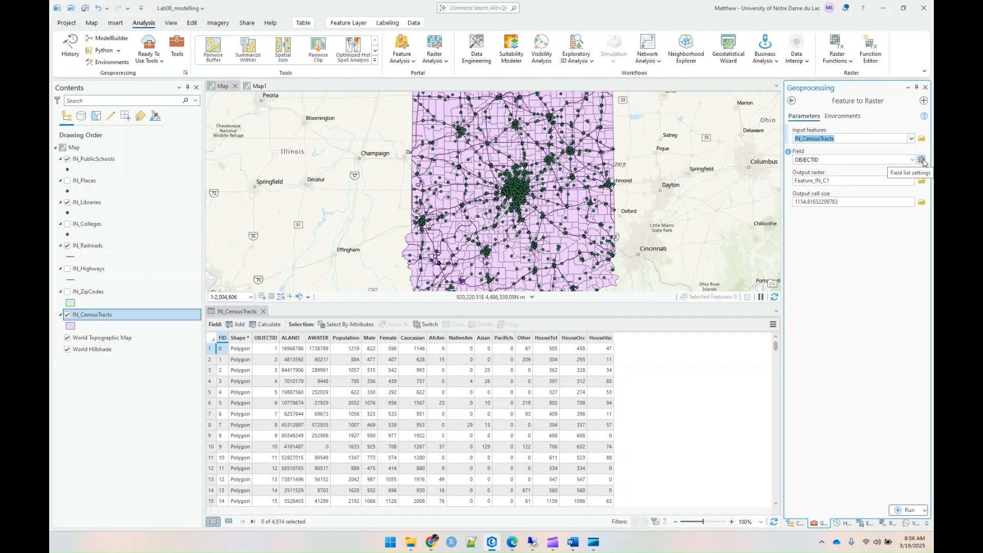
pyautogui.click(922, 161)
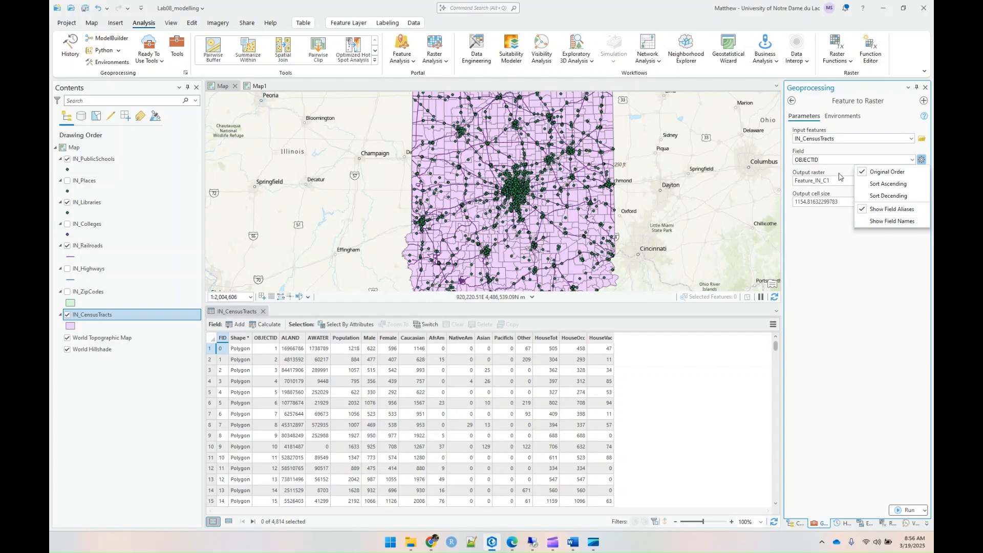
pyautogui.click(826, 161)
pyautogui.click(826, 161)
pyautogui.click(912, 159)
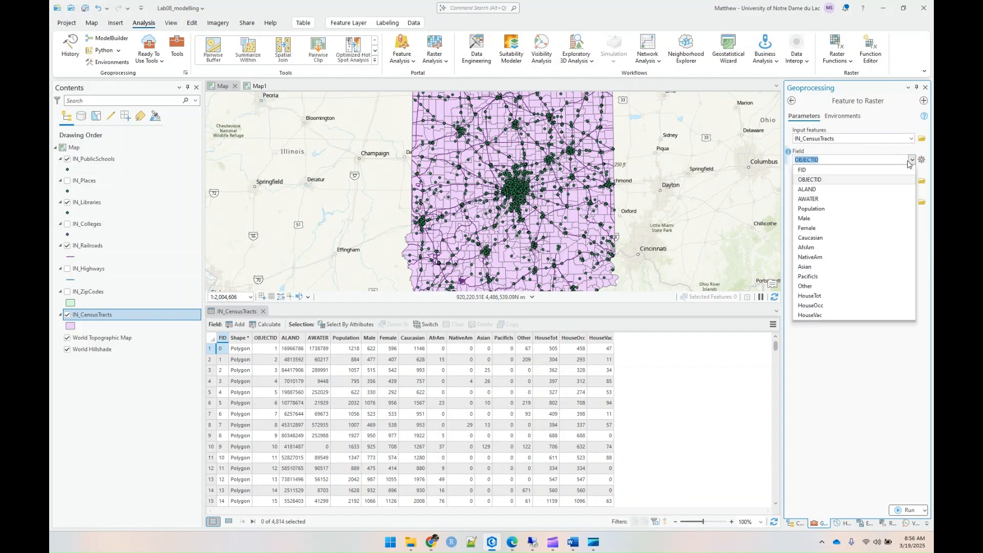
pyautogui.click(830, 210)
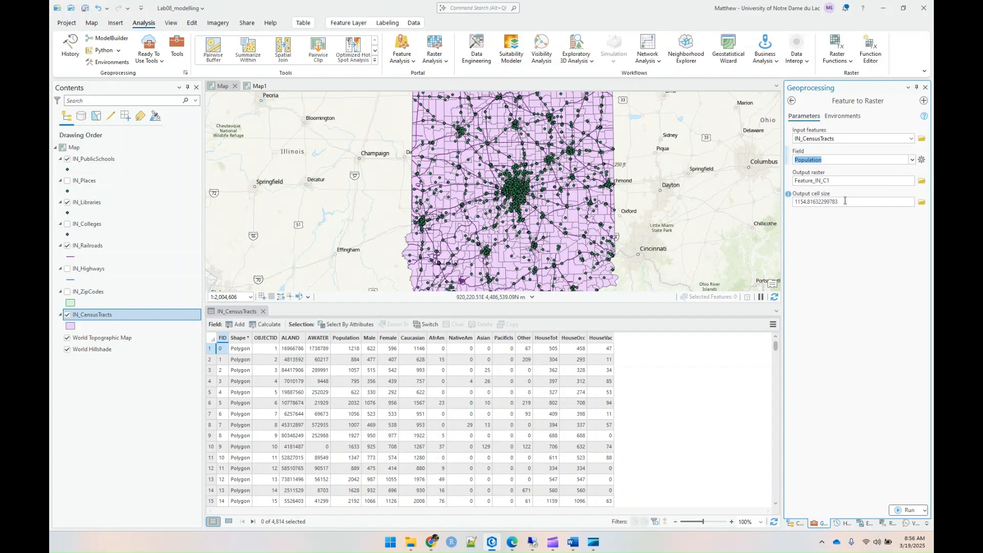
# Name the Feature to Raster output raster Hobo_Pop, keeping it in the Lab08_modelling.gdb geodatabase
pyautogui.doubleClick(826, 180)
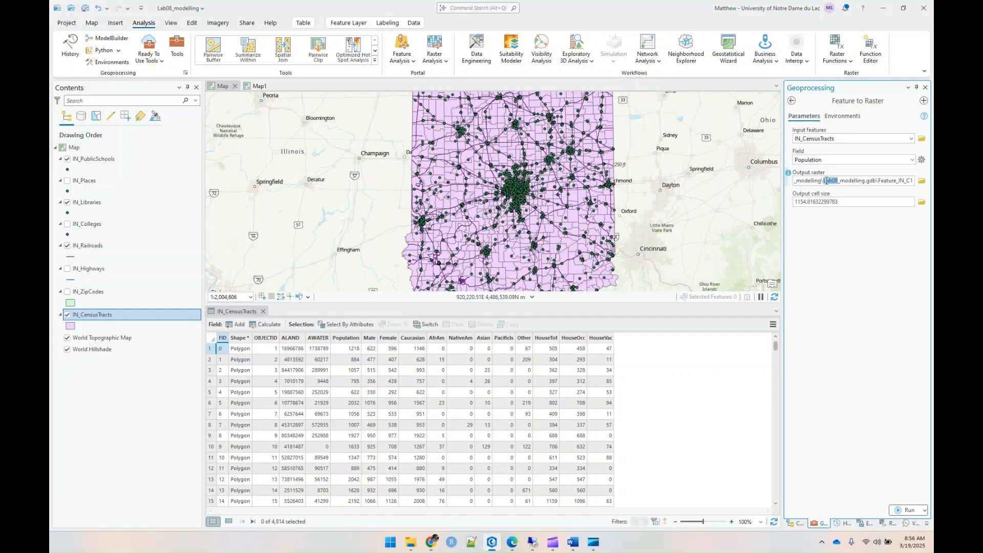
pyautogui.moveTo(878, 181); pyautogui.dragTo(914, 181)
pyautogui.write('Hob')
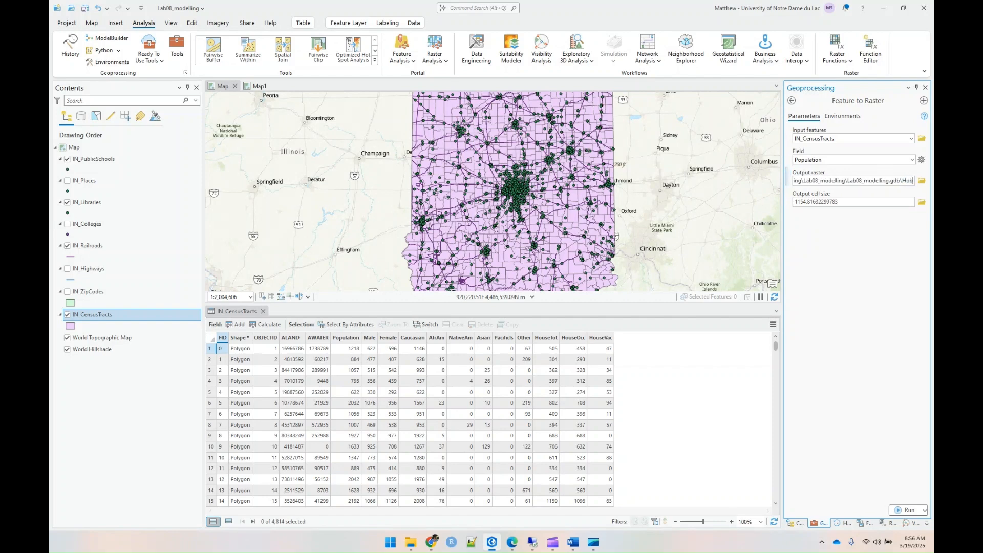
pyautogui.write('o_Pop')
# Set the Feature to Raster output cell size to 10000 and run the conversion
pyautogui.click(877, 203)
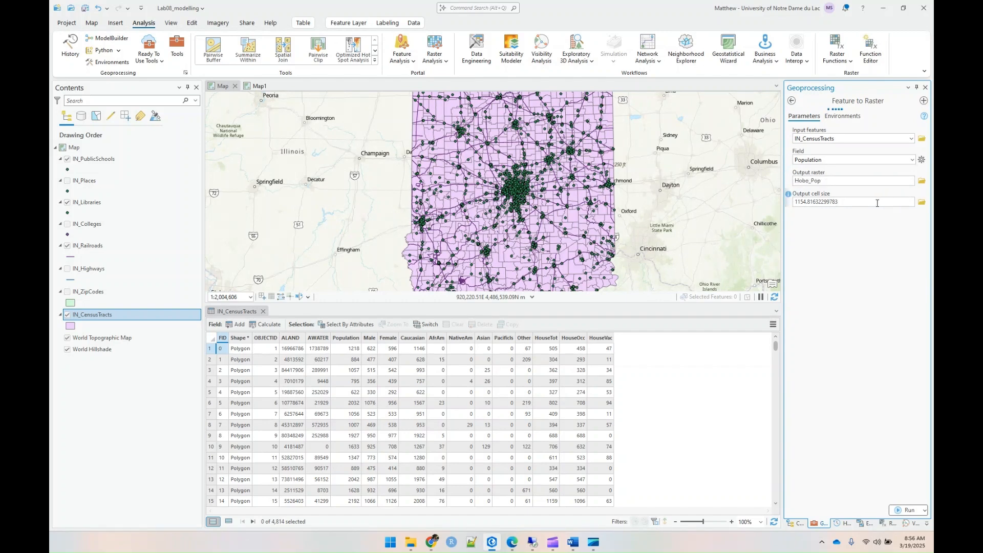
pyautogui.doubleClick(878, 204)
pyautogui.click(878, 204)
pyautogui.write('10000')
pyautogui.click(898, 512)
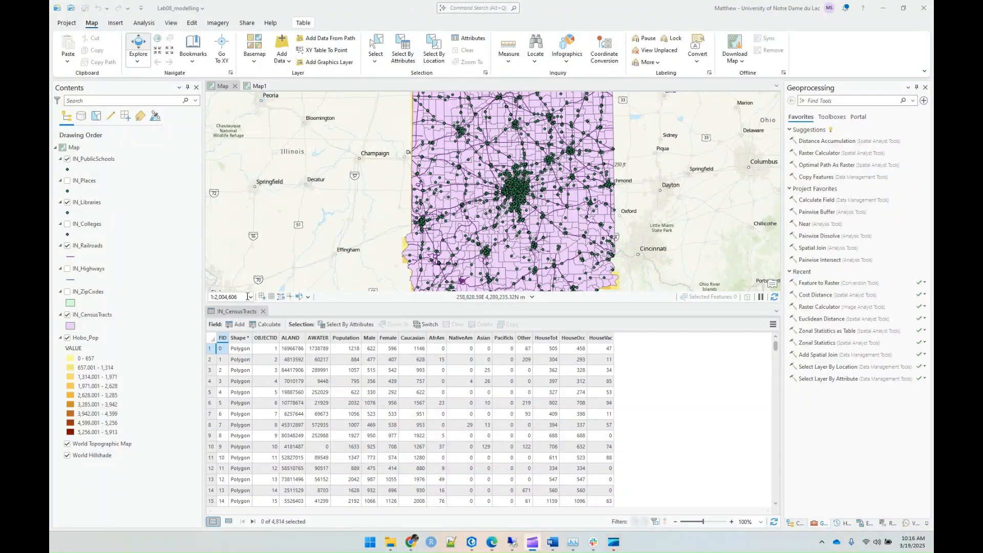
# Close the IN_CensusTracts attribute table and hide the IN_CensusTracts, IN_Libraries, IN_Railroads and IN_PublicSchools layers
pyautogui.click(263, 311)
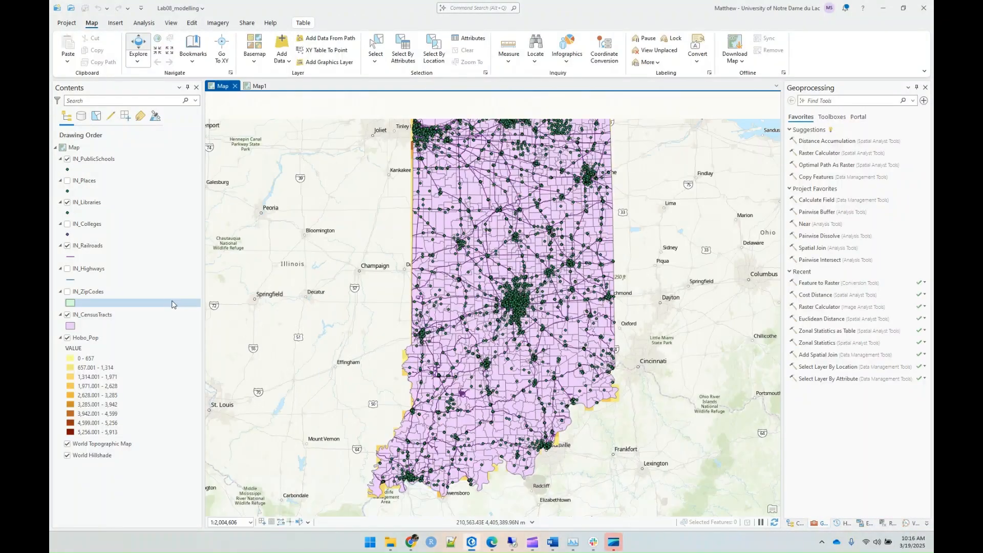
pyautogui.click(67, 314)
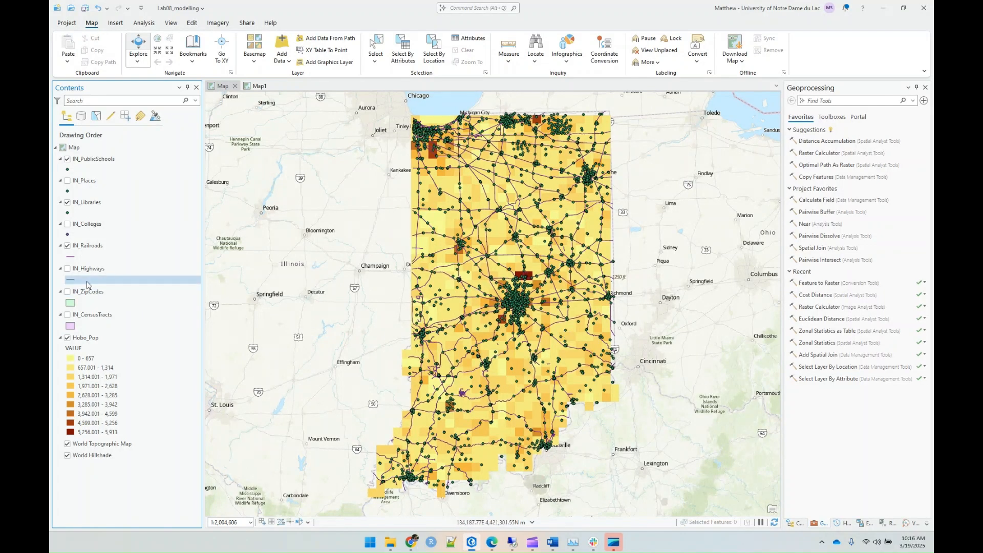
pyautogui.click(67, 203)
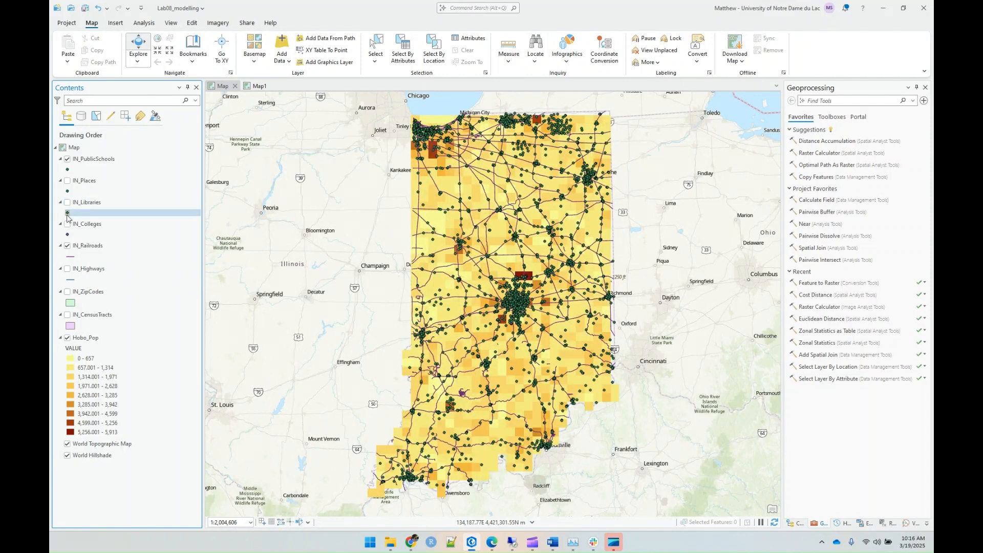
pyautogui.click(67, 246)
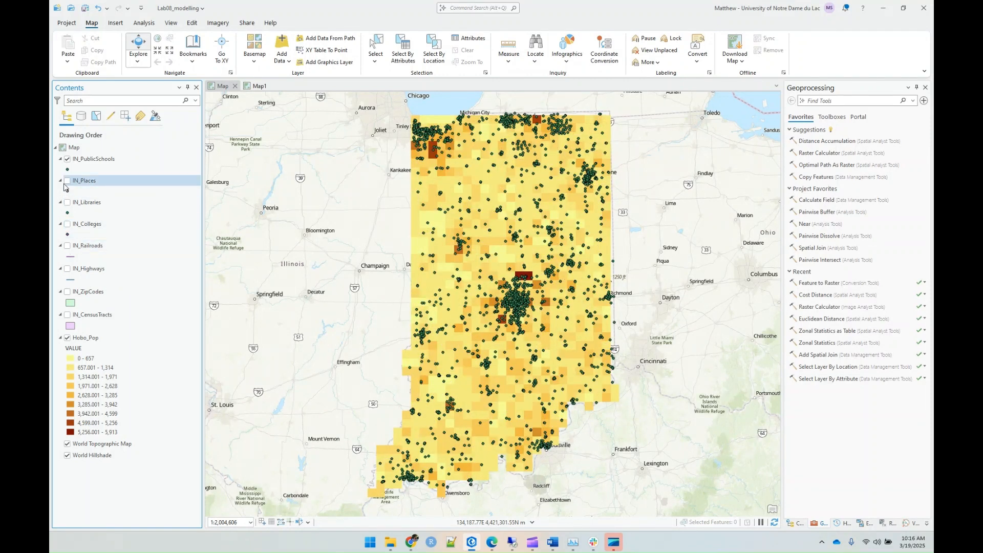
pyautogui.click(67, 159)
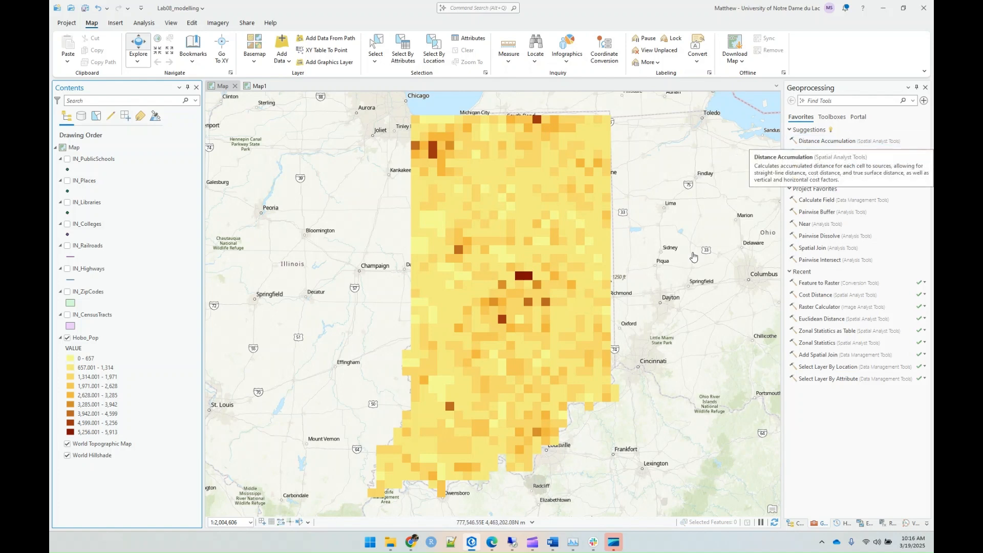
# Reopen Feature to Raster with IN_CensusTracts as the input features and Population as the value field
pyautogui.click(815, 283)
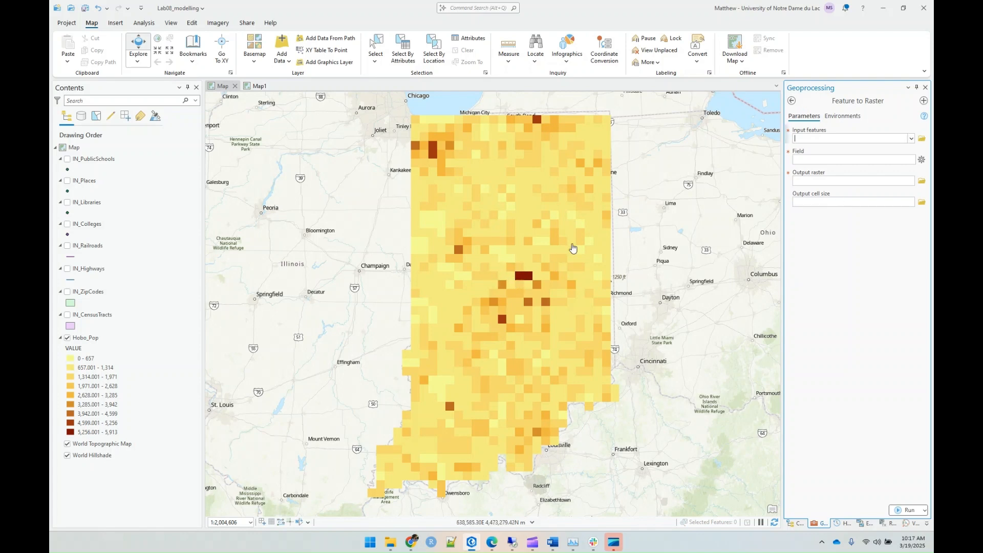
pyautogui.click(911, 138)
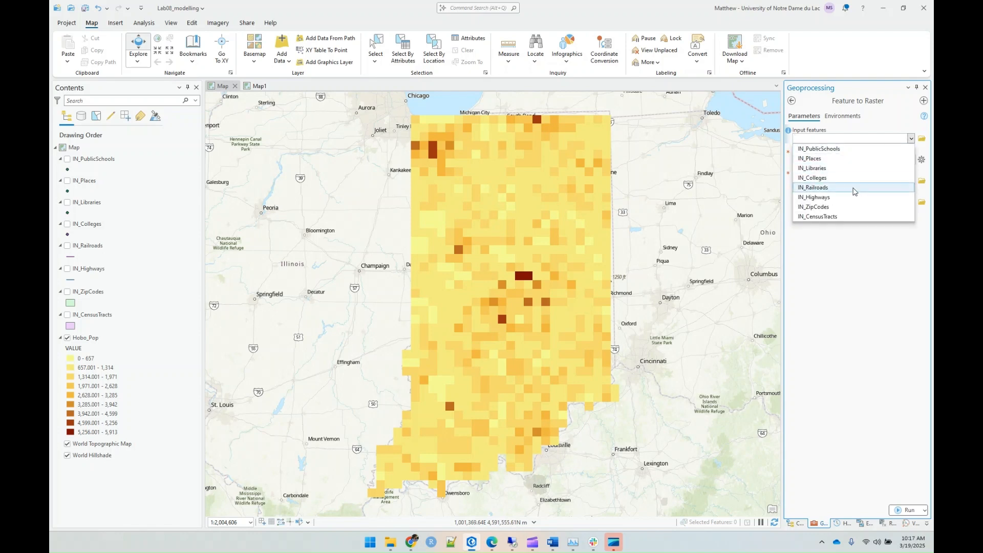
pyautogui.click(838, 217)
pyautogui.click(912, 160)
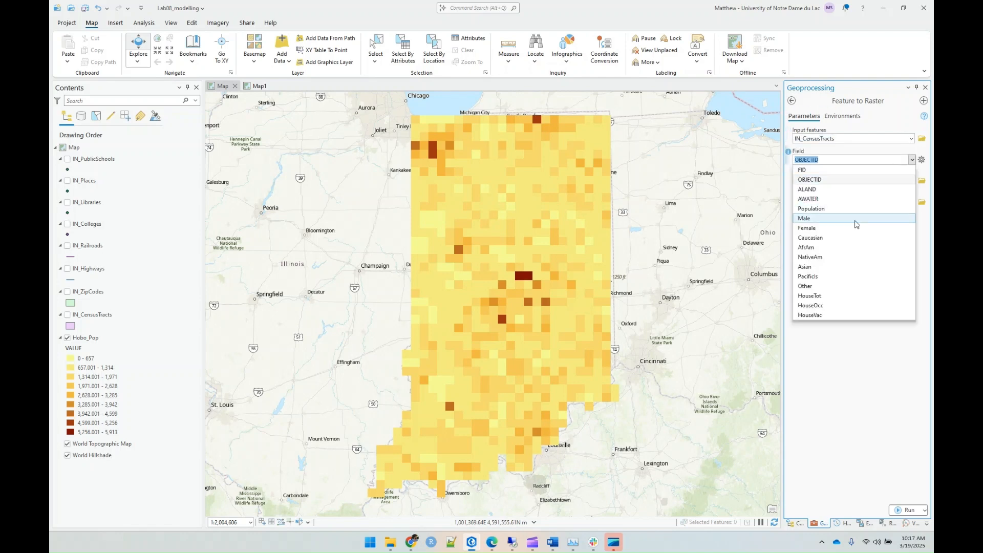
pyautogui.click(822, 210)
# Set the Feature to Raster output cell size to 50
pyautogui.doubleClick(822, 202)
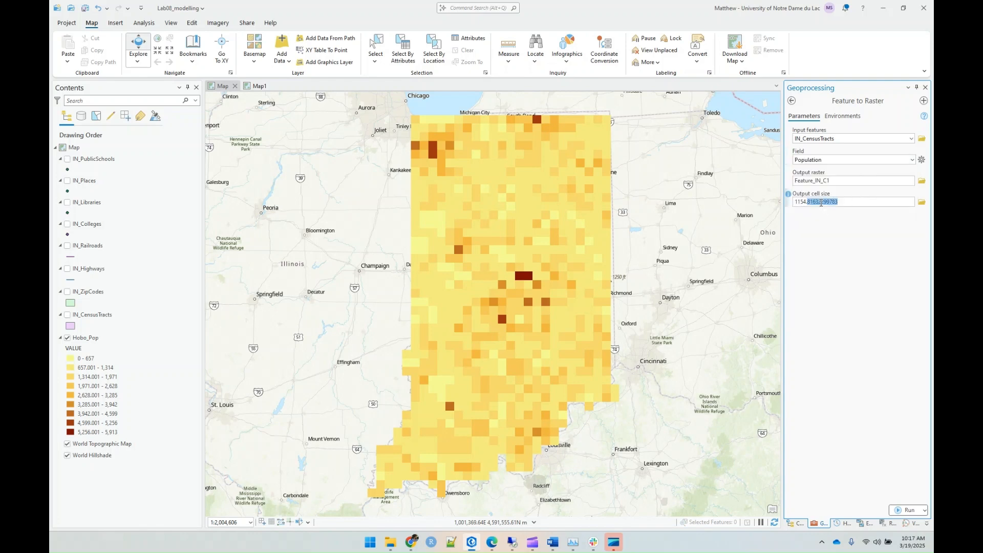
pyautogui.click(554, 543)
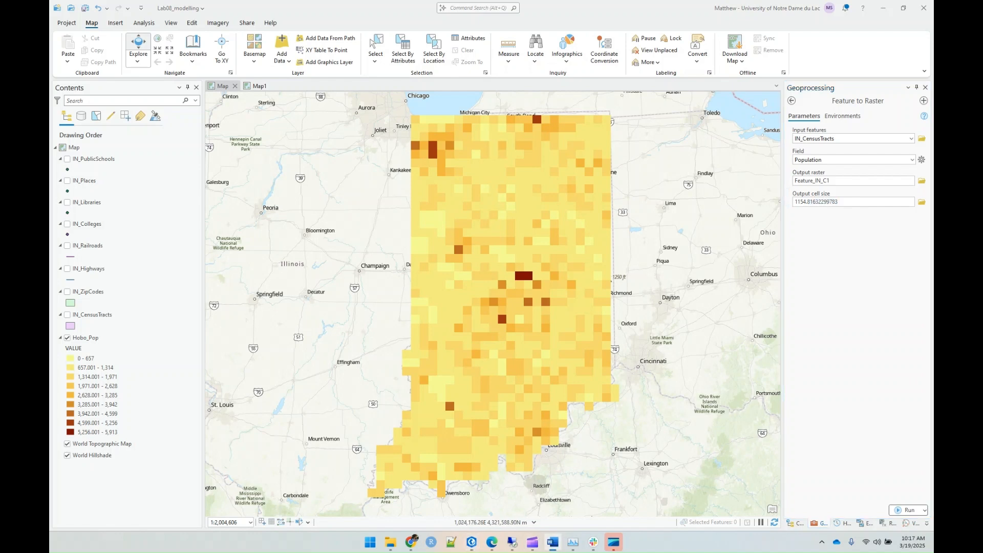
pyautogui.click(811, 209)
pyautogui.tripleClick(810, 203)
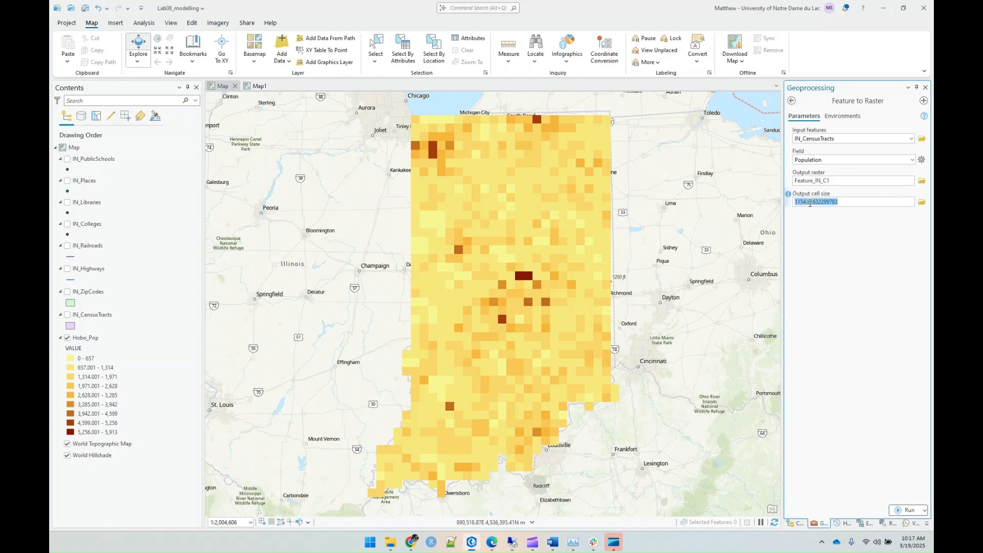
pyautogui.write('50')
# Name the output raster hobo_pop in the Lab08_modelling.gdb geodatabase and run the Feature to Raster conversion
pyautogui.moveTo(912, 181); pyautogui.dragTo(847, 184)
pyautogui.click(872, 181)
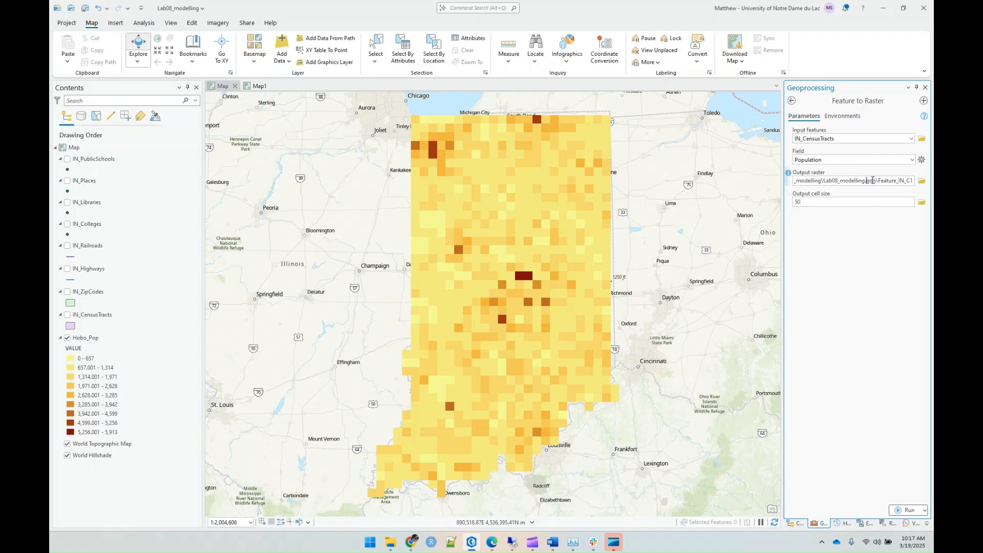
pyautogui.doubleClick(886, 182)
pyautogui.write('hobo_pop')
pyautogui.click(905, 511)
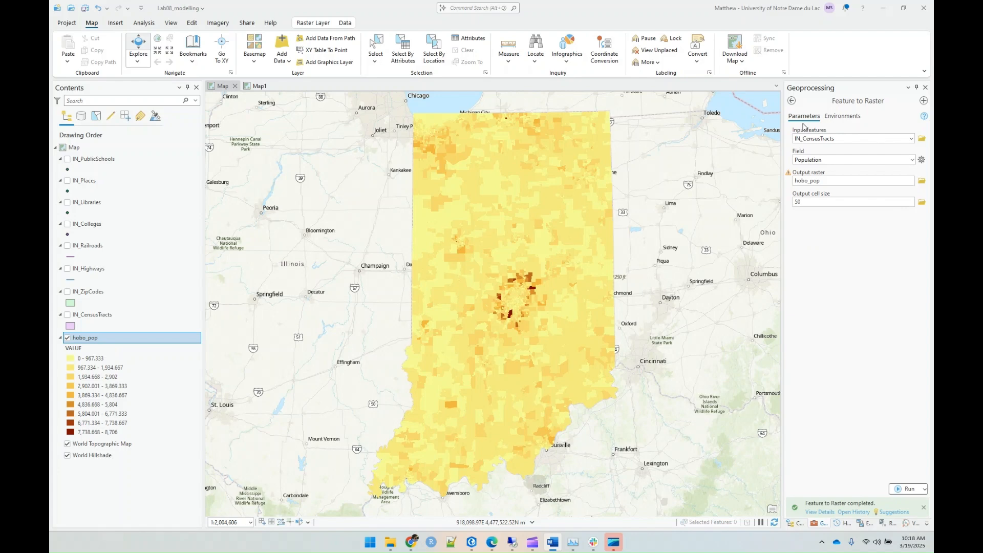
# Search the geoprocessing tools for "recla", open the 3D Analyst Reclassify tool and set hobo_pop as its input raster
pyautogui.click(791, 101)
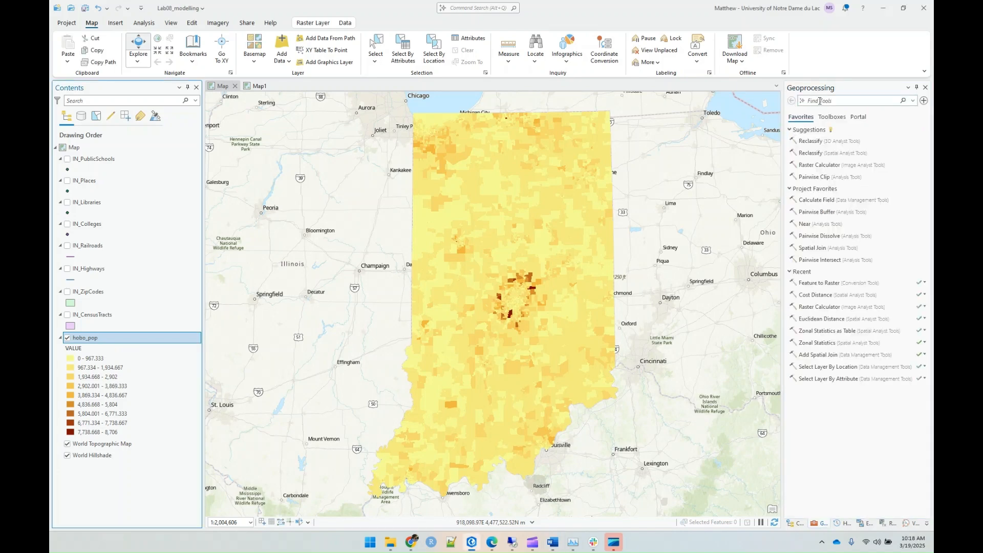
pyautogui.click(824, 101)
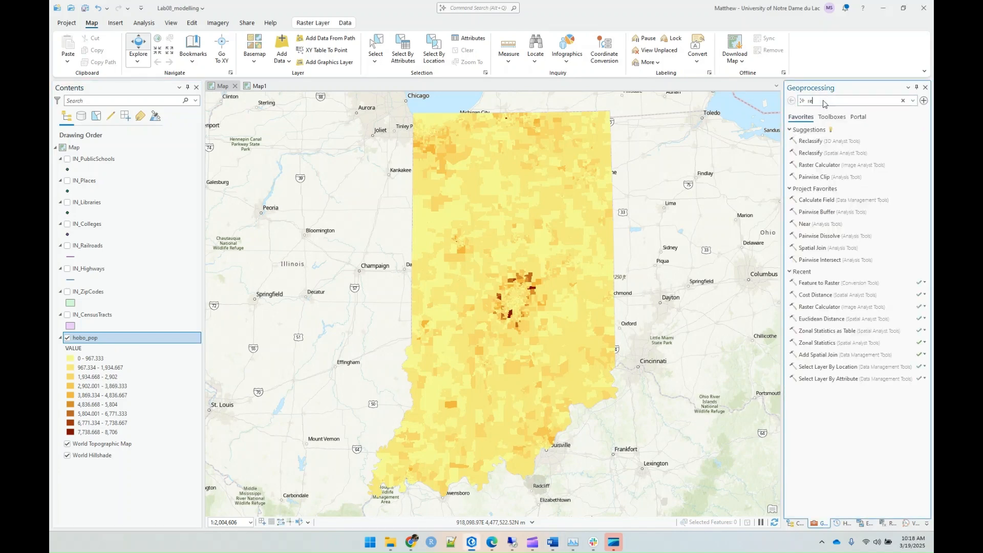
pyautogui.write('recla')
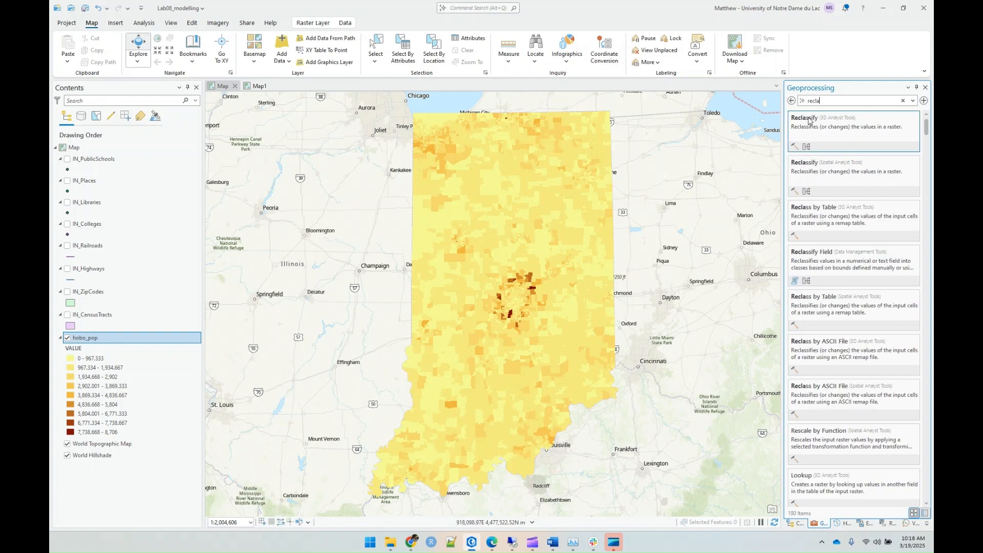
pyautogui.click(830, 130)
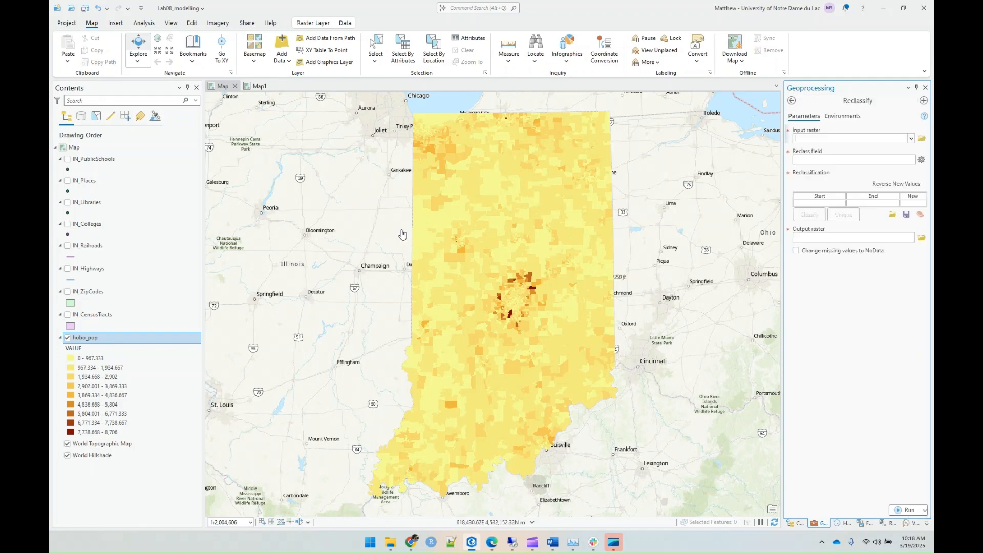
pyautogui.moveTo(128, 341); pyautogui.dragTo(821, 138)
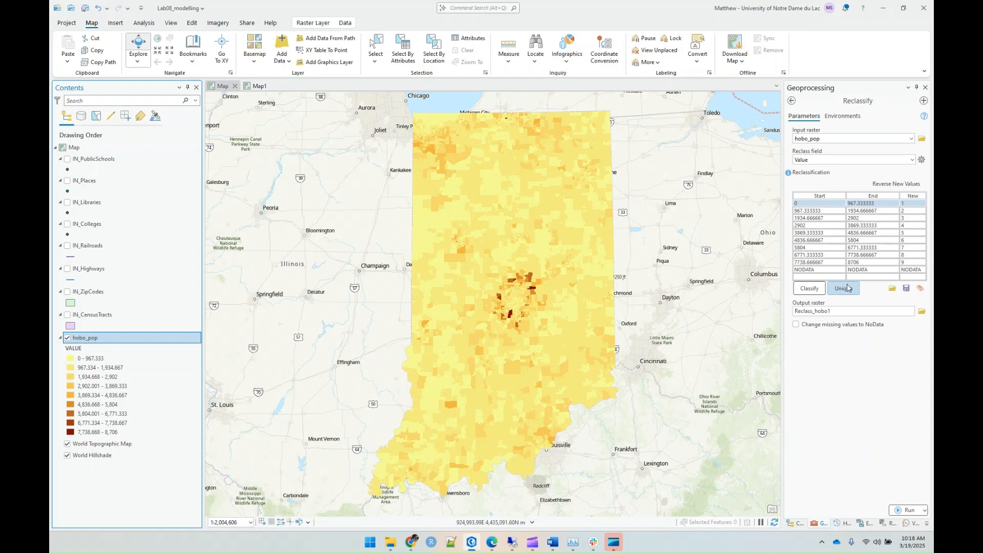
# Classify the hobo_pop values into 10 Natural Breaks (Jenks) classes and reverse the new values
pyautogui.click(807, 295)
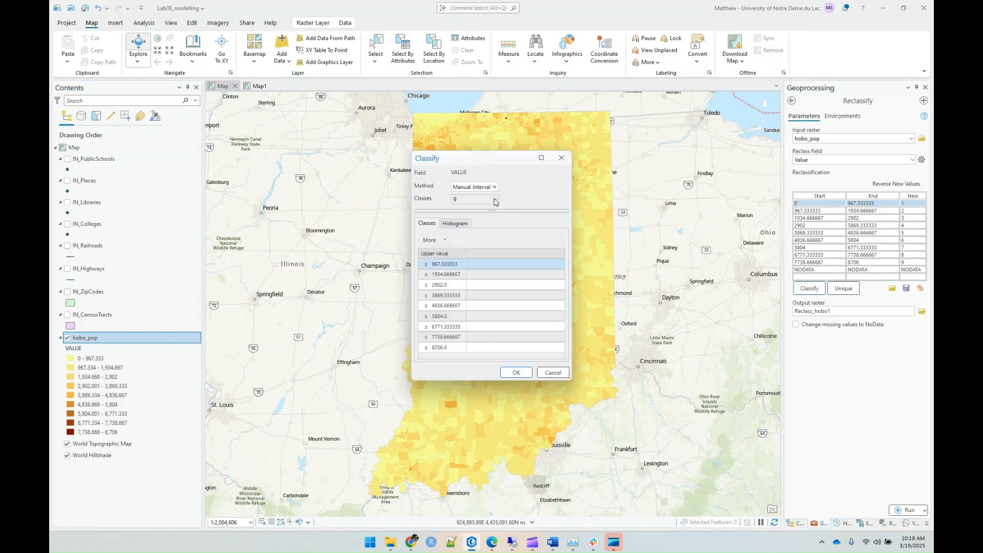
pyautogui.click(495, 188)
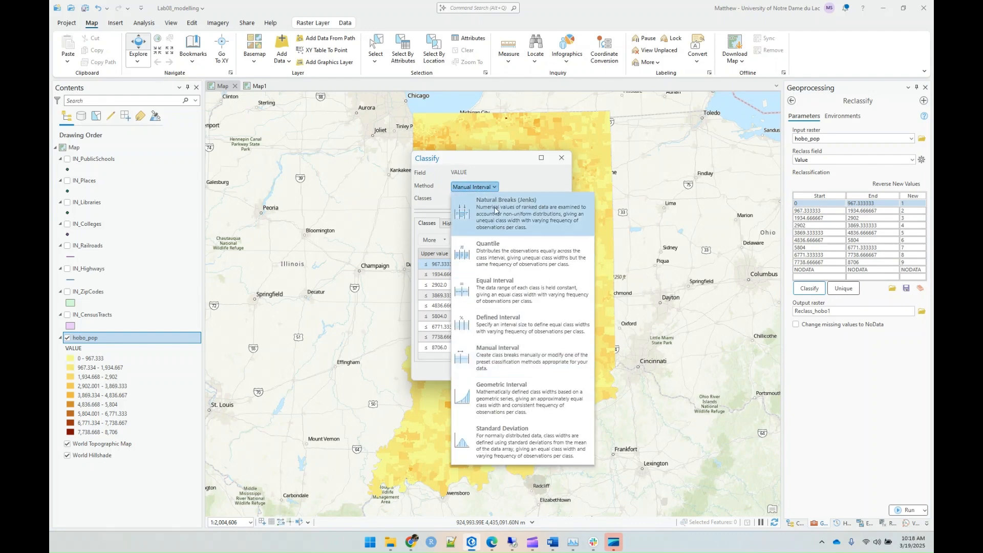
pyautogui.click(496, 225)
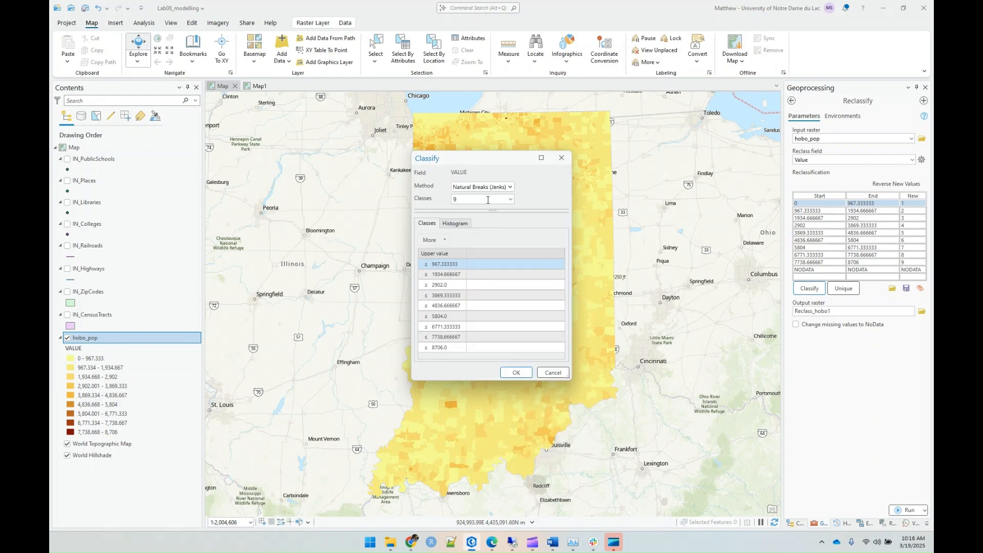
pyautogui.click(511, 199)
pyautogui.click(491, 220)
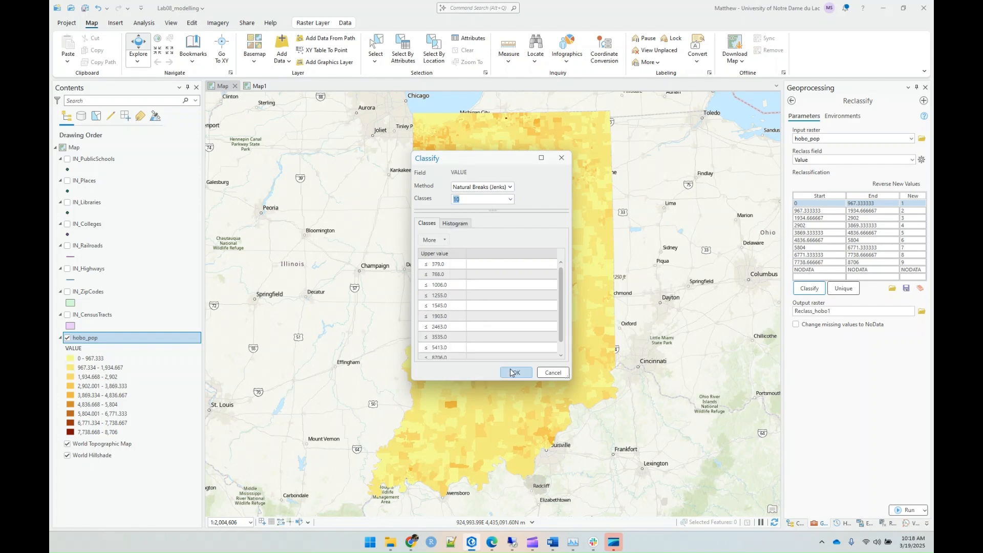
pyautogui.click(513, 371)
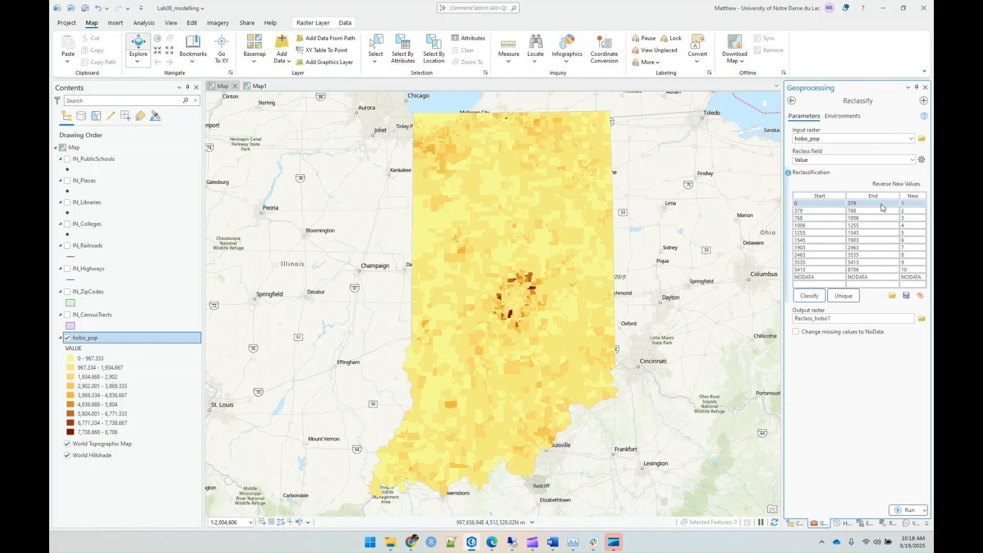
pyautogui.click(905, 184)
# Name the output raster hobo_pop_reclass, enable changing missing values to NoData, and run the reclassification
pyautogui.click(814, 319)
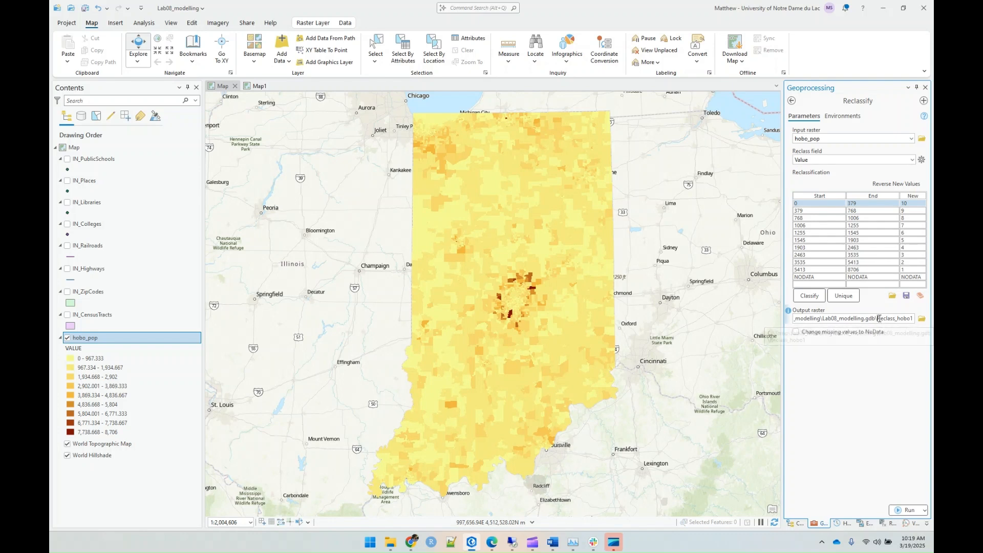
pyautogui.moveTo(879, 319); pyautogui.dragTo(925, 320)
pyautogui.write('ho')
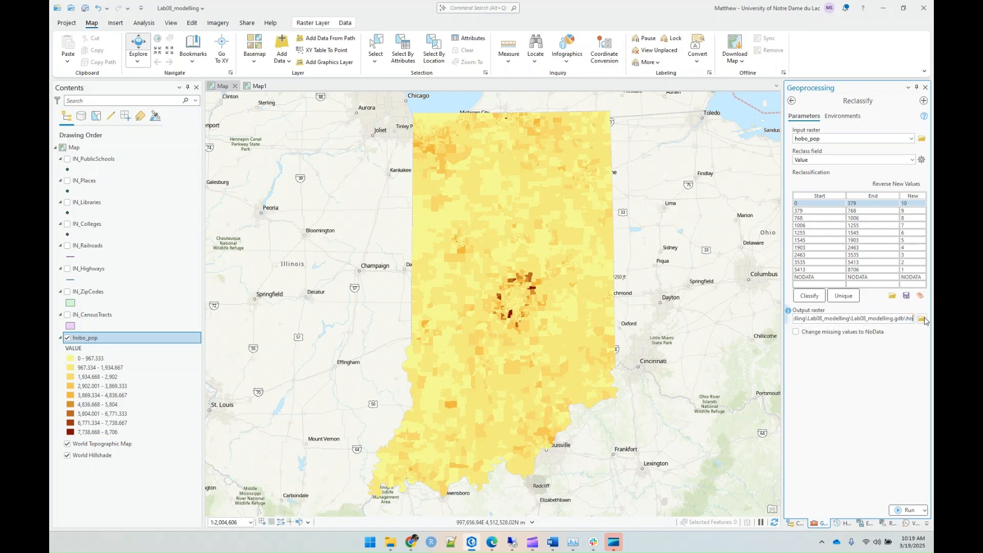
pyautogui.write('bo_pop_reclass')
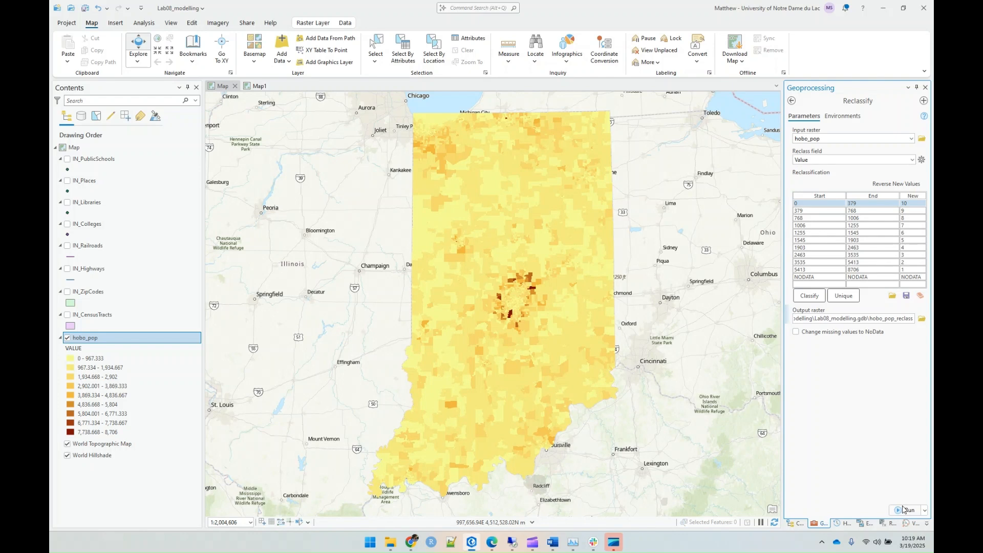
pyautogui.press('Tab')
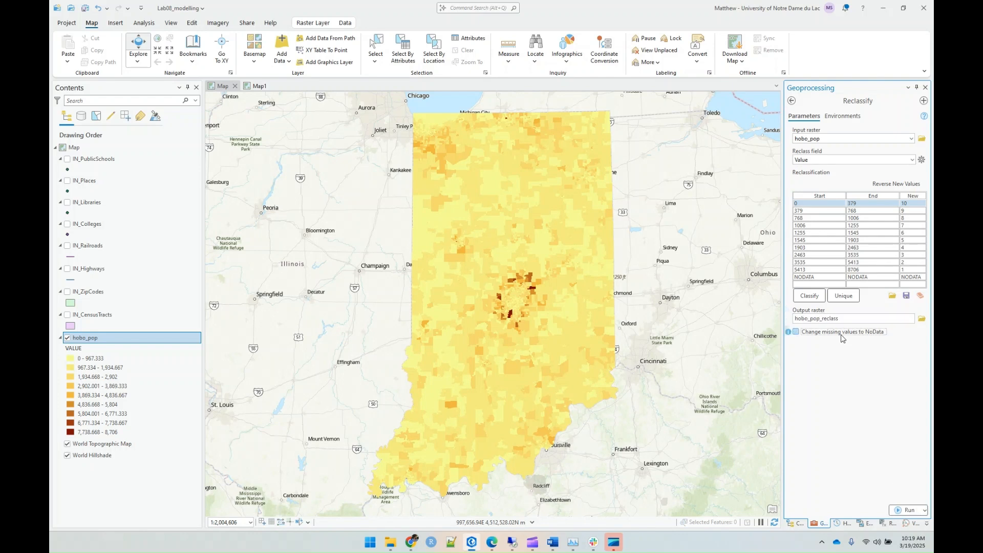
pyautogui.click(807, 333)
pyautogui.click(905, 511)
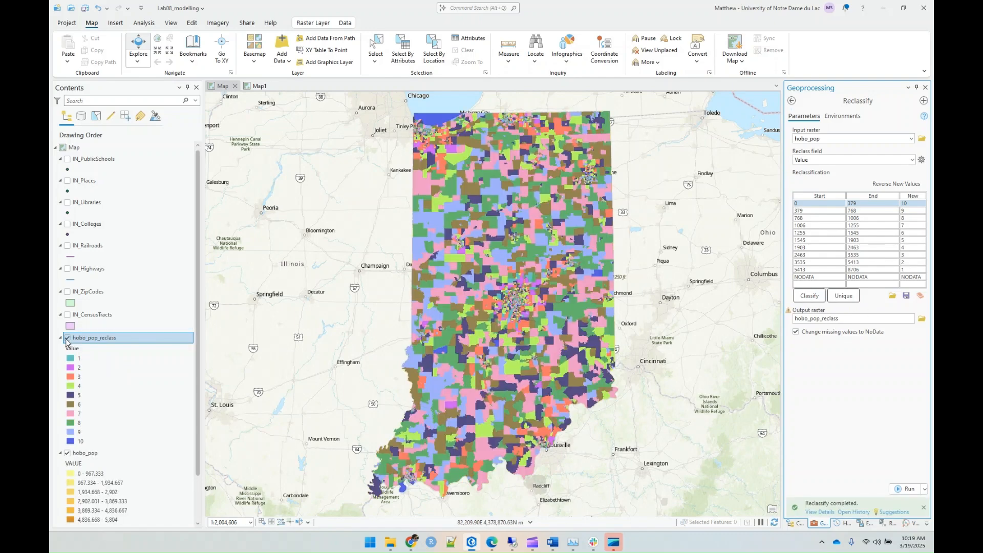
# Toggle the hobo_pop_reclass layer to compare it with hobo_pop, leaving the reclassified layer hidden
pyautogui.click(66, 339)
pyautogui.click(66, 339)
pyautogui.click(66, 338)
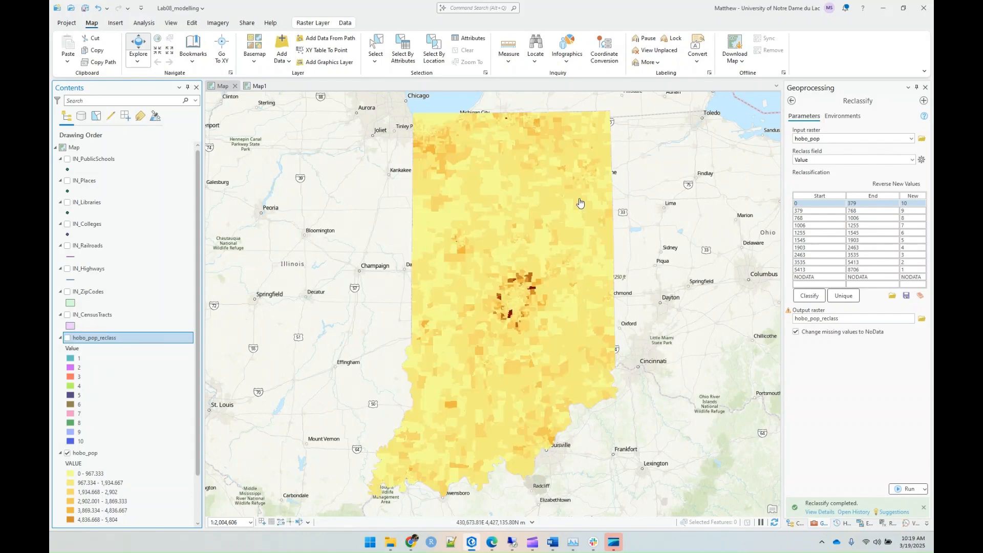
# Find and open the Euclidean Distance tool and set IN_Libraries as its source data
pyautogui.click(793, 101)
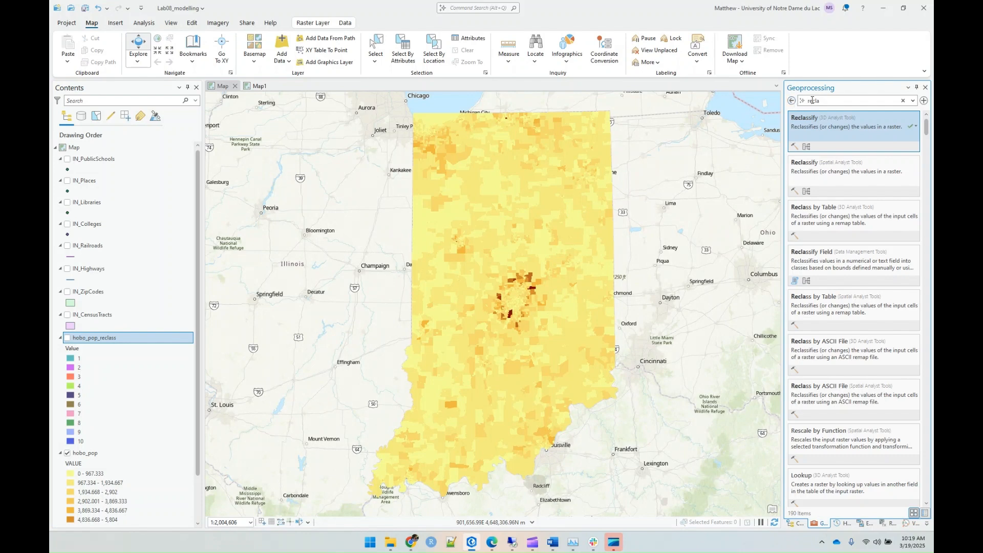
pyautogui.doubleClick(814, 101)
pyautogui.write('eu')
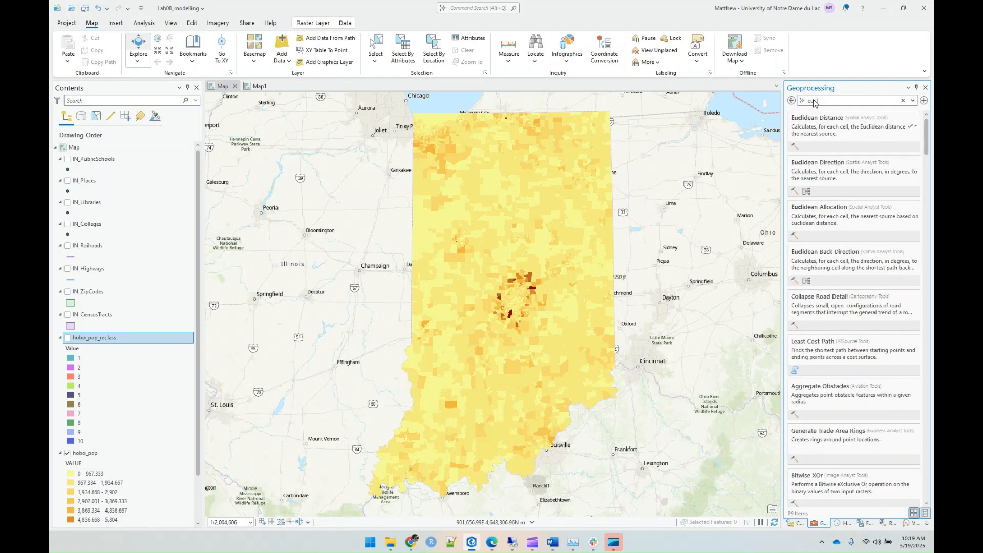
pyautogui.click(815, 129)
pyautogui.click(893, 172)
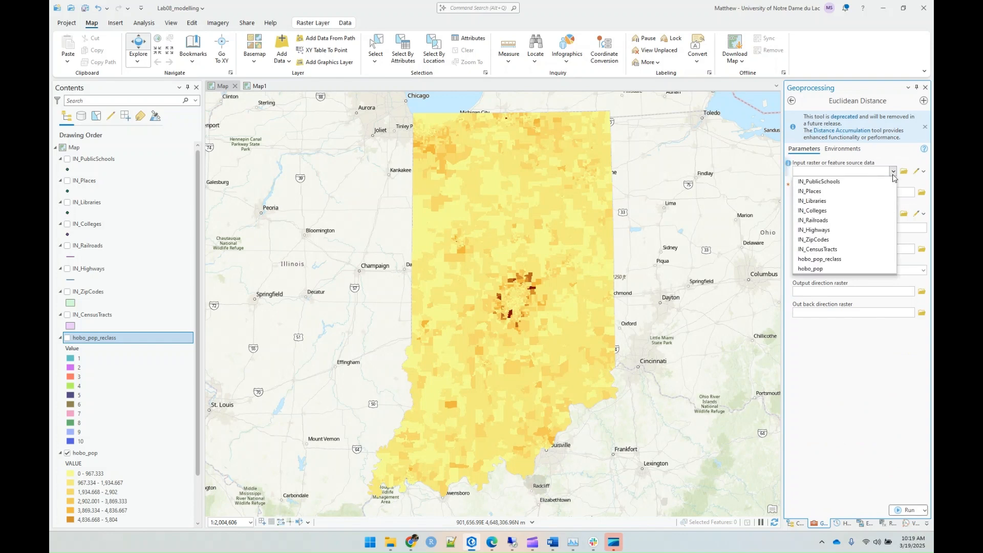
pyautogui.click(851, 203)
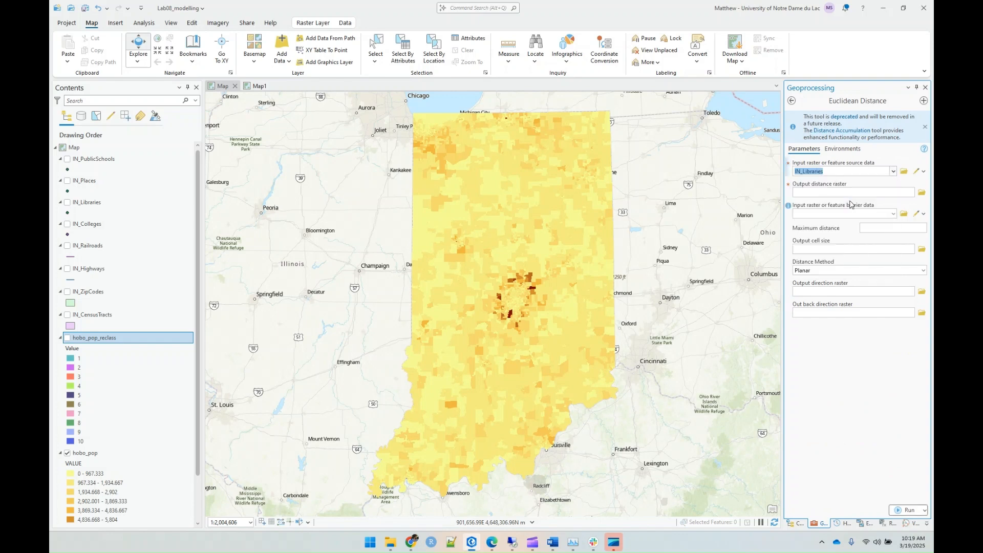
# Name the Euclidean Distance output raster hobo_lib, keeping it in the Lab08_modelling.gdb geodatabase
pyautogui.doubleClick(882, 192)
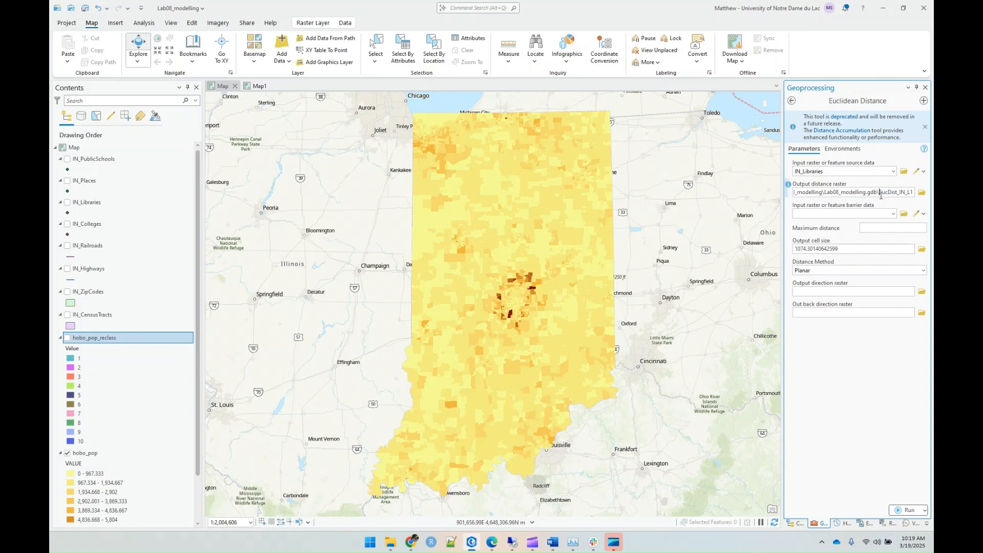
pyautogui.hotkey('shift', 'End')
pyautogui.write('hon')
pyautogui.press('BackSpace')
pyautogui.write('bo_lib')
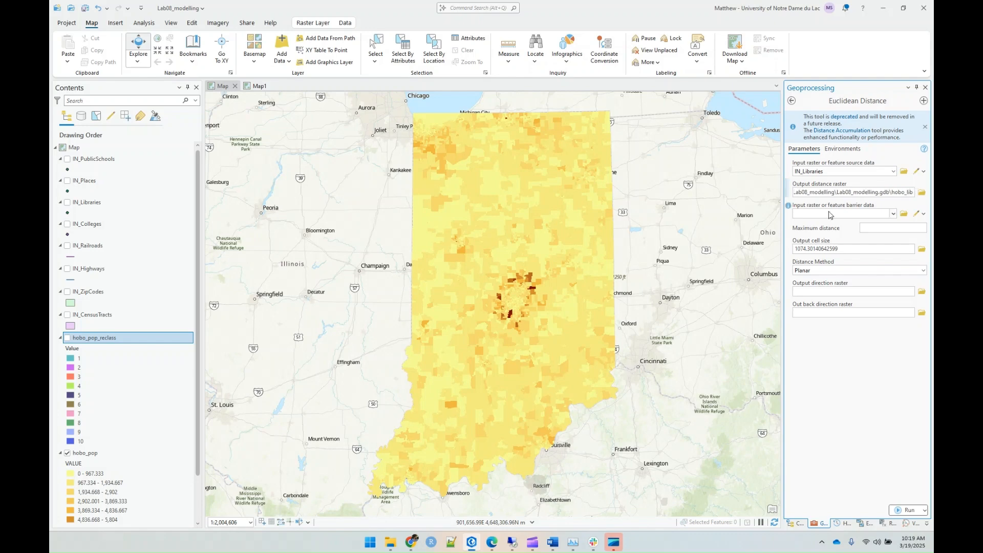
# Show the IN_Libraries layer and set the Euclidean Distance output cell size to 50
pyautogui.click(67, 203)
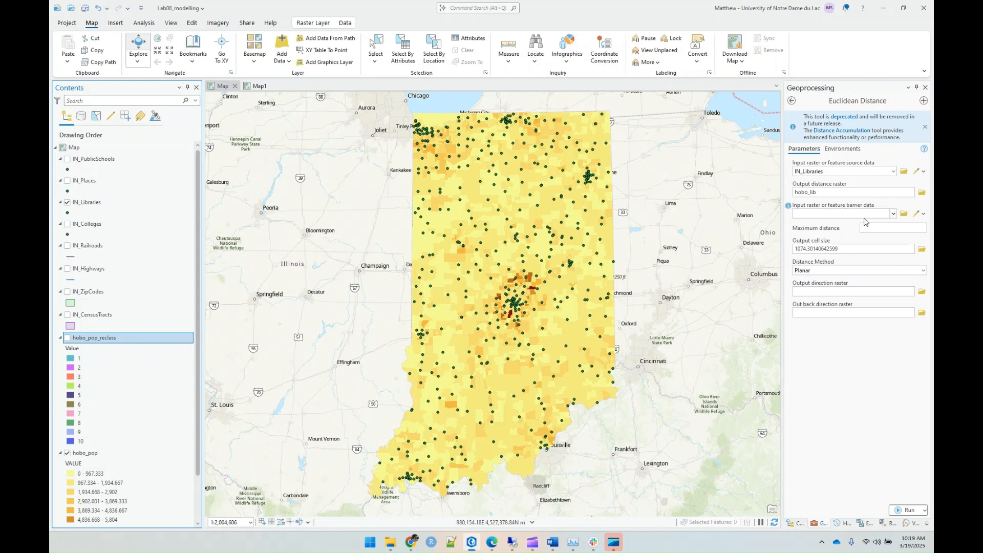
pyautogui.tripleClick(830, 253)
pyautogui.write('50')
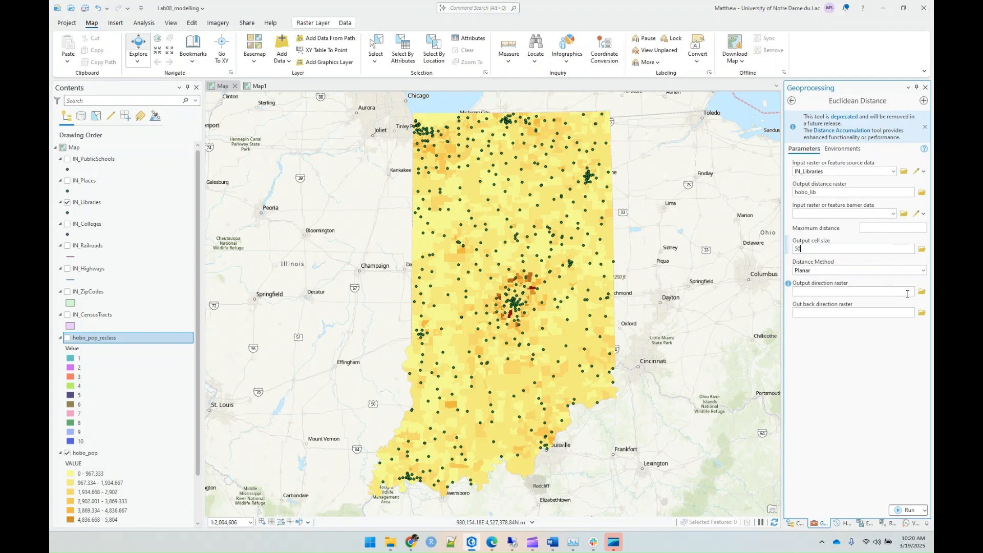
# Set both the processing extent and the mask to IN_CensusTracts, then run the Euclidean Distance tool for libraries
pyautogui.click(843, 149)
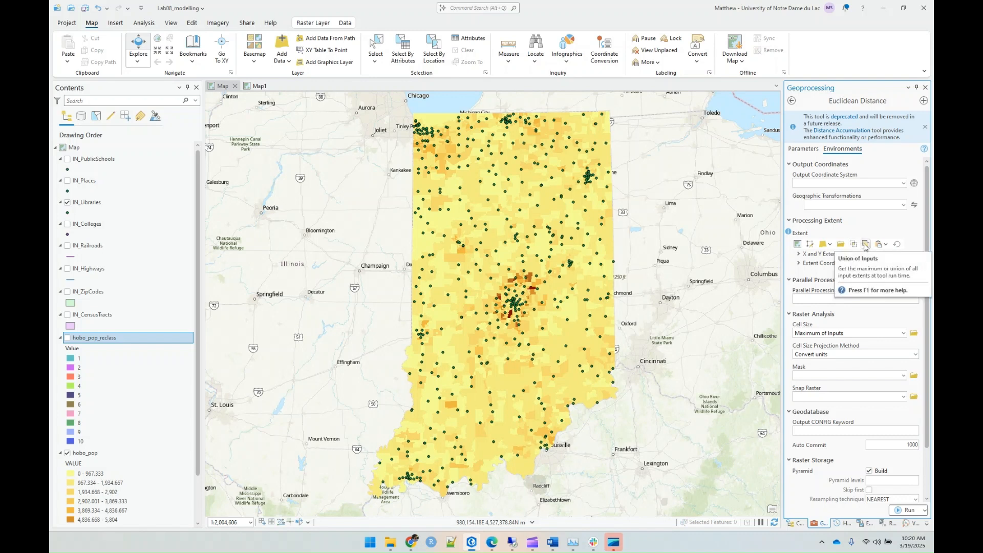
pyautogui.click(831, 246)
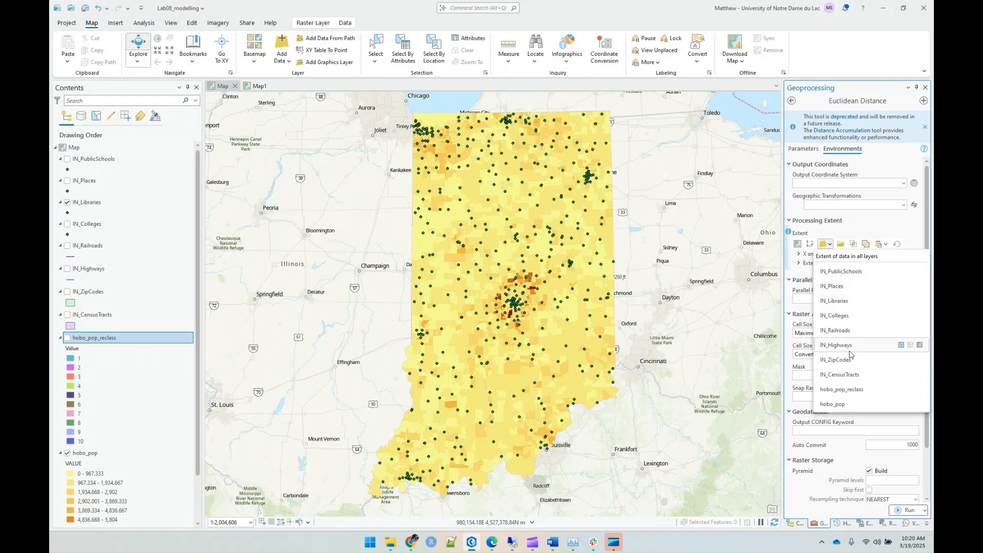
pyautogui.click(845, 376)
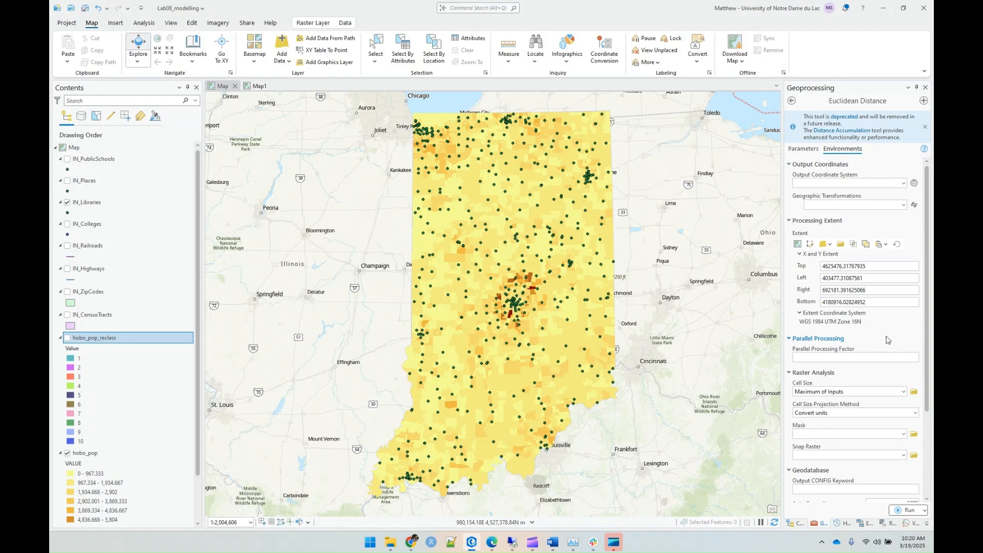
pyautogui.click(904, 435)
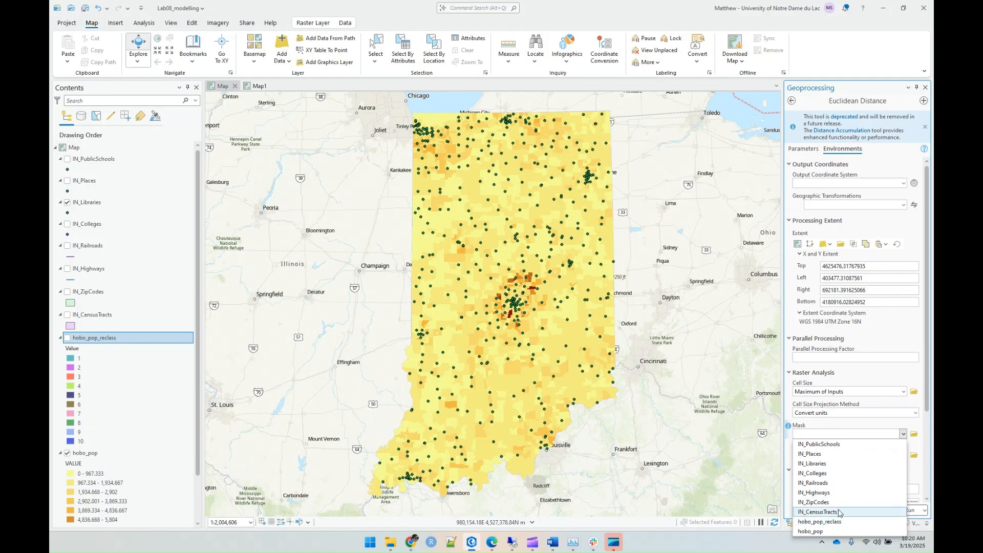
pyautogui.click(838, 513)
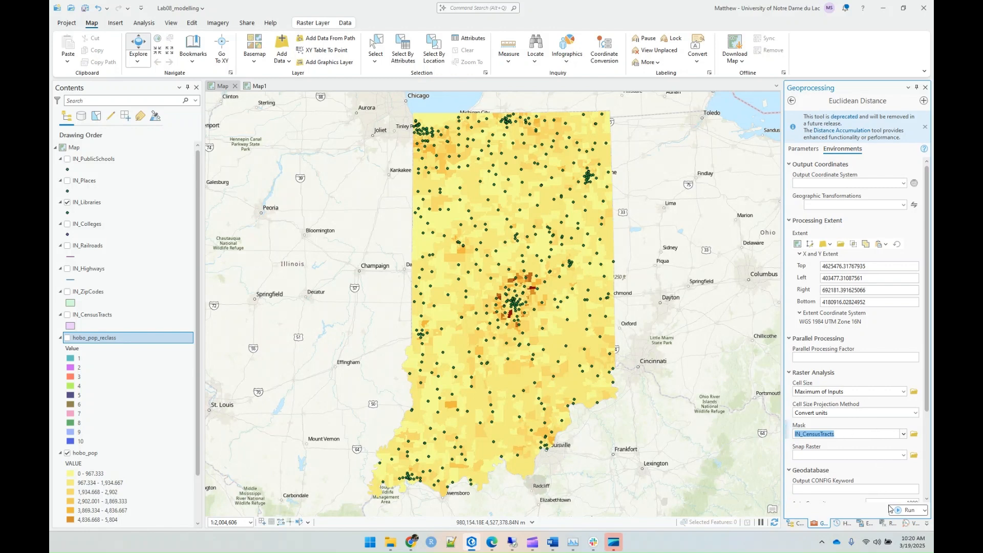
pyautogui.click(906, 511)
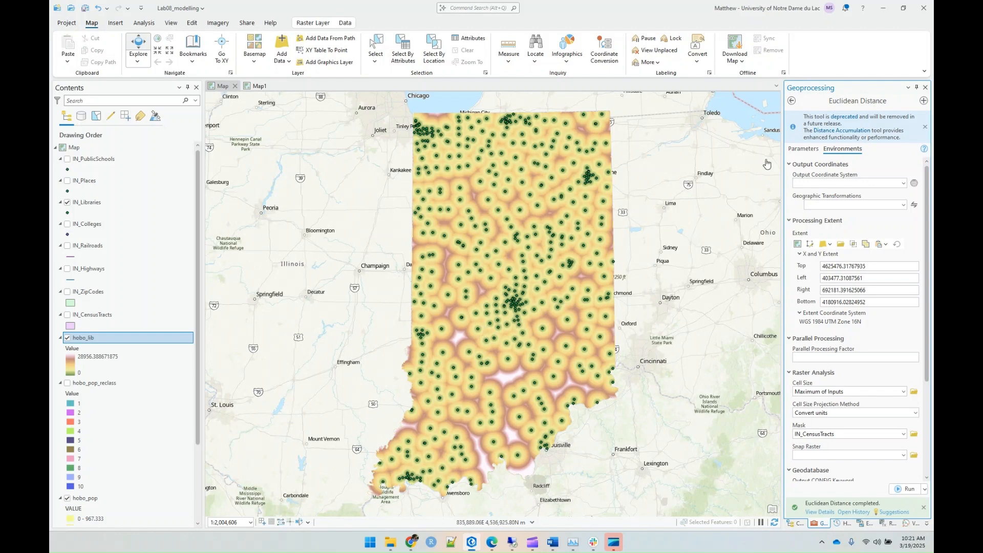
# Find and open the Reclassify tool and set hobo_lib as its input raster
pyautogui.click(793, 101)
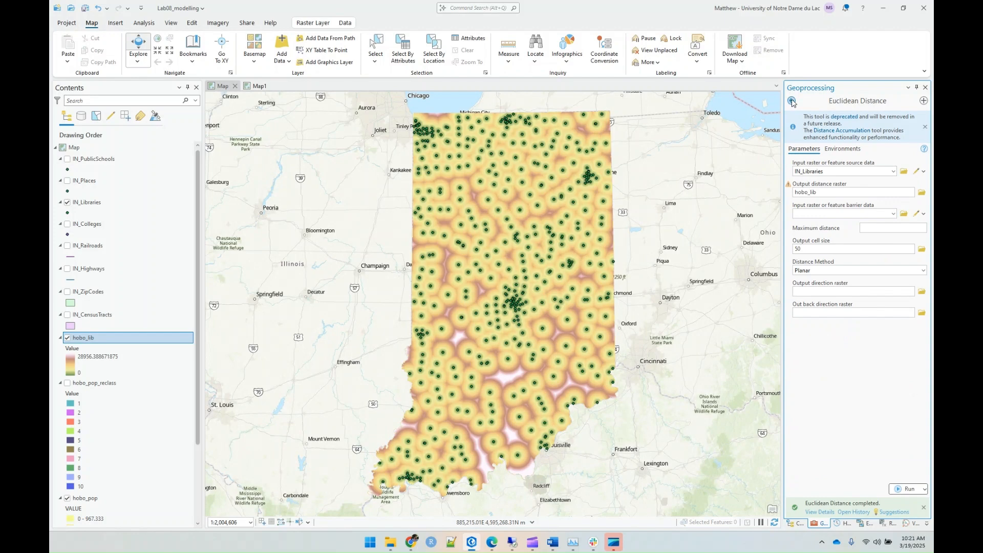
pyautogui.click(792, 102)
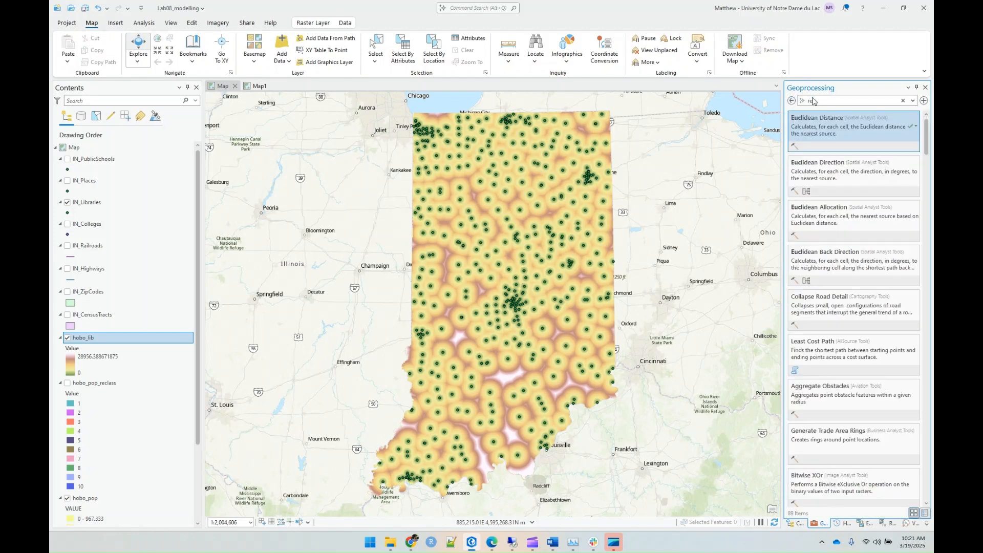
pyautogui.click(814, 101)
pyautogui.write('recl')
pyautogui.click(824, 124)
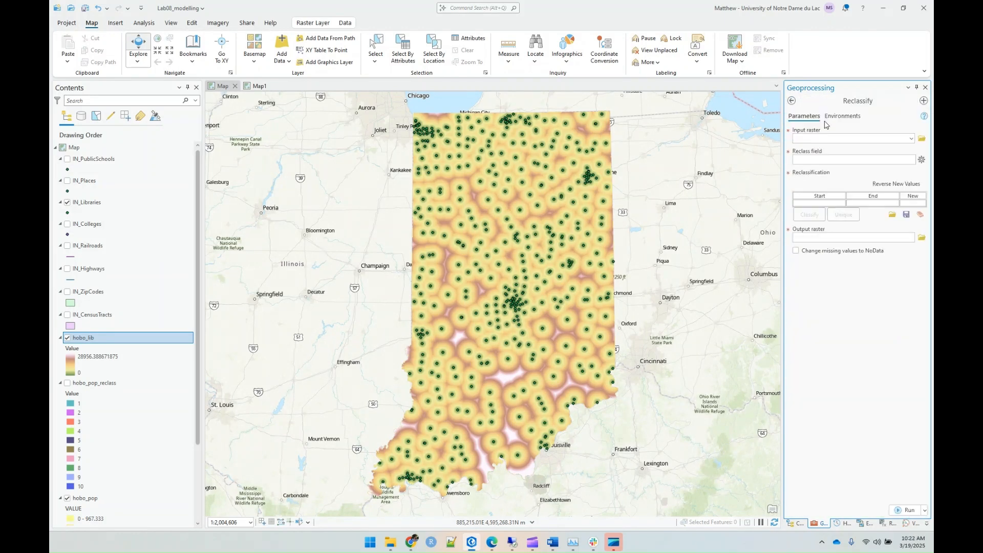
pyautogui.click(909, 138)
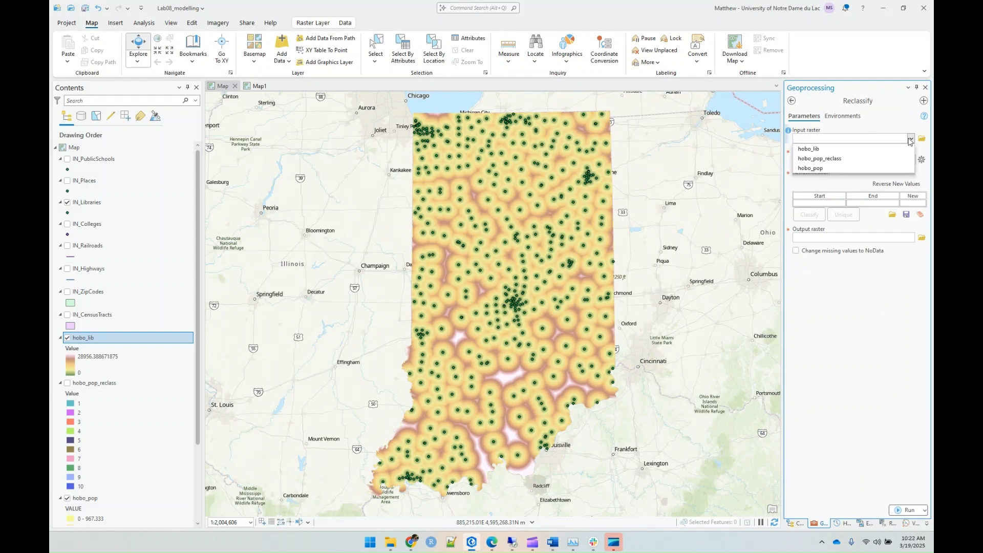
pyautogui.click(881, 152)
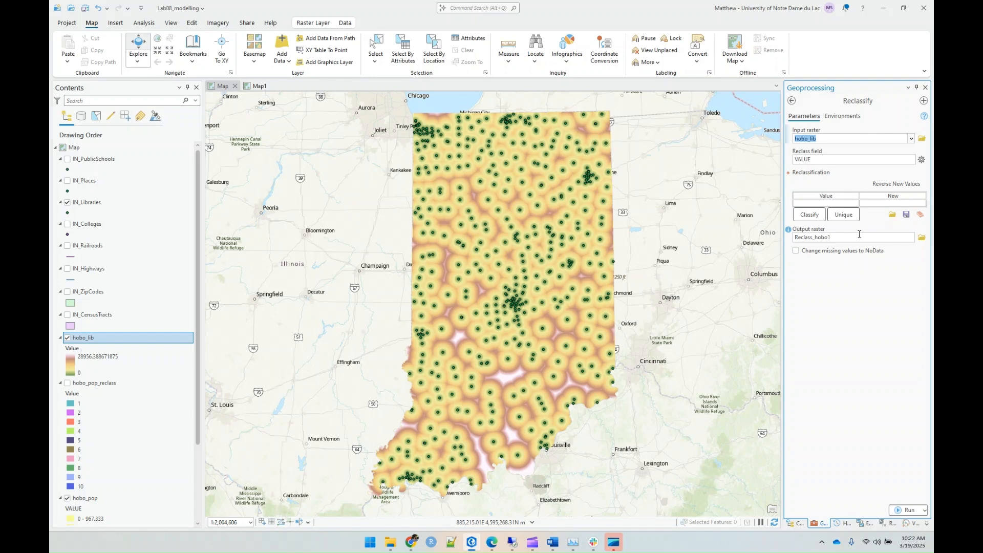
# Classify the hobo_lib values into 10 classes with the Natural Breaks (Jenks) method
pyautogui.click(816, 221)
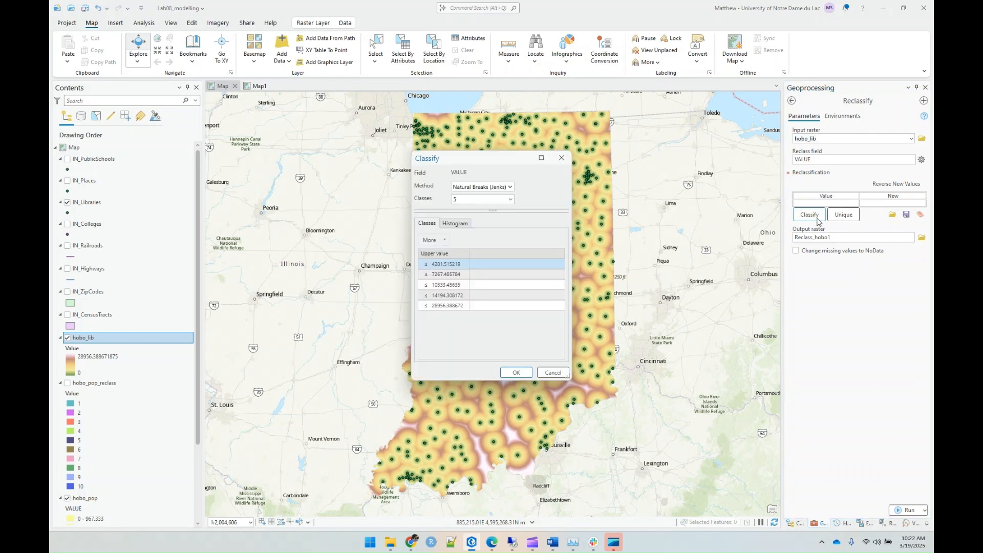
pyautogui.click(511, 199)
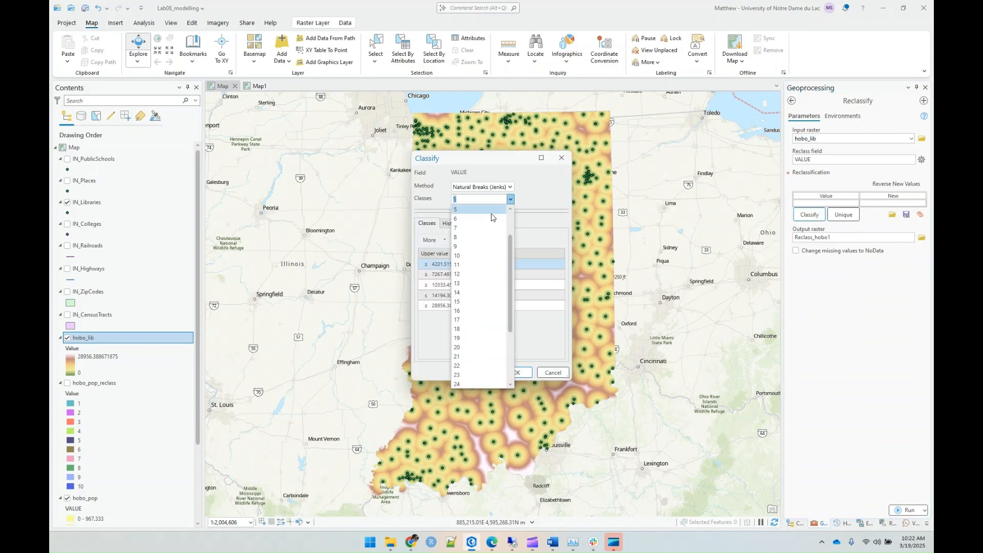
pyautogui.click(463, 257)
pyautogui.write('10')
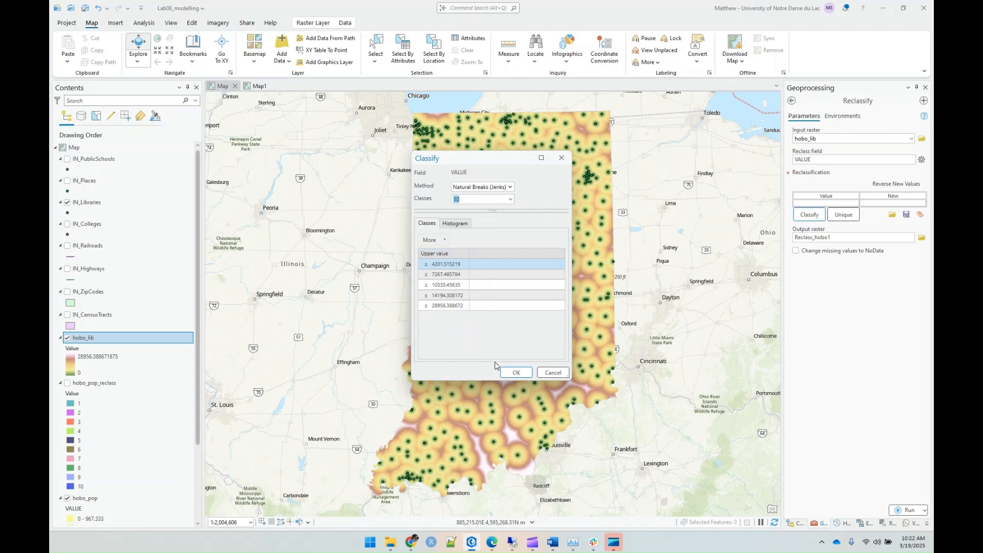
pyautogui.click(511, 374)
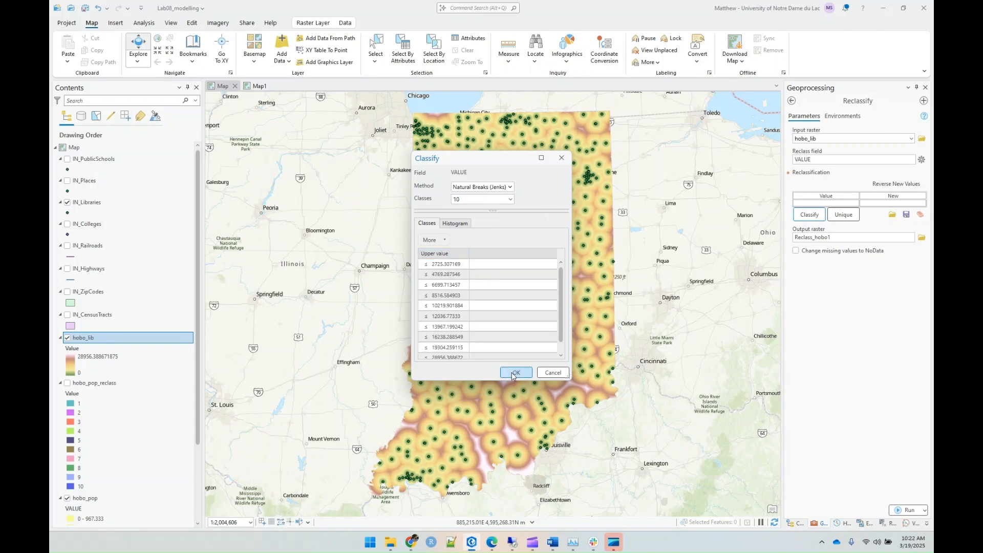
# Name the output raster hobo_lib_Reclass and run the reclassification with the new values reversed
pyautogui.click(823, 318)
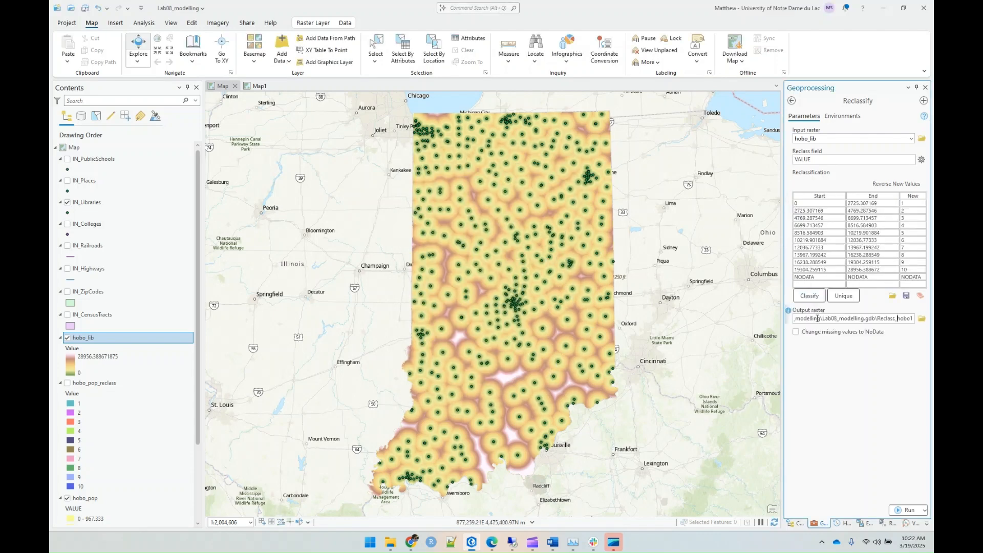
pyautogui.doubleClick(877, 319)
pyautogui.write('hon')
pyautogui.press('BackSpace')
pyautogui.write('b_lin')
pyautogui.press('BackSpace')
pyautogui.write('b_Reclass')
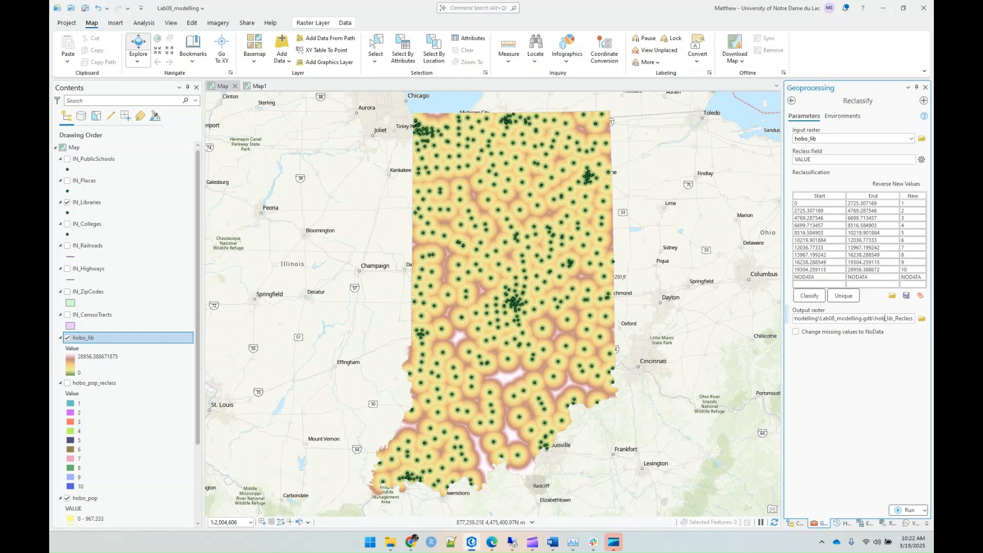
pyautogui.write('o')
pyautogui.click(908, 184)
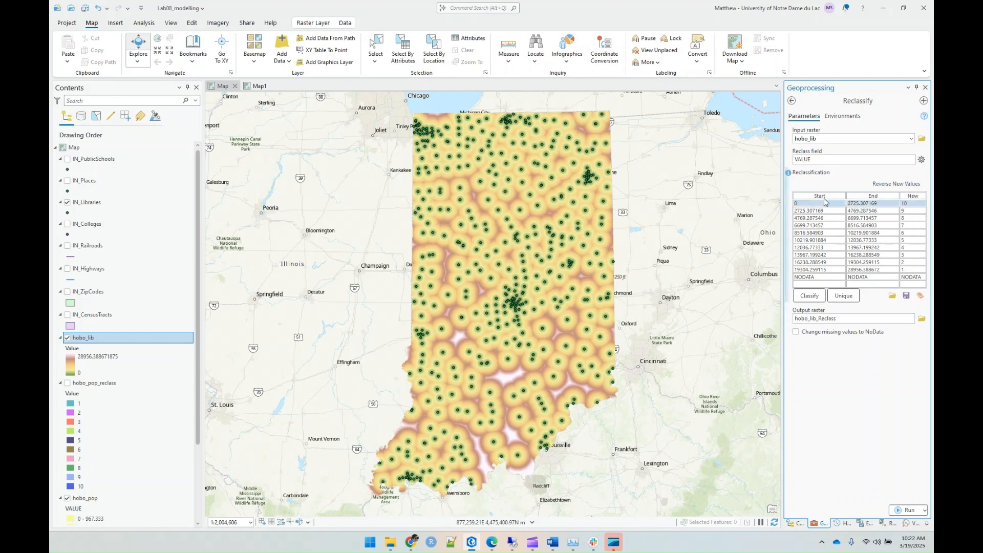
pyautogui.click(897, 512)
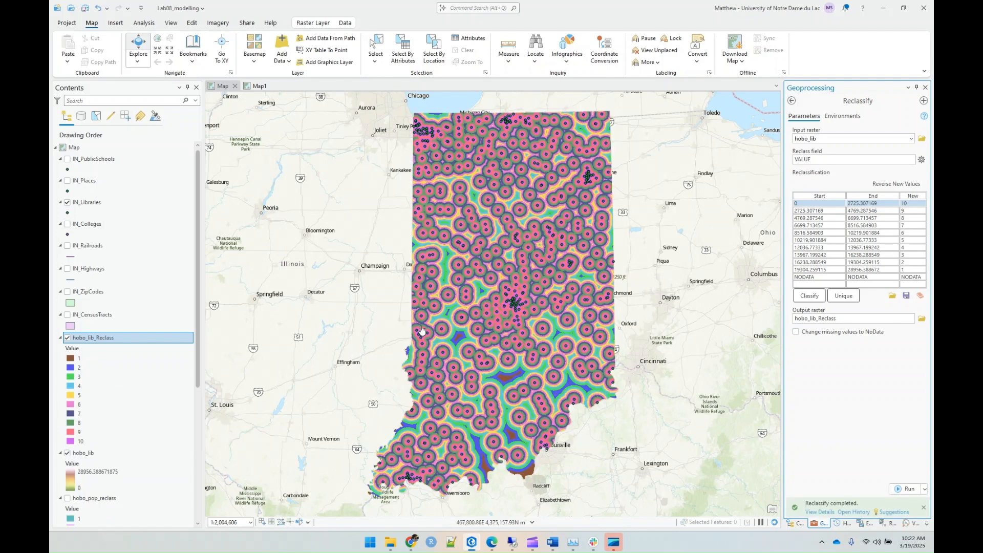
# Hide the hobo_lib_Reclass, hobo_lib and IN_Libraries layers and show IN_Railroads instead
pyautogui.click(67, 339)
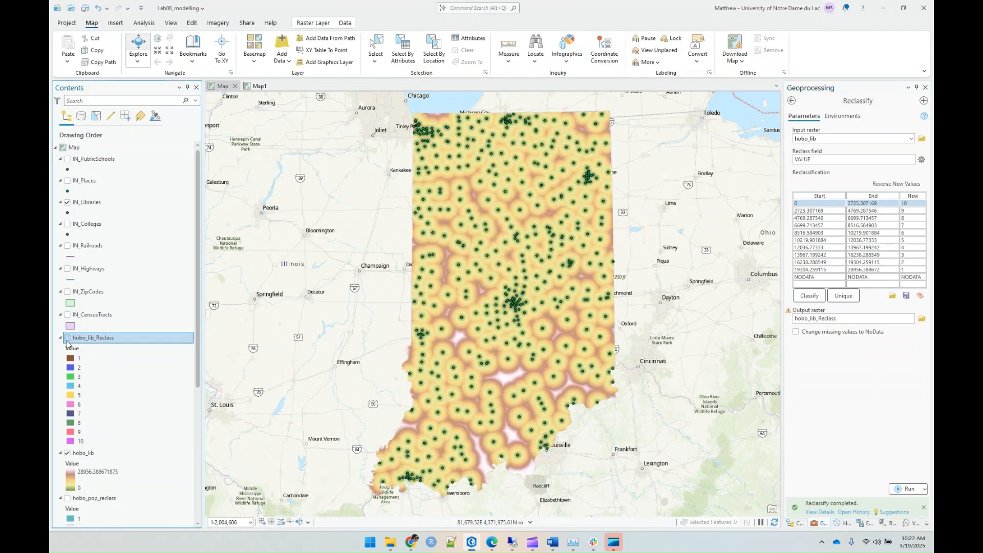
pyautogui.click(67, 453)
pyautogui.click(67, 246)
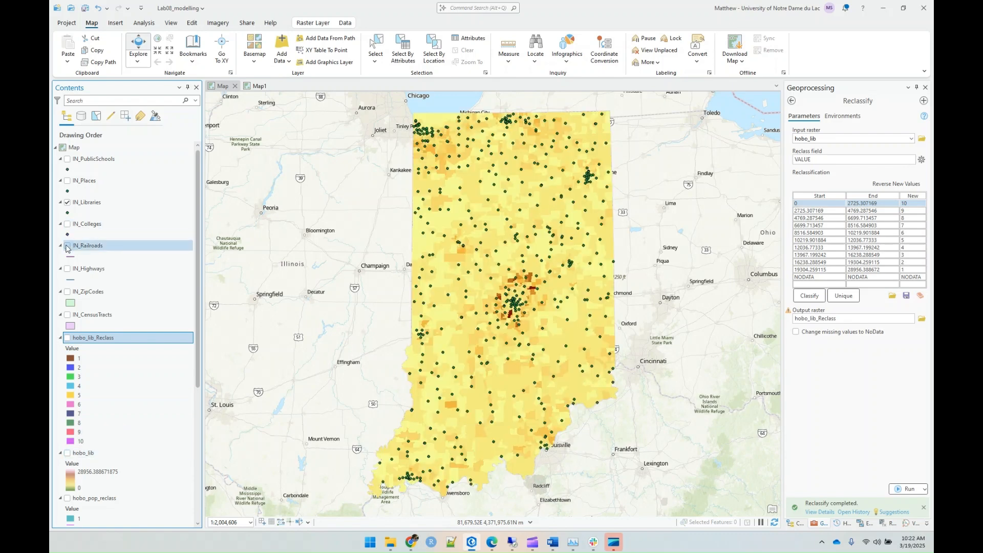
pyautogui.click(67, 203)
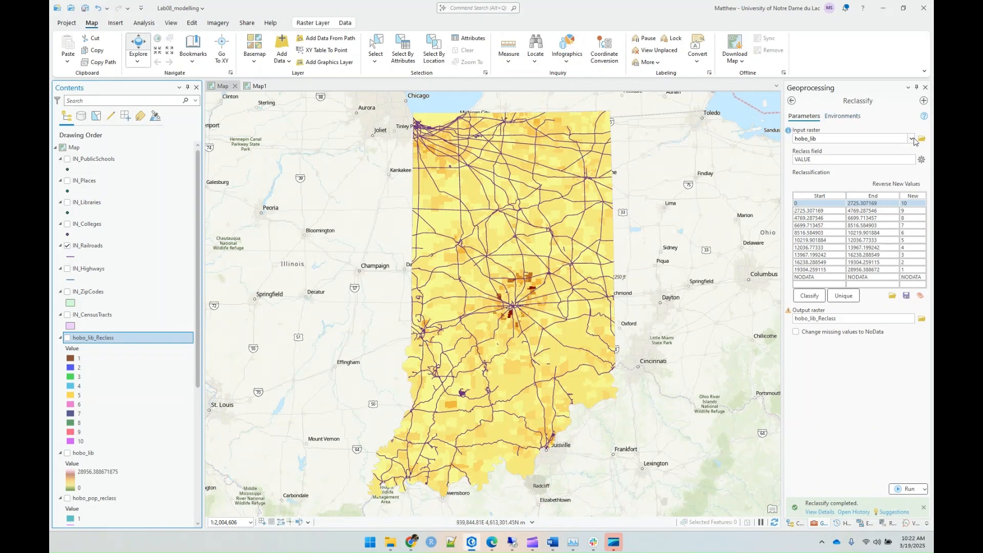
# Find and open the Euclidean Distance tool again and set IN_Railroads as its source data
pyautogui.click(791, 100)
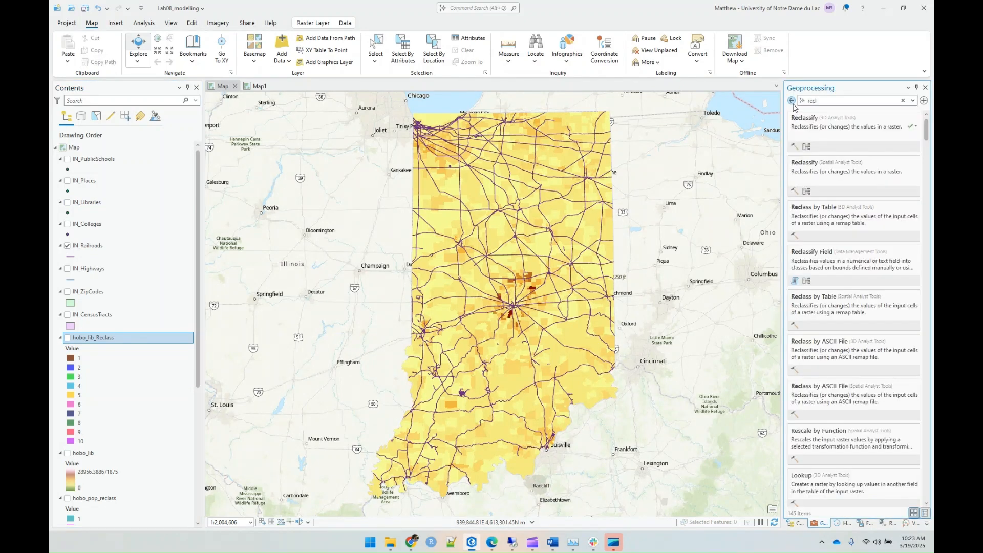
pyautogui.doubleClick(812, 101)
pyautogui.write('e')
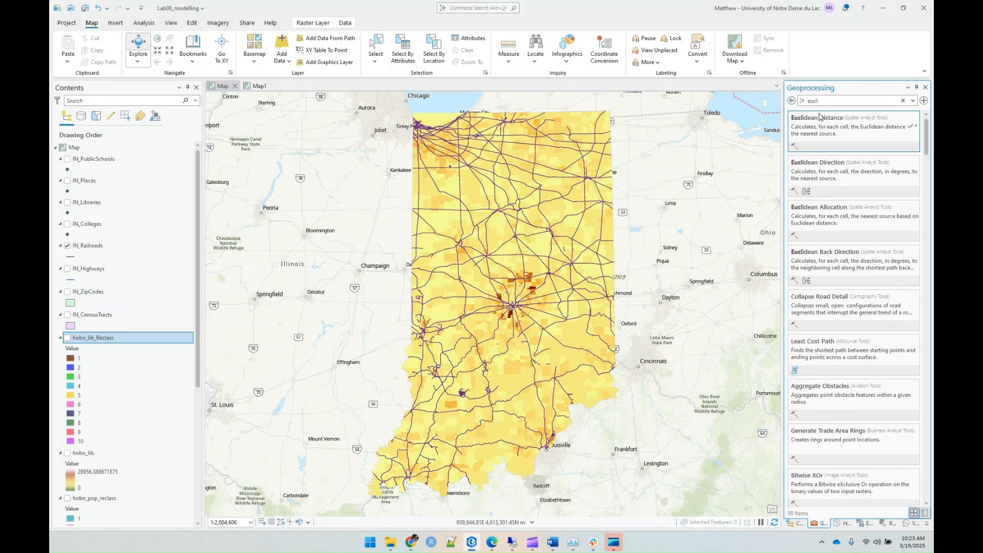
pyautogui.click(822, 129)
pyautogui.click(893, 171)
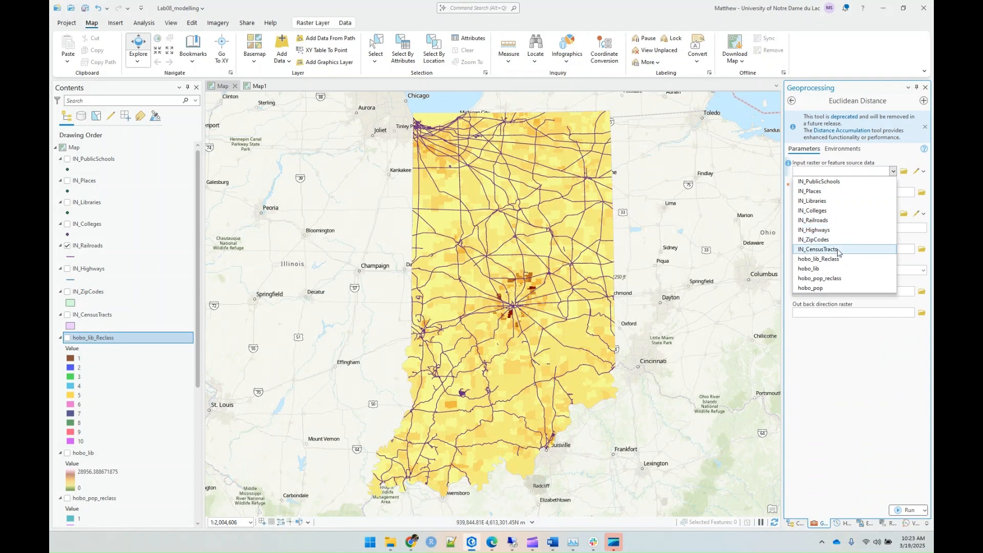
pyautogui.click(824, 221)
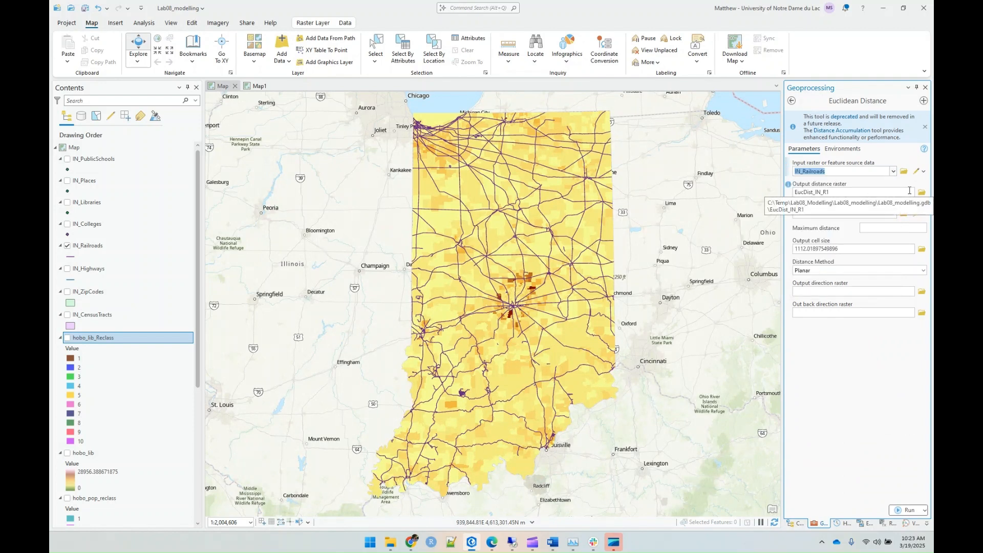
# Name the output distance raster hobo_rails in Lab08_modelling.gdb and set its output cell size to 50
pyautogui.click(854, 193)
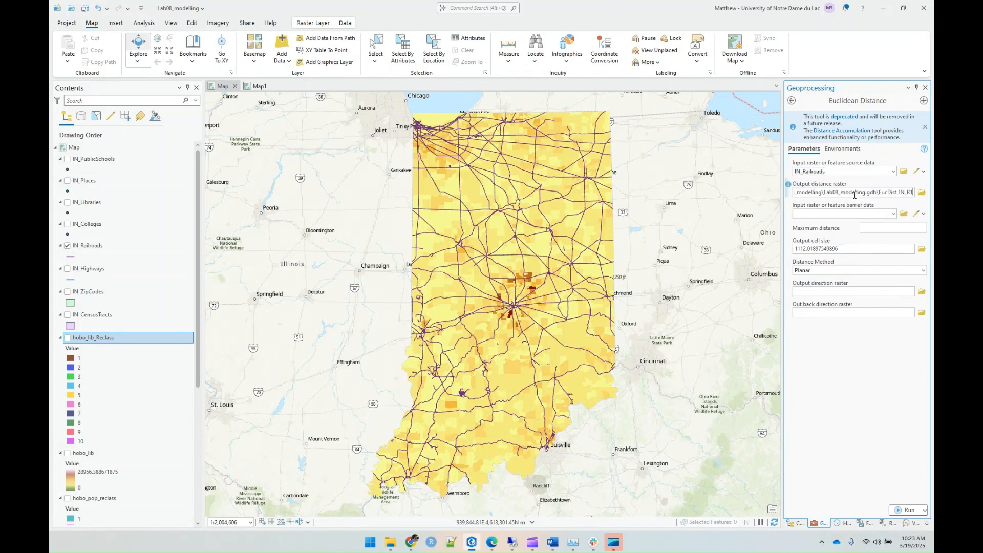
pyautogui.moveTo(880, 193); pyautogui.dragTo(915, 194)
pyautogui.write('hobo_rails')
pyautogui.doubleClick(831, 249)
pyautogui.click(831, 250)
pyautogui.tripleClick(831, 249)
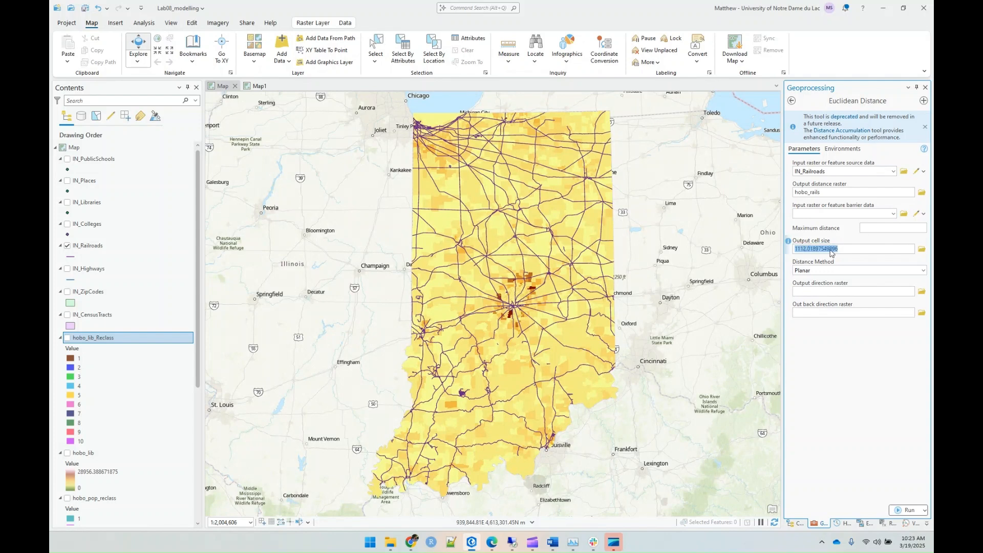
pyautogui.write('50')
# Set the processing extent to hobo_lib_Reclass and the mask to IN_ZipCodes, and run Euclidean Distance
pyautogui.click(853, 149)
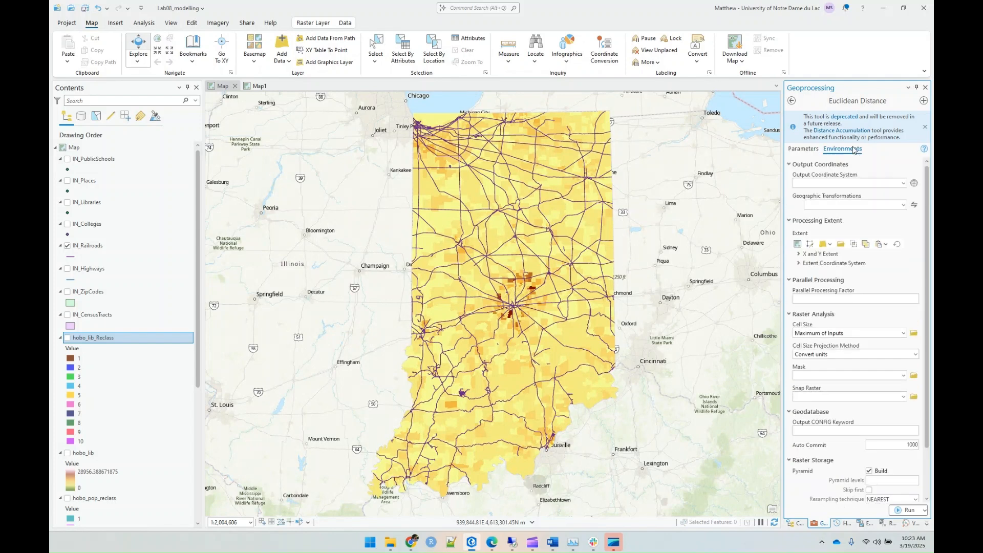
pyautogui.click(827, 244)
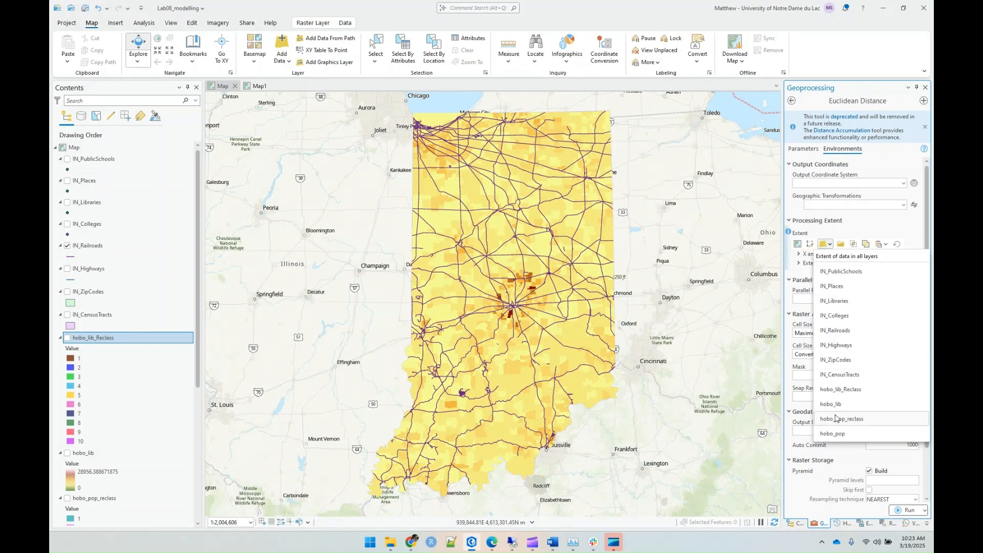
pyautogui.click(840, 389)
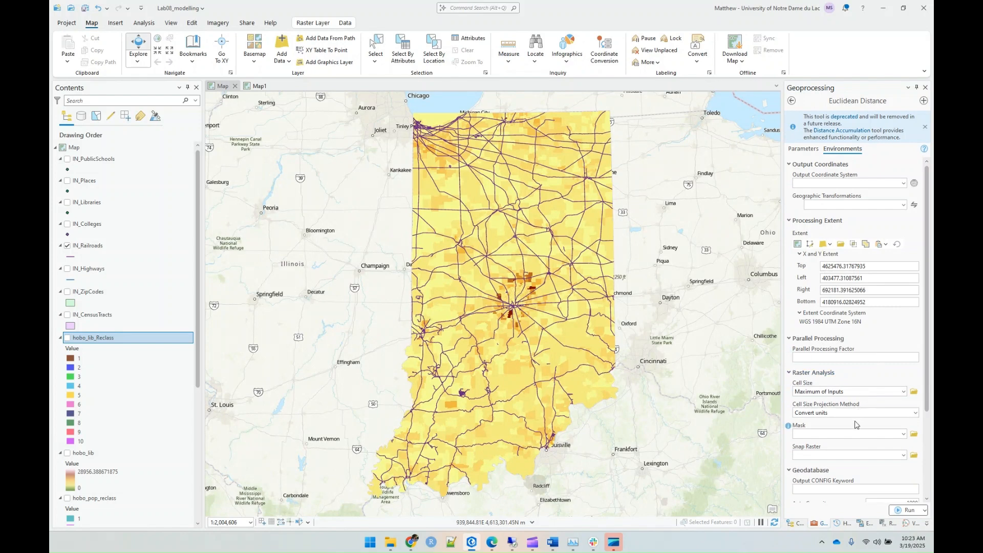
pyautogui.click(906, 437)
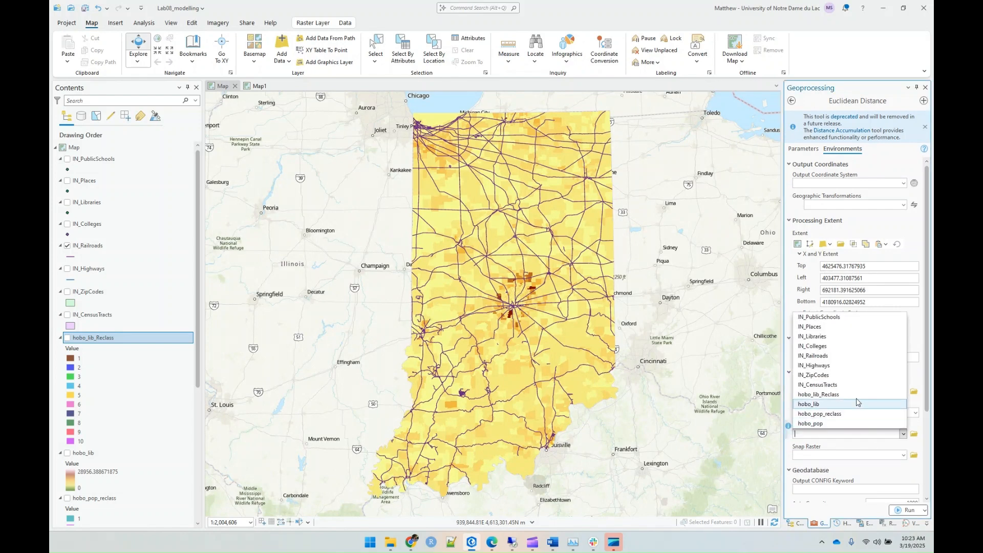
pyautogui.click(847, 380)
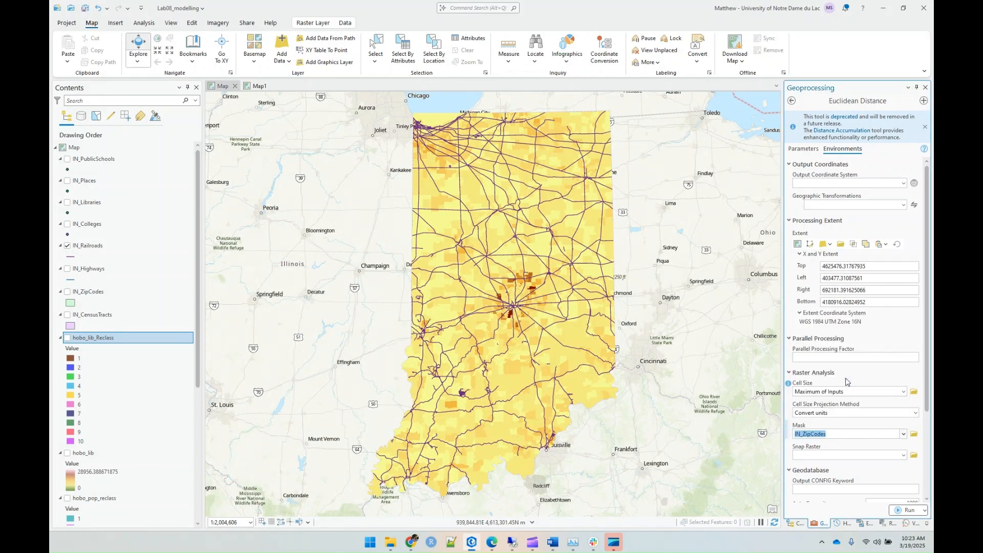
pyautogui.click(902, 510)
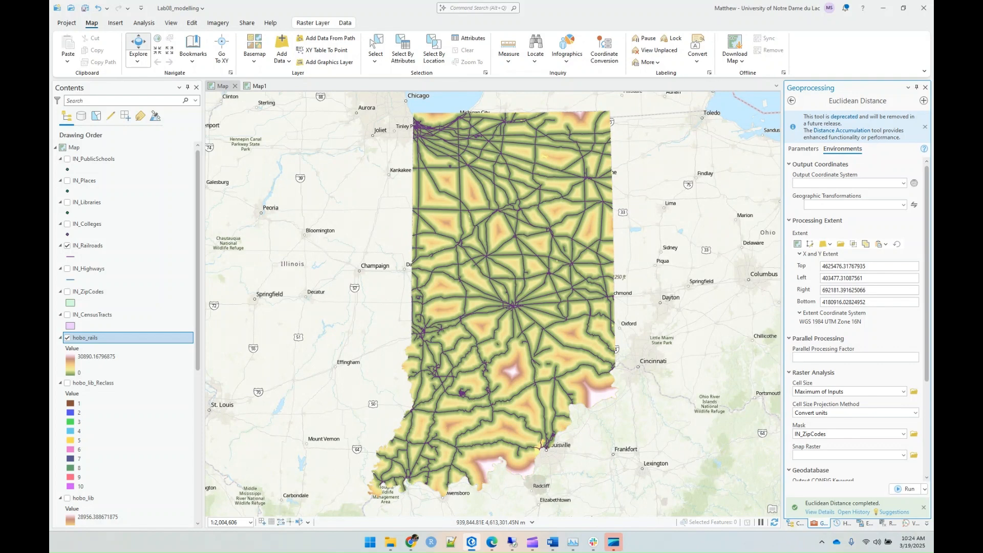
# Find and open the 3D Analyst Reclassify tool and set hobo_rails as its input raster
pyautogui.click(792, 102)
pyautogui.click(792, 103)
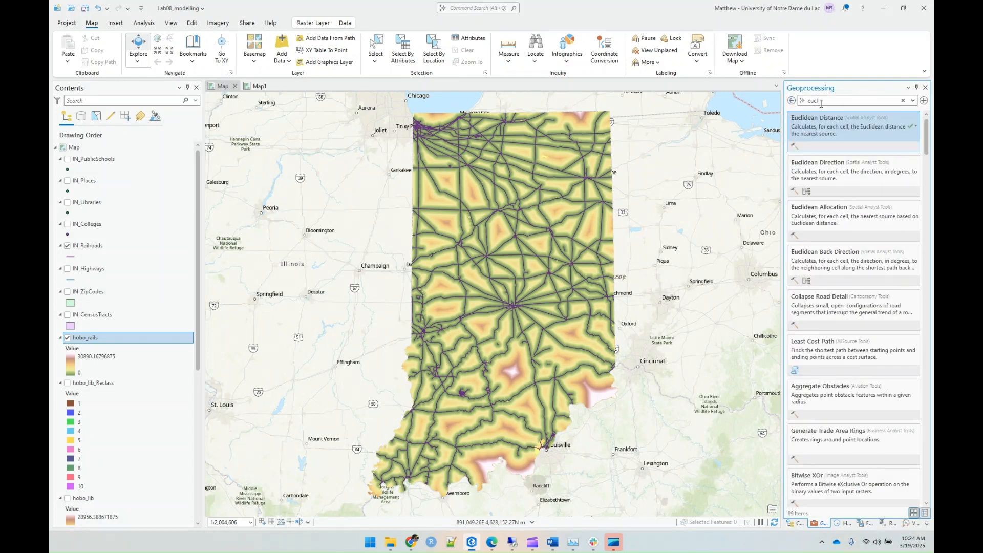
pyautogui.doubleClick(821, 104)
pyautogui.write('rec')
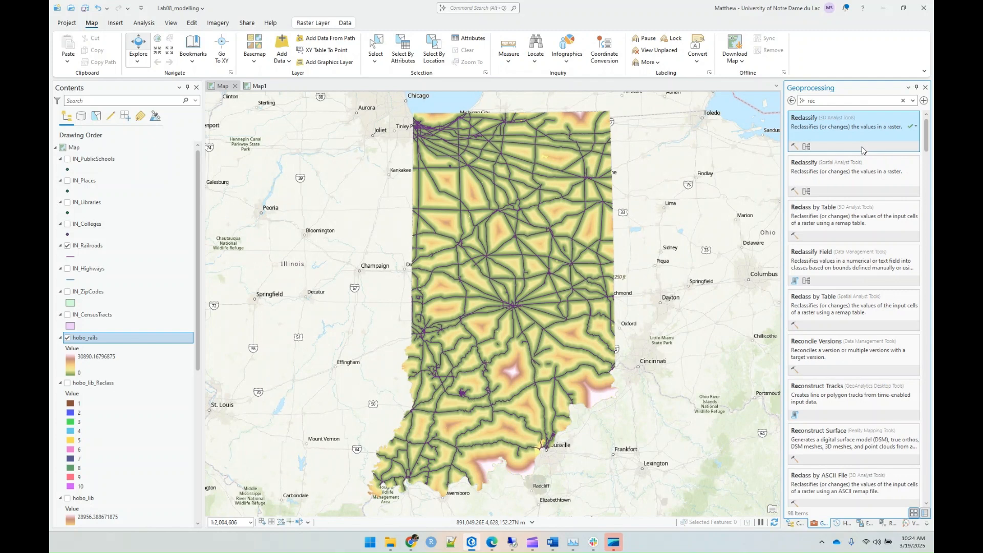
pyautogui.click(838, 119)
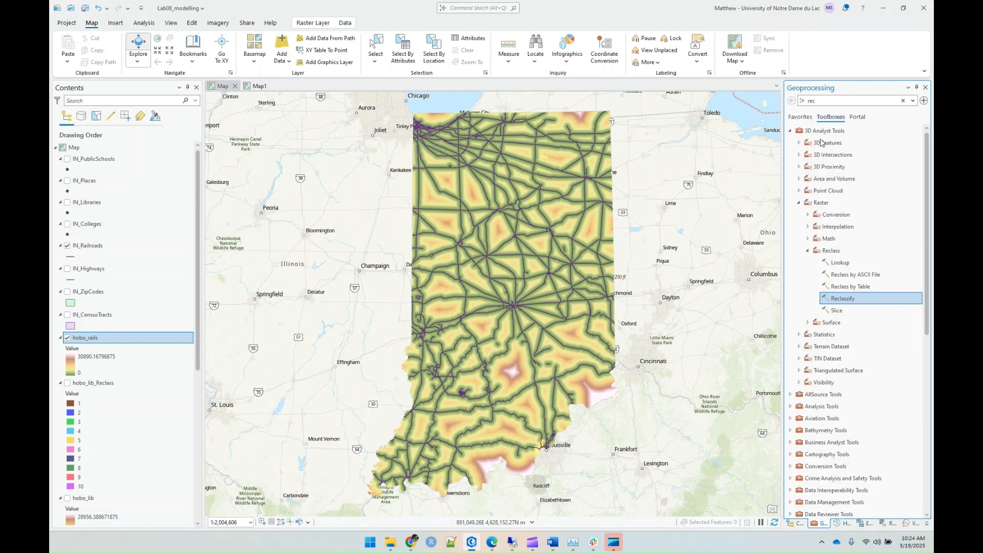
pyautogui.doubleClick(845, 300)
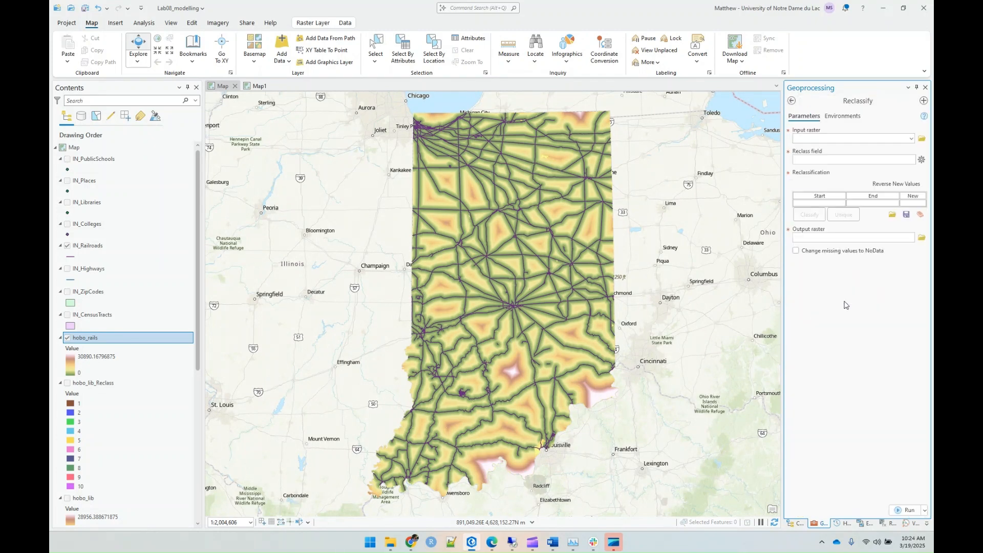
pyautogui.click(912, 139)
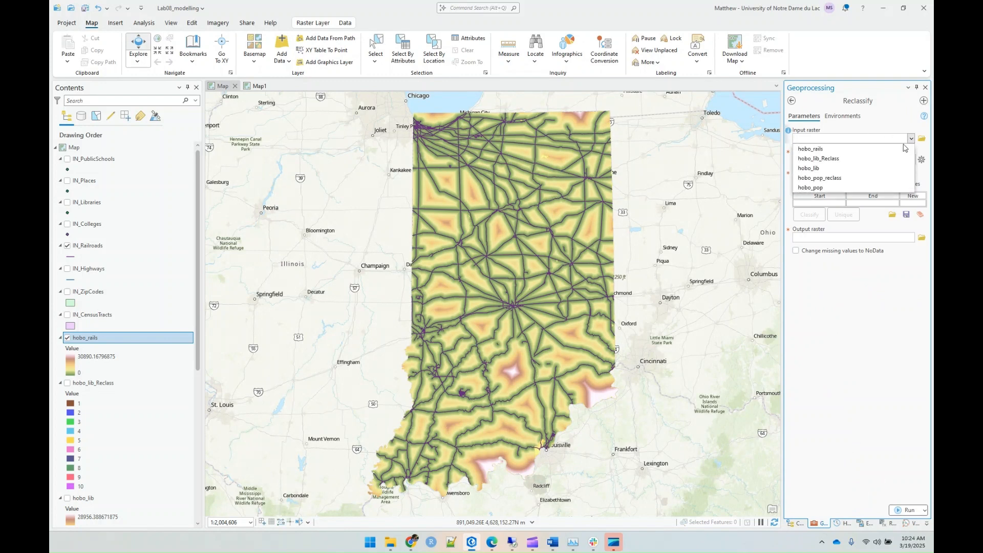
pyautogui.click(877, 149)
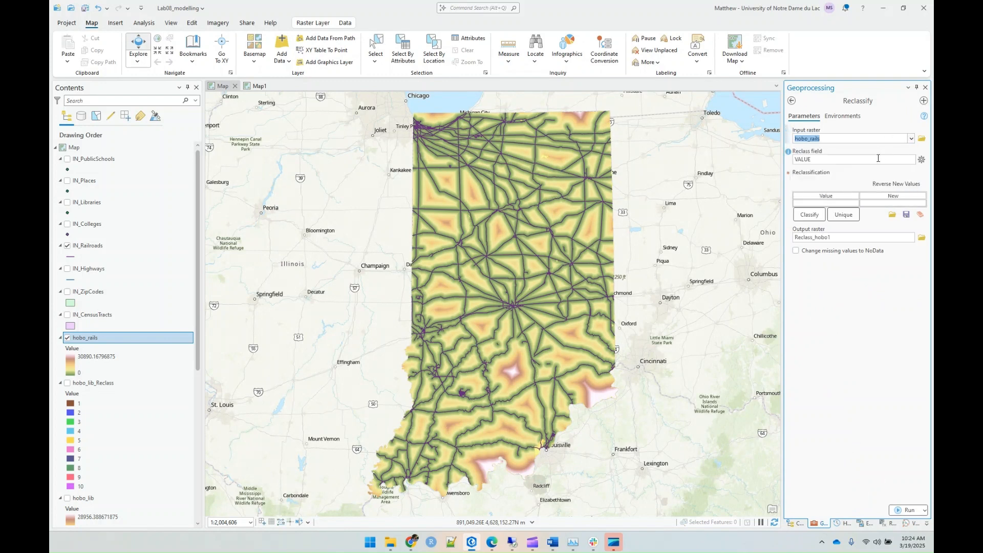
# Name the reclassified output raster hobo_rails_reclass in Lab08_modelling.gdb
pyautogui.click(842, 237)
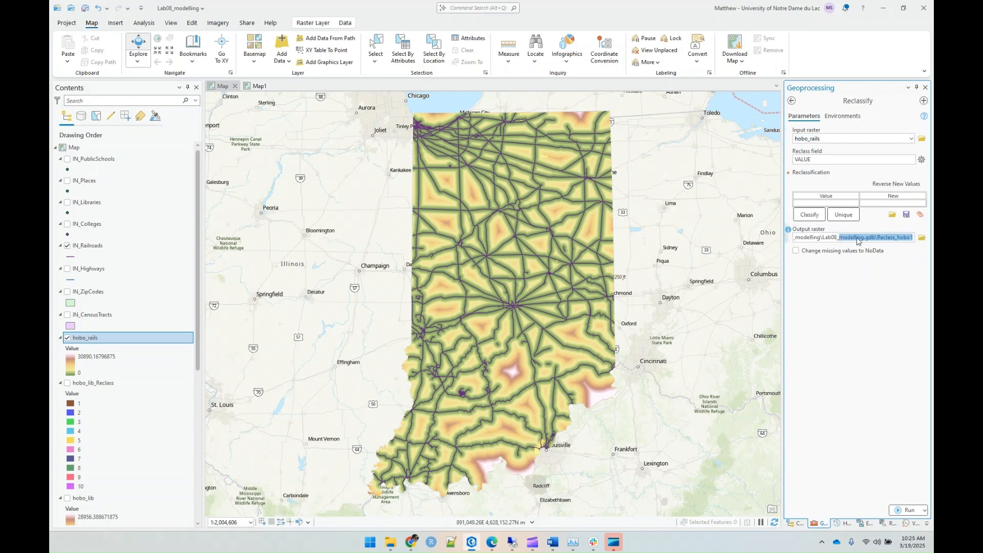
pyautogui.click(883, 237)
pyautogui.doubleClick(884, 237)
pyautogui.write('hobo_r')
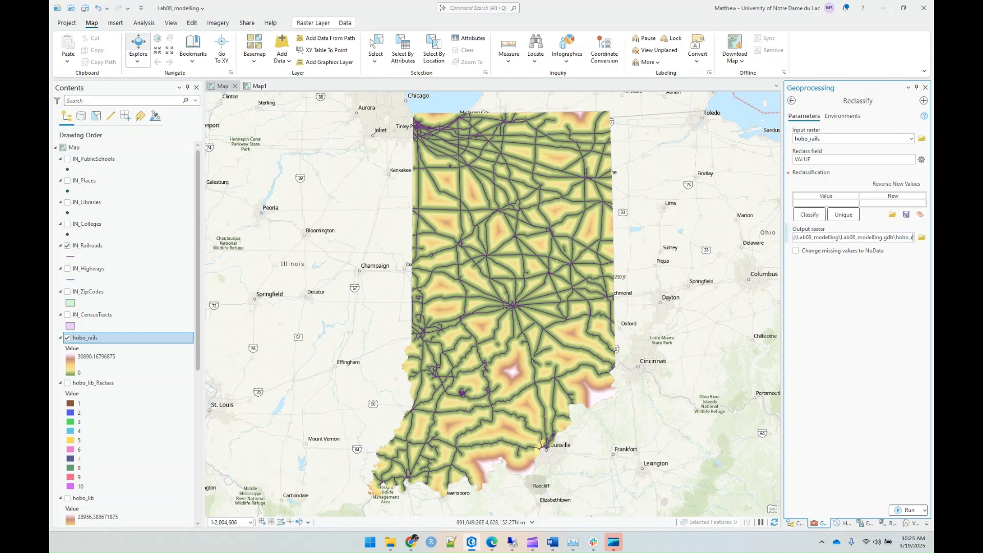
pyautogui.write('ails_reclass')
# Classify the hobo_rails values into 2 classes using Natural Breaks (Jenks)
pyautogui.click(813, 215)
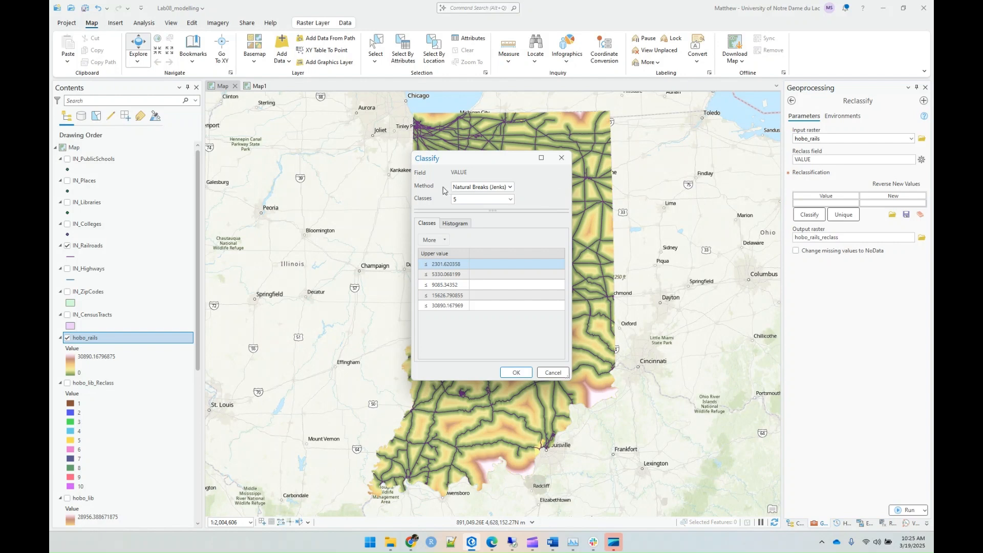
pyautogui.click(510, 200)
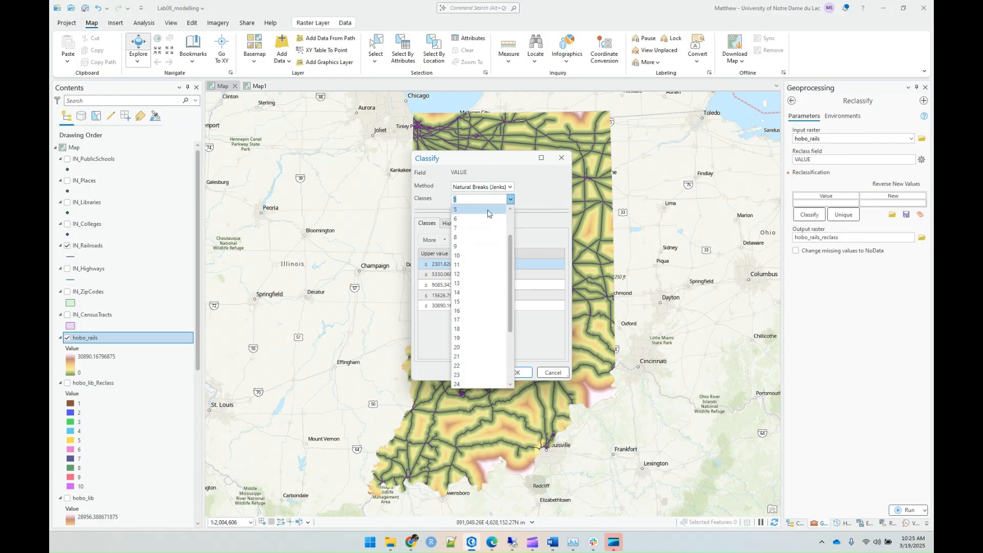
pyautogui.click(465, 219)
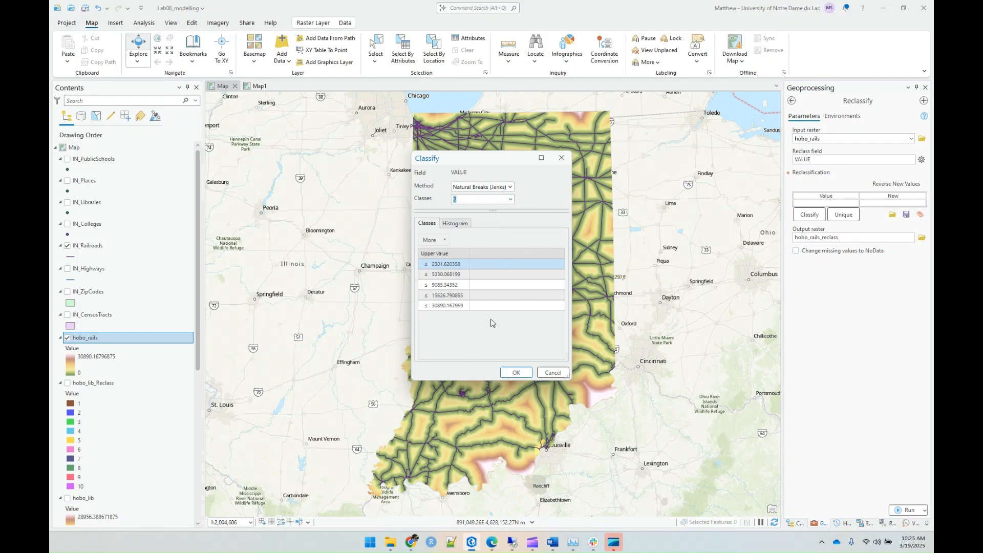
pyautogui.click(515, 372)
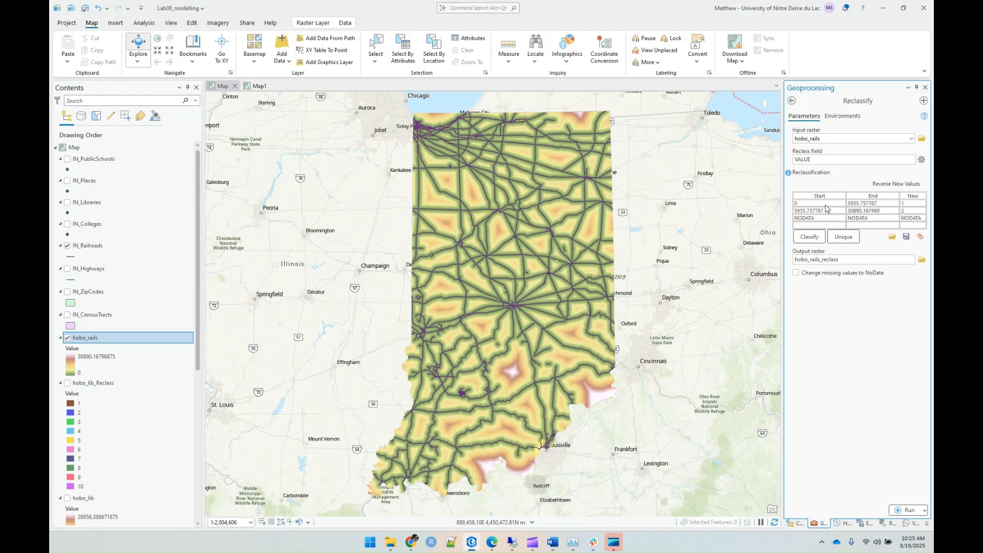
# Set the first class's end value and the second class's start value to 3000
pyautogui.click(854, 205)
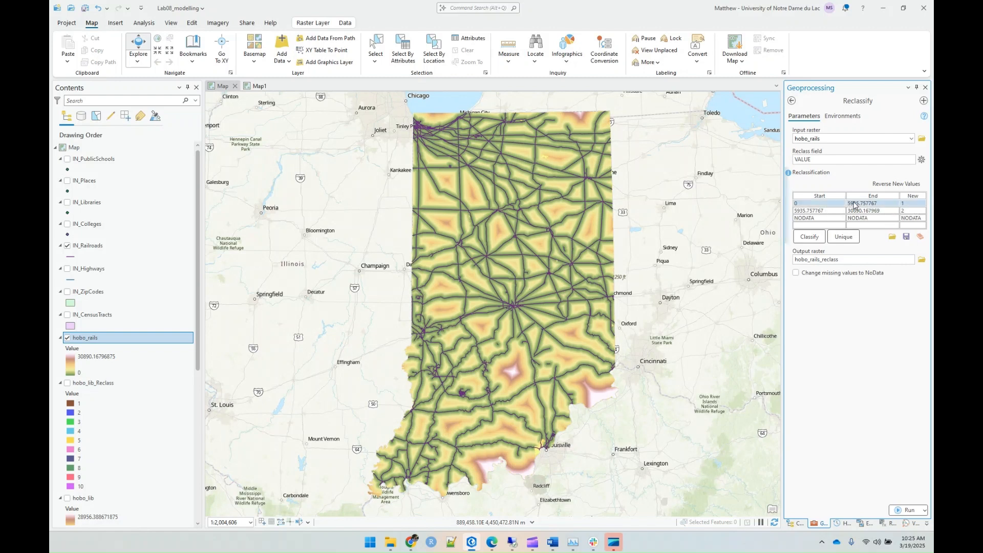
pyautogui.click(855, 203)
pyautogui.doubleClick(854, 203)
pyautogui.press('Delete')
pyautogui.press('Delete')
pyautogui.press('Delete')
pyautogui.press('Delete')
pyautogui.press('Delete')
pyautogui.press('Delete')
pyautogui.press('Delete')
pyautogui.press('Delete')
pyautogui.write('3000')
pyautogui.press('Return')
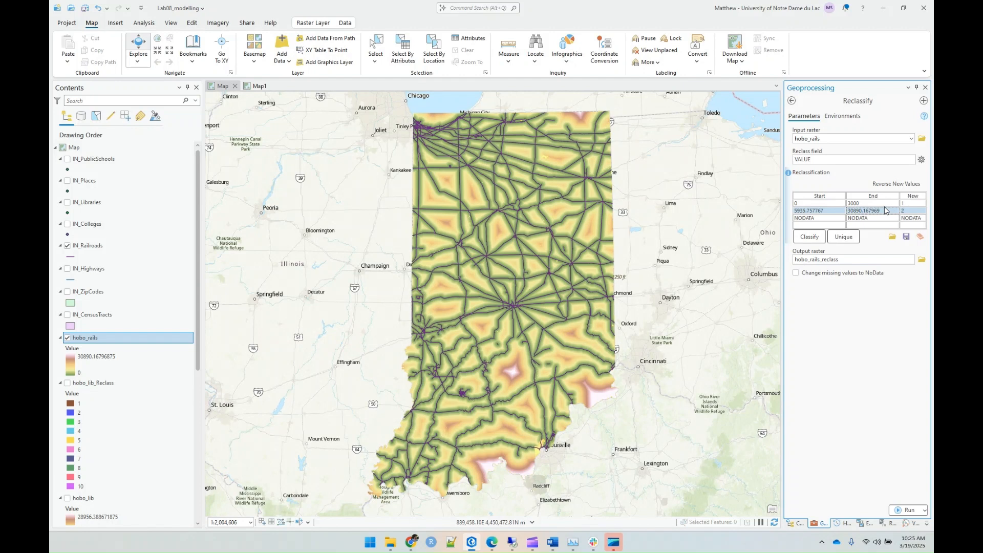
pyautogui.click(806, 213)
pyautogui.write('3000')
# Set the boundary between the two distance classes to 5000 in both the first end value and second start value
pyautogui.click(857, 205)
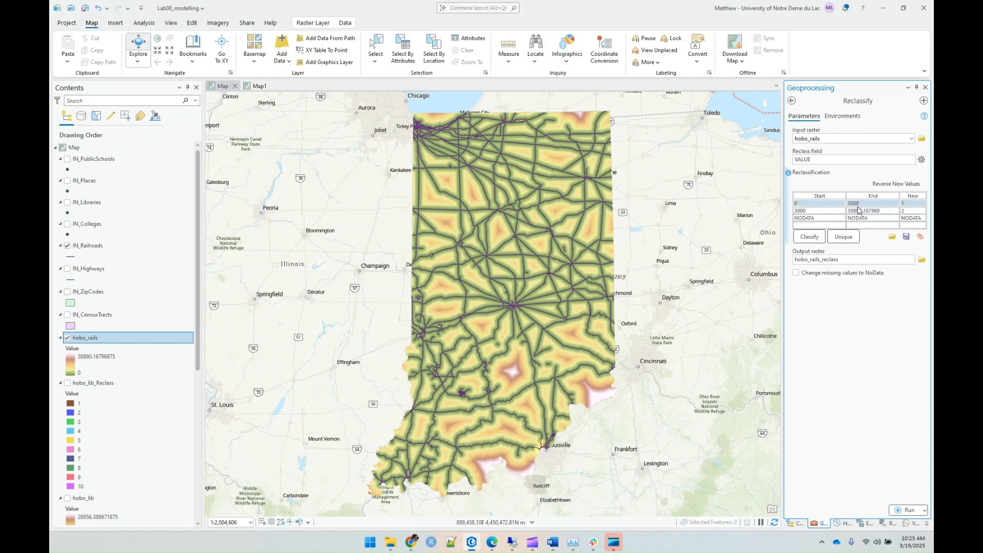
pyautogui.click(853, 204)
pyautogui.click(849, 205)
pyautogui.write('5')
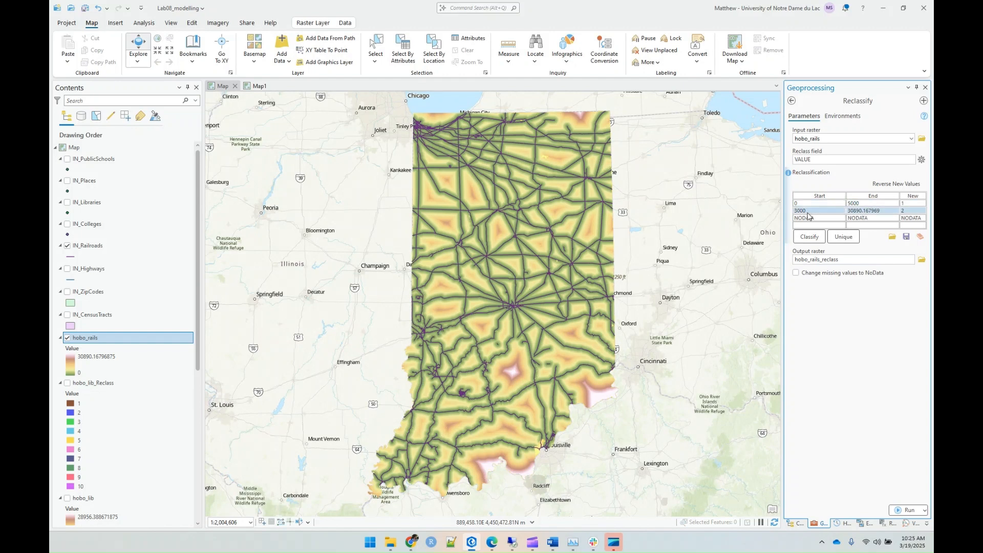
pyautogui.click(810, 211)
pyautogui.click(797, 210)
pyautogui.click(798, 211)
pyautogui.press('BackSpace')
pyautogui.write('5')
# Set the new value of the distance class starting at 5000 to NODATA
pyautogui.click(908, 205)
pyautogui.click(903, 203)
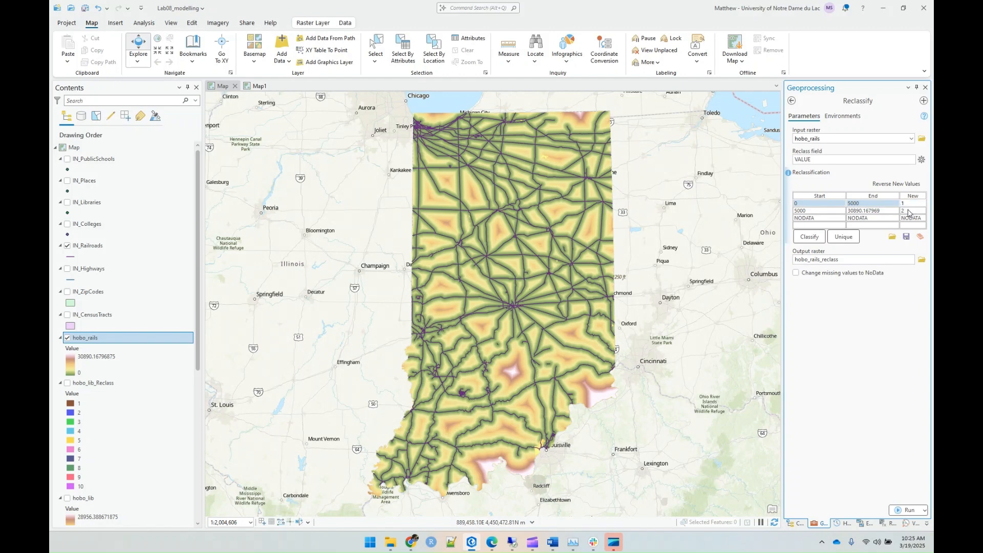
pyautogui.click(907, 211)
pyautogui.click(907, 212)
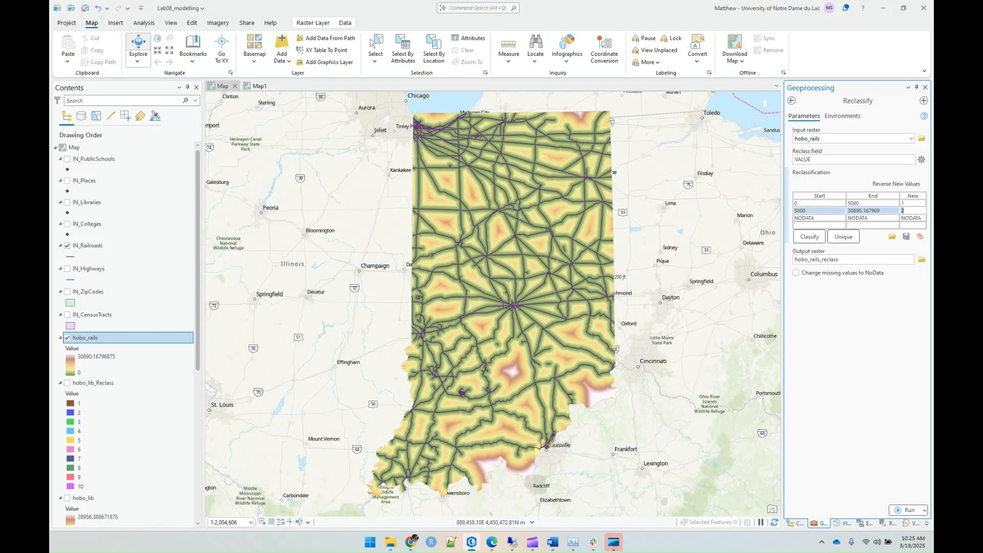
pyautogui.write('NODATA')
pyautogui.click(851, 440)
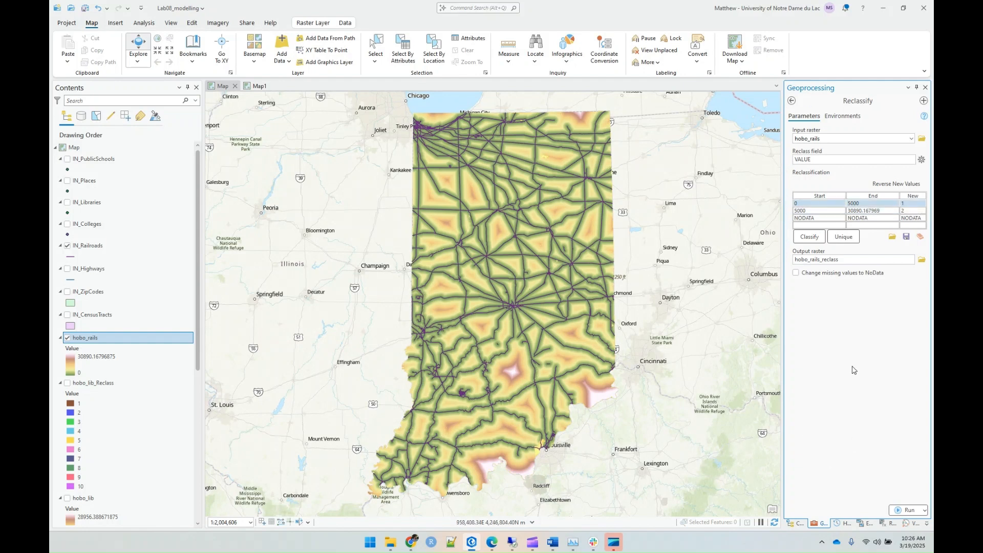
pyautogui.click(902, 212)
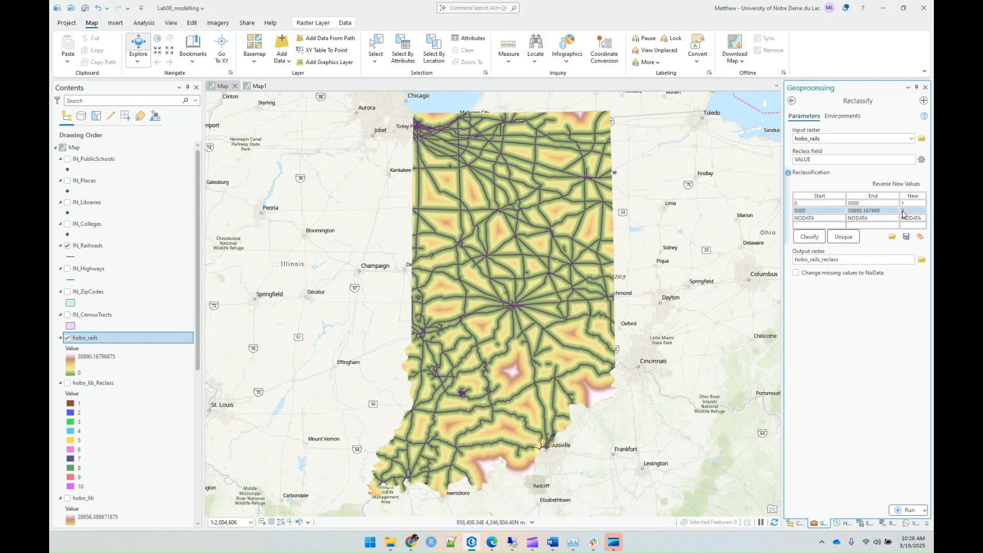
pyautogui.click(908, 211)
pyautogui.write('NoData')
pyautogui.press('Return')
pyautogui.click(910, 220)
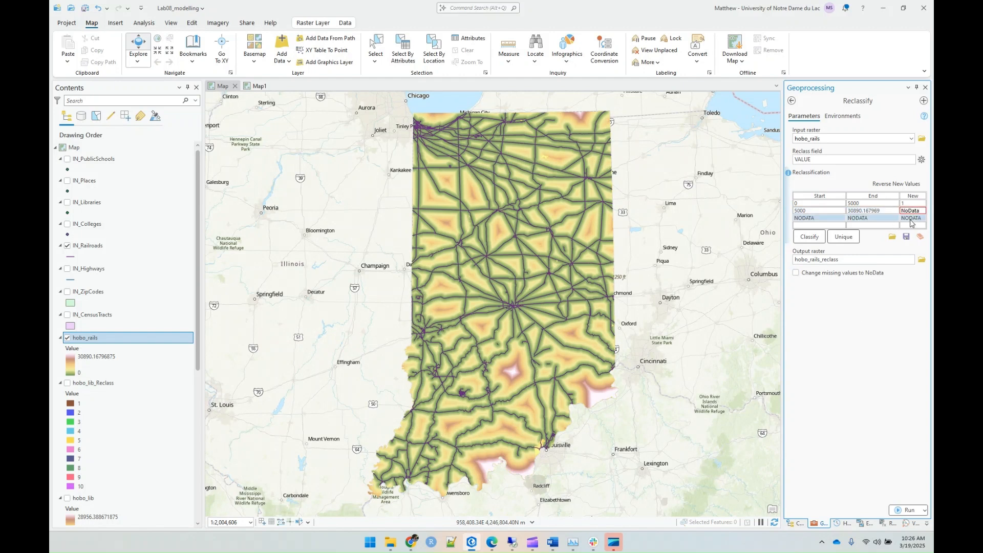
pyautogui.doubleClick(914, 210)
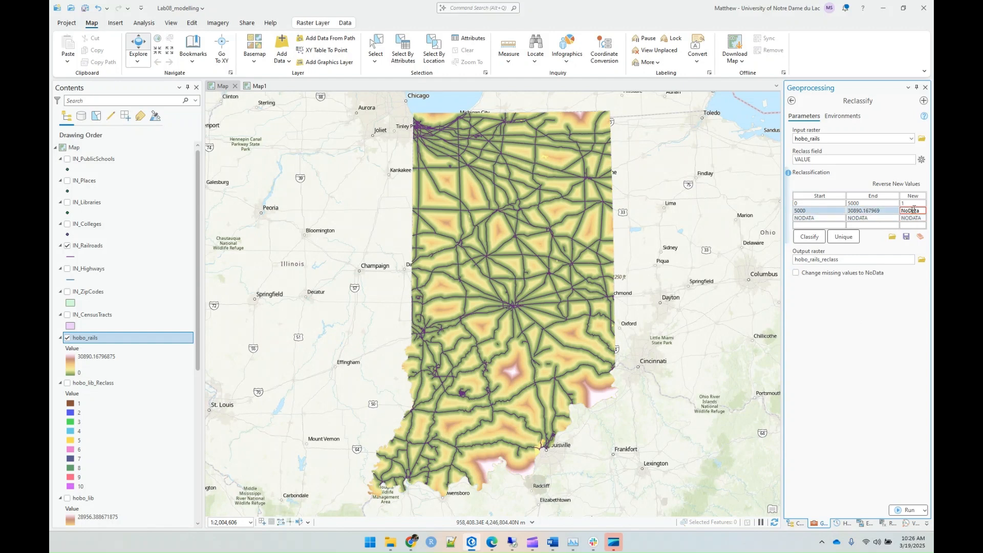
pyautogui.hotkey('ctrl', 'v')
pyautogui.press('BackSpace')
pyautogui.press('BackSpace')
pyautogui.press('BackSpace')
pyautogui.press('BackSpace')
pyautogui.press('BackSpace')
pyautogui.press('BackSpace')
pyautogui.press('Return')
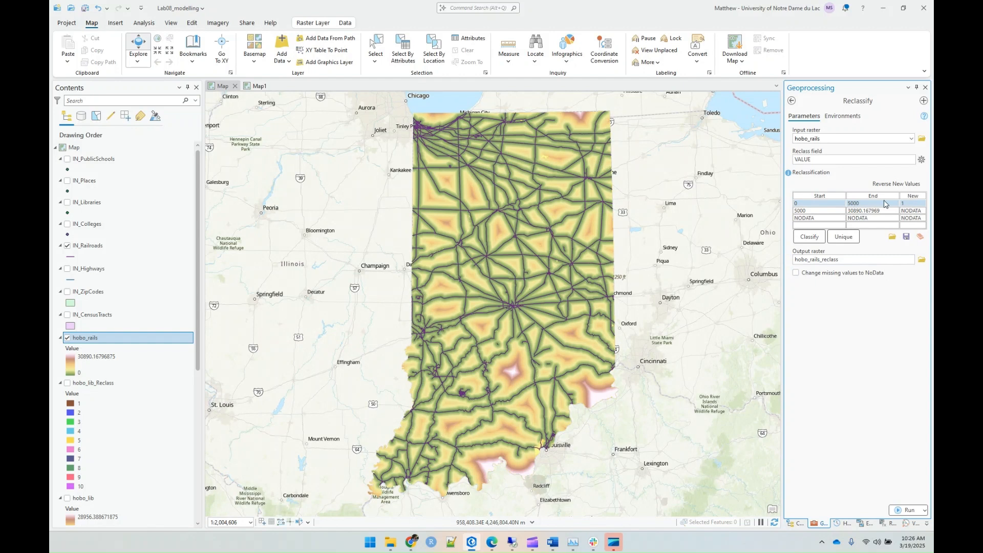
# Set the new value of the distance class starting at 5000 to 0 and run the reclassification
pyautogui.click(906, 213)
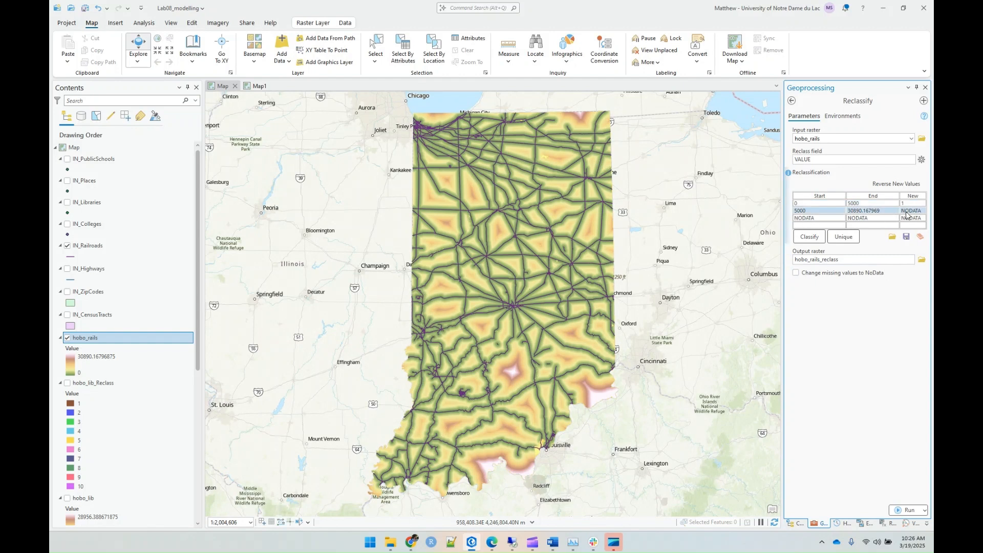
pyautogui.click(907, 212)
pyautogui.click(907, 212)
pyautogui.click(872, 350)
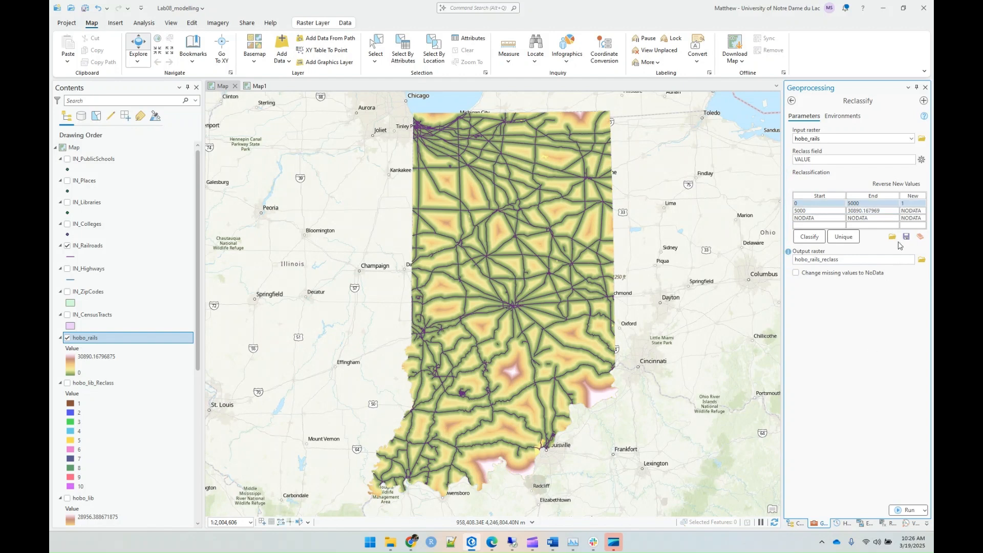
pyautogui.doubleClick(907, 213)
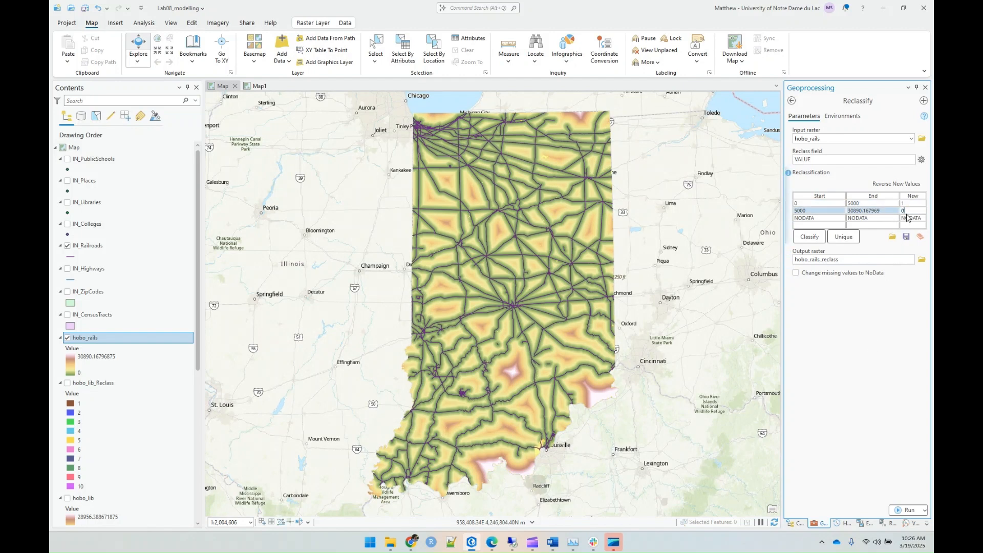
pyautogui.write('0')
pyautogui.click(903, 319)
pyautogui.click(896, 510)
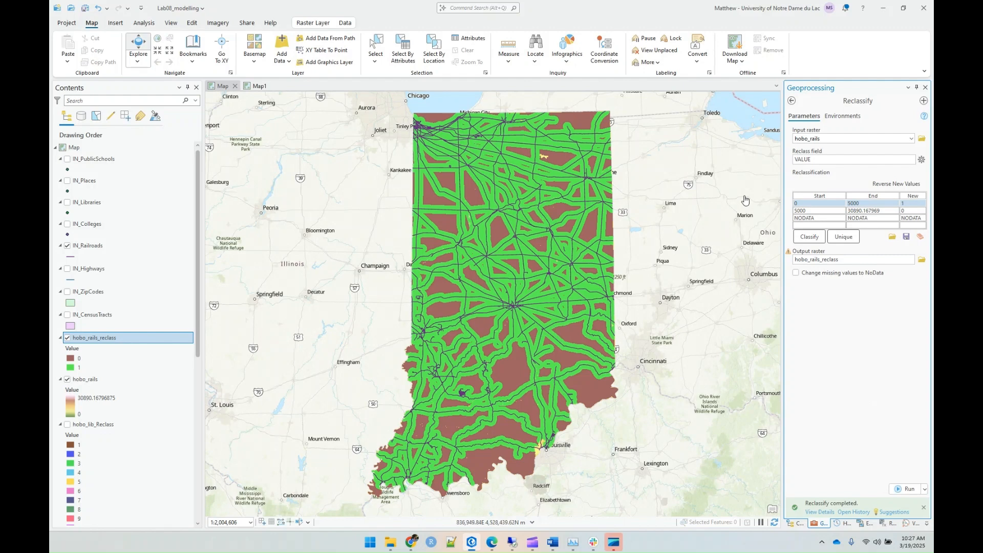
# Leave the Reclassify tool, search the geoprocessing tools for the Raster Calculator and open it
pyautogui.click(793, 101)
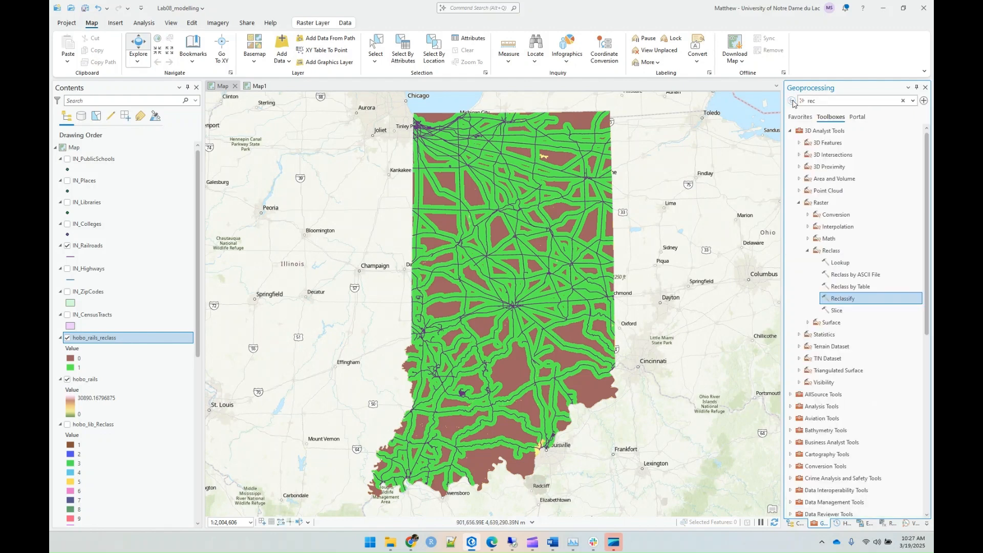
pyautogui.doubleClick(816, 102)
pyautogui.write('ras')
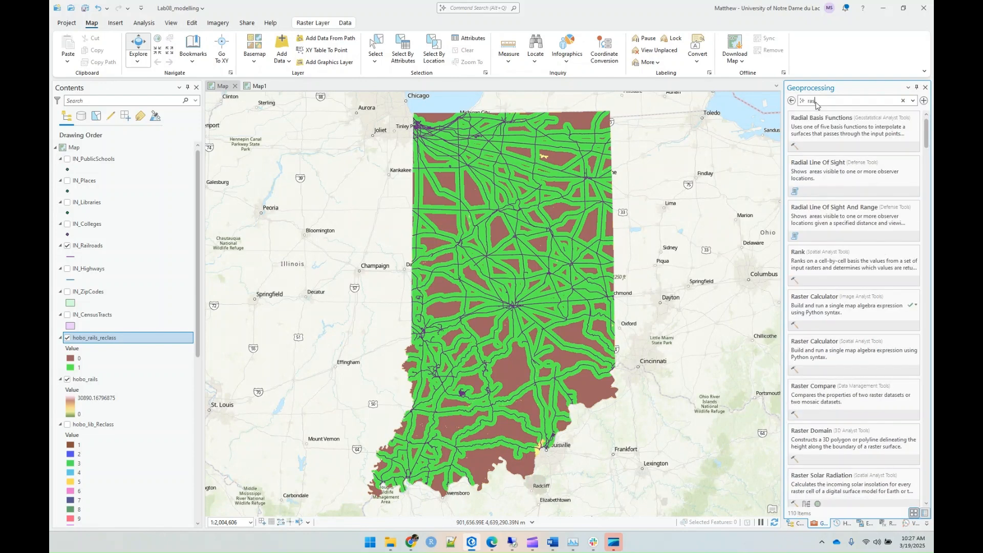
pyautogui.write('te')
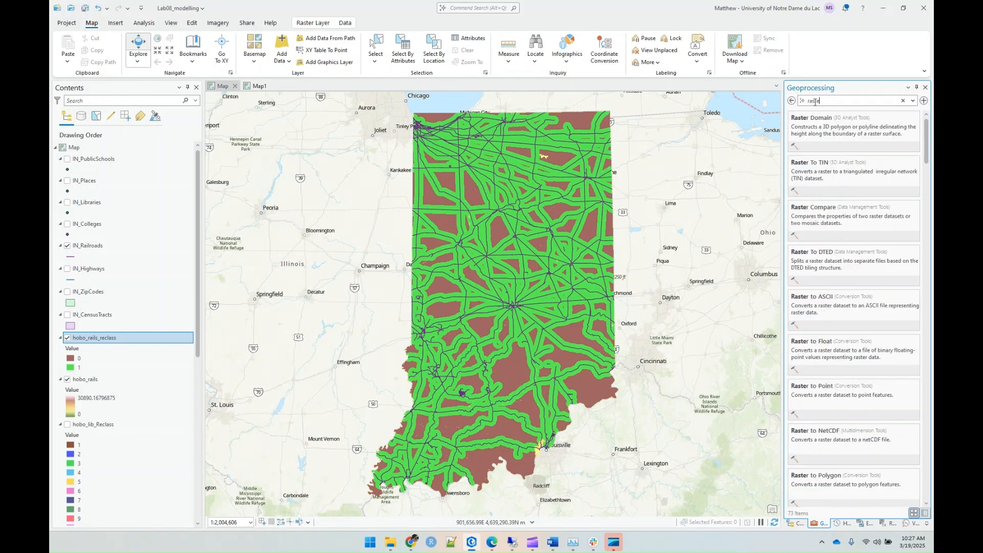
pyautogui.write('r ca')
pyautogui.click(818, 118)
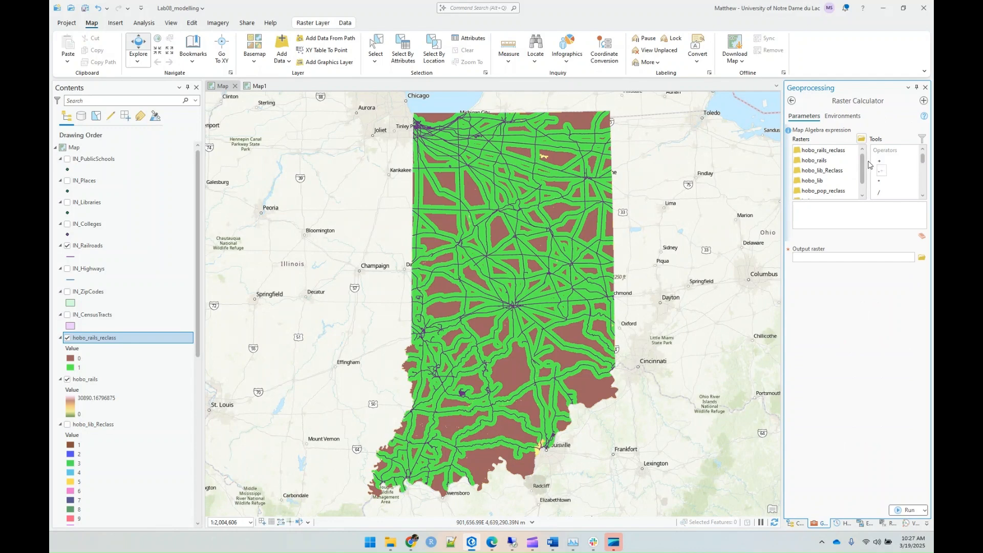
# Build the map algebra expression "hobo_rails_reclass" * ("hobo_lib_Reclass" + "hobo_pop_reclass")/2
pyautogui.doubleClick(831, 153)
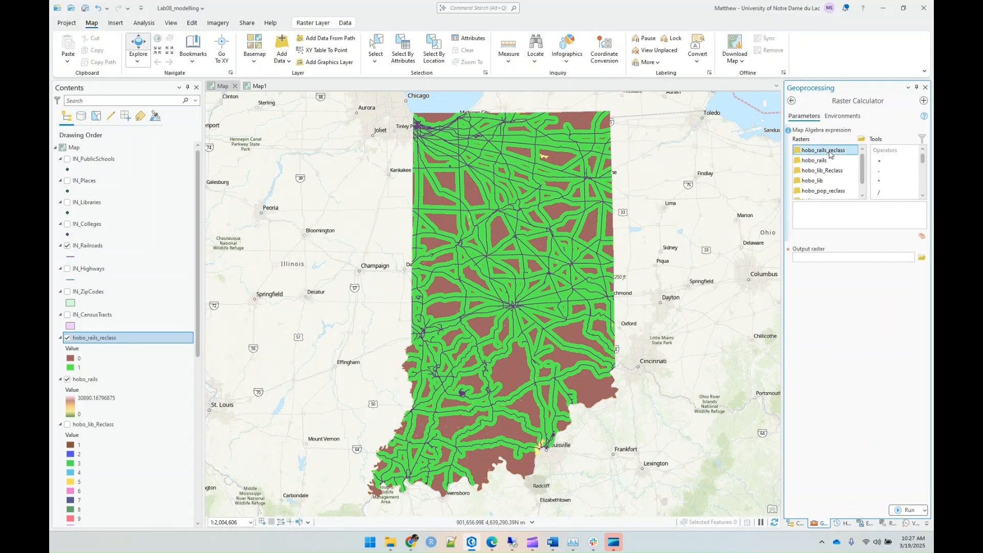
pyautogui.doubleClick(877, 182)
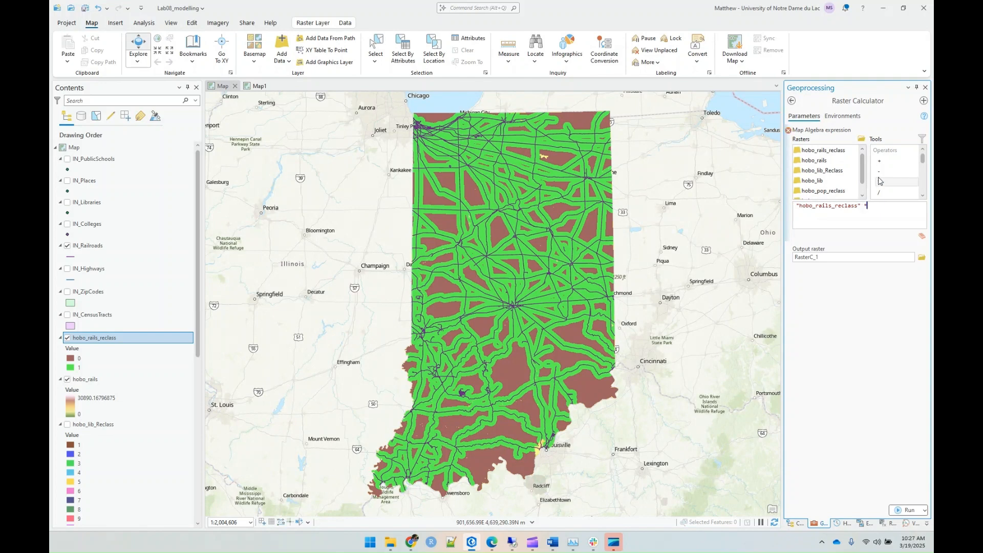
pyautogui.write('(')
pyautogui.click(837, 170)
pyautogui.doubleClick(837, 171)
pyautogui.write('+')
pyautogui.doubleClick(835, 193)
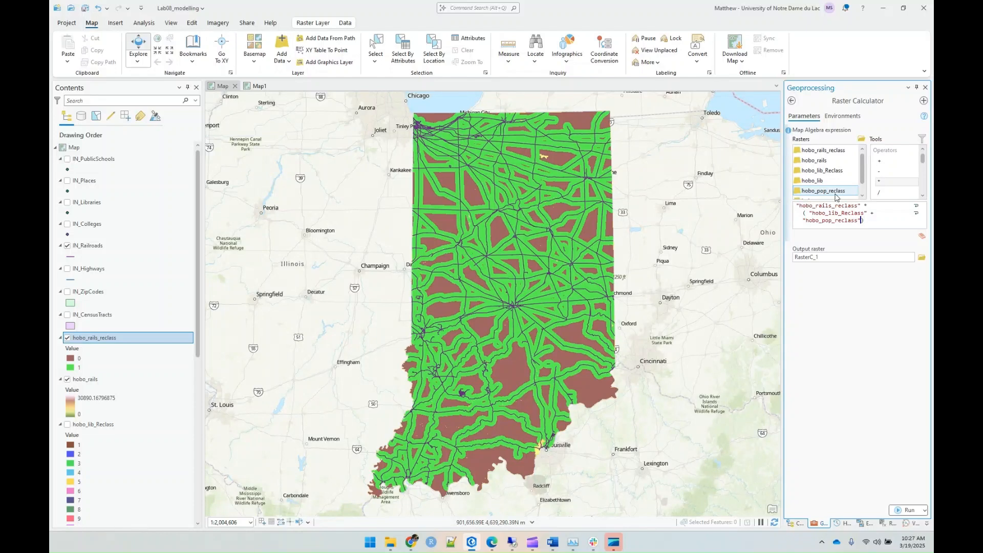
# Name the output raster hobosity in the Lab08_modelling geodatabase and run the calculation
pyautogui.click(875, 257)
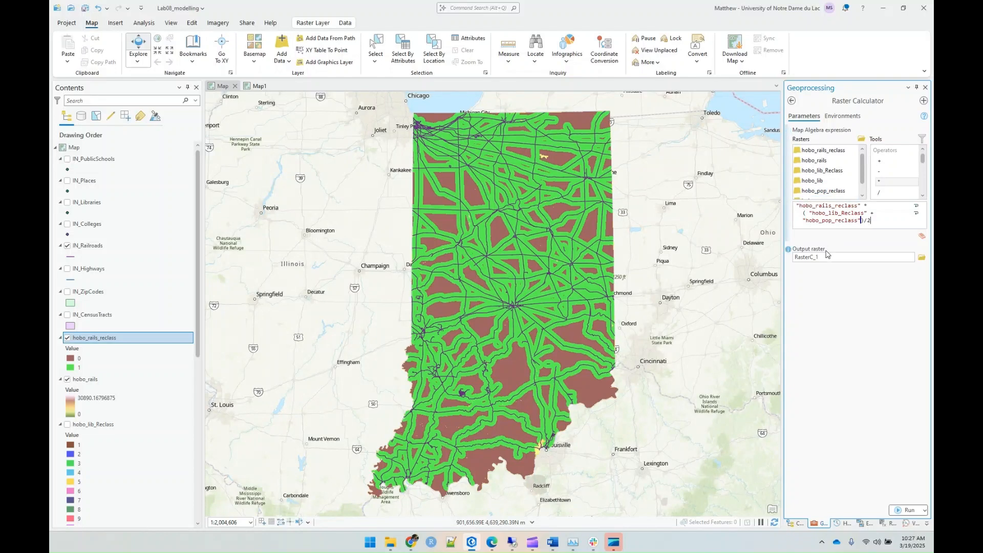
pyautogui.doubleClick(889, 258)
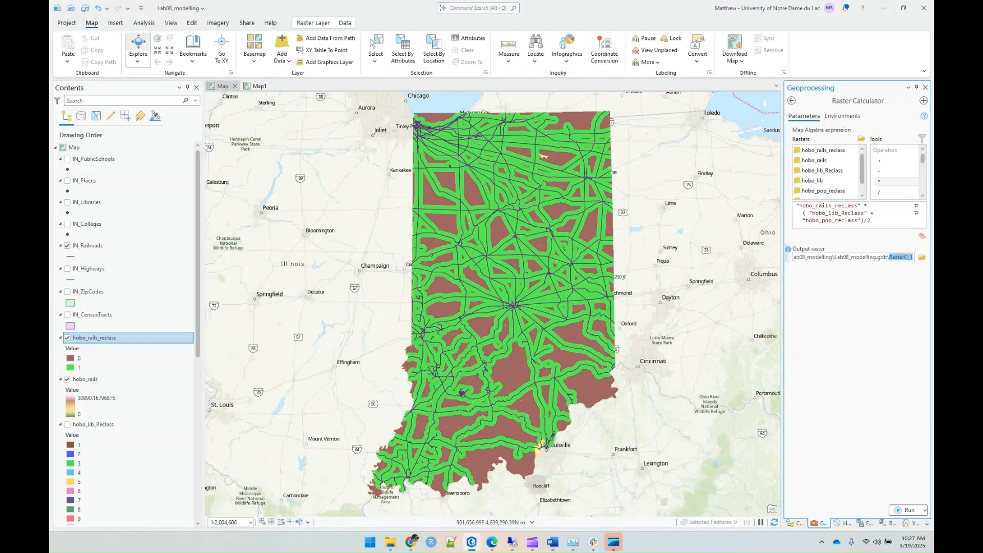
pyautogui.write('honos')
pyautogui.press('BackSpace')
pyautogui.press('BackSpace')
pyautogui.press('BackSpace')
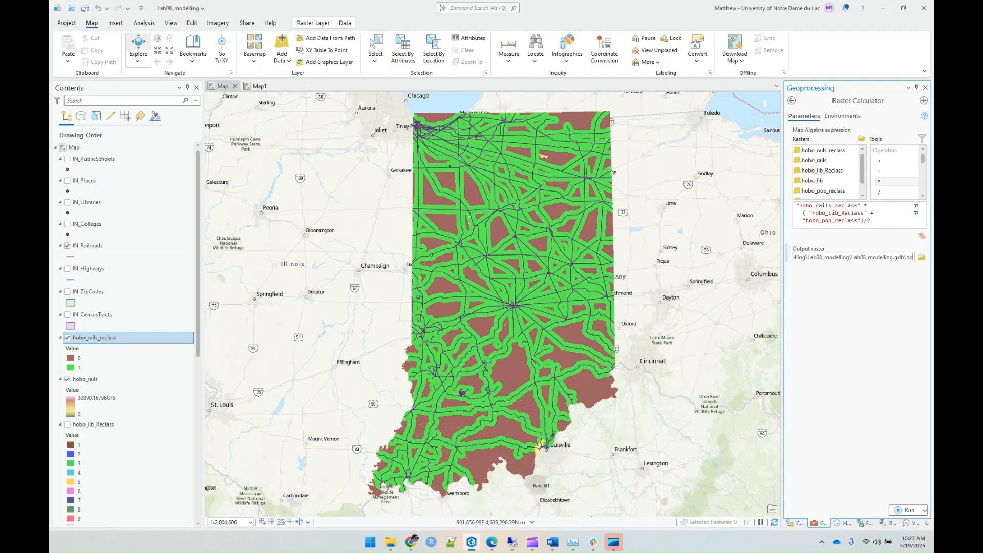
pyautogui.write('bosity')
pyautogui.click(900, 510)
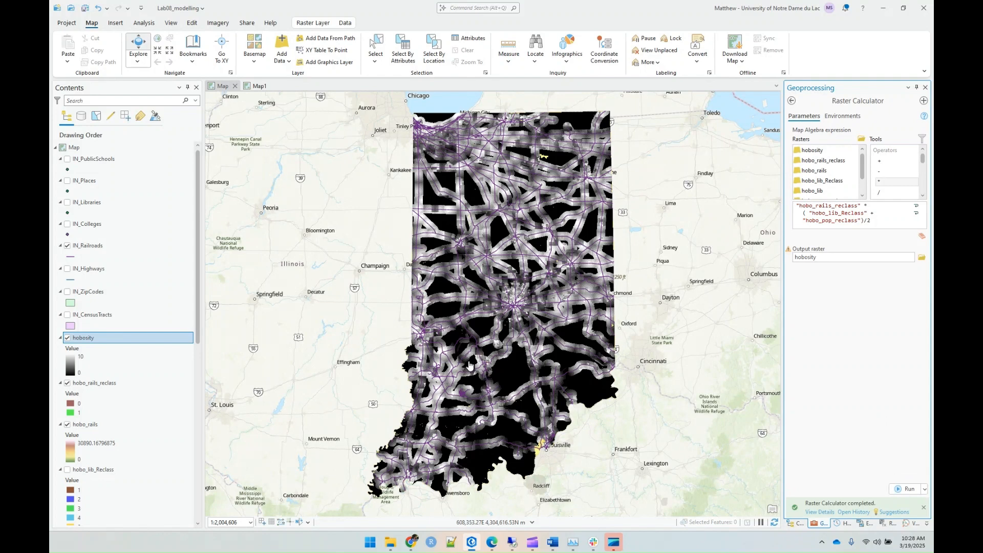
# Change the hobosity layer's stretch color scheme to the multicolour ramp running from purple through blue, green and yellow to red
pyautogui.doubleClick(81, 339)
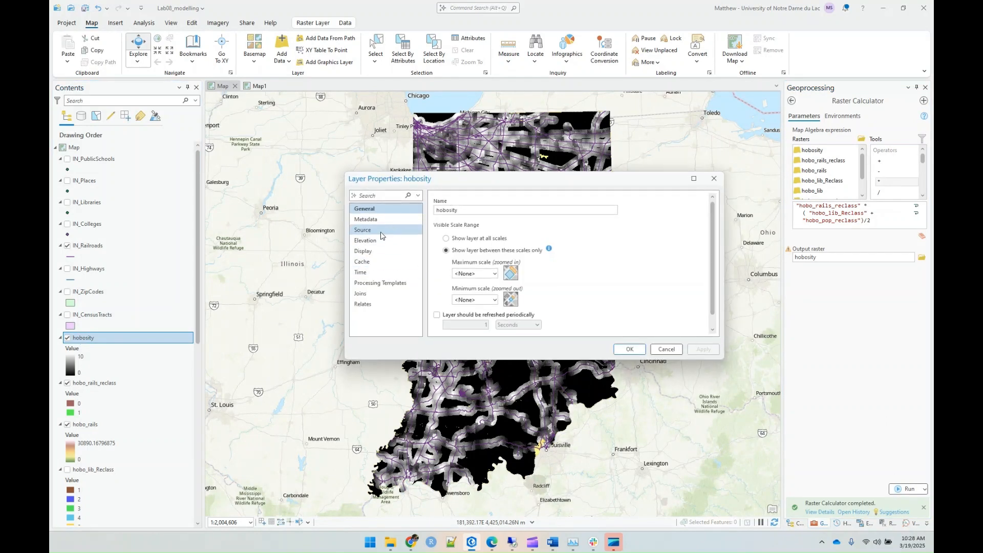
pyautogui.click(714, 179)
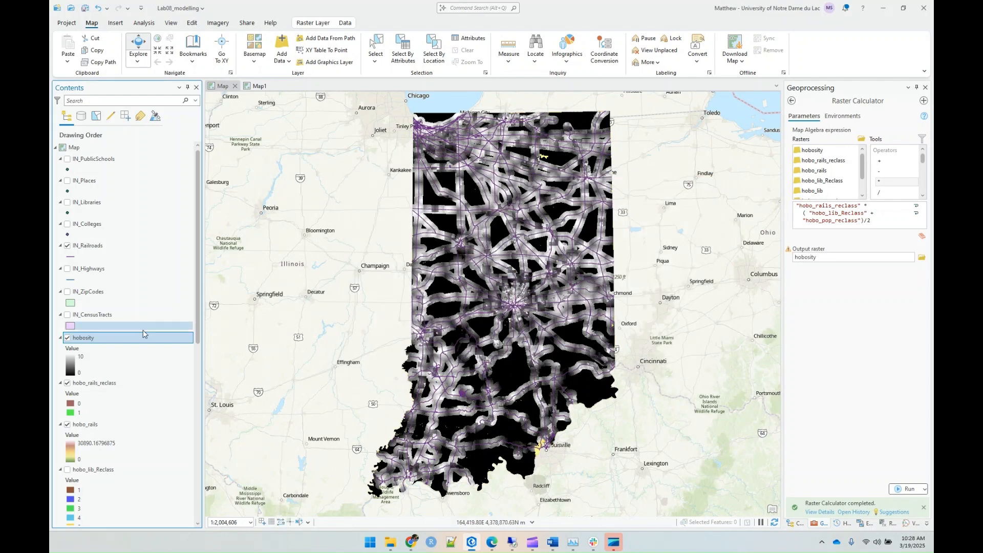
pyautogui.click(70, 366)
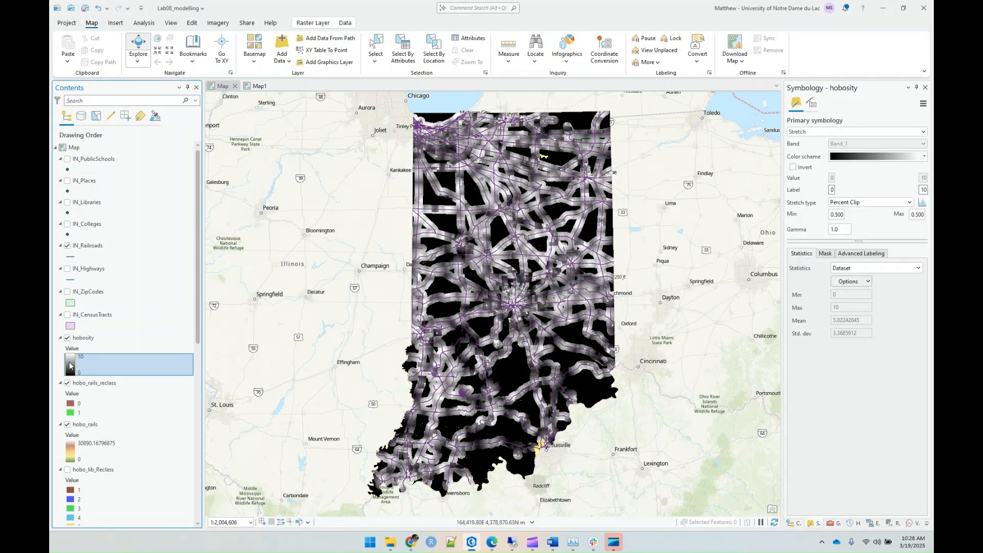
pyautogui.click(858, 158)
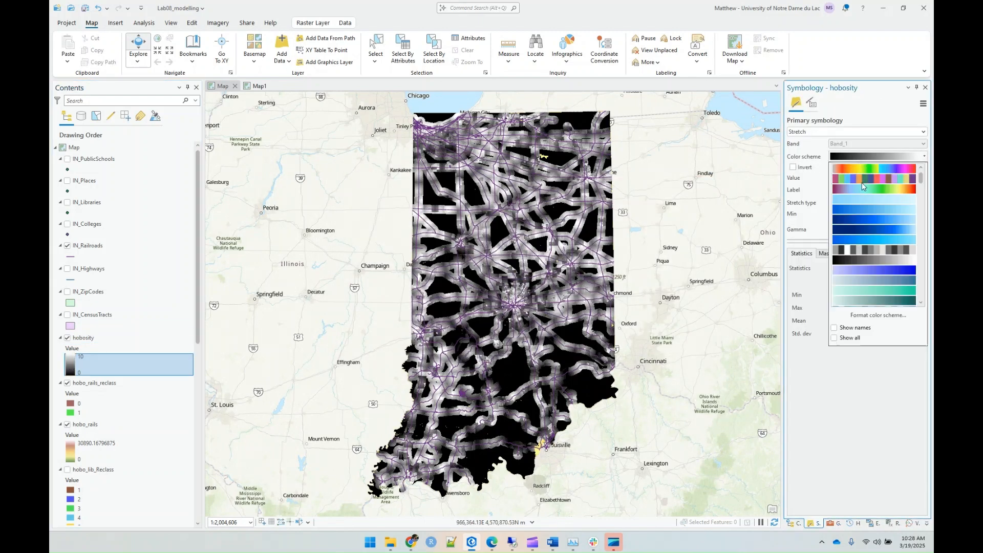
pyautogui.click(862, 188)
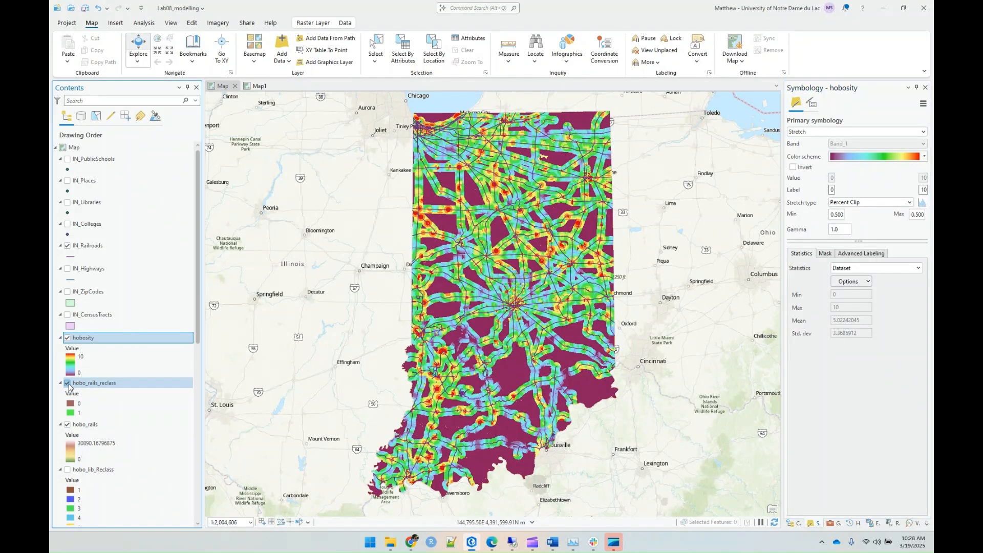
# Hide the hobo_rails_reclass layer and inspect the hobosity raster around central Indiana
pyautogui.click(67, 383)
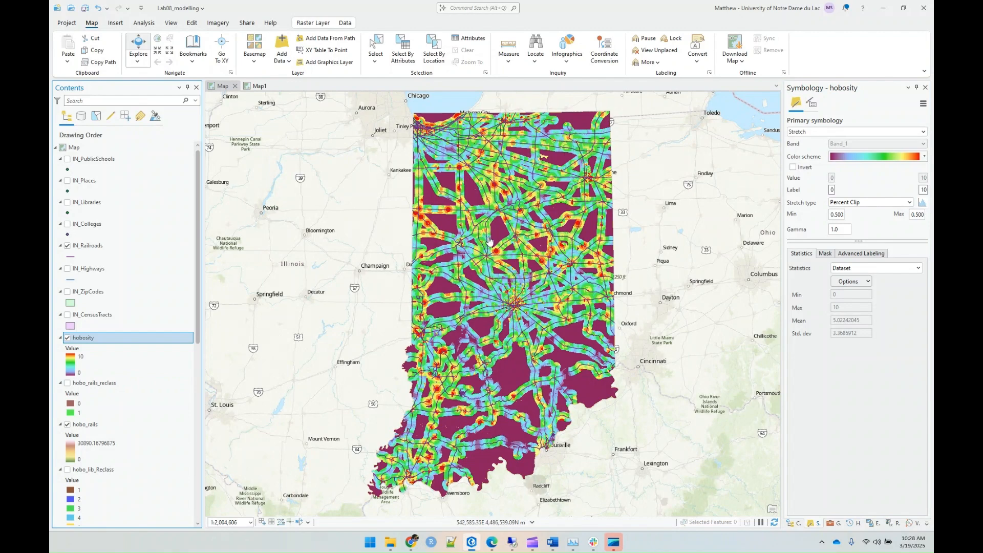
pyautogui.scroll(4, 522, 244)
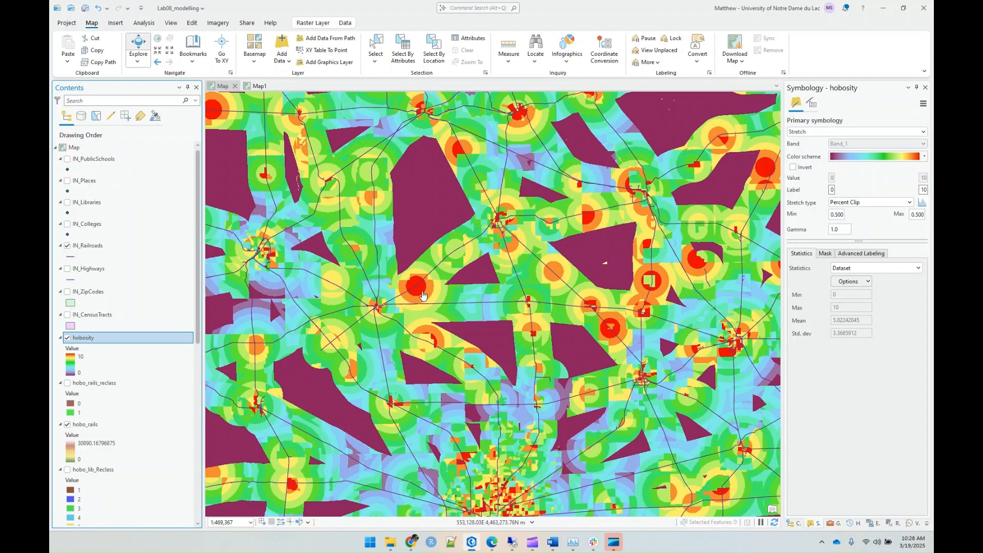
pyautogui.moveTo(499, 502); pyautogui.dragTo(502, 379)
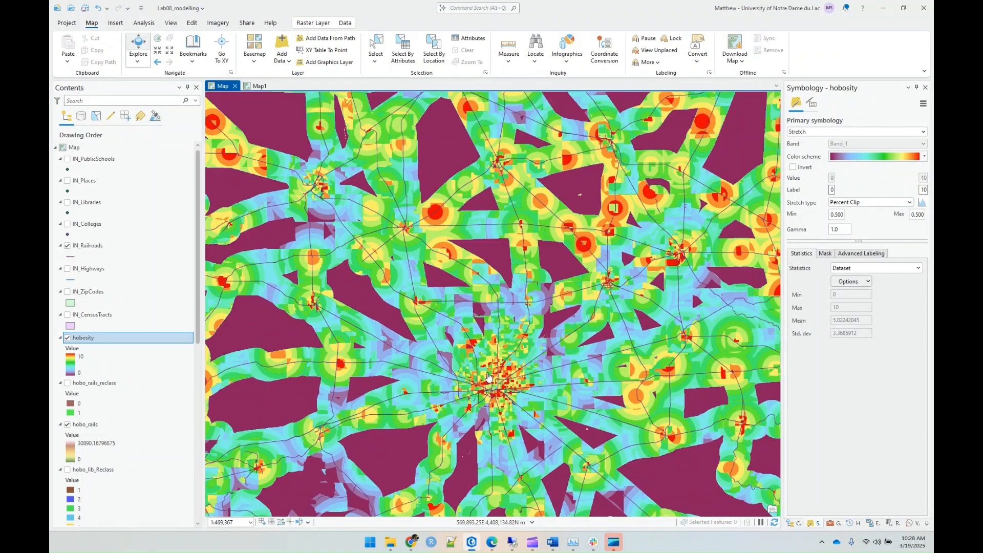
pyautogui.scroll(-5, 488, 376)
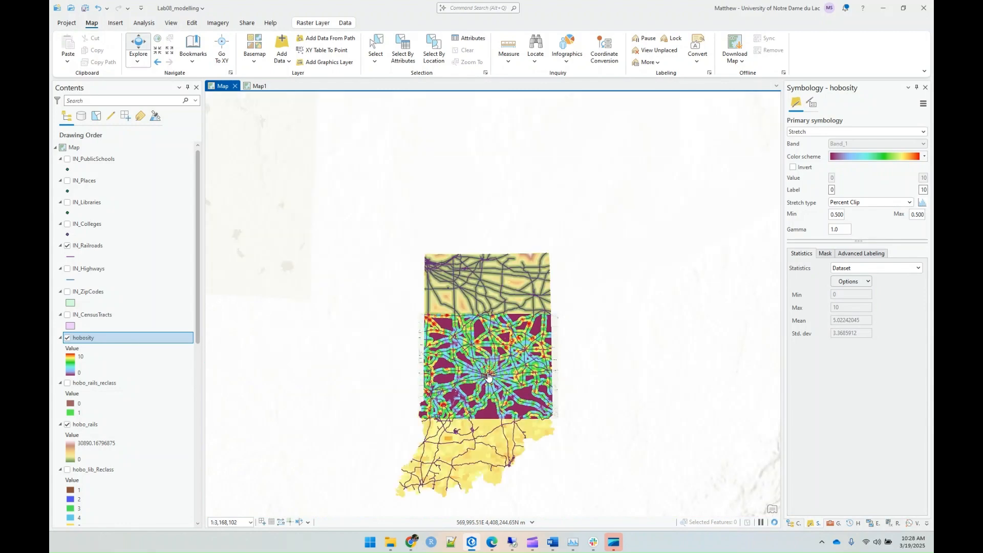